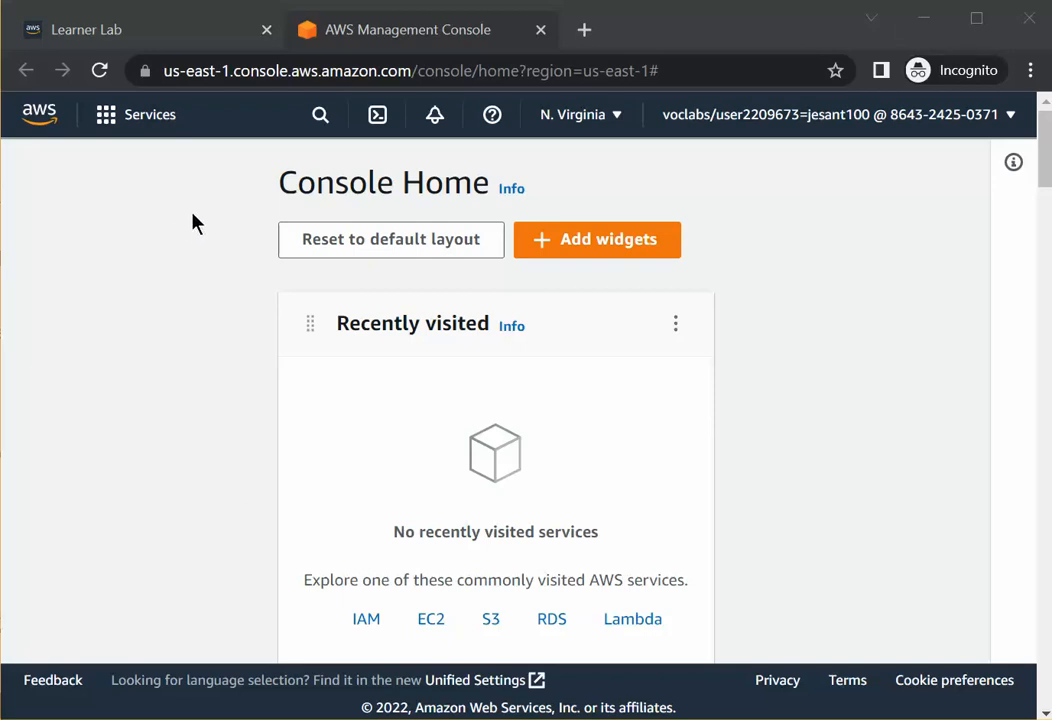
# Select the US East (N. Virginia) region.
pyautogui.click(618, 117)
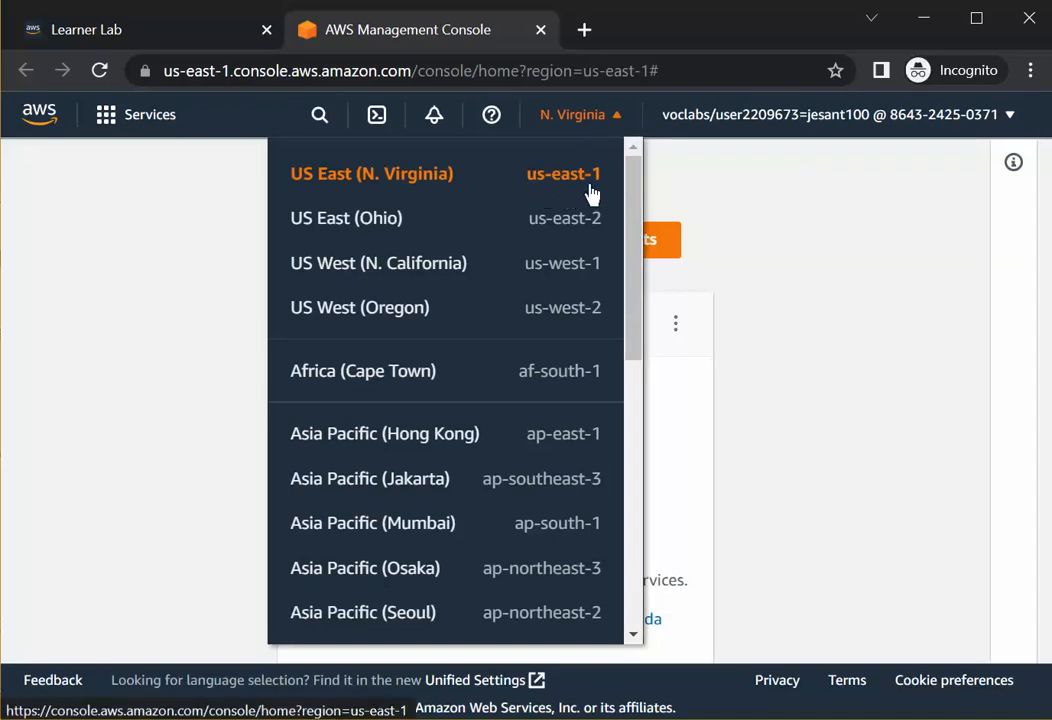
pyautogui.click(394, 176)
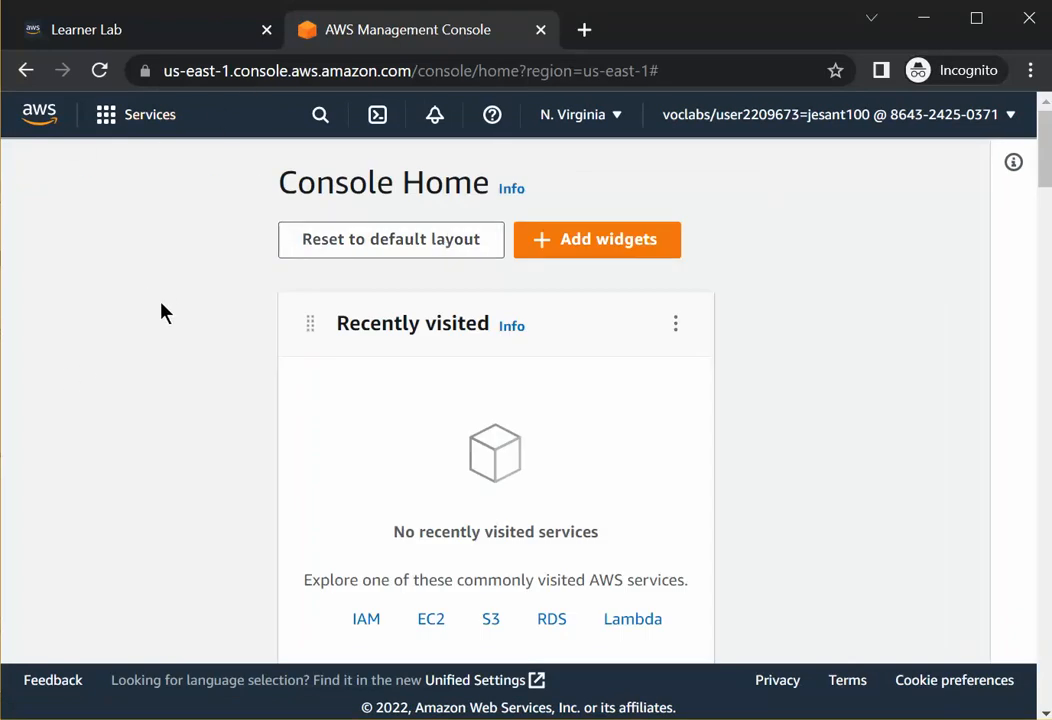
# Browse the service categories in the services menu.
pyautogui.click(105, 116)
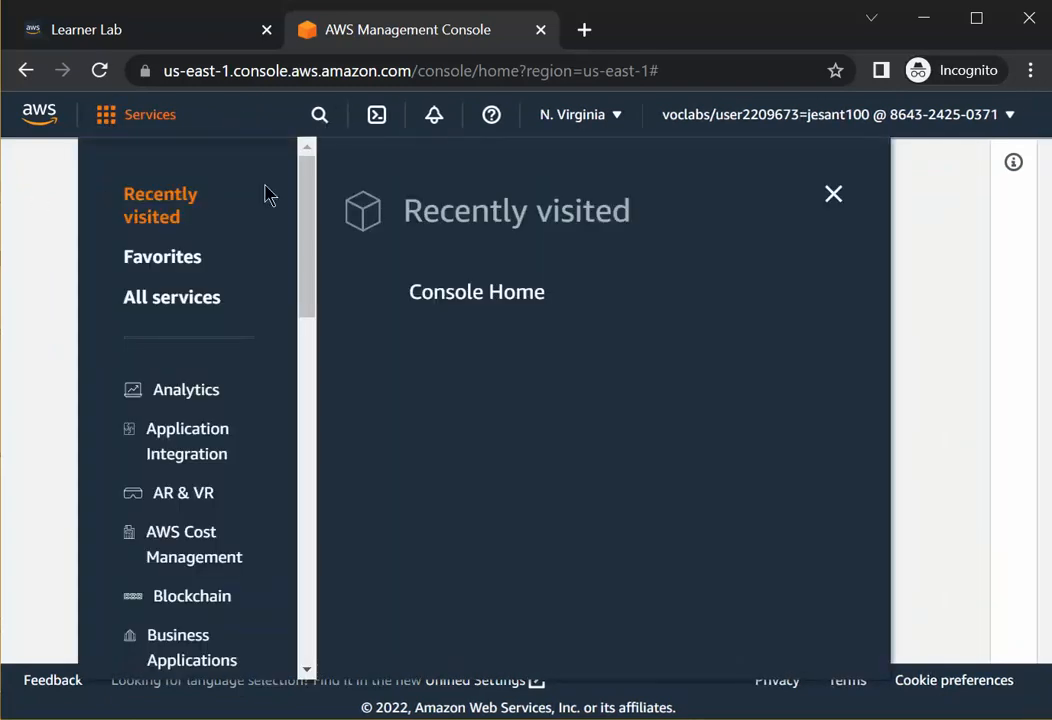
pyautogui.scroll(-10, 202, 265)
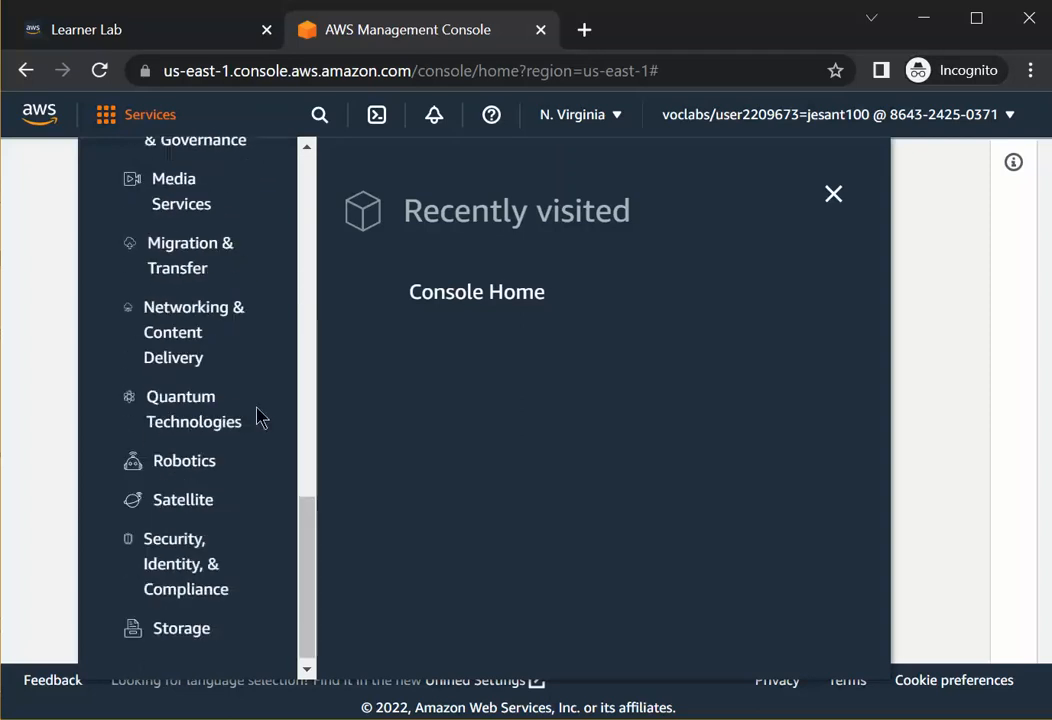
pyautogui.scroll(7, 235, 437)
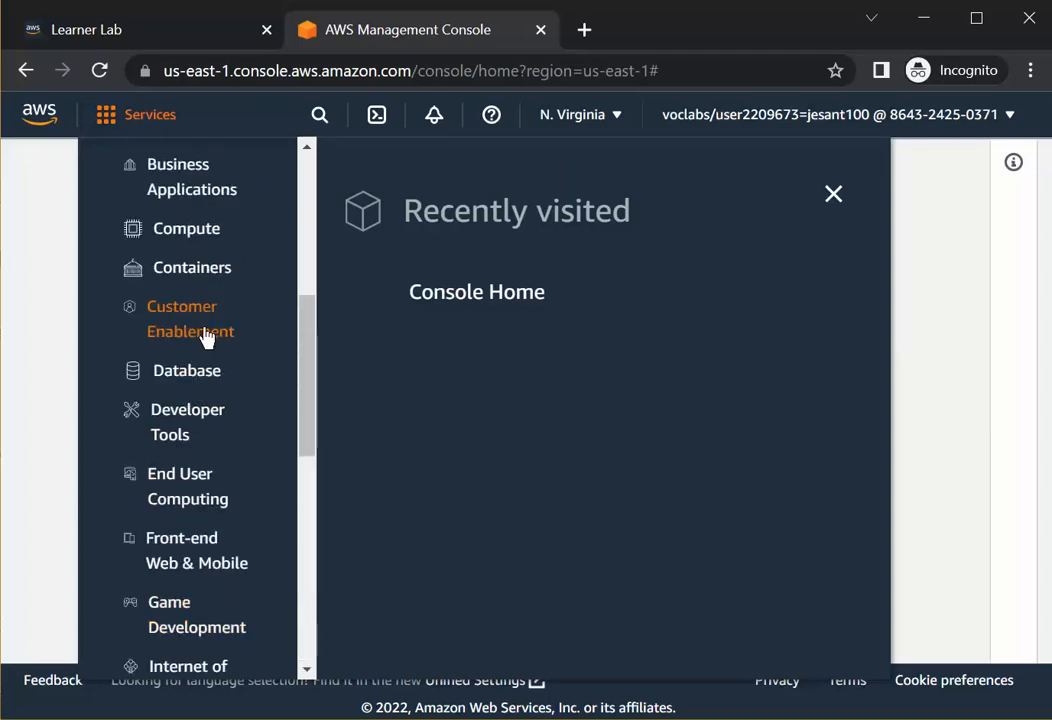
pyautogui.click(230, 119)
# Search the services for ec2, mark EC2 as a favorite and close the search.
pyautogui.click(319, 118)
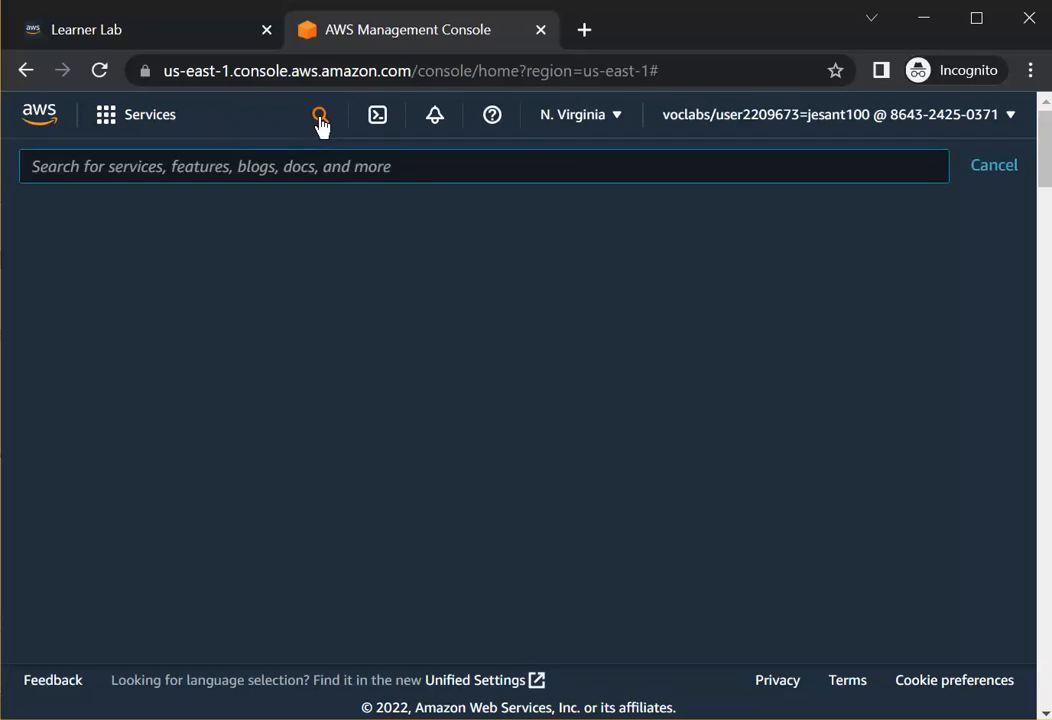
pyautogui.write('ec2')
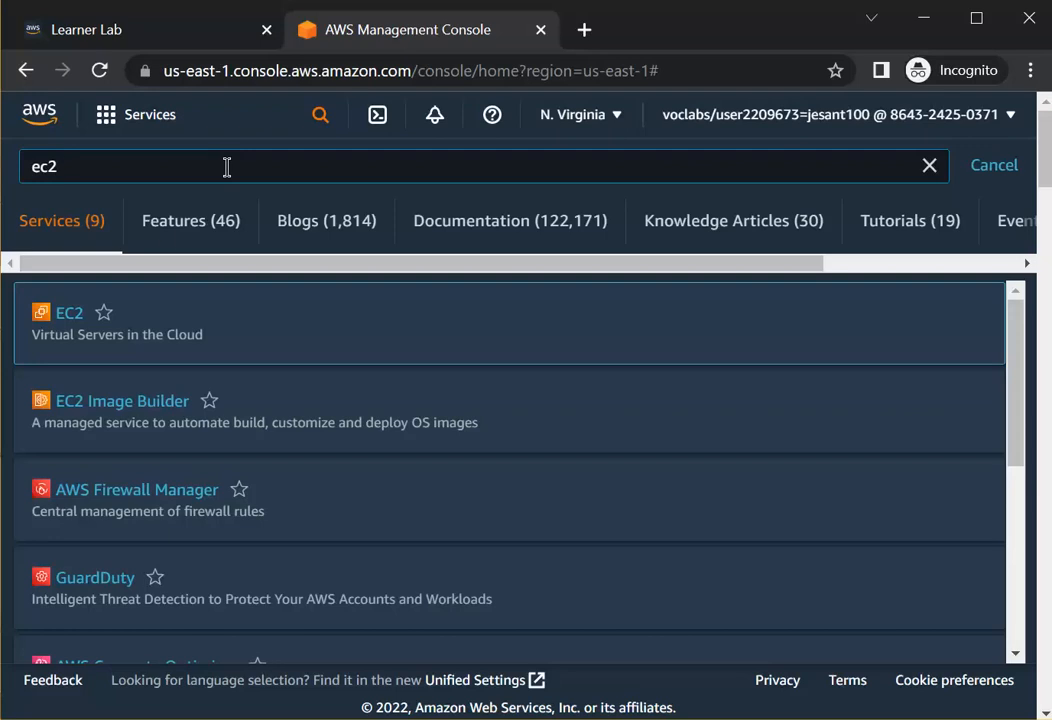
pyautogui.click(104, 315)
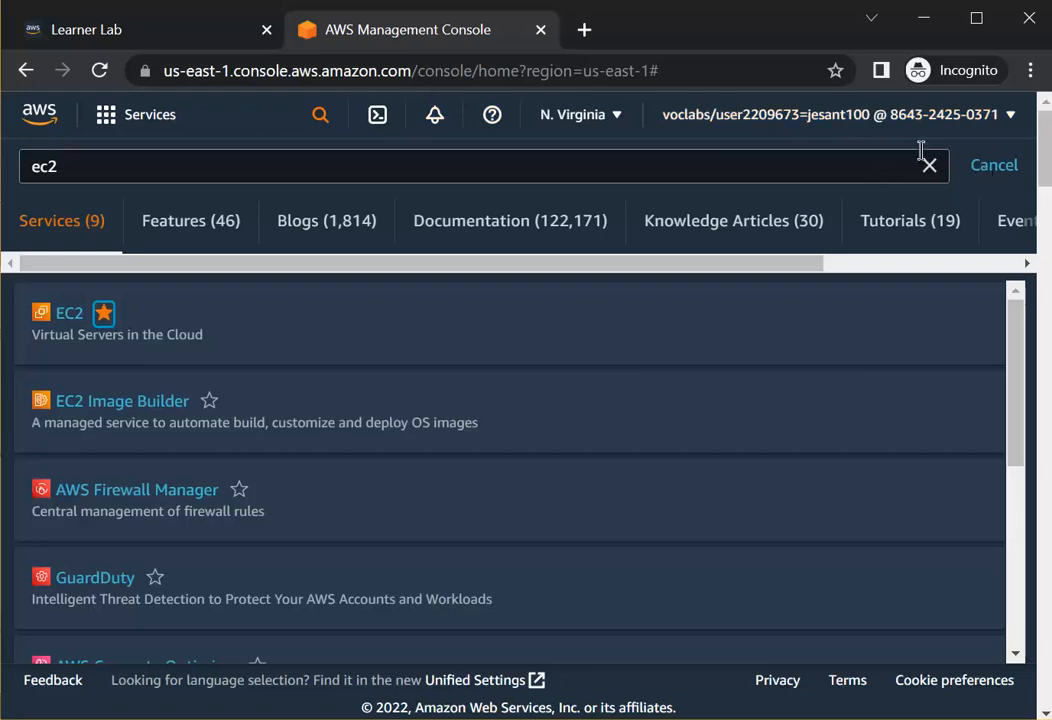
pyautogui.click(990, 168)
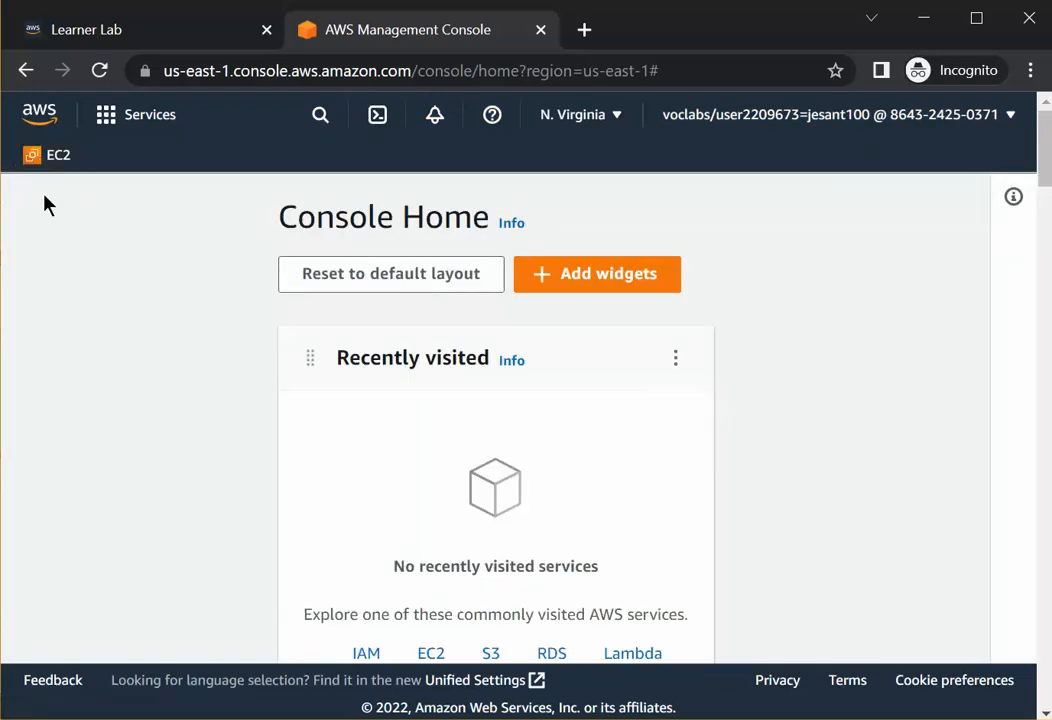
# Open EC2's running instances list, remove the instance-state filter and refresh the list.
pyautogui.click(42, 160)
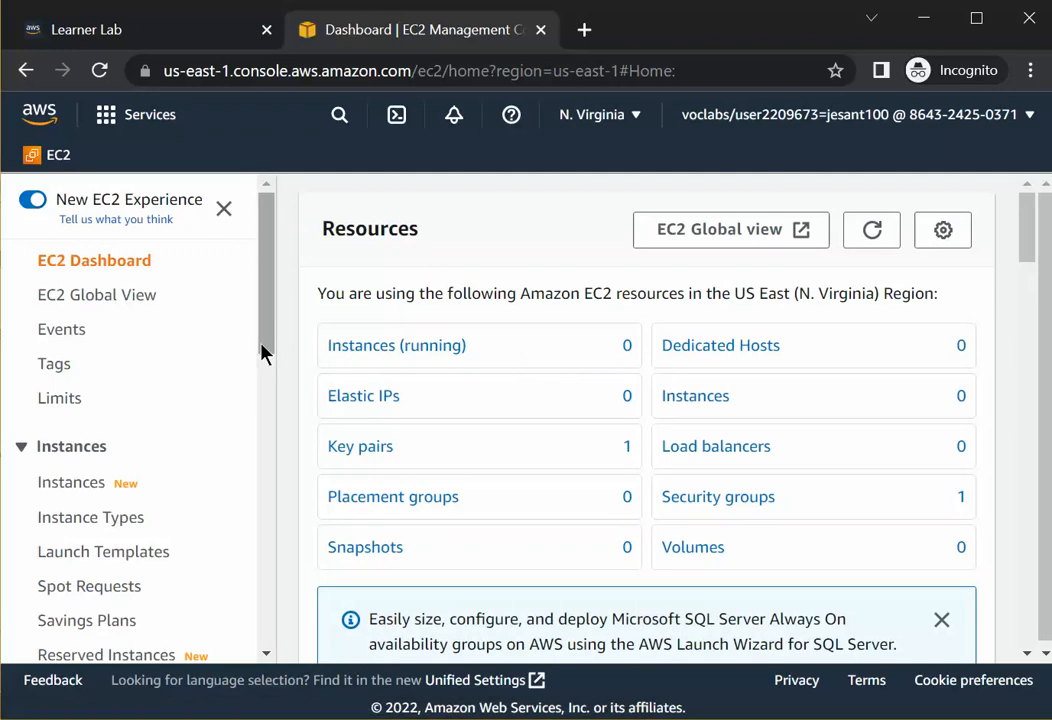
pyautogui.click(356, 347)
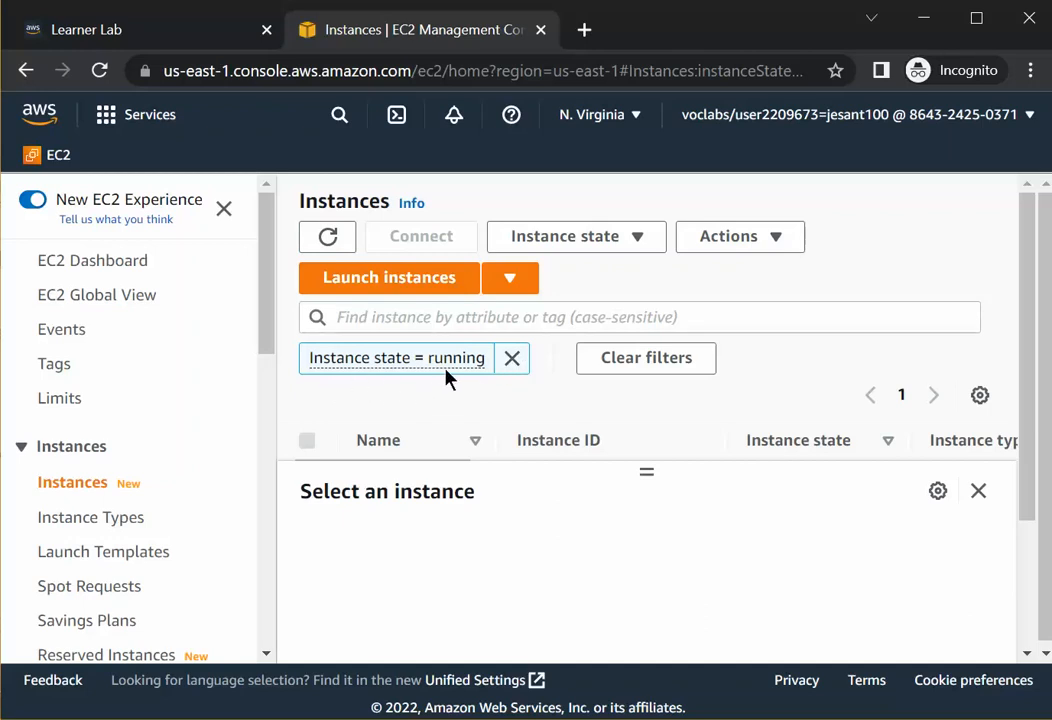
pyautogui.click(513, 362)
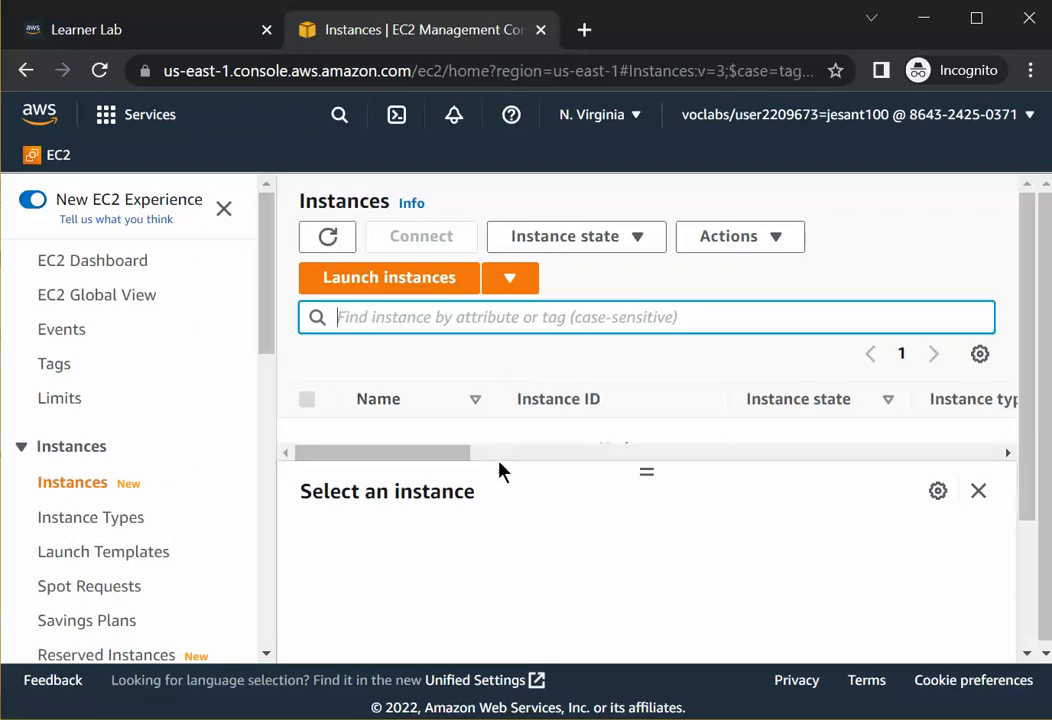
pyautogui.moveTo(646, 471); pyautogui.dragTo(630, 613)
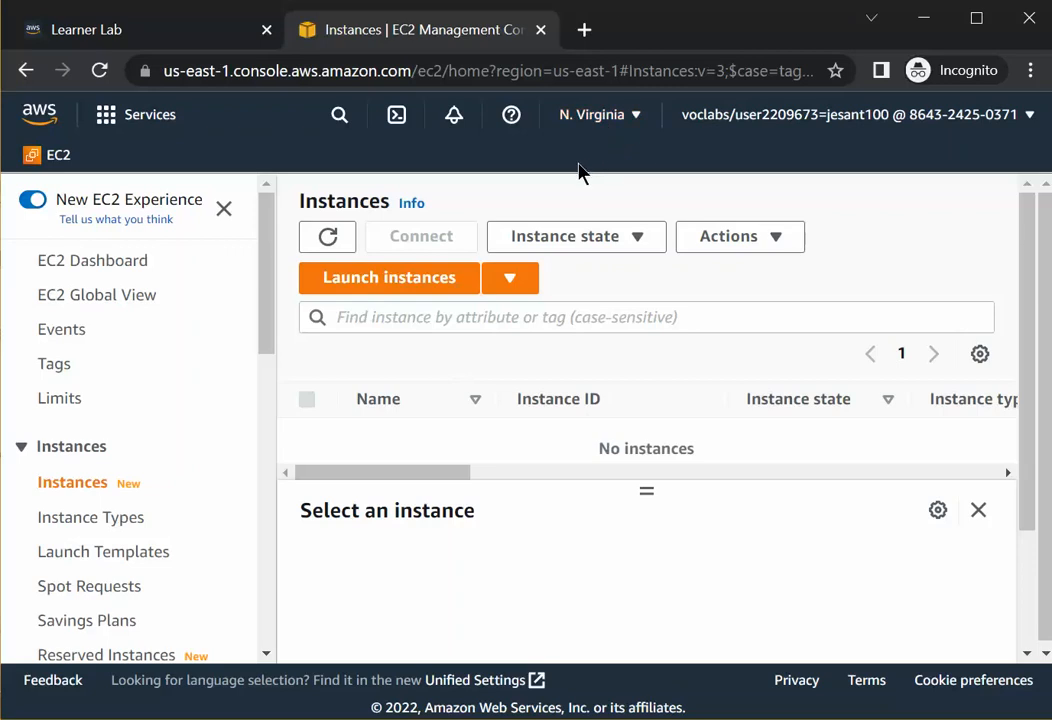
pyautogui.click(345, 242)
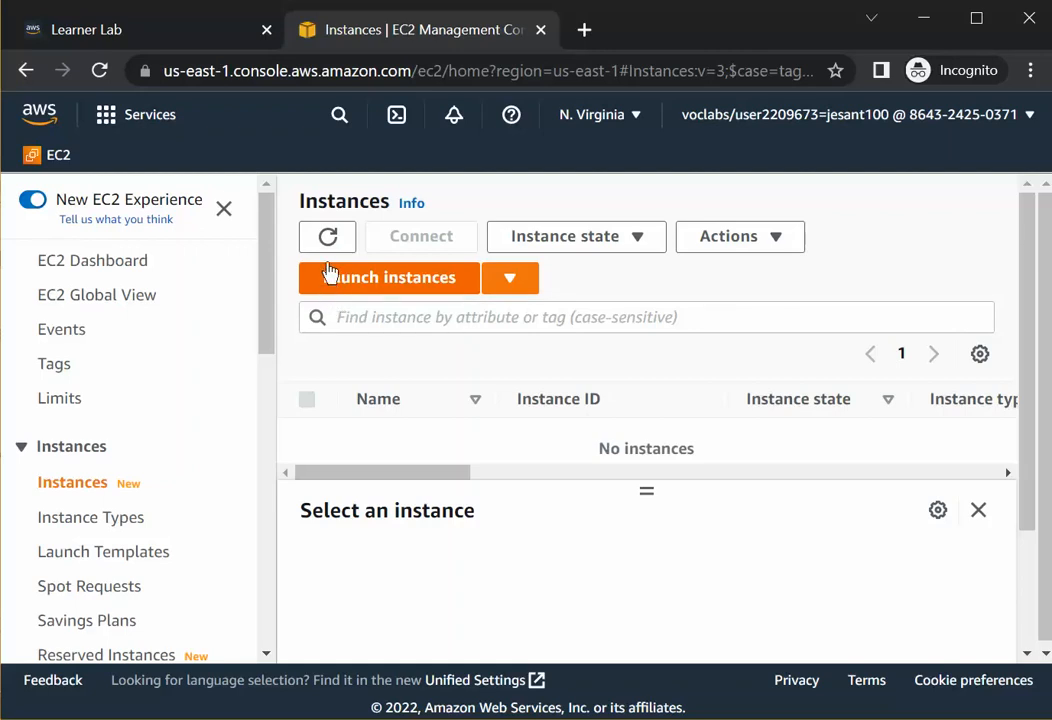
# Start launching a new instance and name it My First Web Server.
pyautogui.click(398, 289)
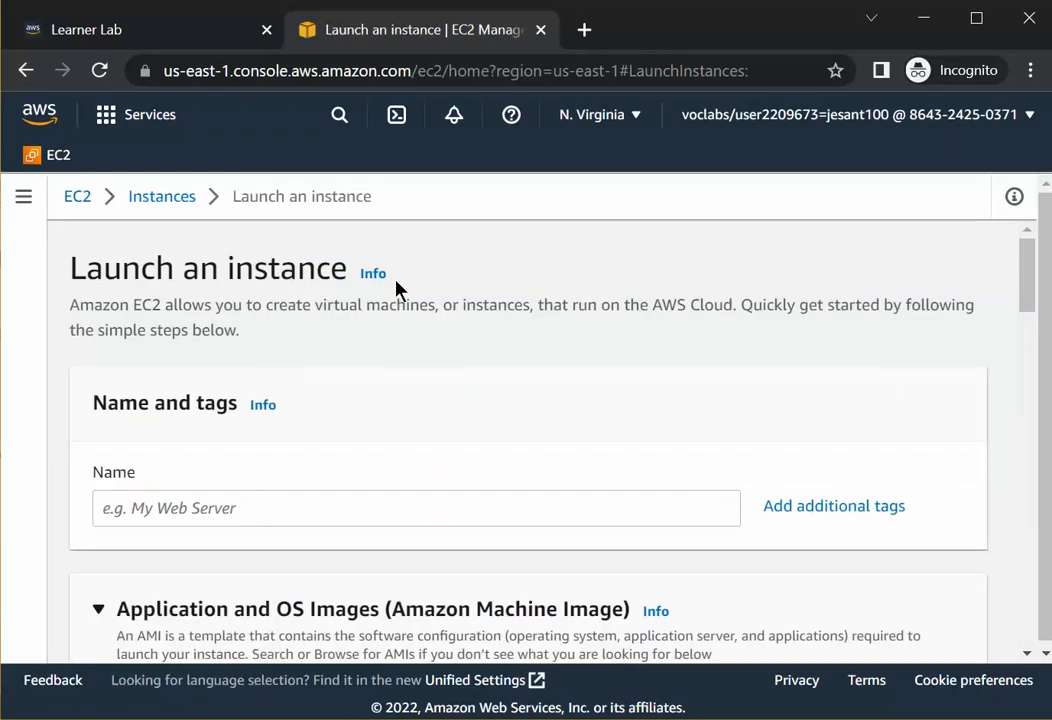
pyautogui.click(289, 522)
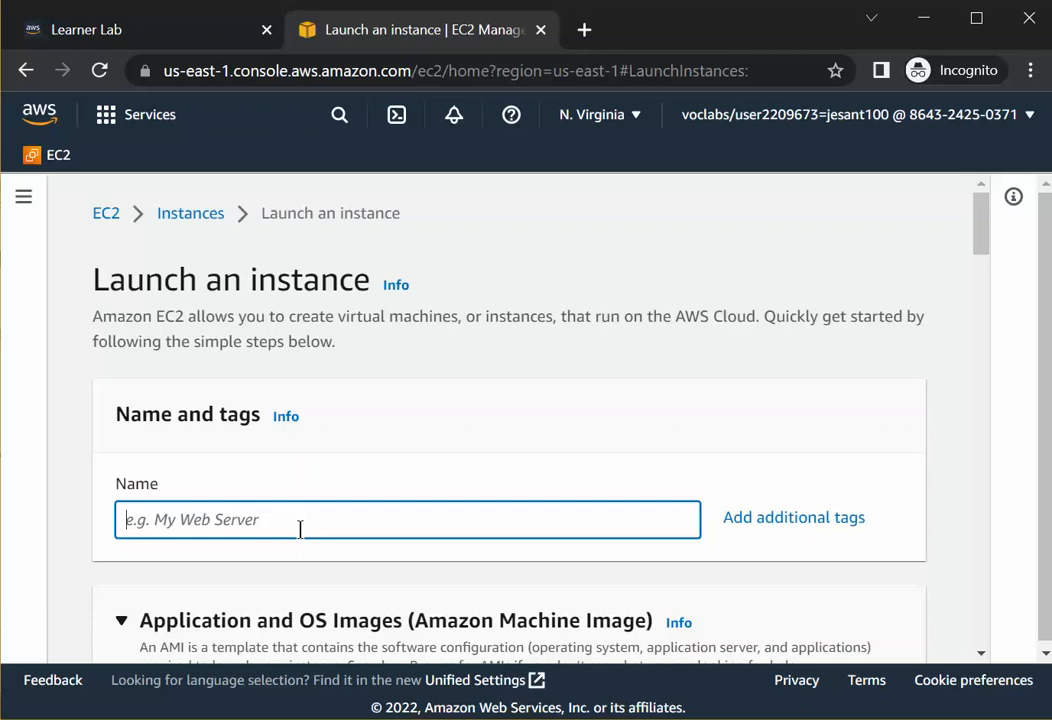
pyautogui.write('w')
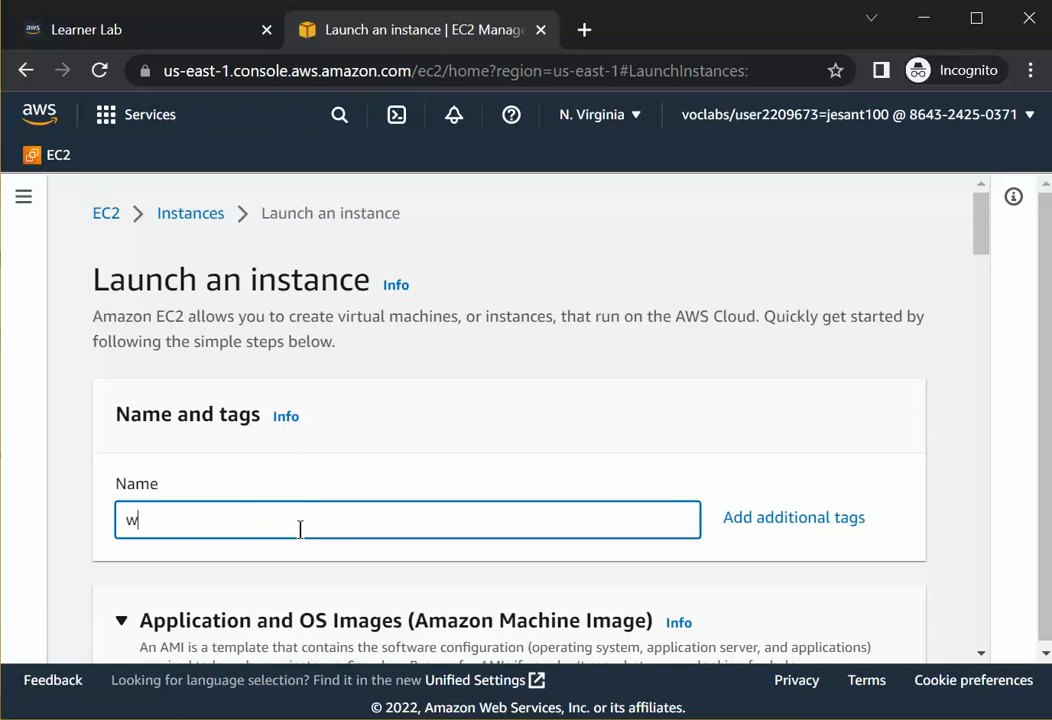
pyautogui.press('BackSpace')
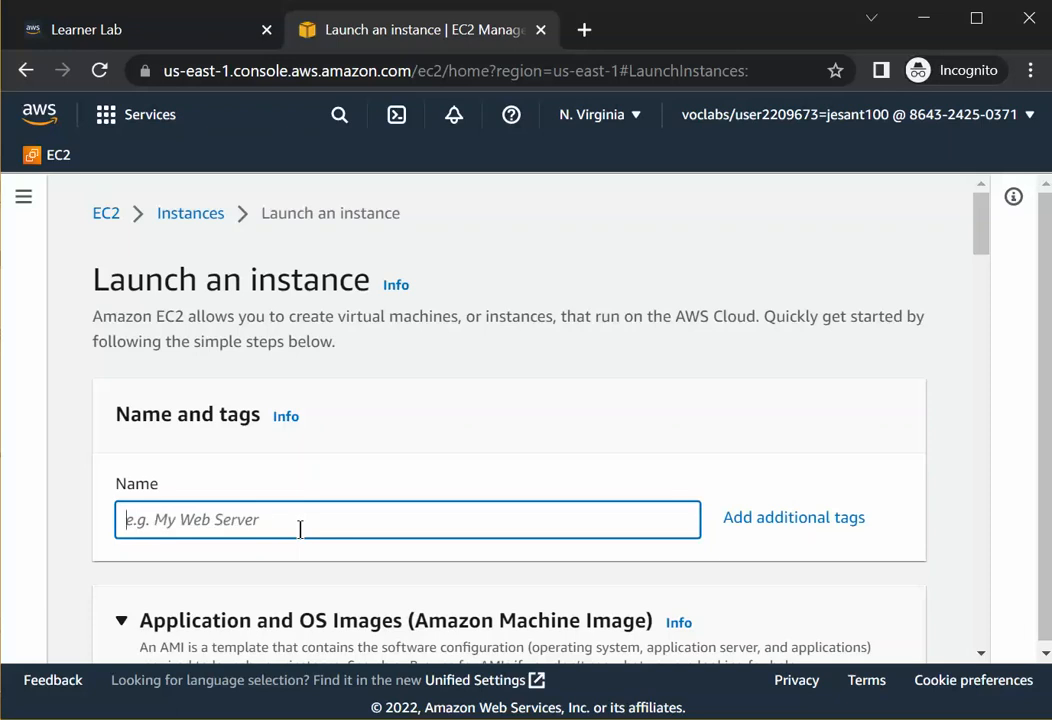
pyautogui.write('W')
pyautogui.press('BackSpace')
pyautogui.write('My First')
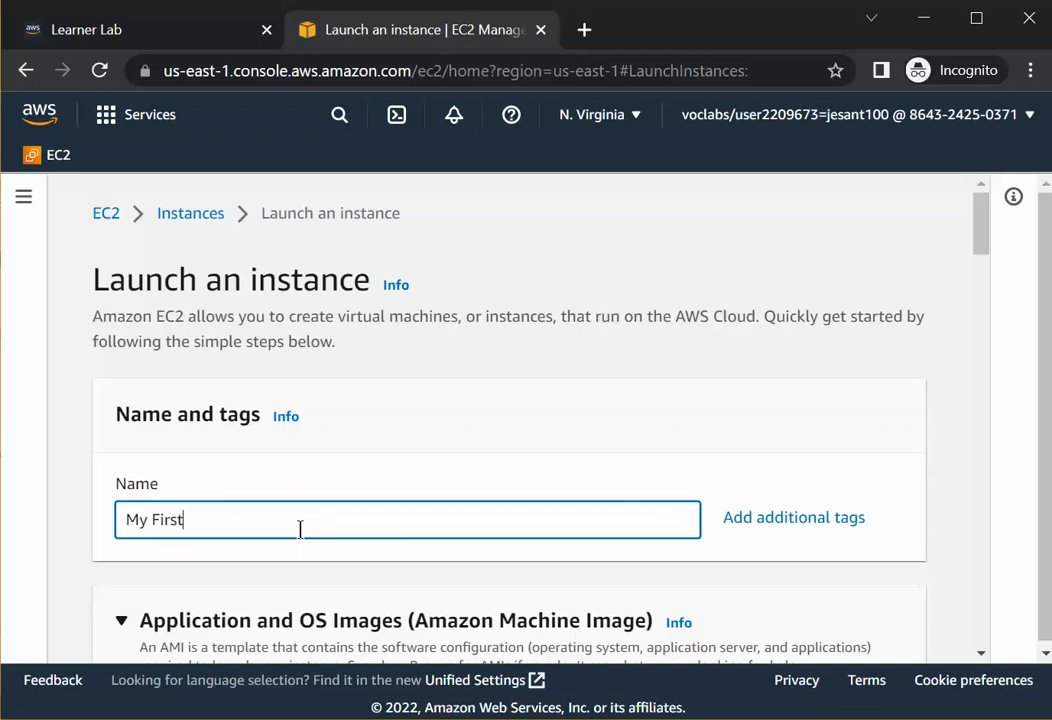
pyautogui.write(' Web Server')
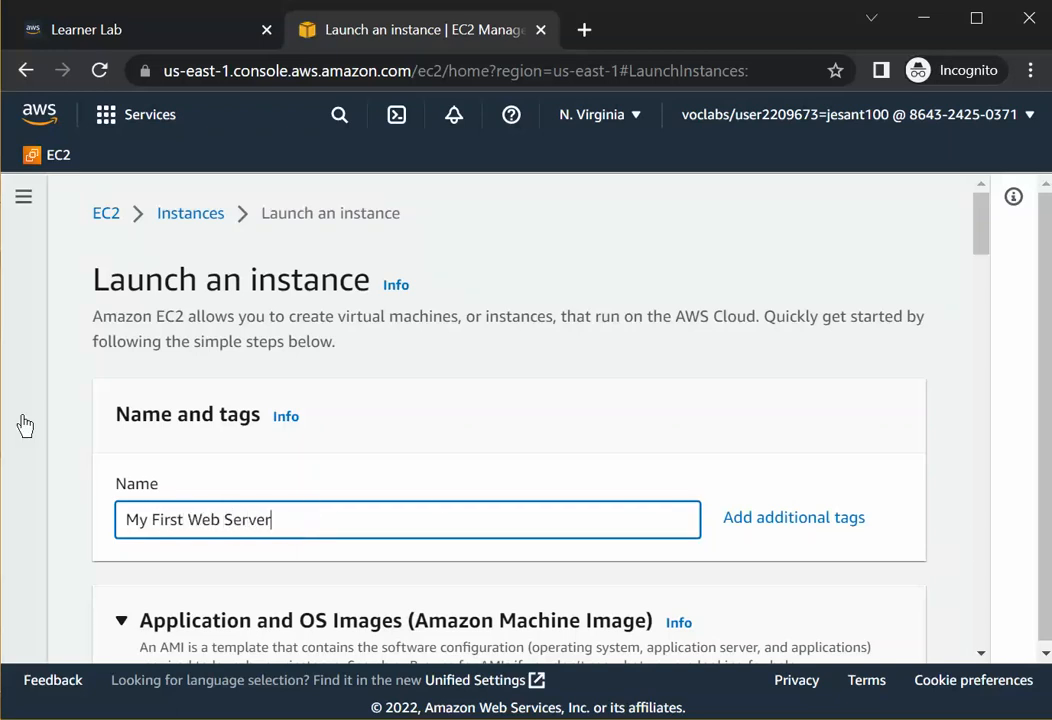
pyautogui.click(118, 490)
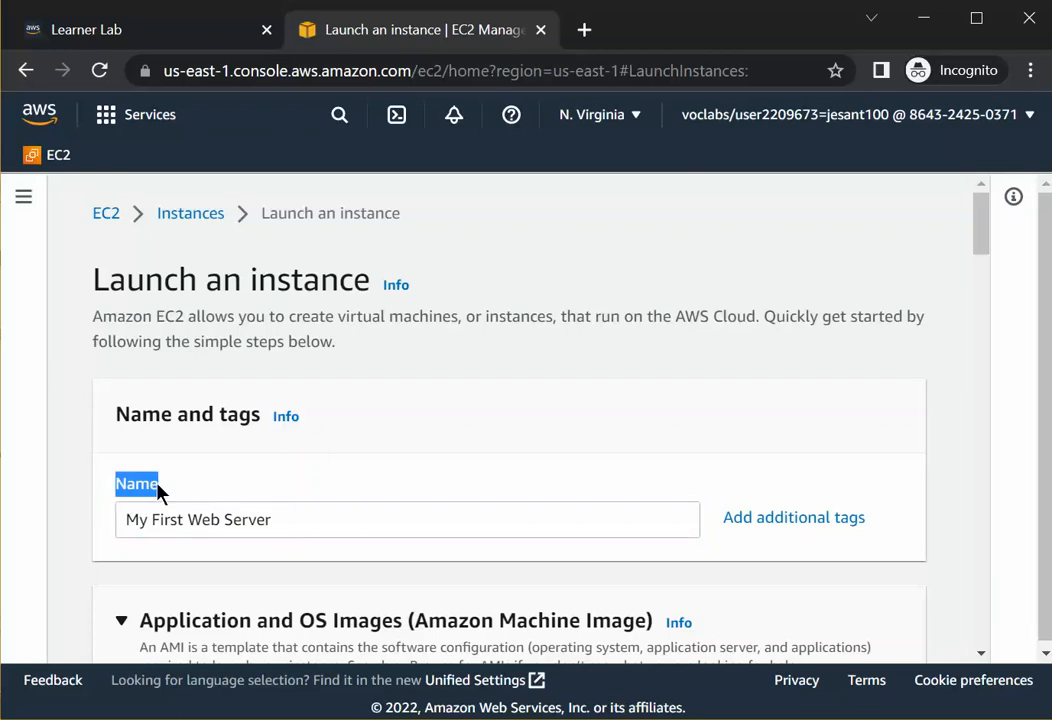
pyautogui.moveTo(129, 521); pyautogui.dragTo(263, 527)
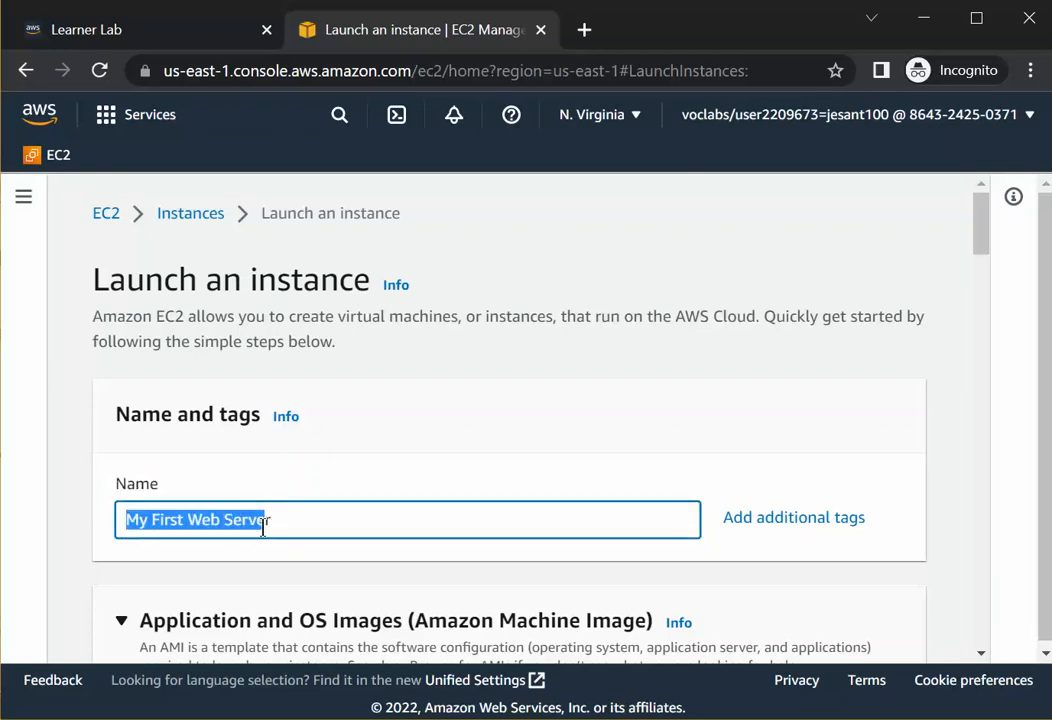
# Review the Amazon Linux 2 AMI options for the new instance.
pyautogui.scroll(-4, 300, 502)
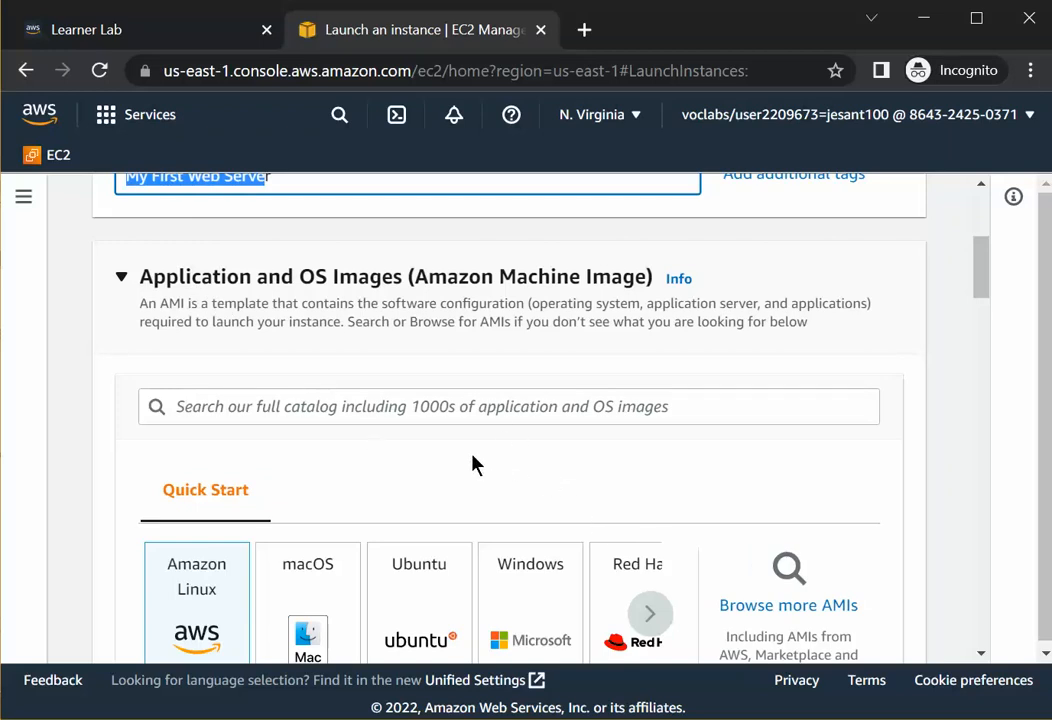
pyautogui.scroll(-1, 455, 468)
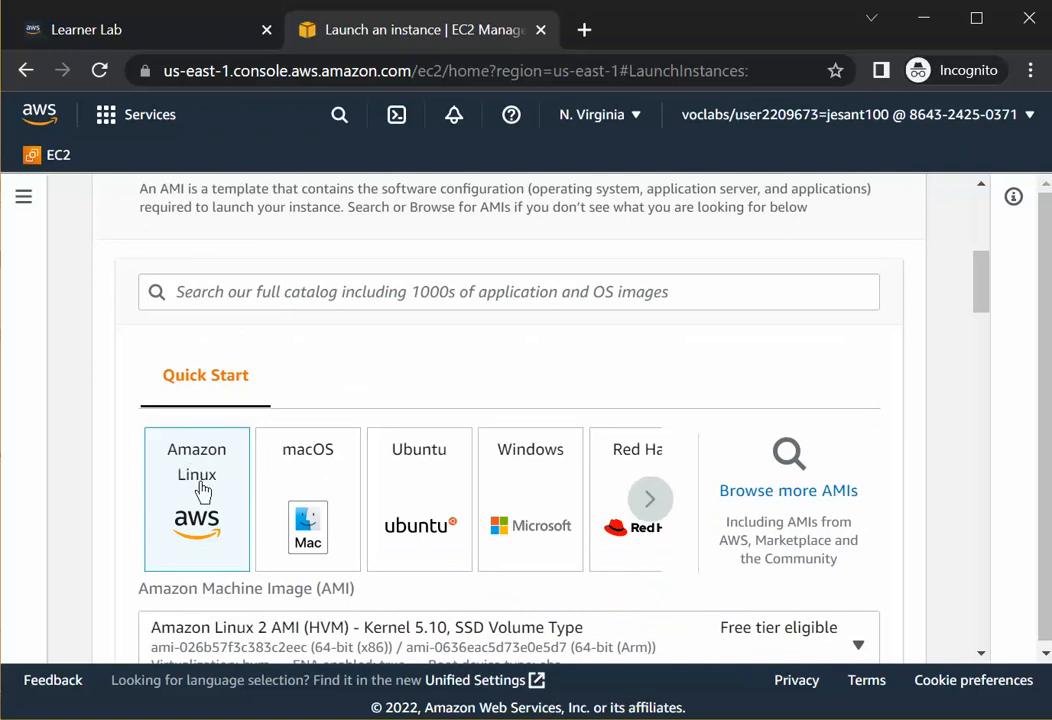
pyautogui.scroll(-3, 203, 490)
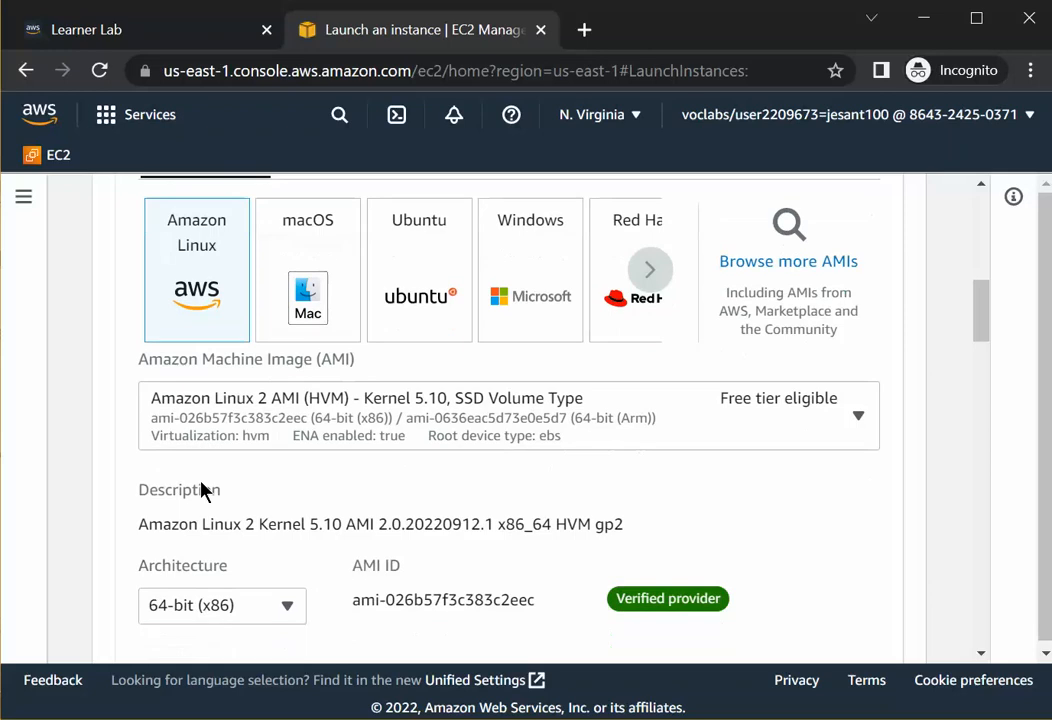
pyautogui.click(843, 427)
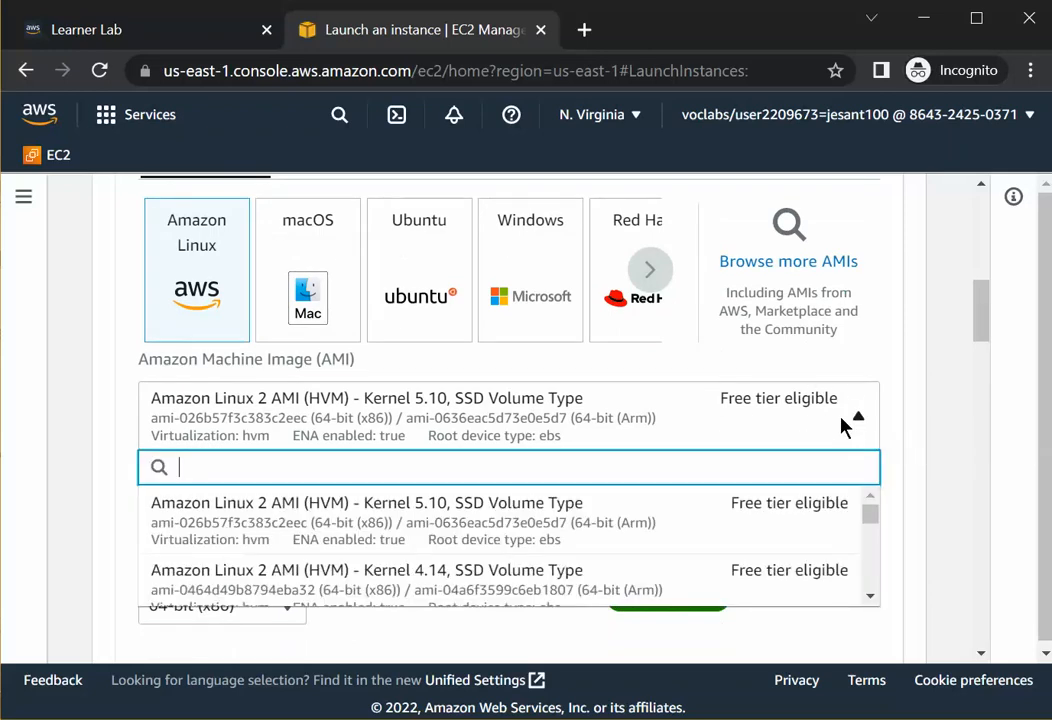
pyautogui.click(437, 430)
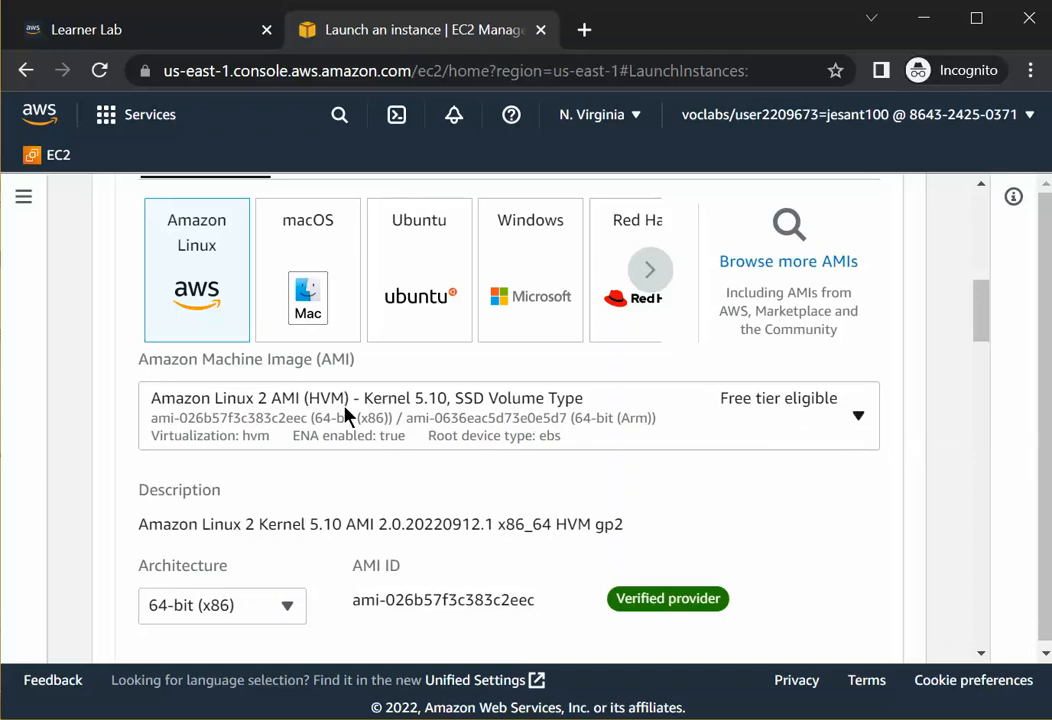
pyautogui.click(280, 404)
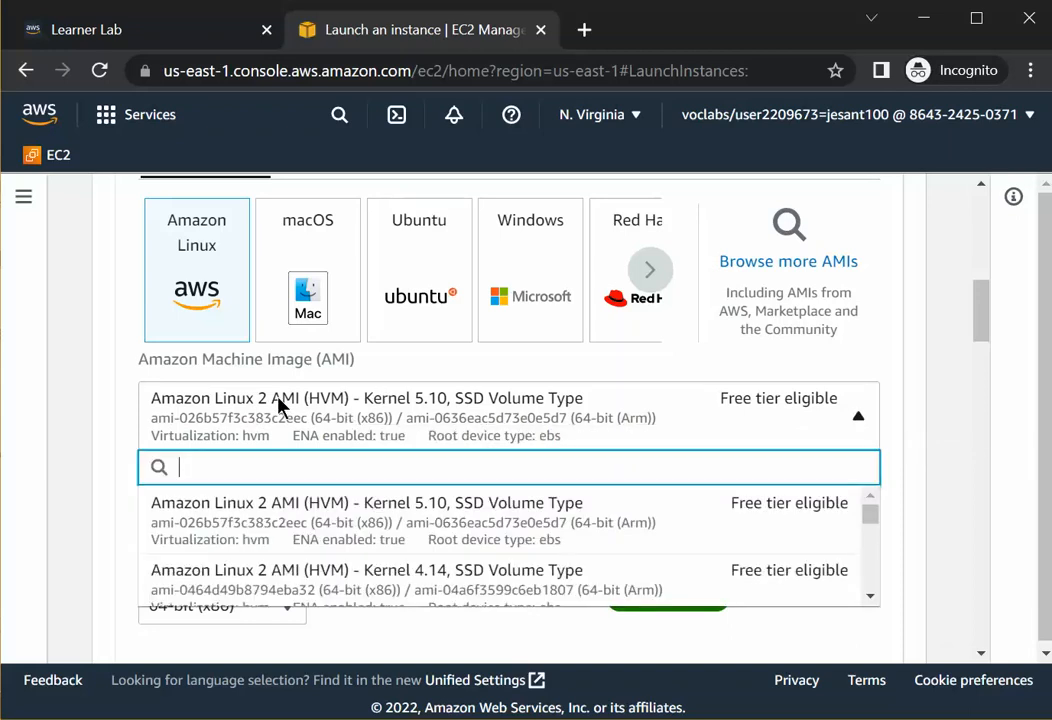
pyautogui.click(485, 432)
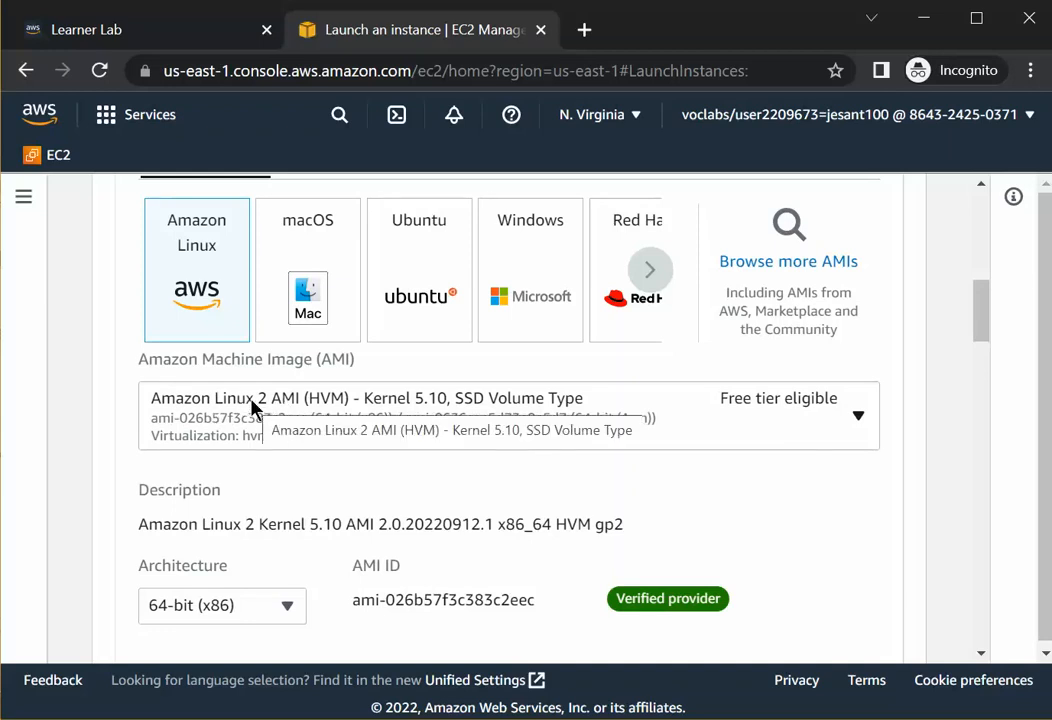
pyautogui.scroll(-2, 718, 416)
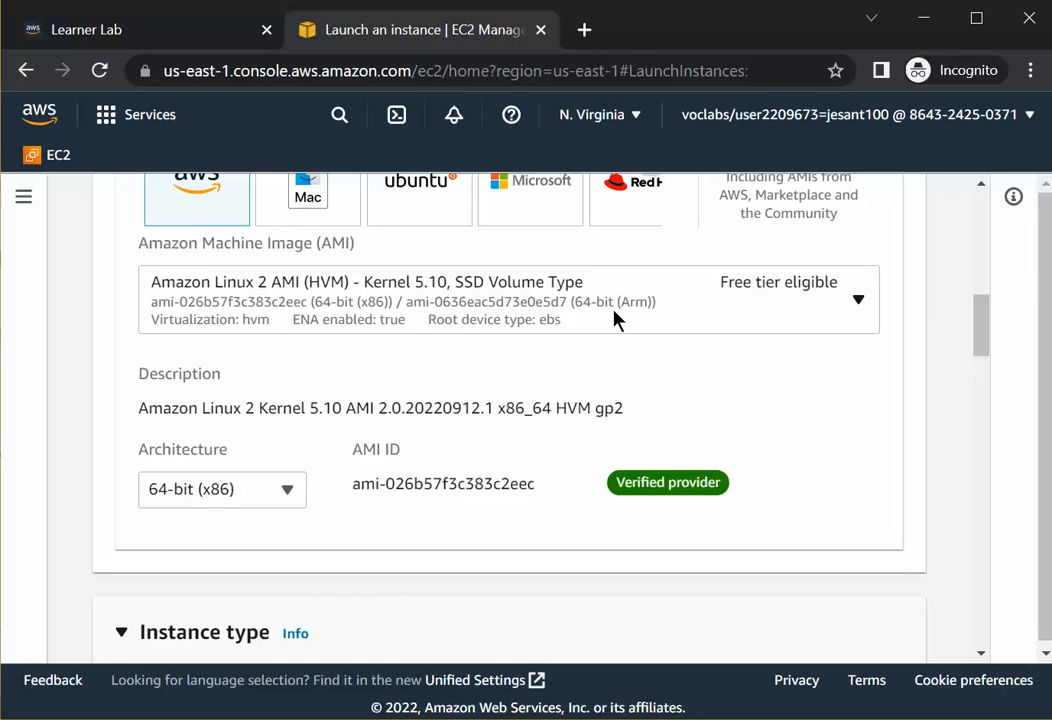
pyautogui.scroll(-2, 618, 319)
pyautogui.scroll(1, 300, 340)
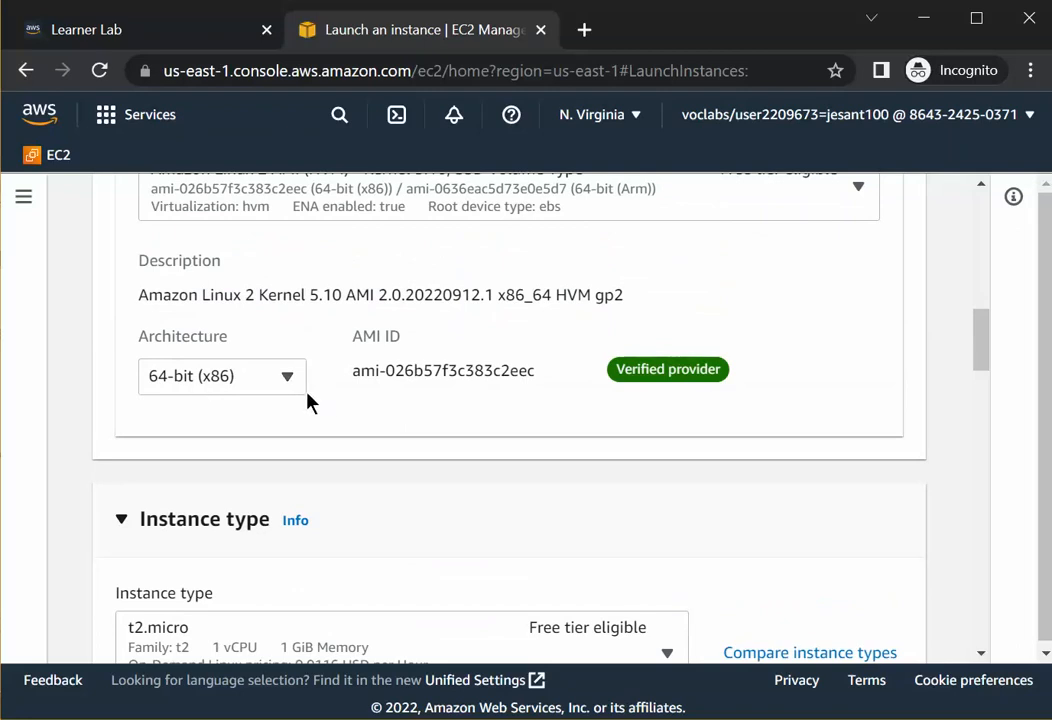
# Browse the full list of available instance types and select t2.micro as the instance type.
pyautogui.scroll(-3, 352, 399)
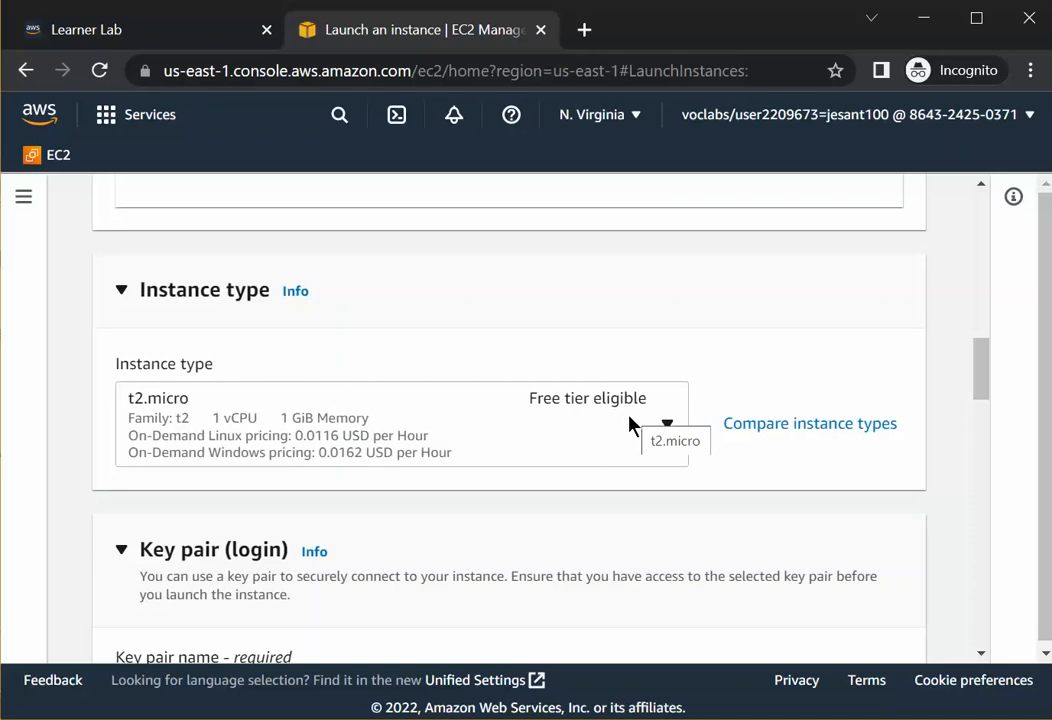
pyautogui.scroll(-1, 625, 430)
pyautogui.scroll(1, 625, 428)
pyautogui.click(667, 432)
pyautogui.scroll(-2, 467, 344)
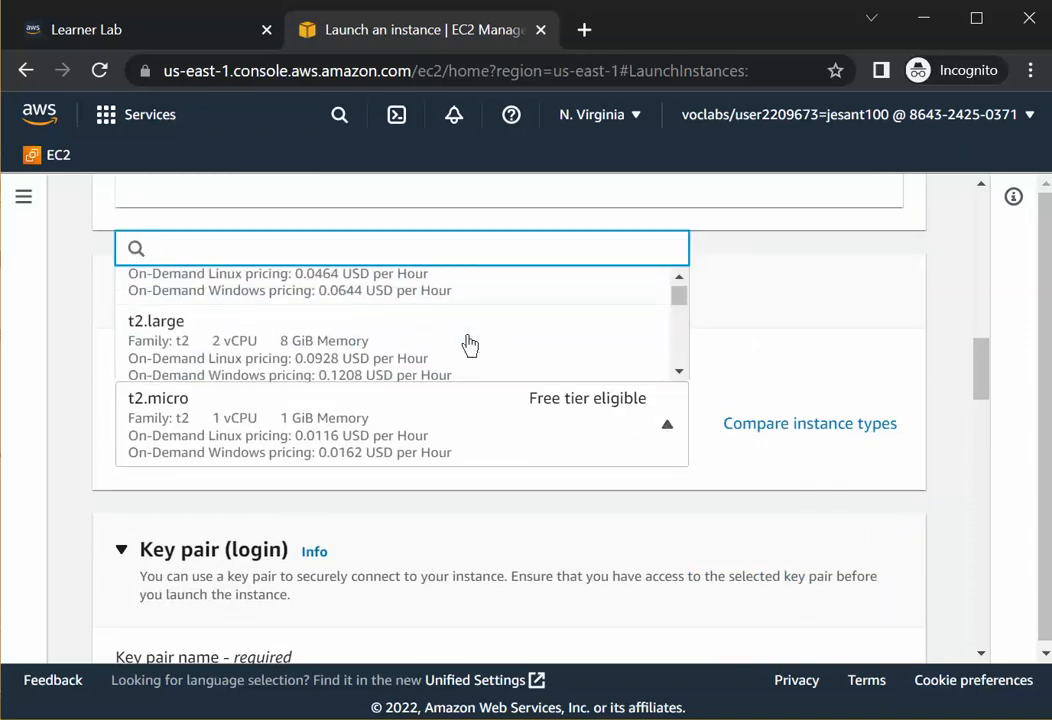
pyautogui.scroll(-4, 470, 345)
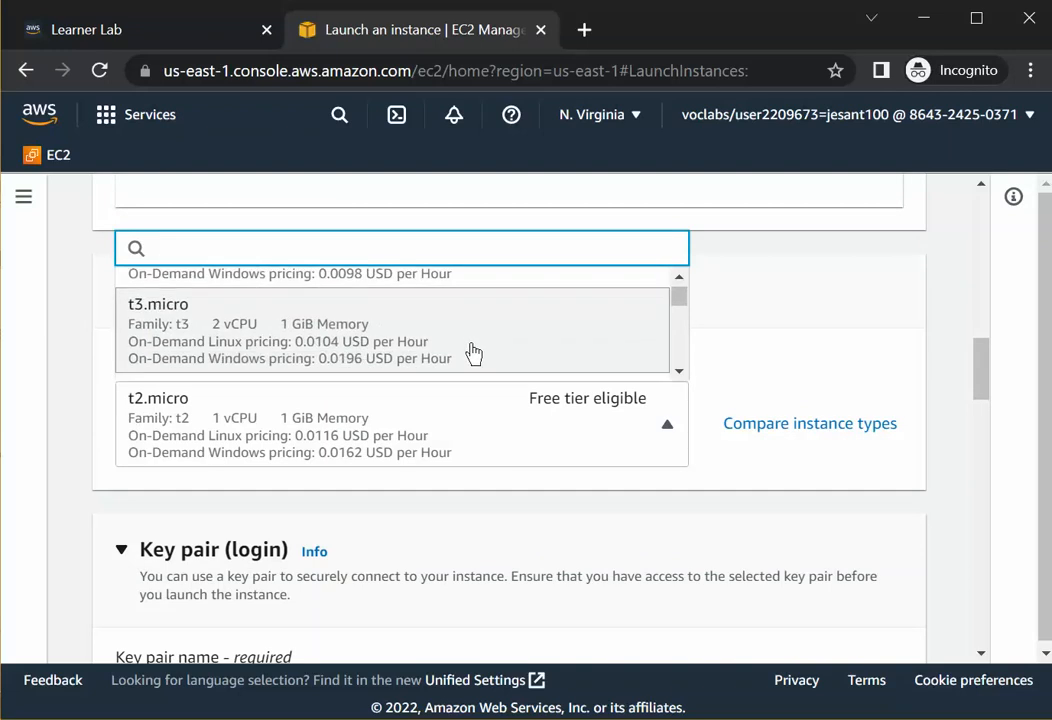
pyautogui.scroll(-10, 472, 350)
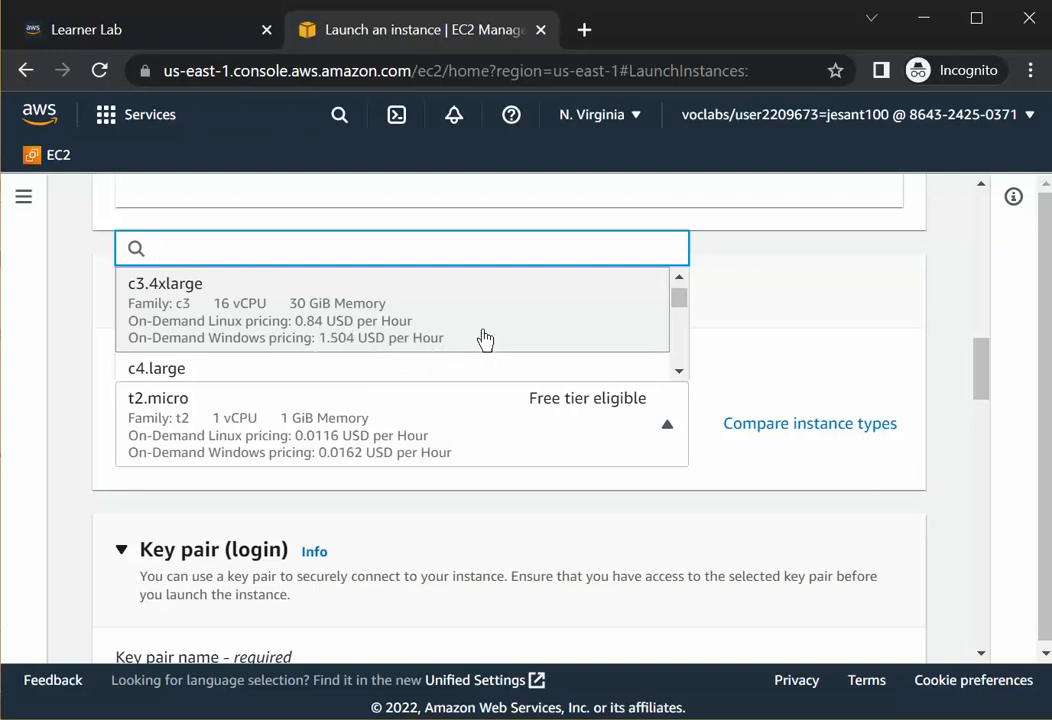
pyautogui.scroll(3, 523, 331)
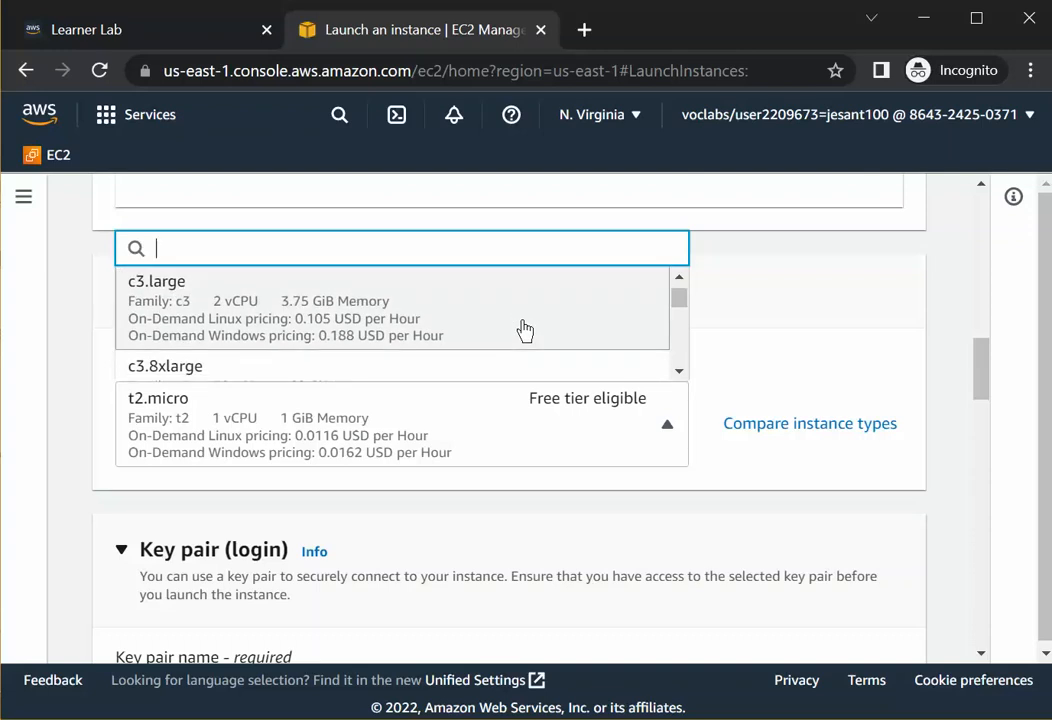
pyautogui.scroll(-10, 524, 331)
pyautogui.scroll(1, 524, 331)
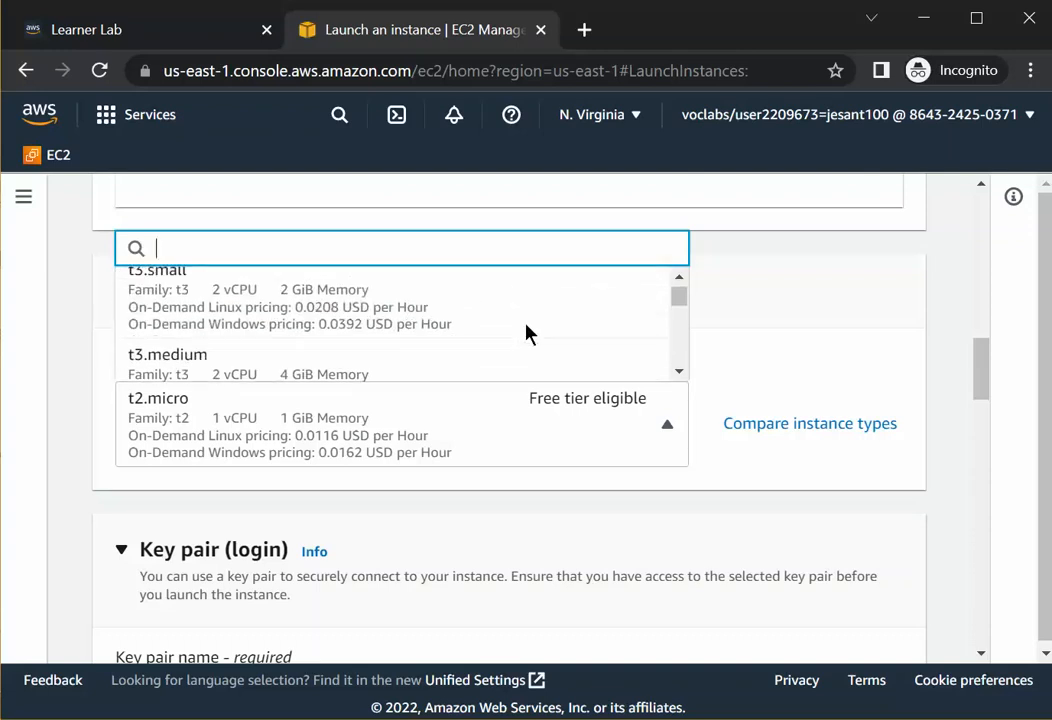
pyautogui.scroll(-4, 524, 331)
pyautogui.scroll(6, 495, 340)
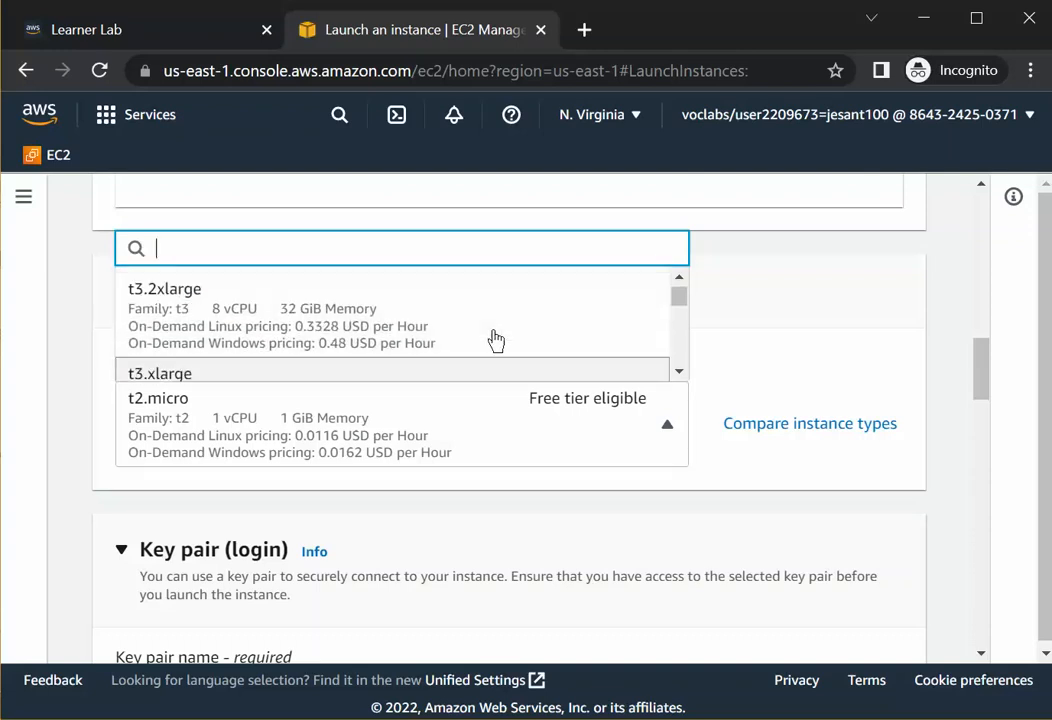
pyautogui.scroll(5, 490, 346)
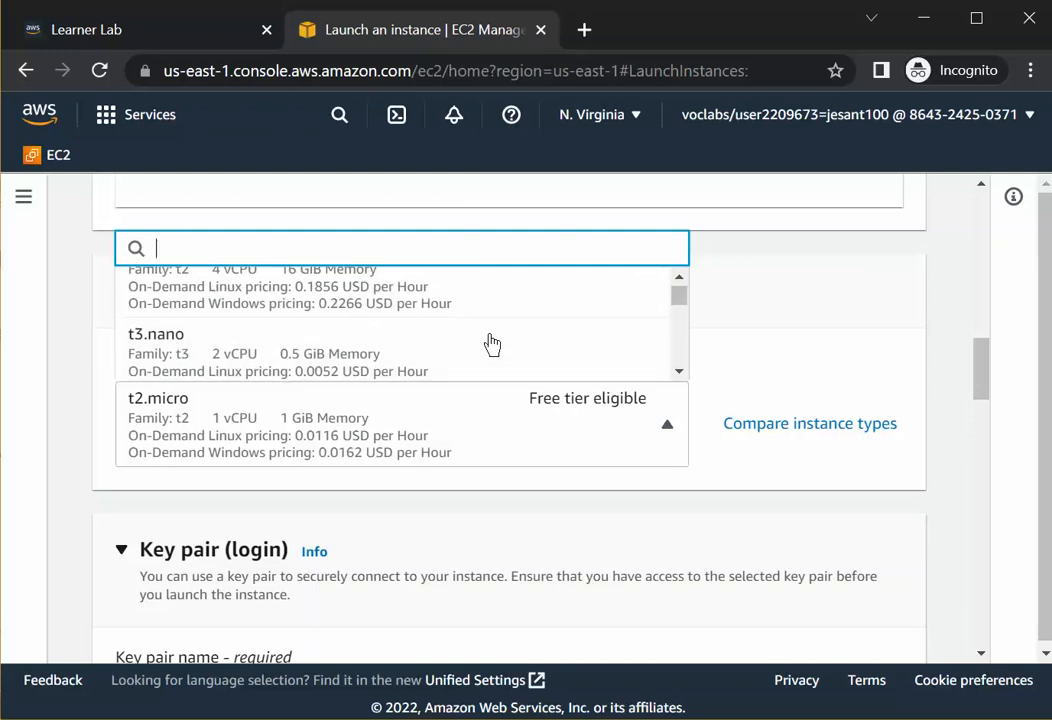
pyautogui.scroll(4, 486, 353)
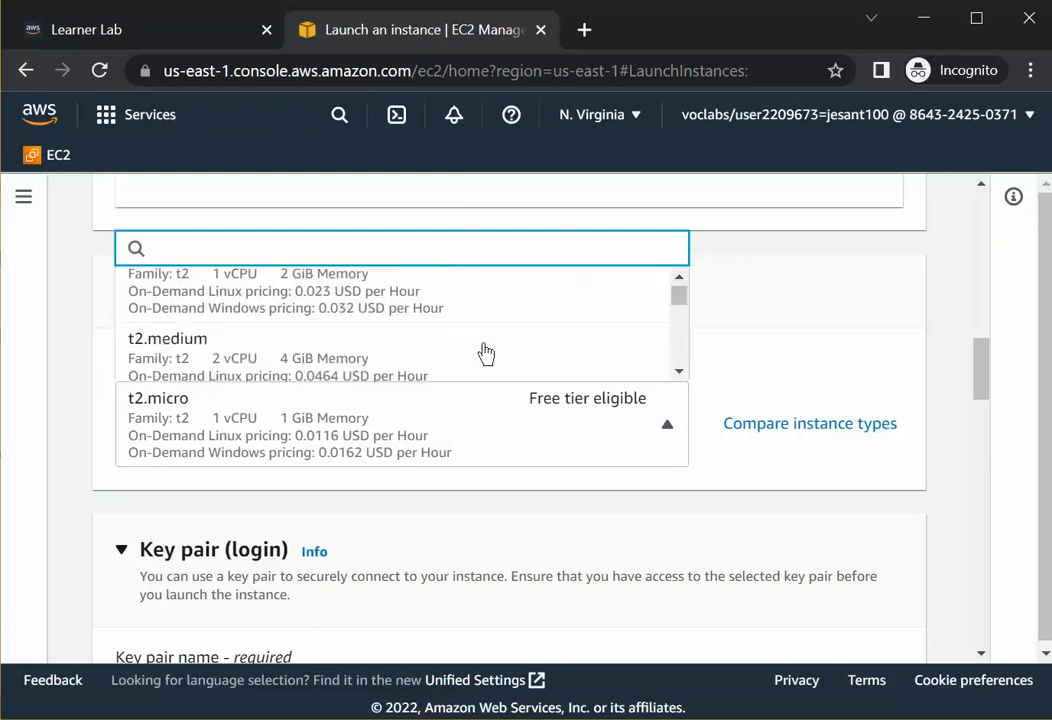
pyautogui.scroll(-1, 488, 352)
pyautogui.scroll(1, 489, 351)
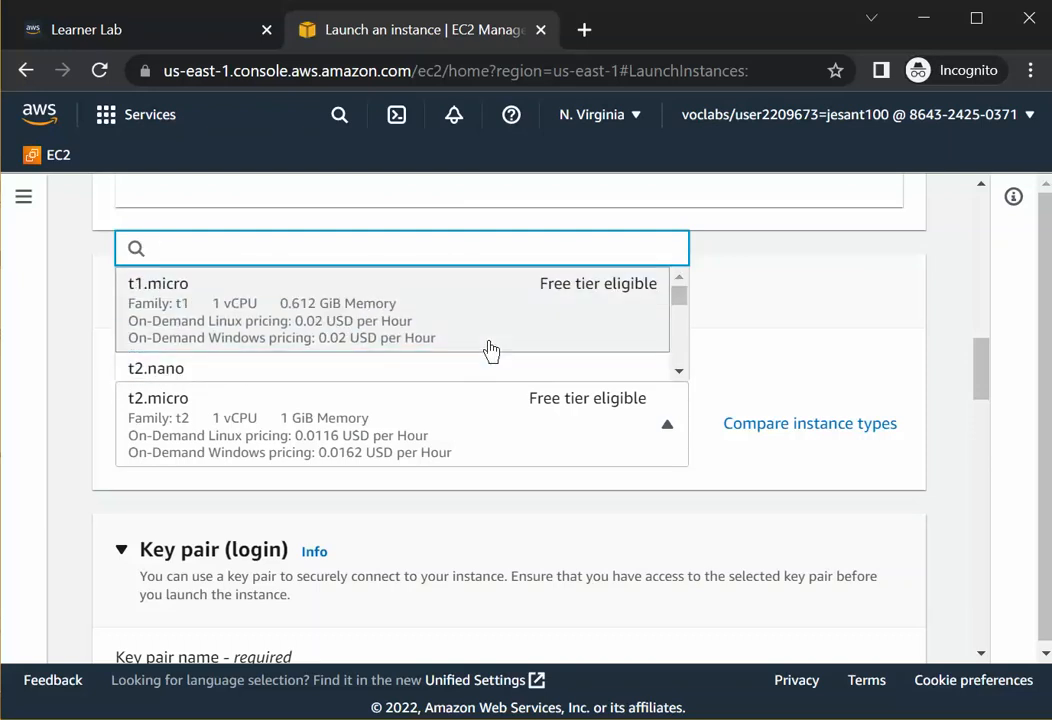
pyautogui.scroll(-5, 480, 350)
pyautogui.scroll(-10, 480, 343)
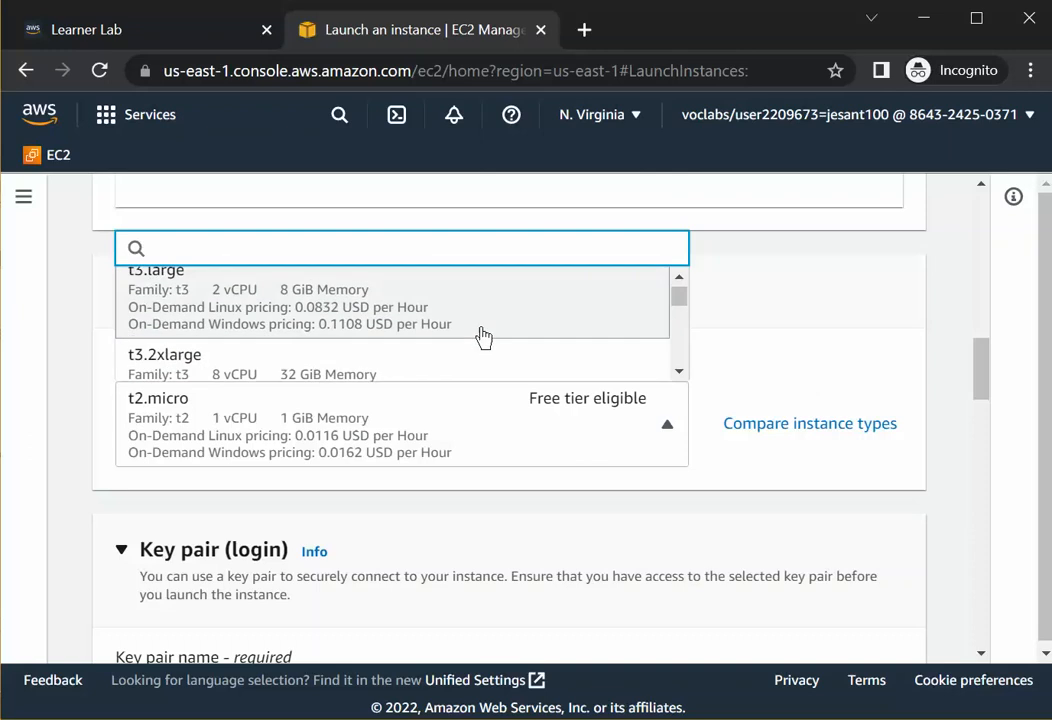
pyautogui.scroll(2, 484, 334)
pyautogui.scroll(1, 484, 335)
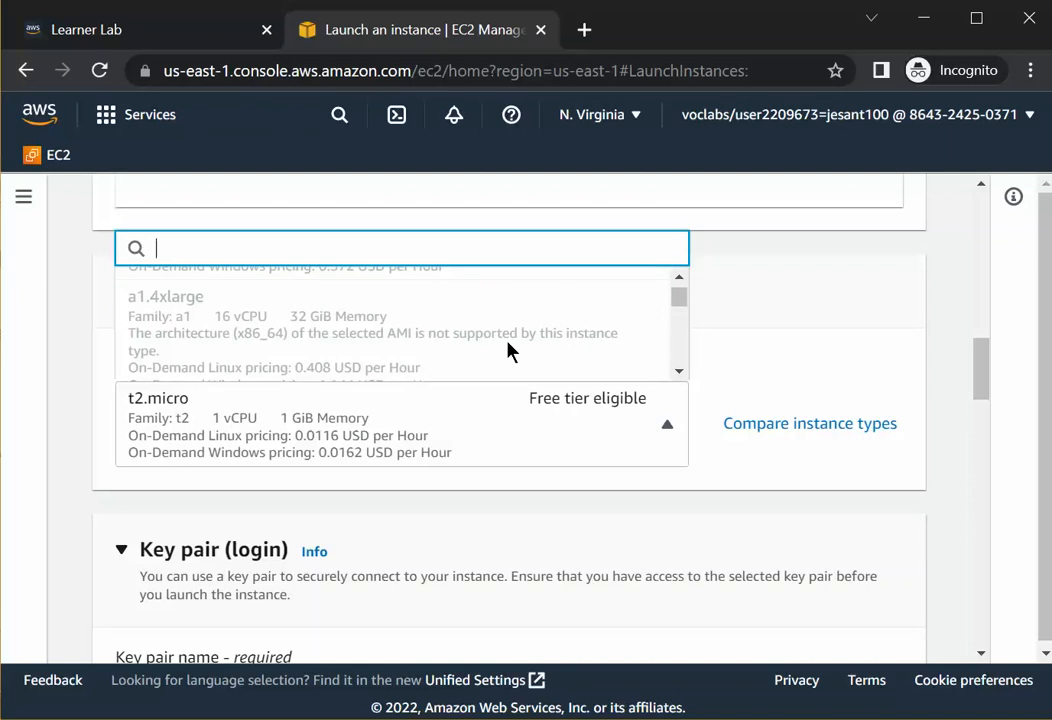
pyautogui.scroll(4, 508, 349)
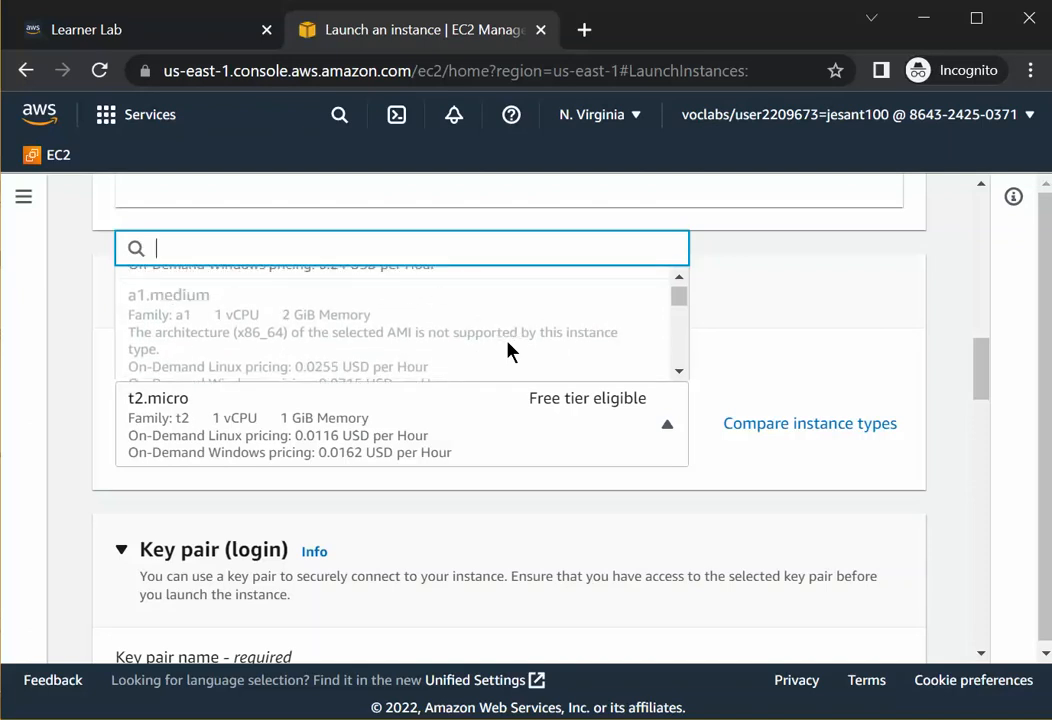
pyautogui.scroll(2, 508, 350)
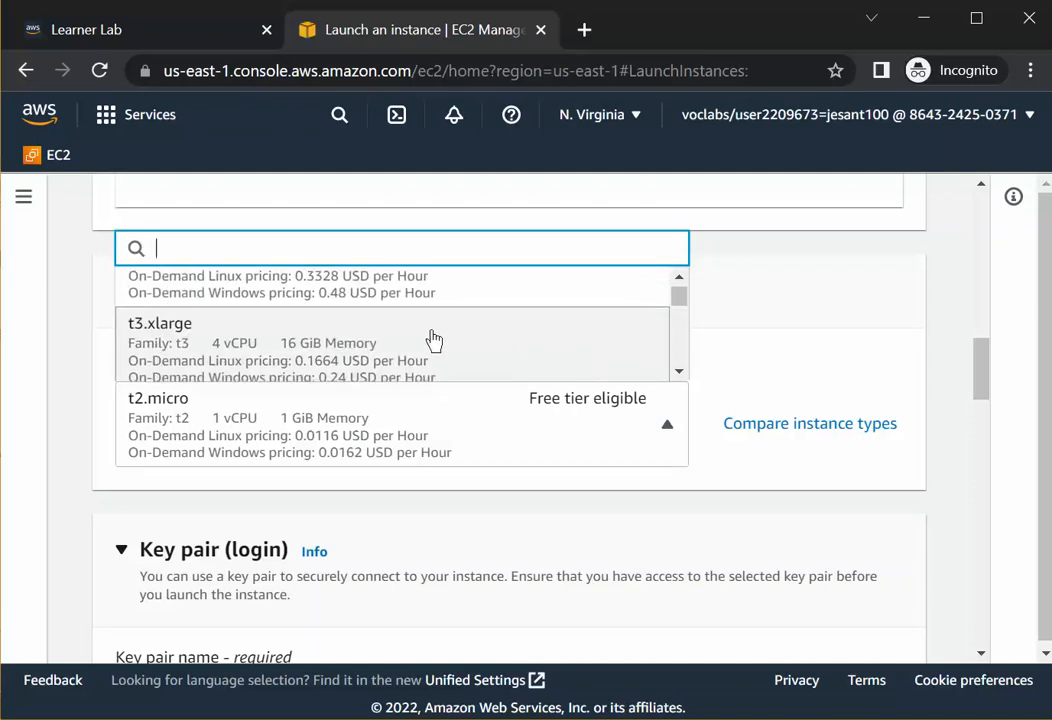
pyautogui.scroll(-1, 165, 375)
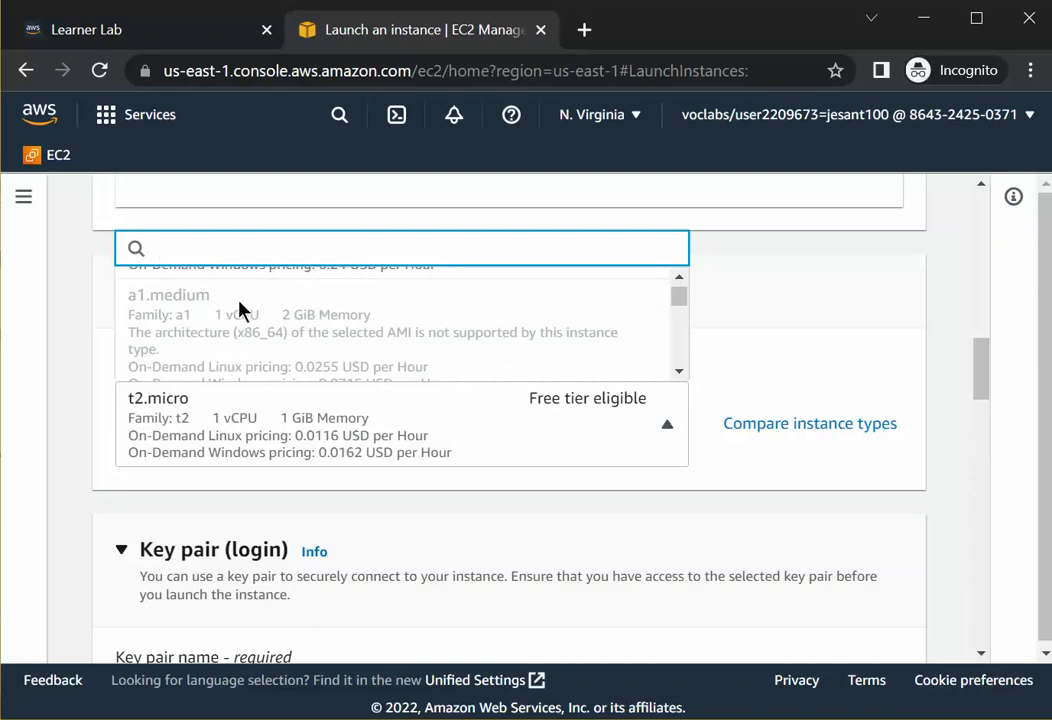
pyautogui.scroll(2, 237, 307)
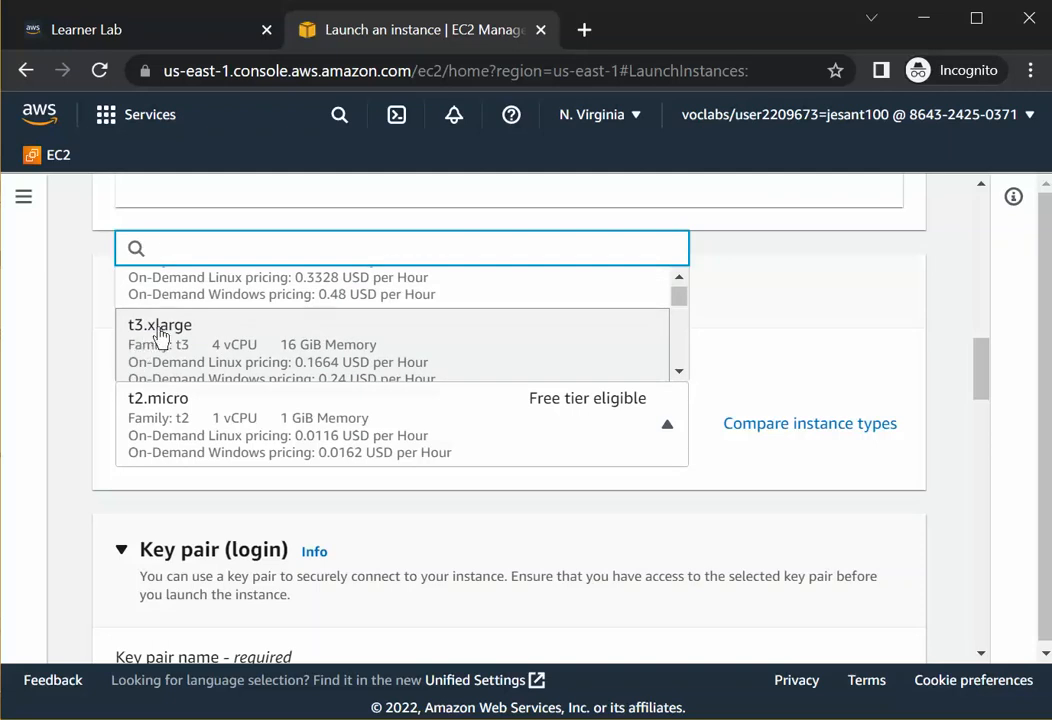
pyautogui.scroll(3, 352, 345)
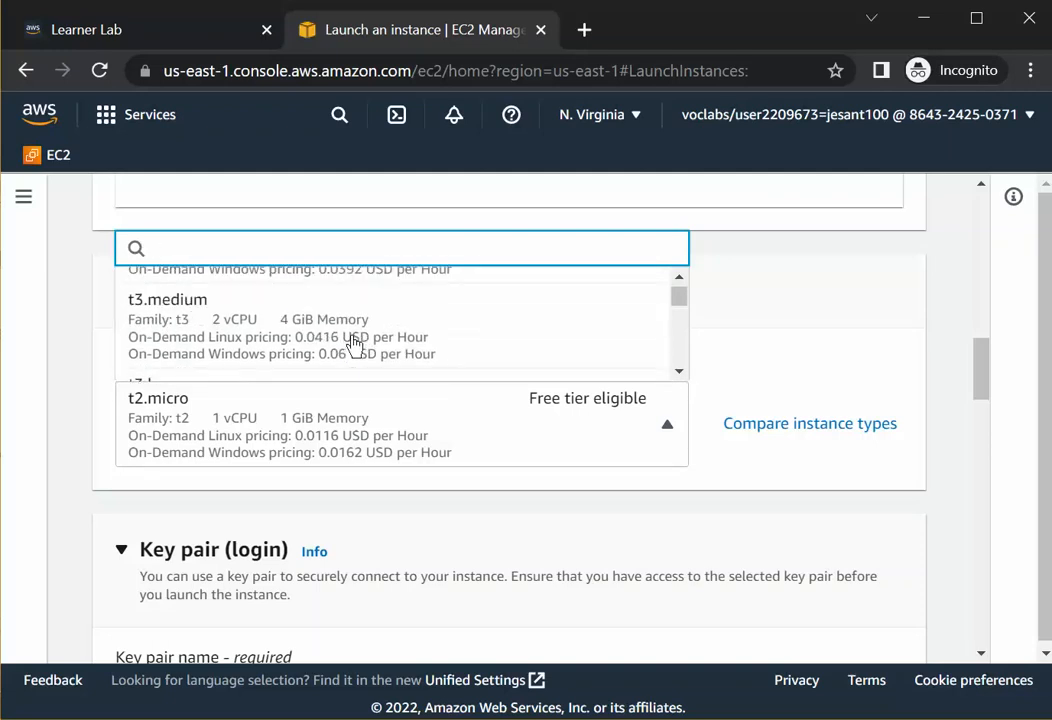
pyautogui.scroll(5, 352, 345)
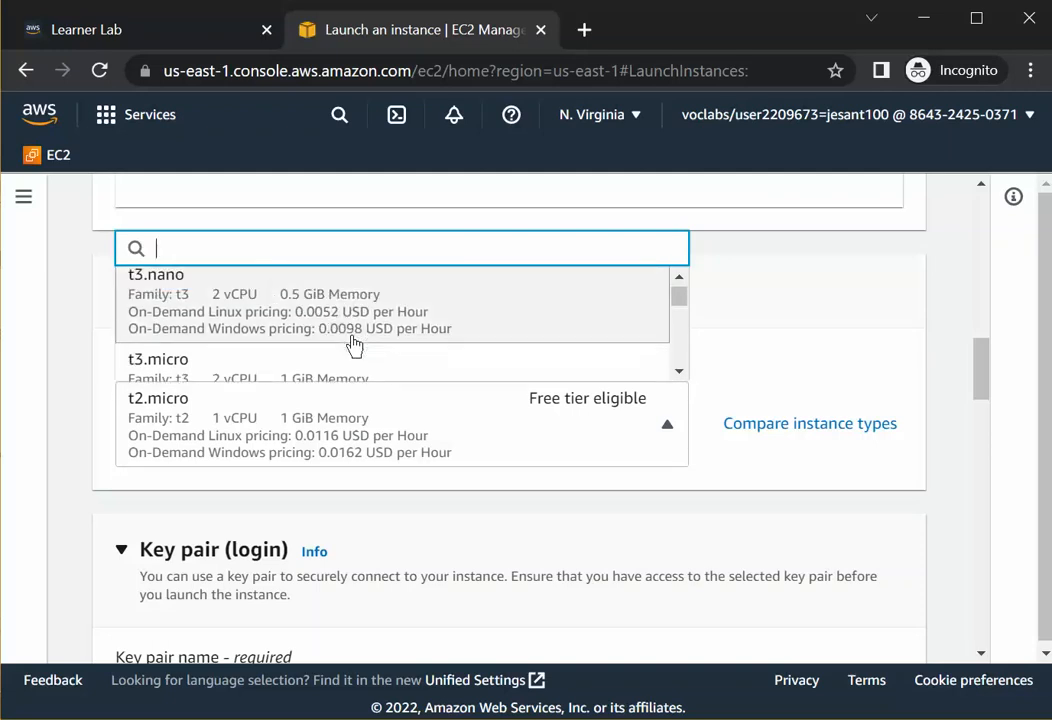
pyautogui.scroll(4, 352, 345)
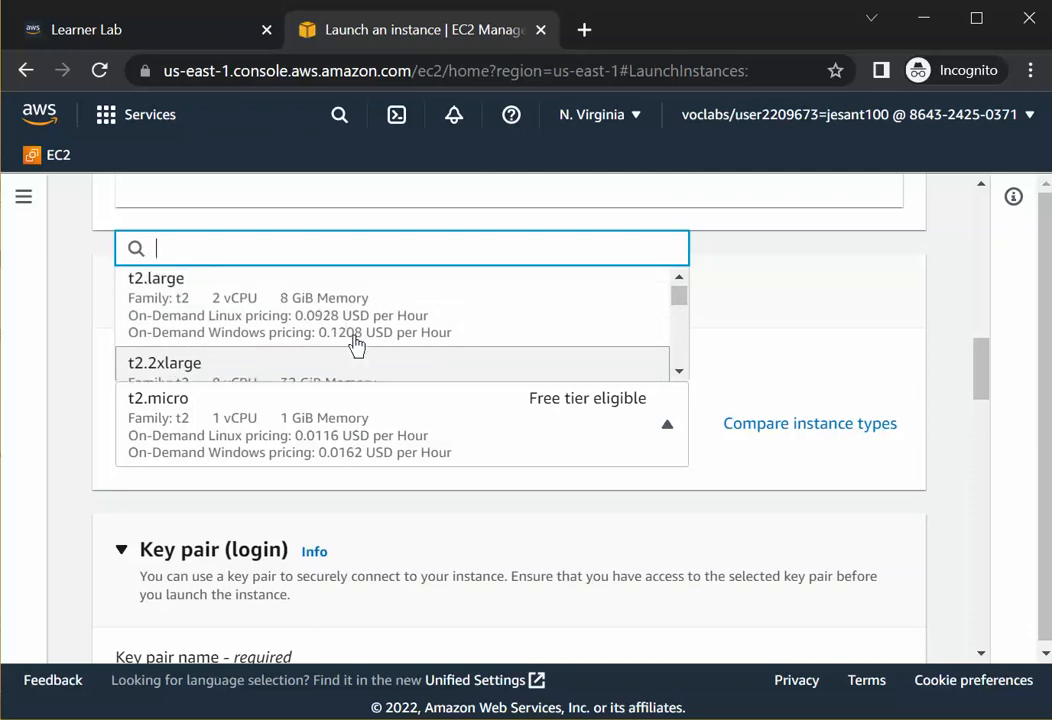
pyautogui.scroll(-3, 285, 340)
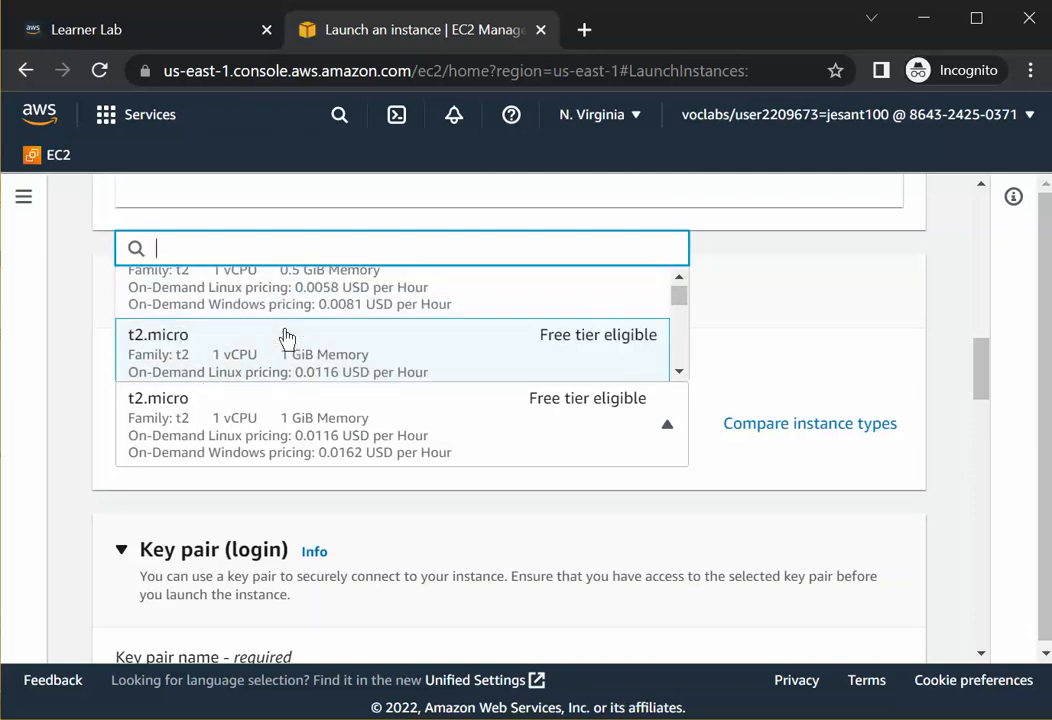
pyautogui.click(256, 366)
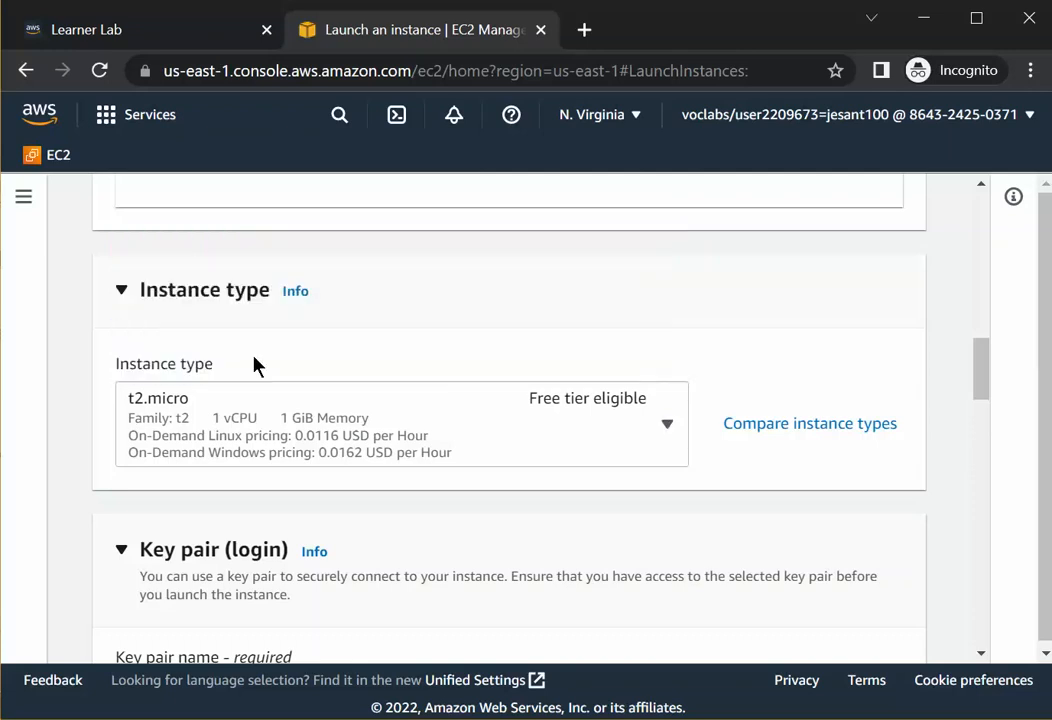
# Review the selected Amazon Linux 2 AMI and t2.micro instance type settings on the launch page.
pyautogui.scroll(-2, 704, 458)
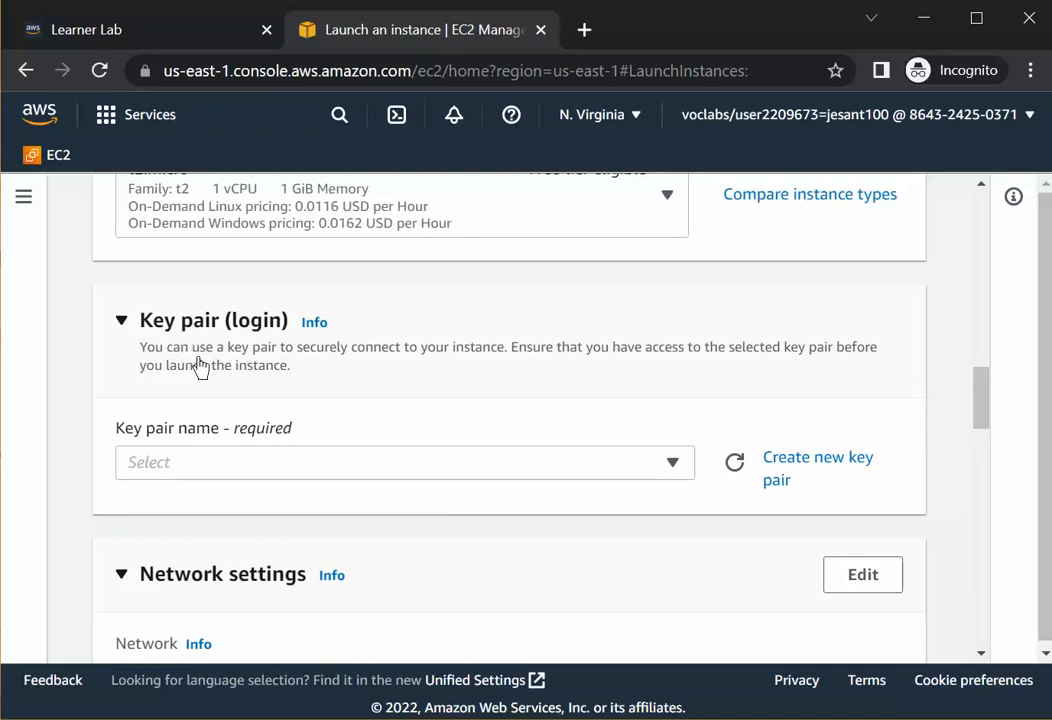
pyautogui.scroll(10, 272, 345)
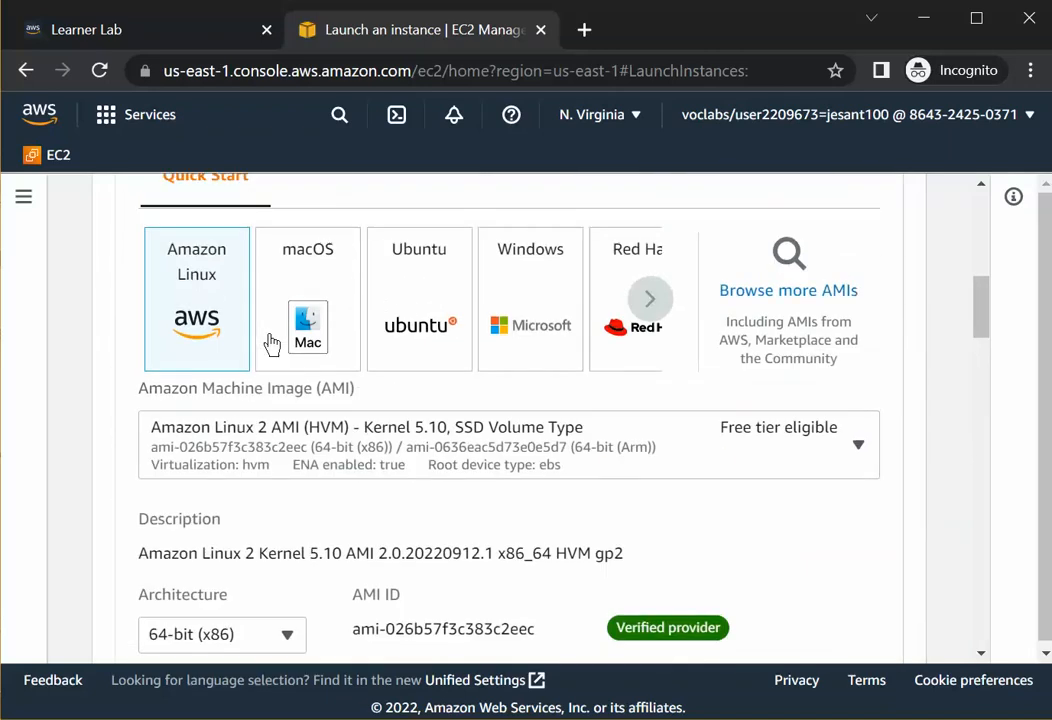
pyautogui.scroll(3, 272, 345)
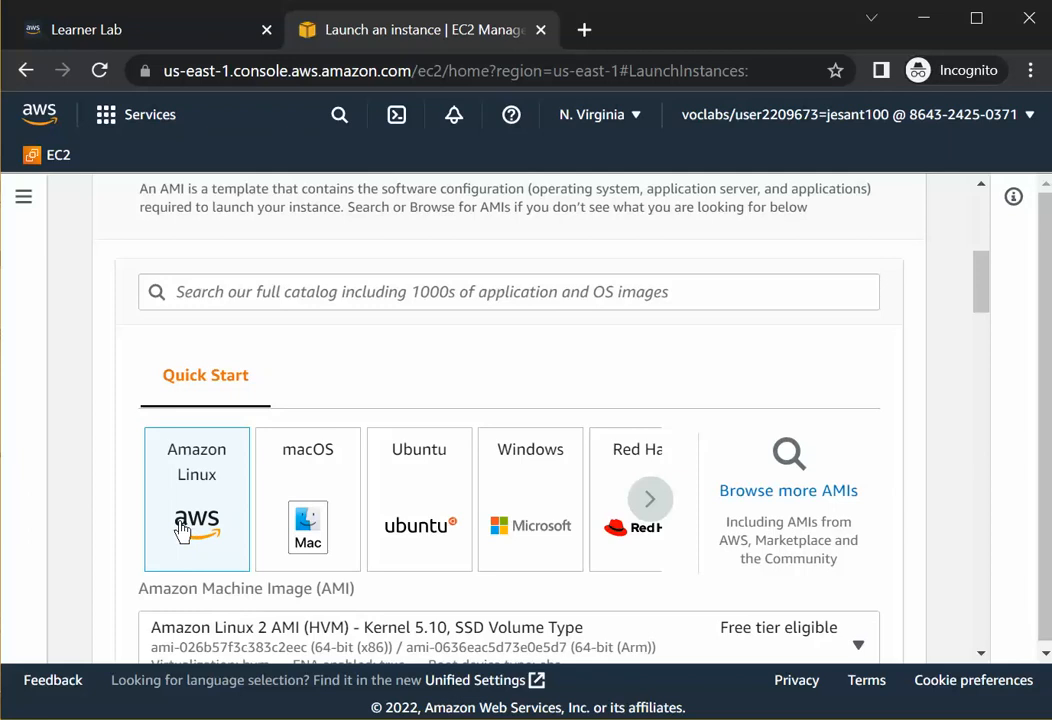
pyautogui.scroll(-3, 180, 510)
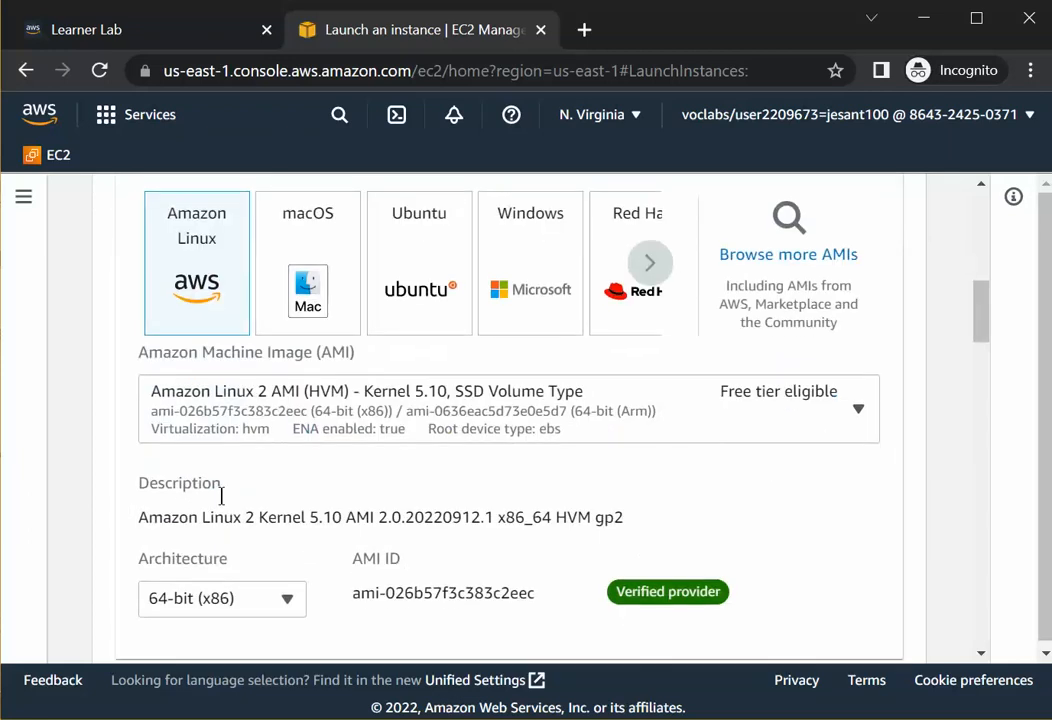
pyautogui.scroll(-3, 225, 498)
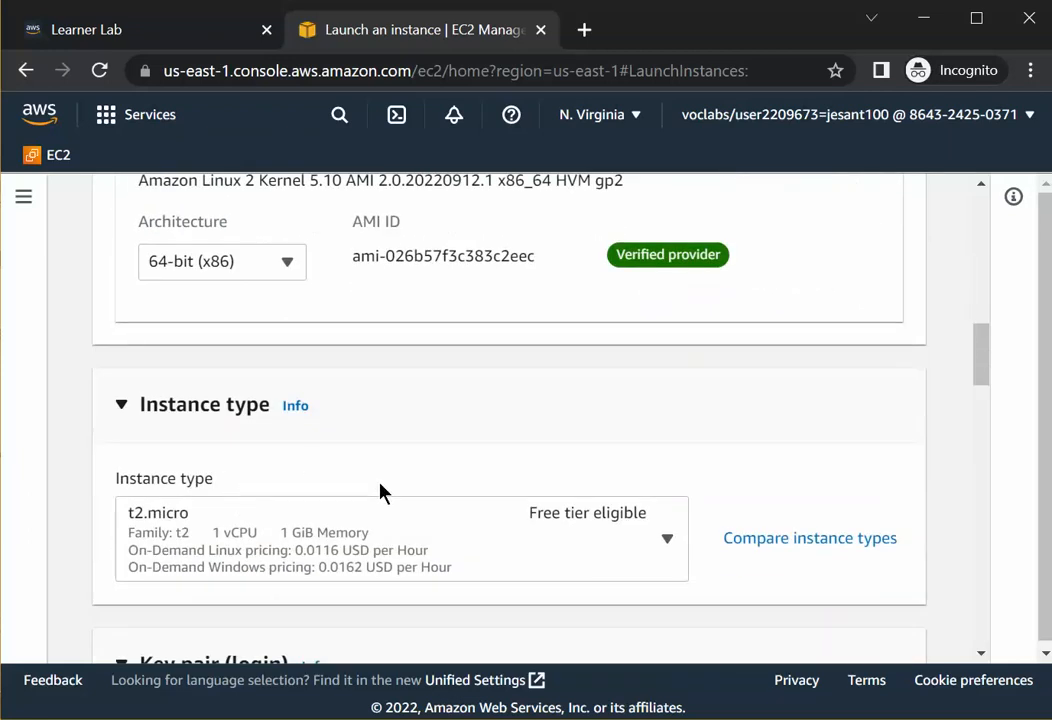
pyautogui.scroll(-2, 380, 492)
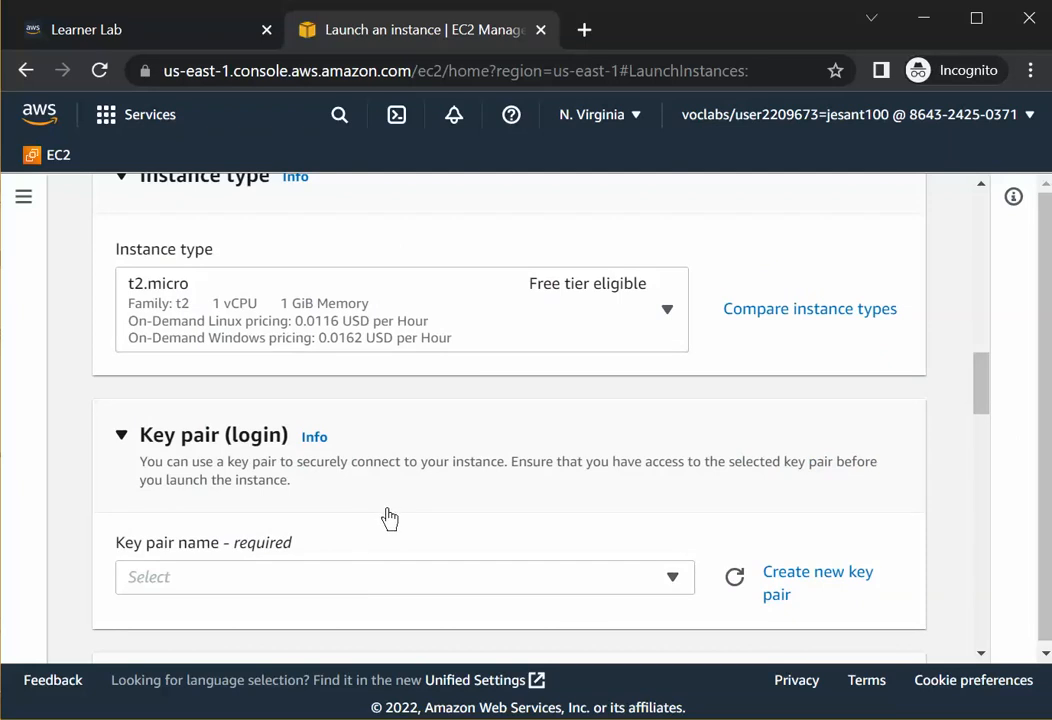
pyautogui.scroll(-2, 580, 552)
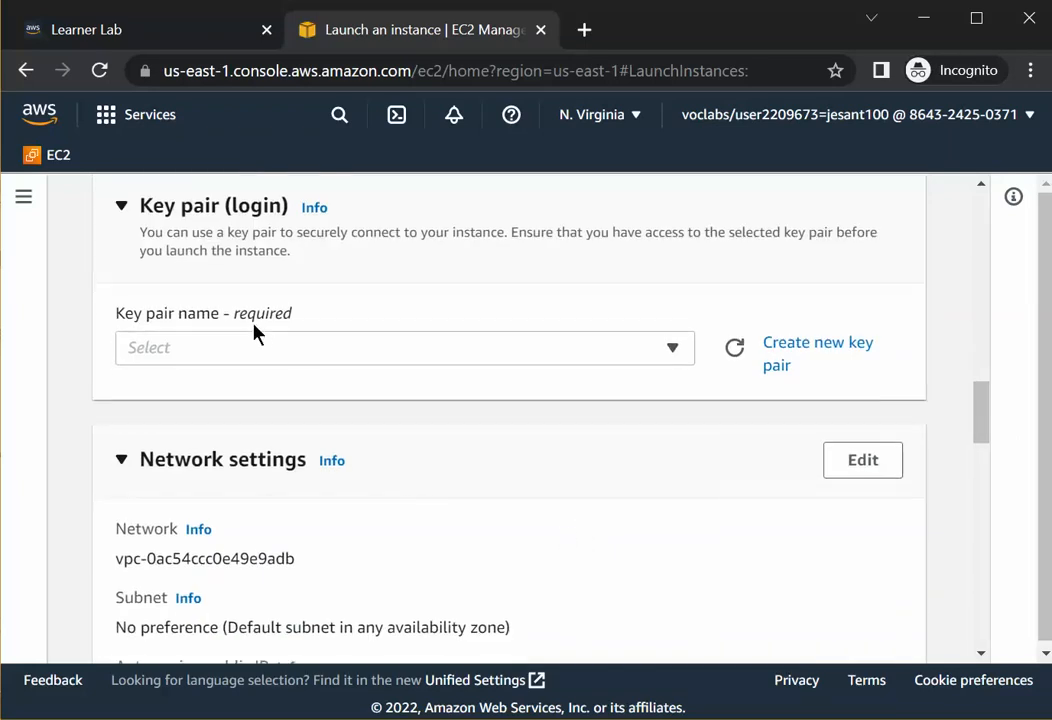
# Start creating a new key pair and name it n.virginia2022-10.
pyautogui.click(817, 350)
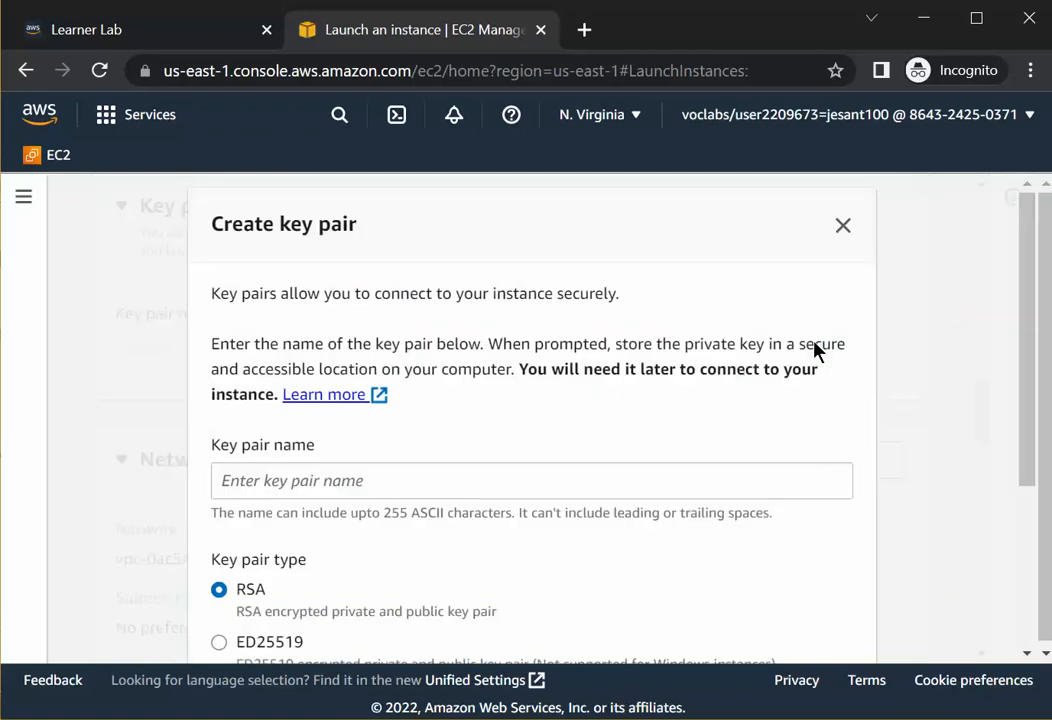
pyautogui.click(262, 486)
pyautogui.scroll(-2, 425, 481)
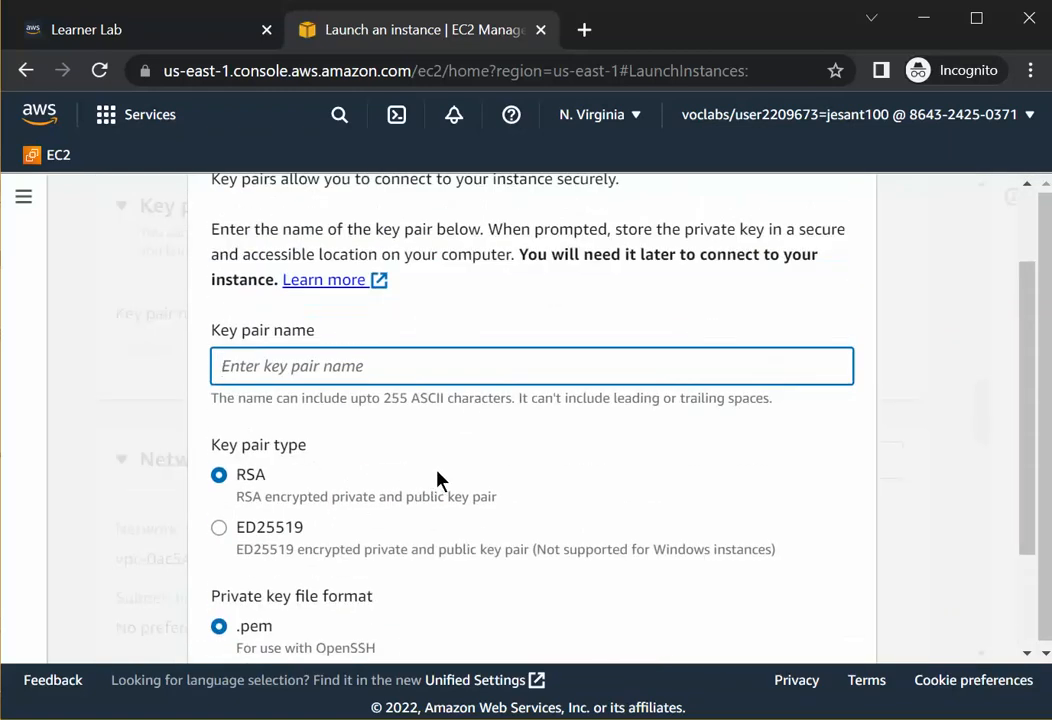
pyautogui.write('m')
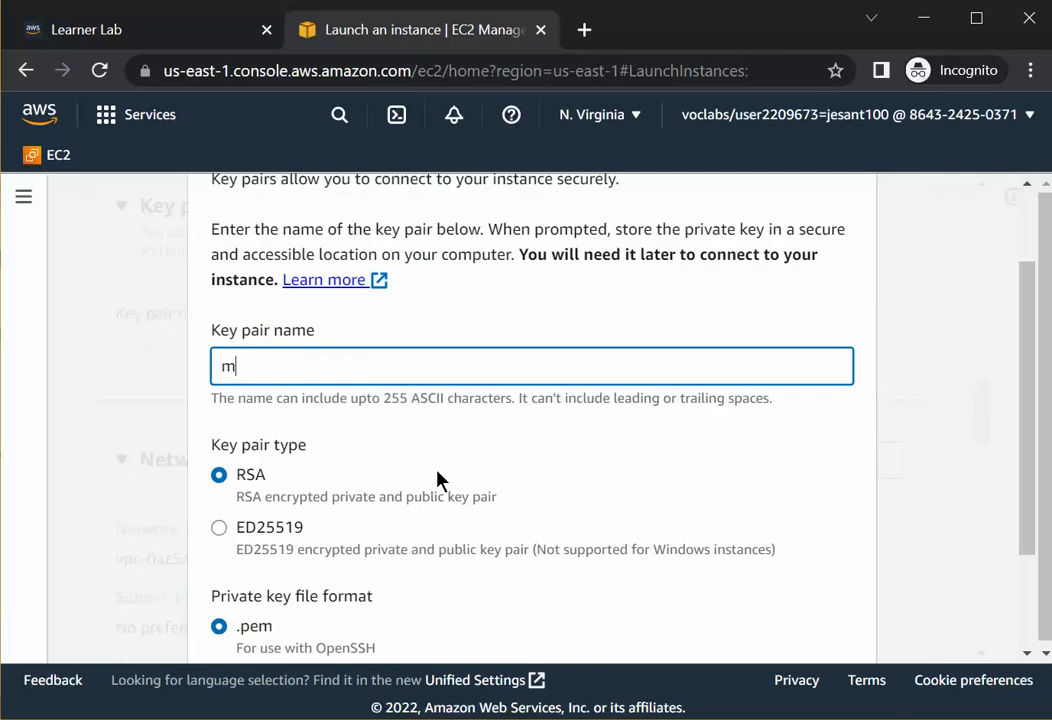
pyautogui.press('BackSpace')
pyautogui.write('my')
pyautogui.press('BackSpace')
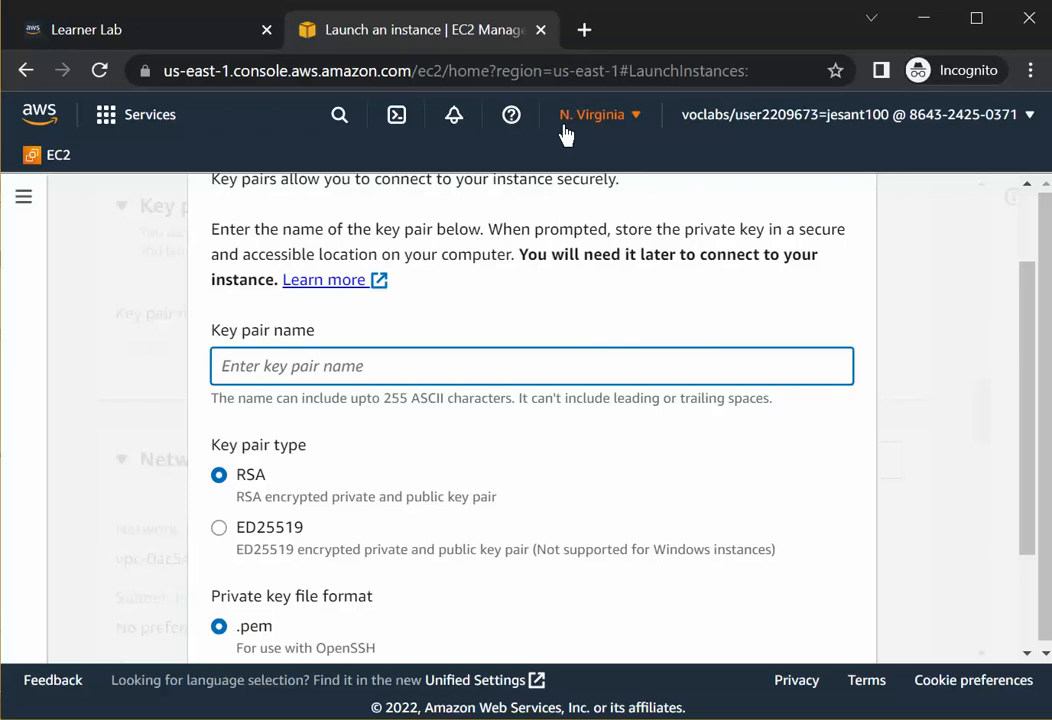
pyautogui.write('n')
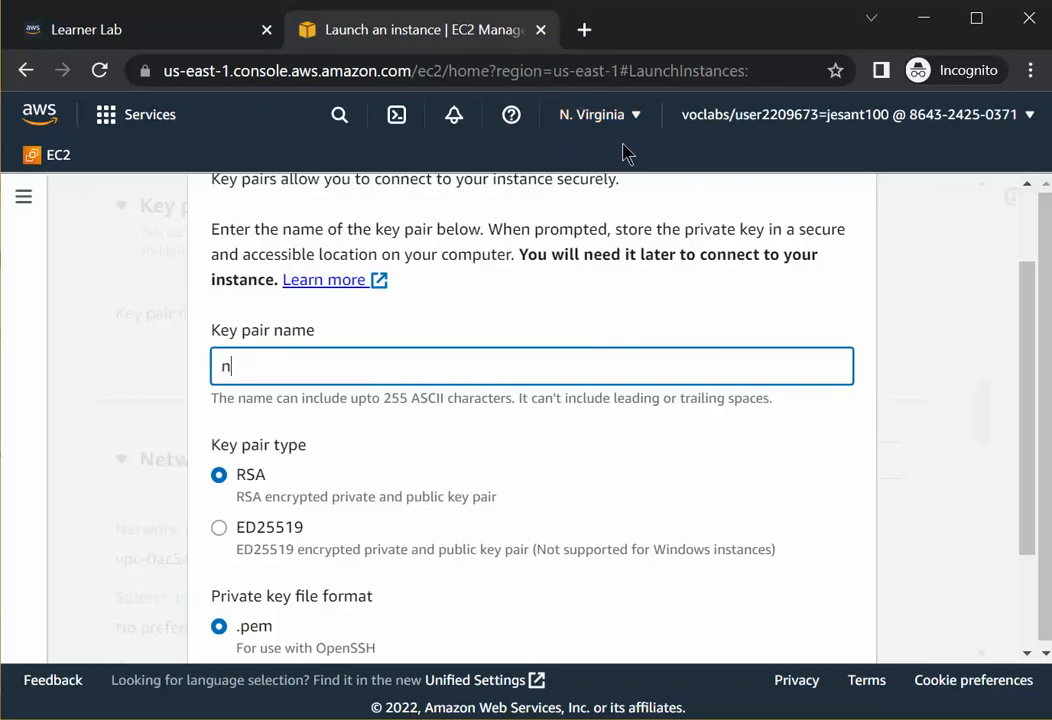
pyautogui.press('BackSpace')
pyautogui.write('n.virginia2')
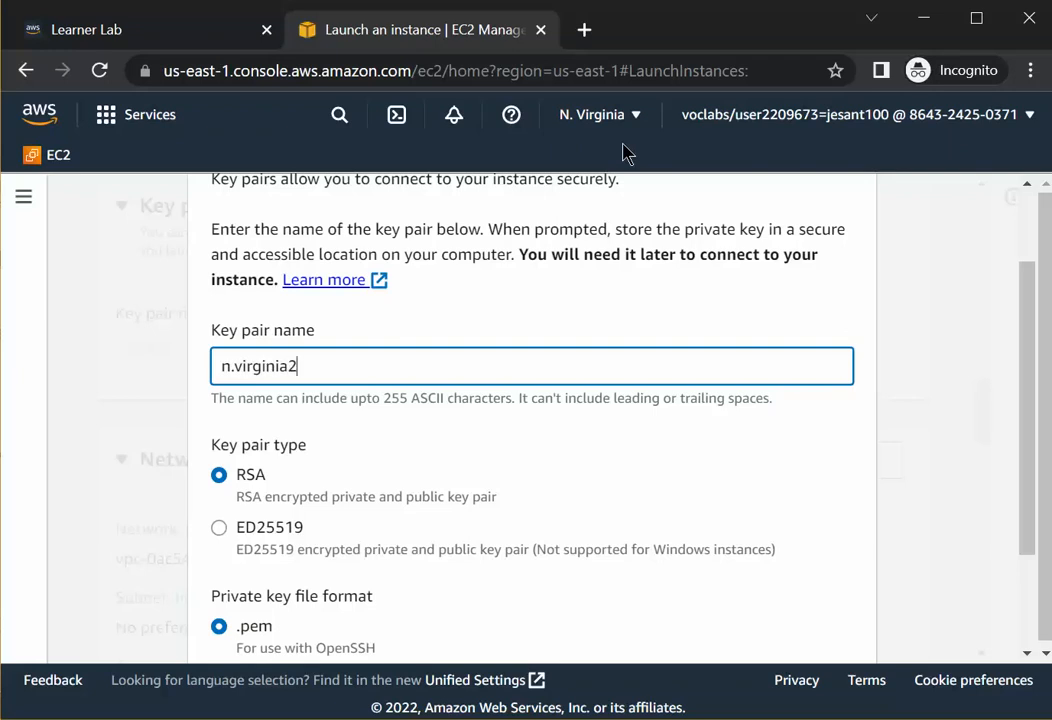
pyautogui.write('020')
pyautogui.write('-10')
pyautogui.press('BackSpace')
# Create the RSA key pair with the .pem private key file format.
pyautogui.scroll(-1, 382, 379)
pyautogui.scroll(-2, 382, 379)
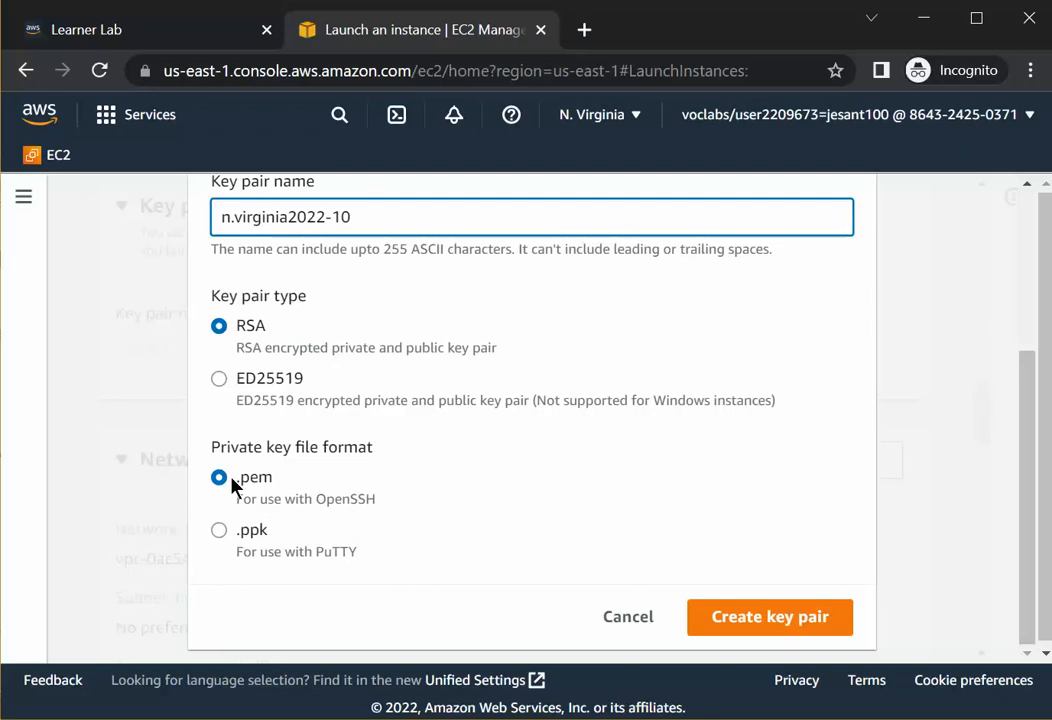
pyautogui.click(219, 540)
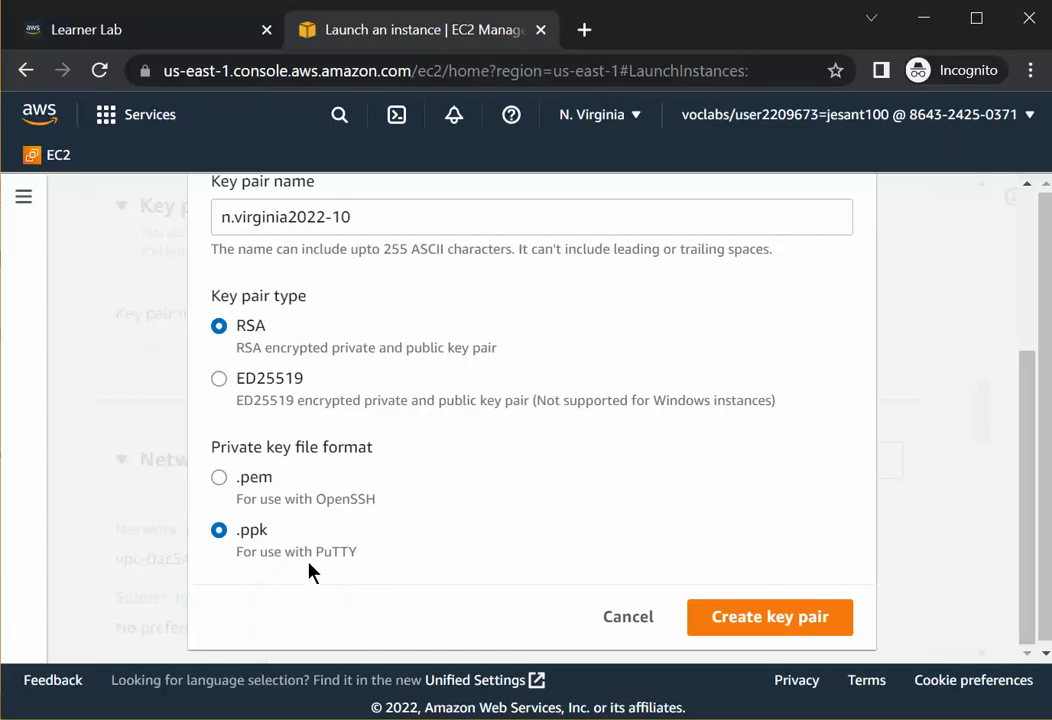
pyautogui.click(219, 479)
pyautogui.click(745, 618)
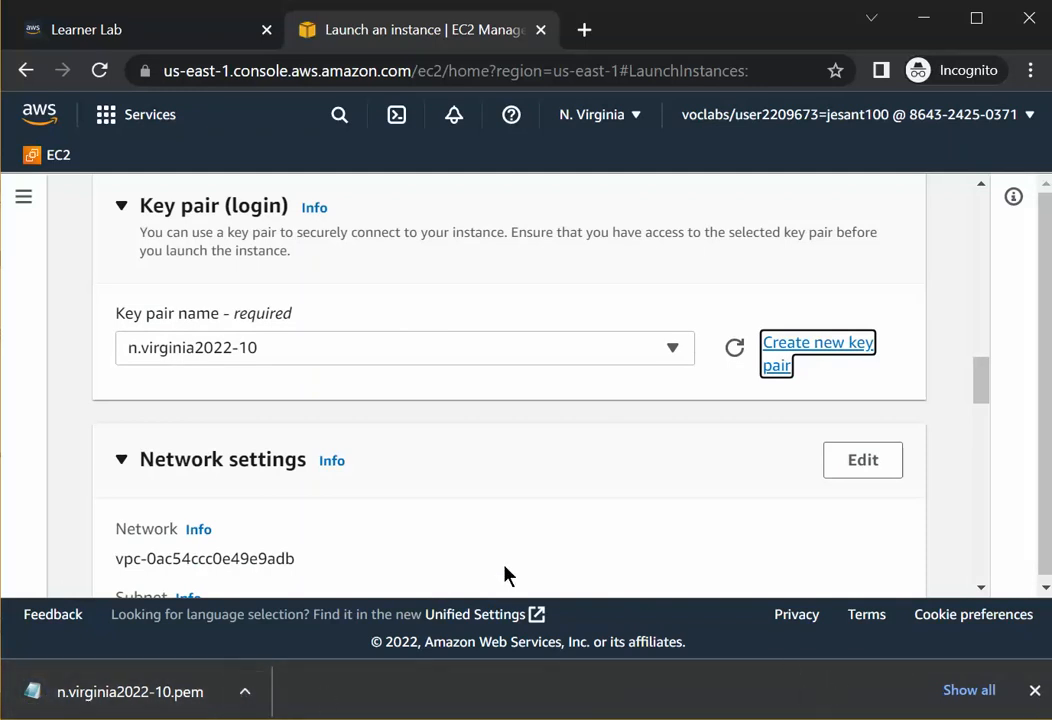
# Examine the network settings, including the auto-assign public IP and firewall security group options.
pyautogui.scroll(-3, 528, 515)
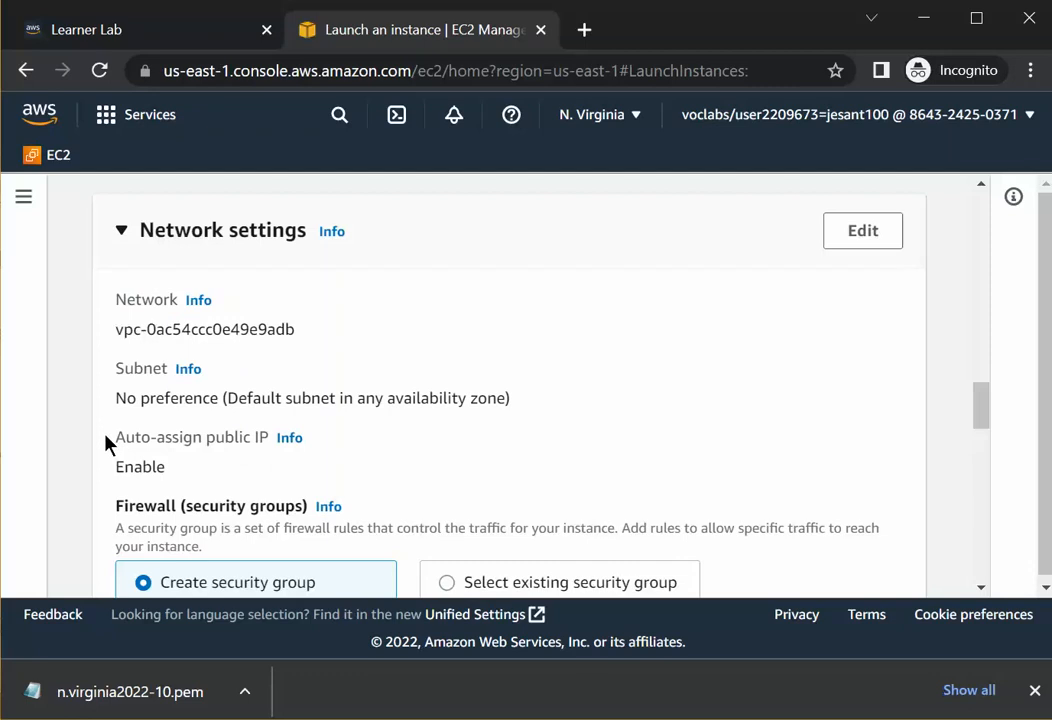
pyautogui.moveTo(117, 437); pyautogui.dragTo(219, 460)
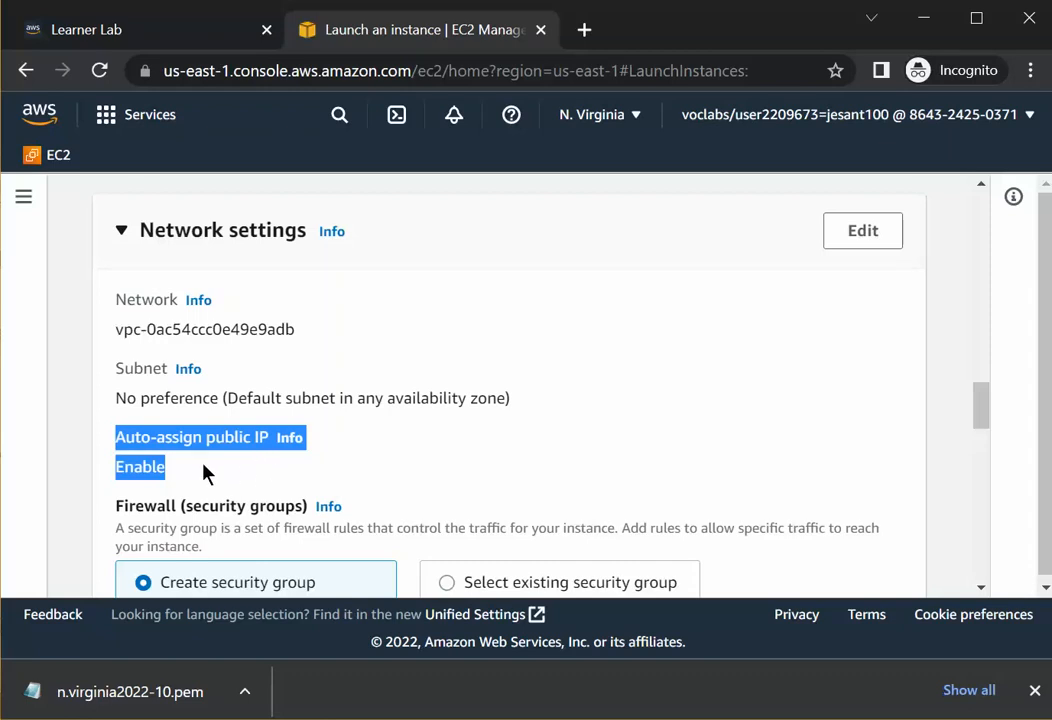
pyautogui.scroll(-2, 233, 467)
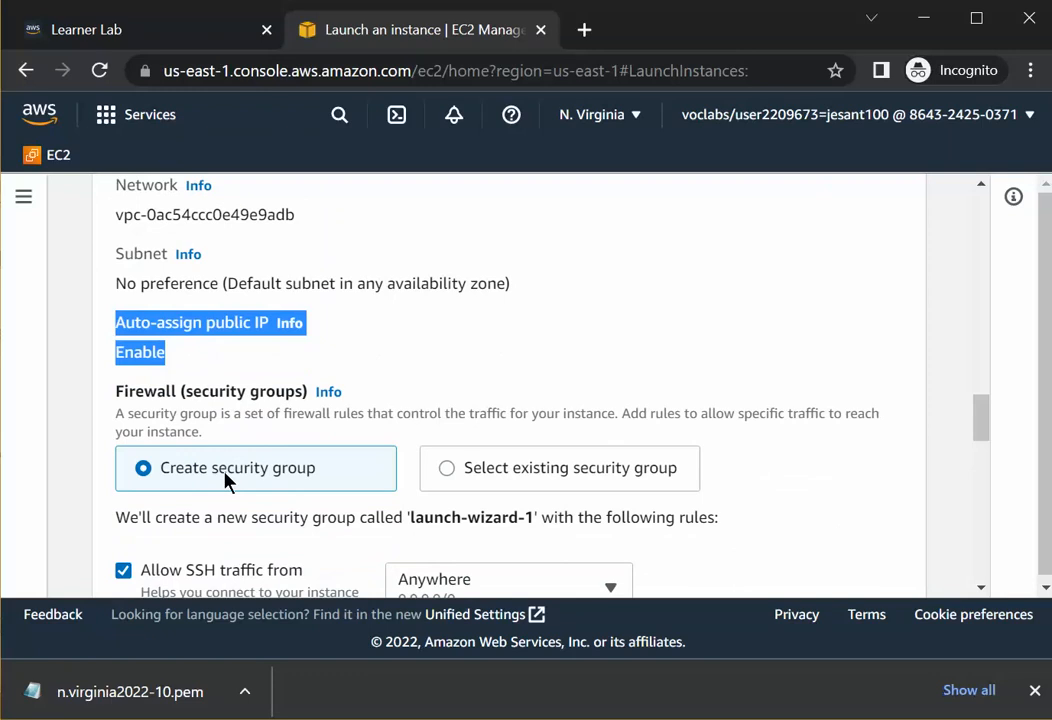
pyautogui.moveTo(184, 391); pyautogui.dragTo(303, 401)
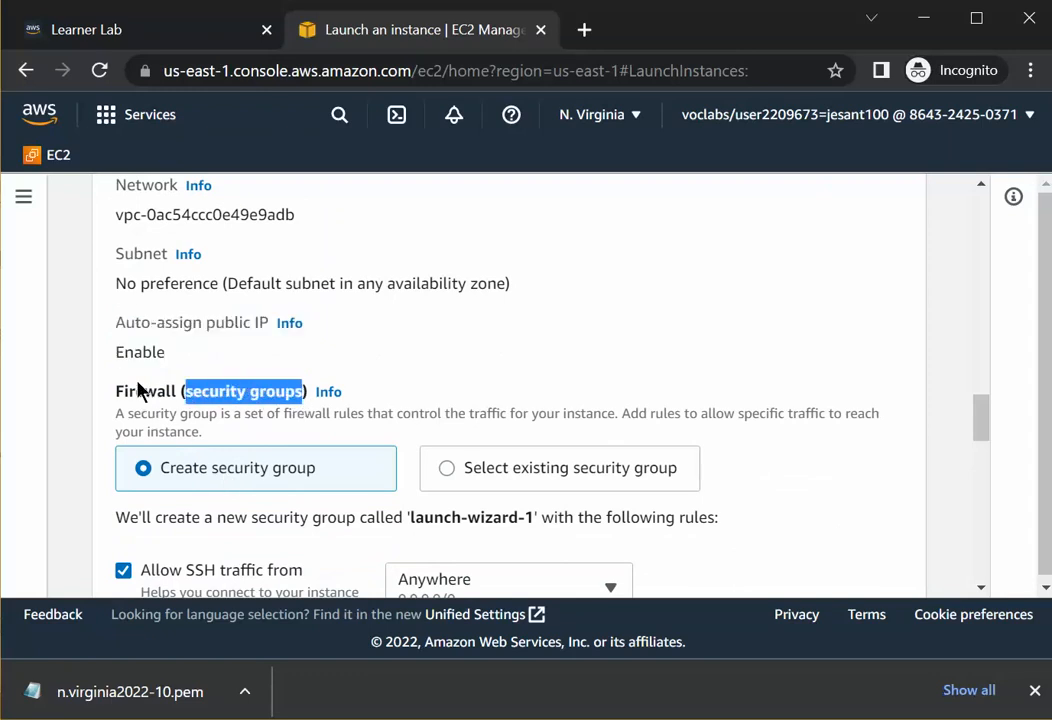
pyautogui.moveTo(117, 392); pyautogui.dragTo(166, 404)
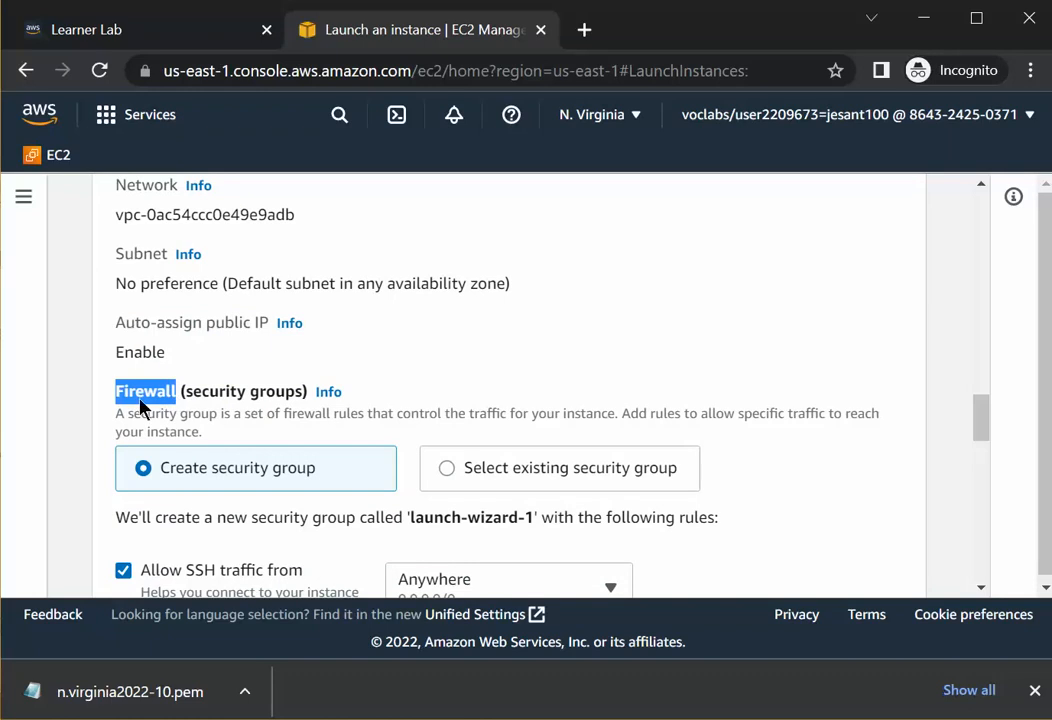
pyautogui.moveTo(115, 394); pyautogui.dragTo(305, 399)
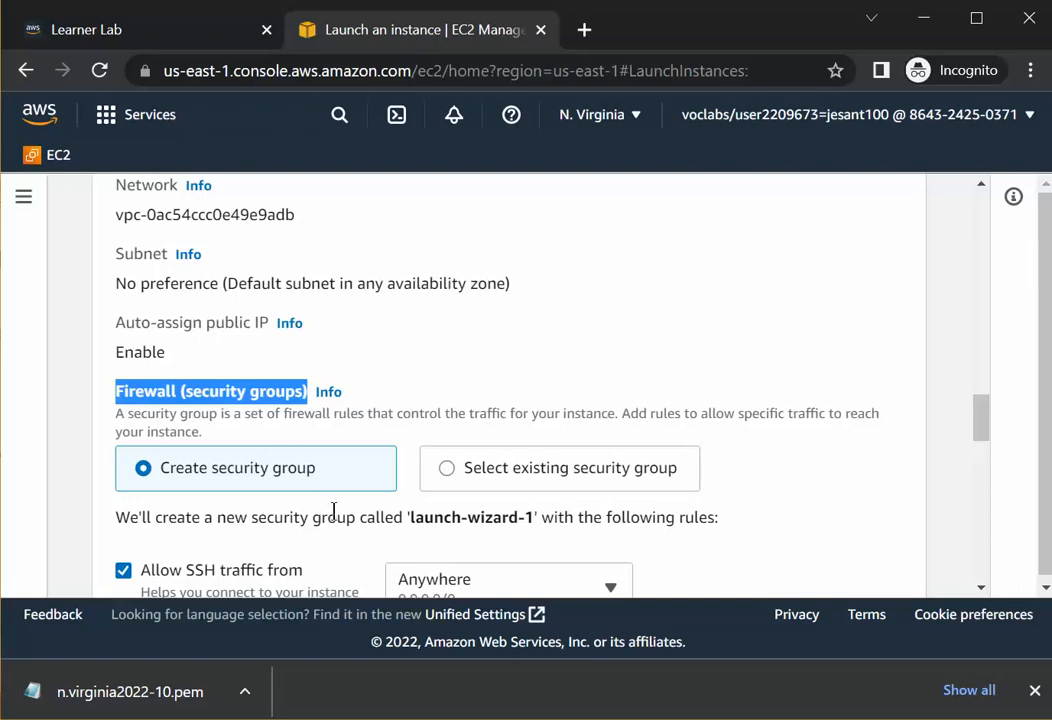
pyautogui.scroll(-2, 331, 510)
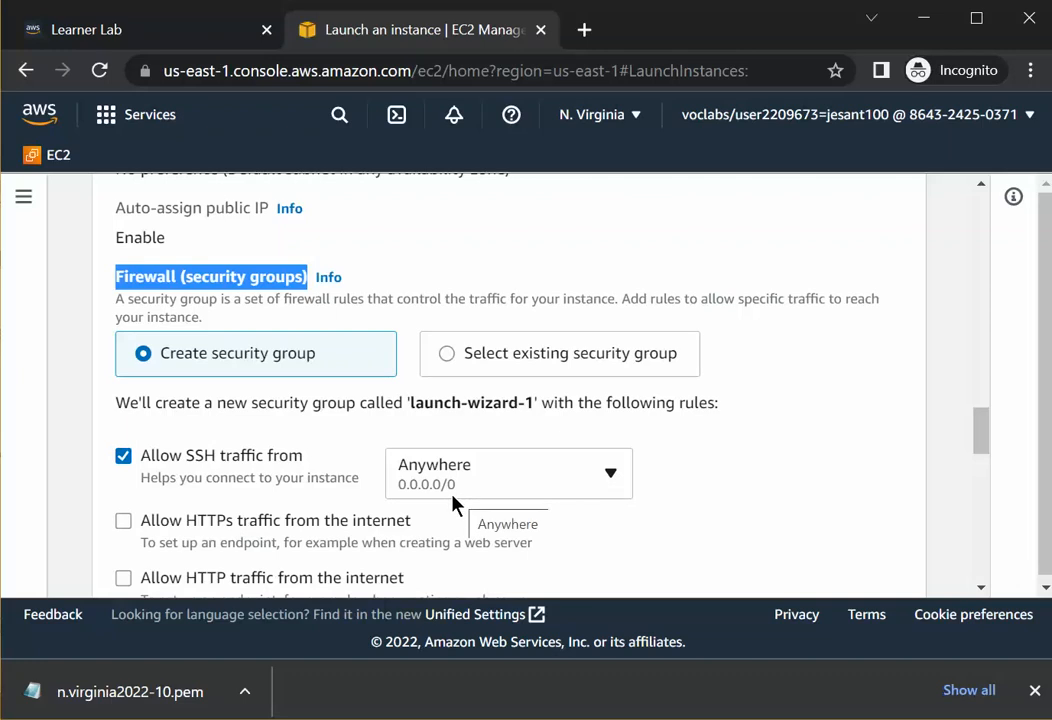
pyautogui.scroll(-2, 463, 495)
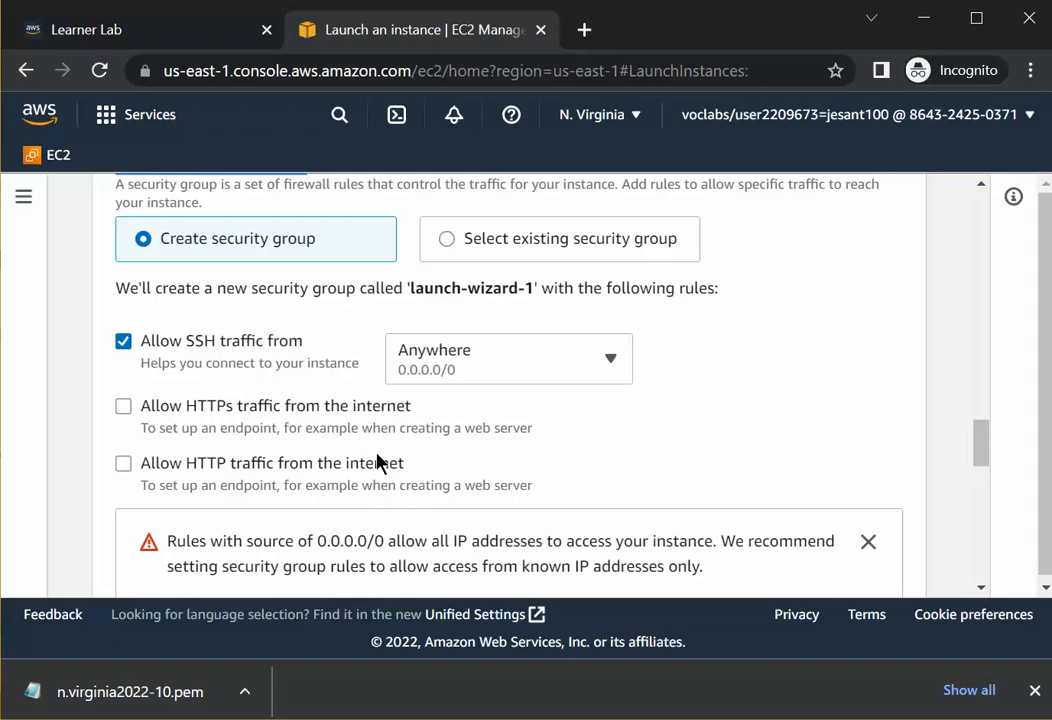
# Allow HTTP traffic from the internet in the new security group and dismiss the open-access warning.
pyautogui.click(123, 464)
pyautogui.scroll(-4, 432, 470)
pyautogui.scroll(2, 434, 473)
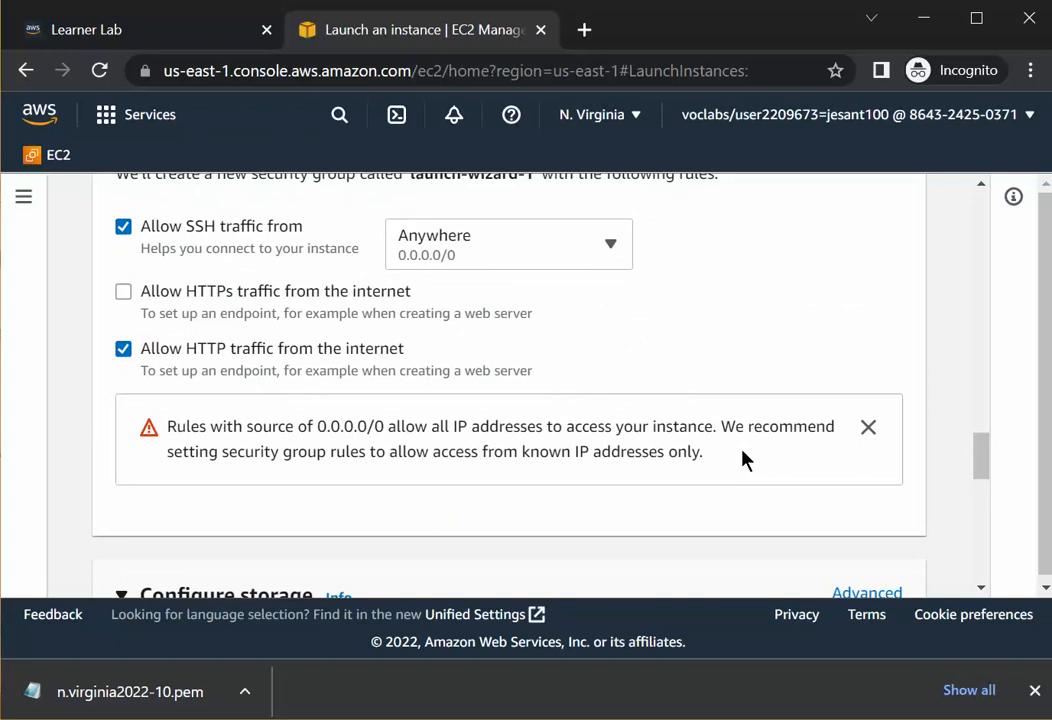
pyautogui.click(868, 428)
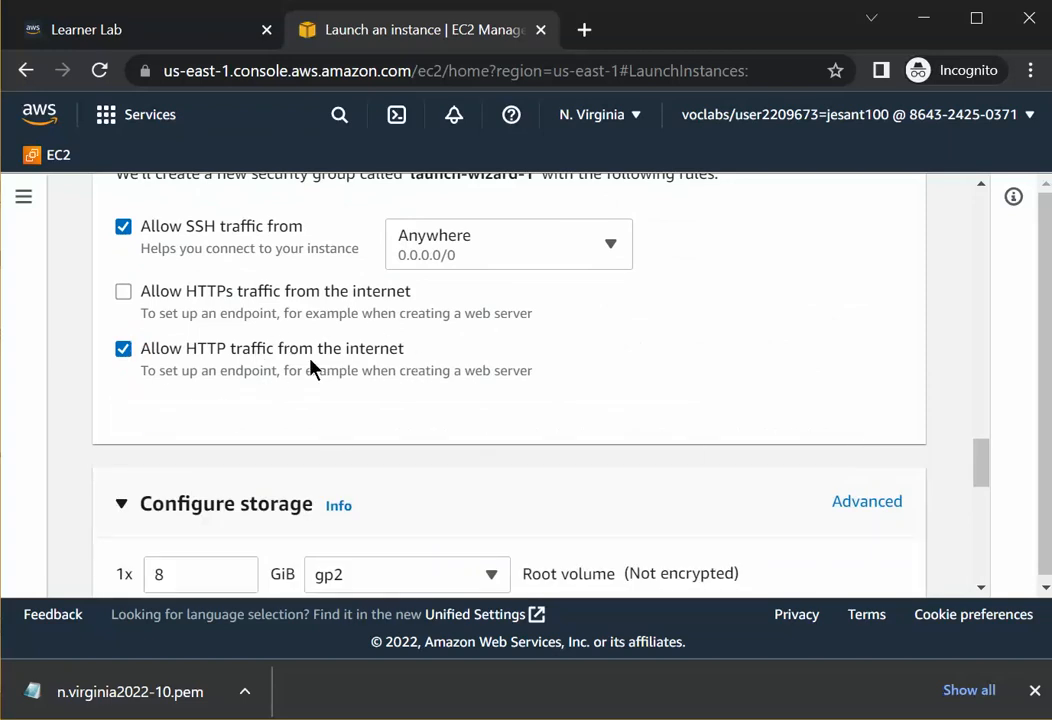
# Examine the root volume size and settings in the storage configuration.
pyautogui.scroll(-2, 300, 368)
pyautogui.scroll(2, 329, 379)
pyautogui.scroll(2, 400, 414)
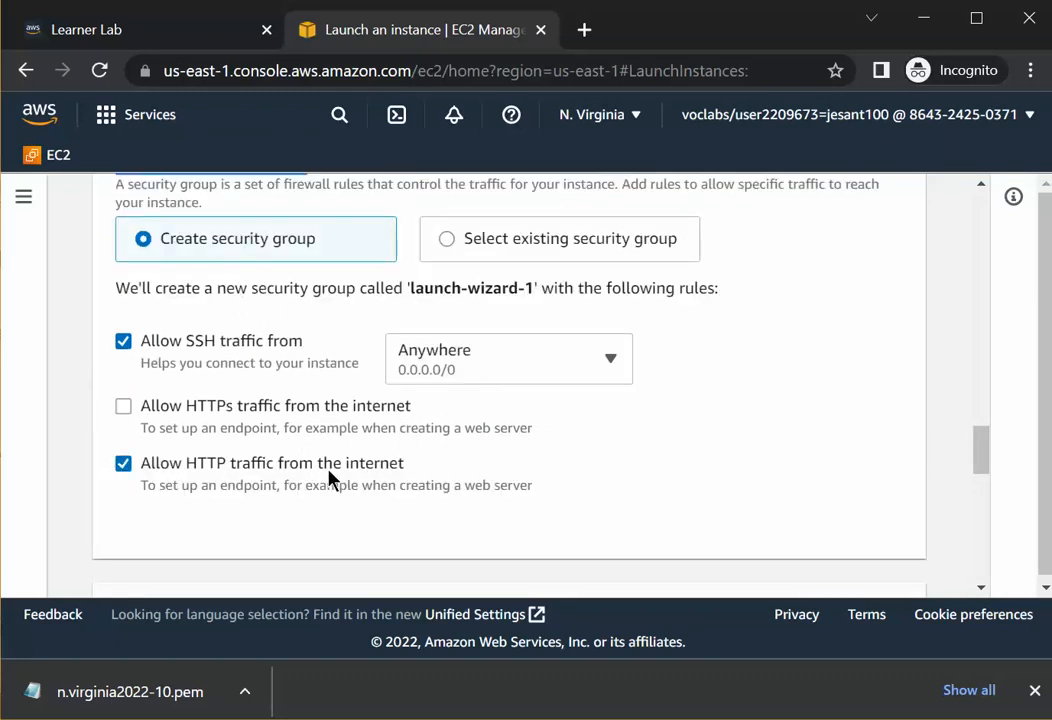
pyautogui.scroll(-2, 330, 476)
pyautogui.scroll(-2, 288, 427)
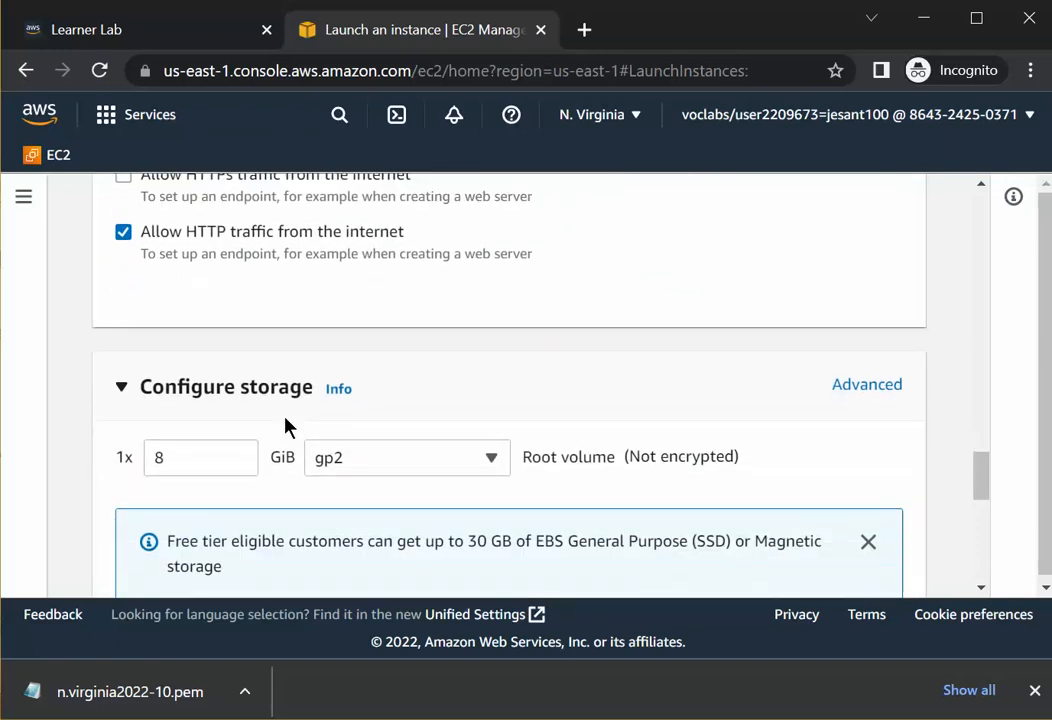
pyautogui.scroll(-2, 284, 425)
pyautogui.moveTo(174, 343); pyautogui.dragTo(78, 360)
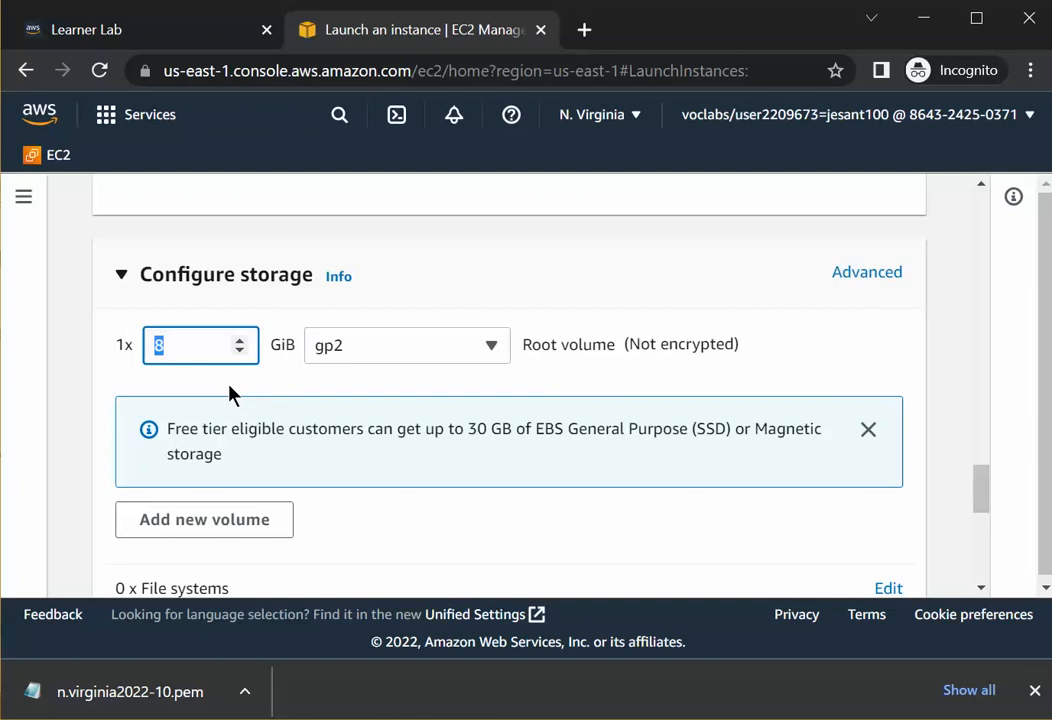
pyautogui.click(167, 344)
pyautogui.moveTo(296, 347); pyautogui.dragTo(270, 347)
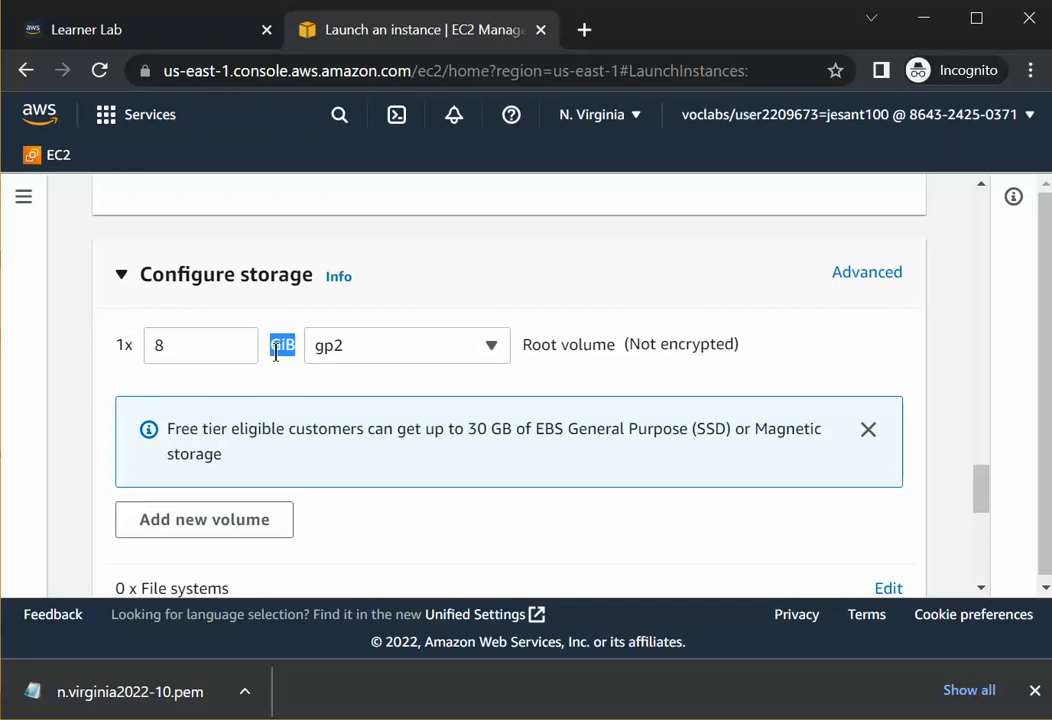
# Browse the root volume type options and keep General purpose SSD (gp2).
pyautogui.click(362, 352)
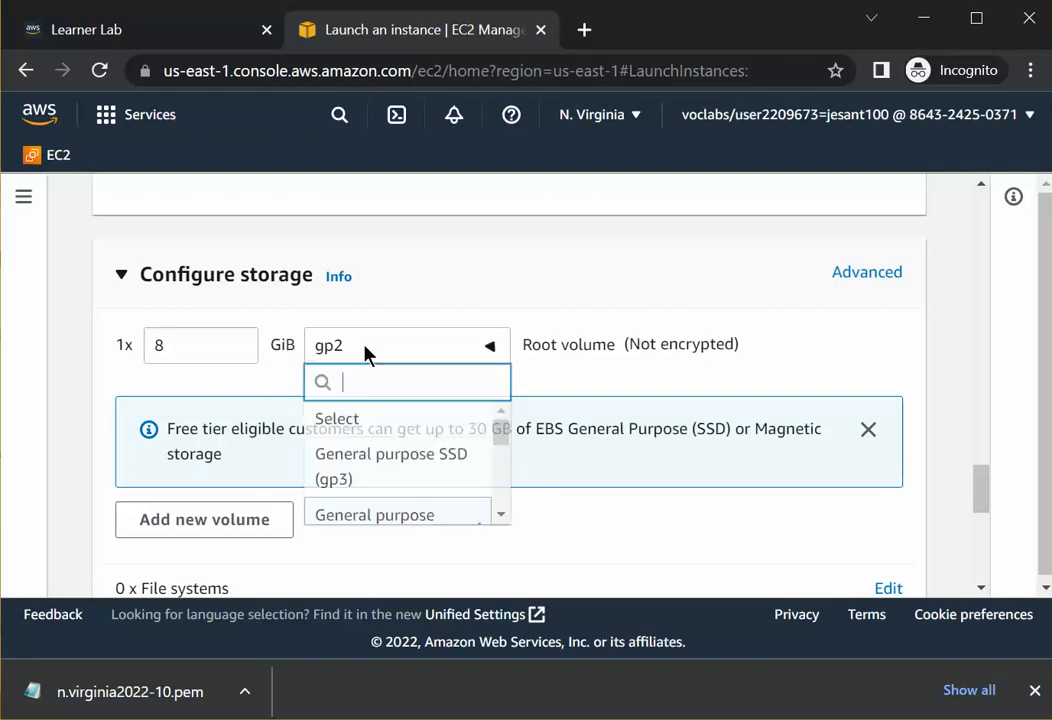
pyautogui.scroll(-1, 397, 478)
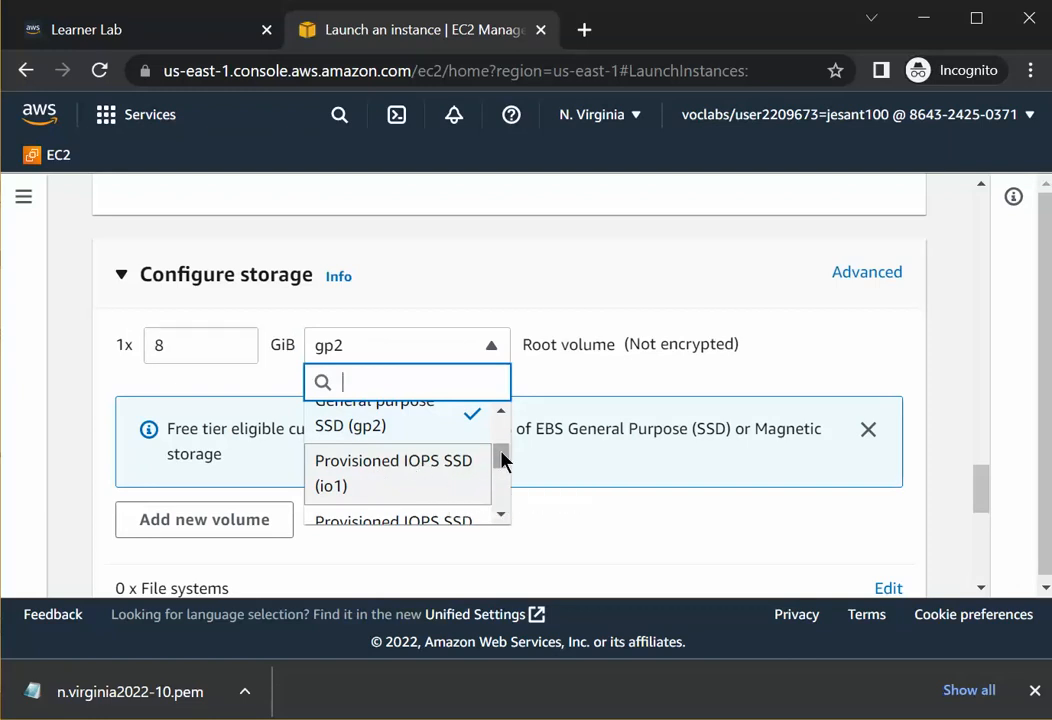
pyautogui.moveTo(503, 460); pyautogui.dragTo(376, 495)
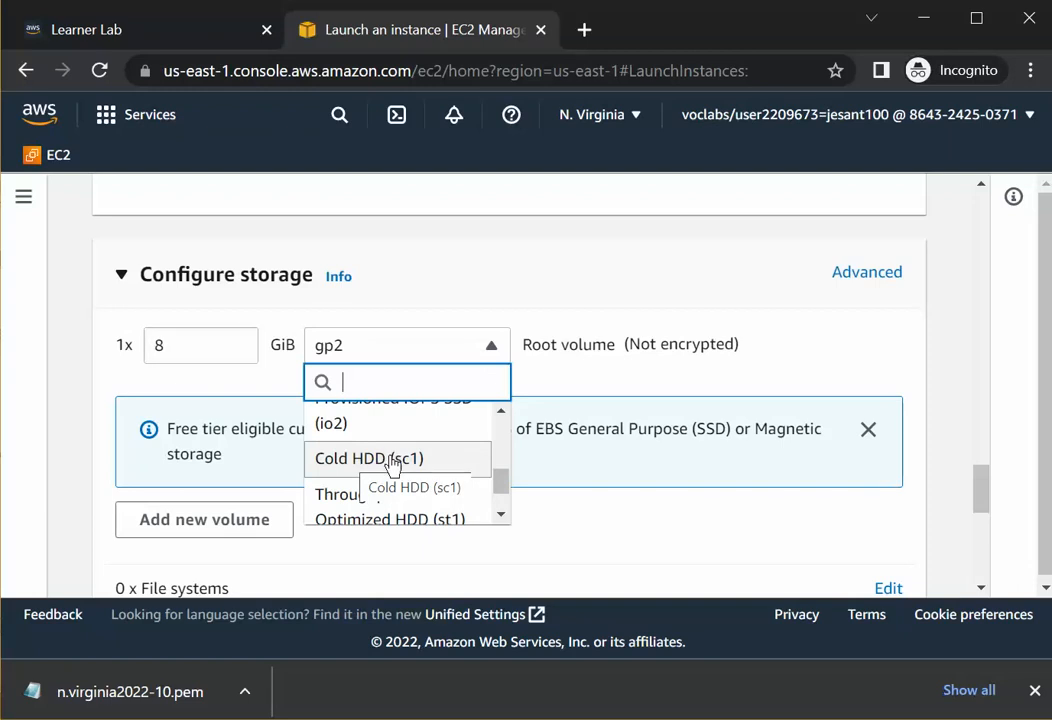
pyautogui.scroll(5, 460, 450)
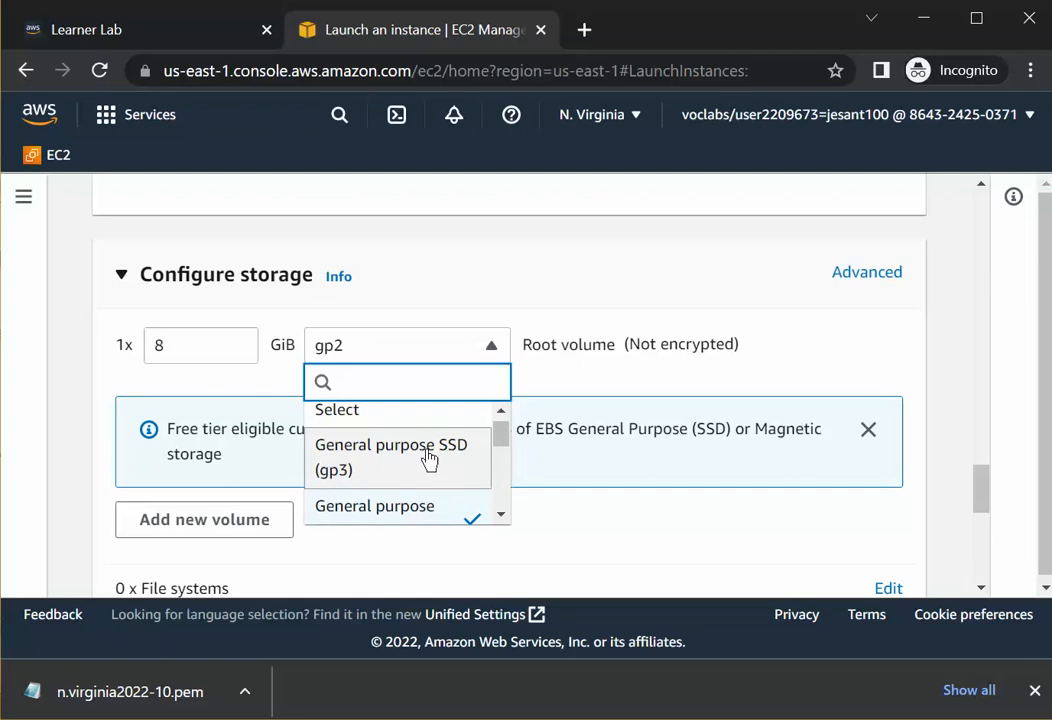
pyautogui.scroll(1, 432, 459)
pyautogui.scroll(-2, 432, 455)
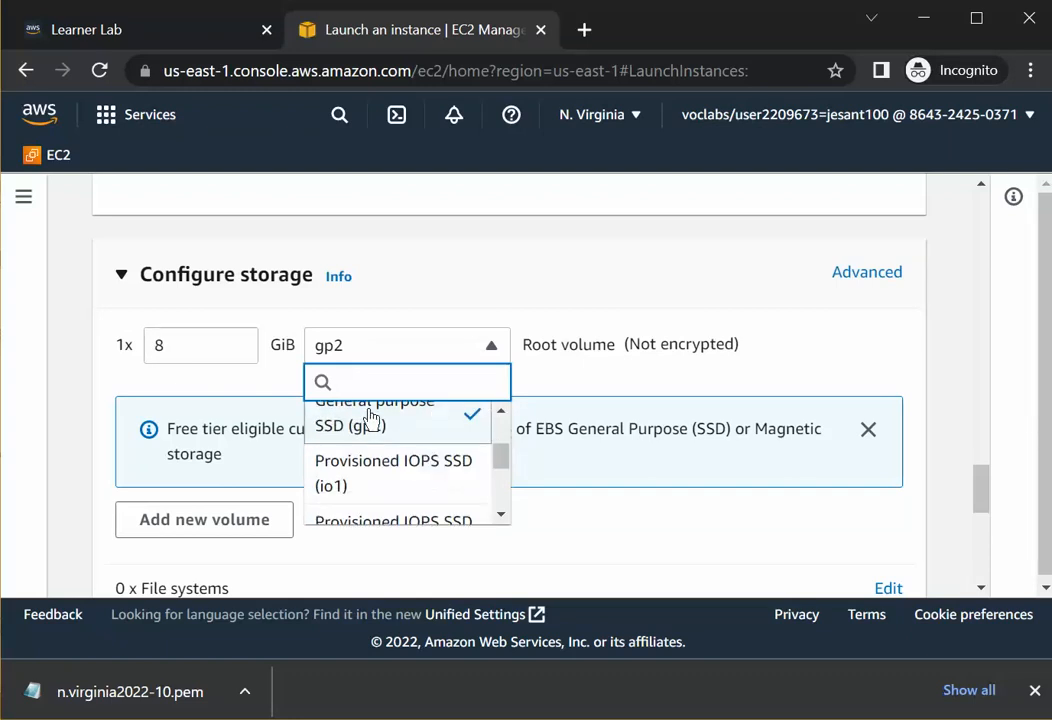
pyautogui.click(371, 425)
# Expand Advanced details and examine its options down to the User data field.
pyautogui.scroll(-3, 300, 441)
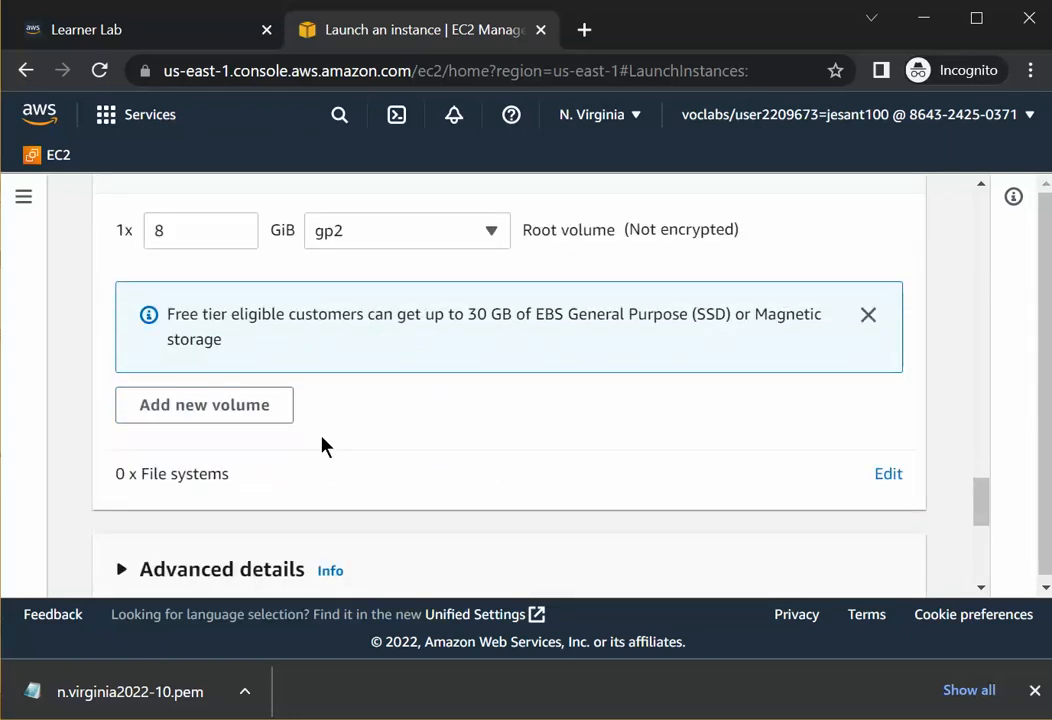
pyautogui.scroll(1, 347, 458)
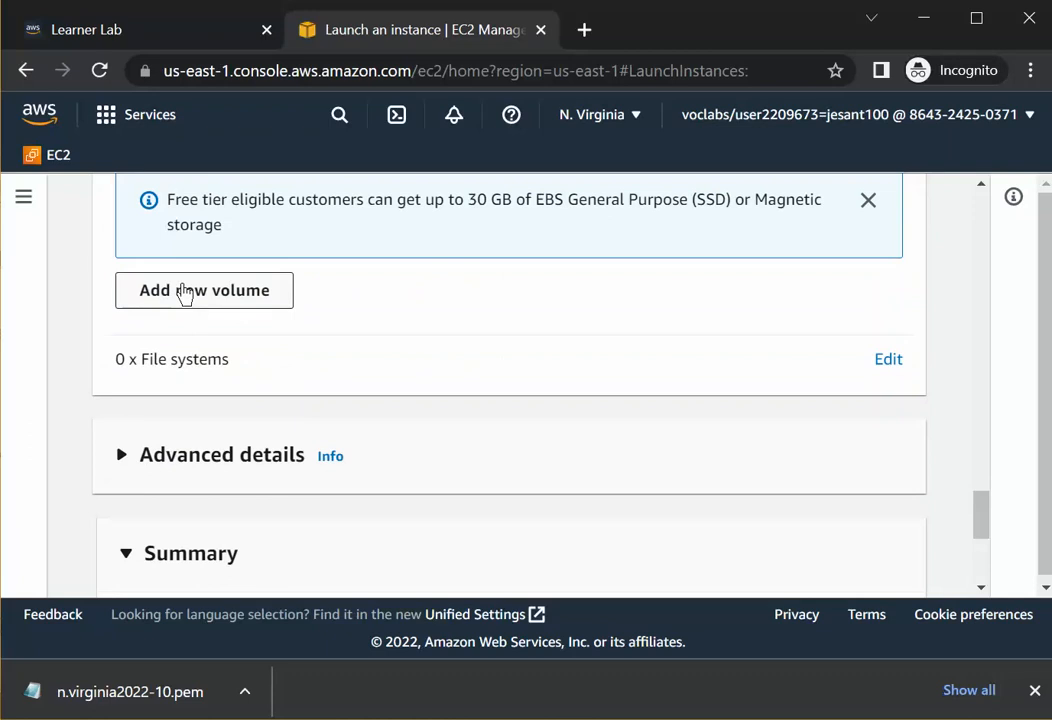
pyautogui.scroll(-1, 330, 360)
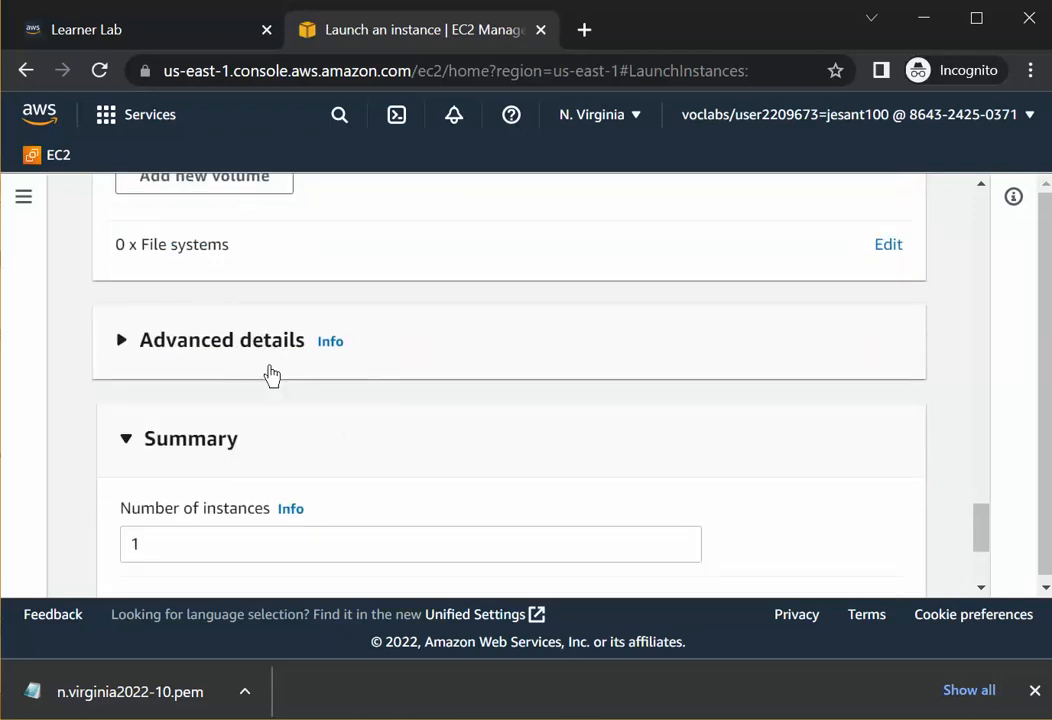
pyautogui.click(126, 353)
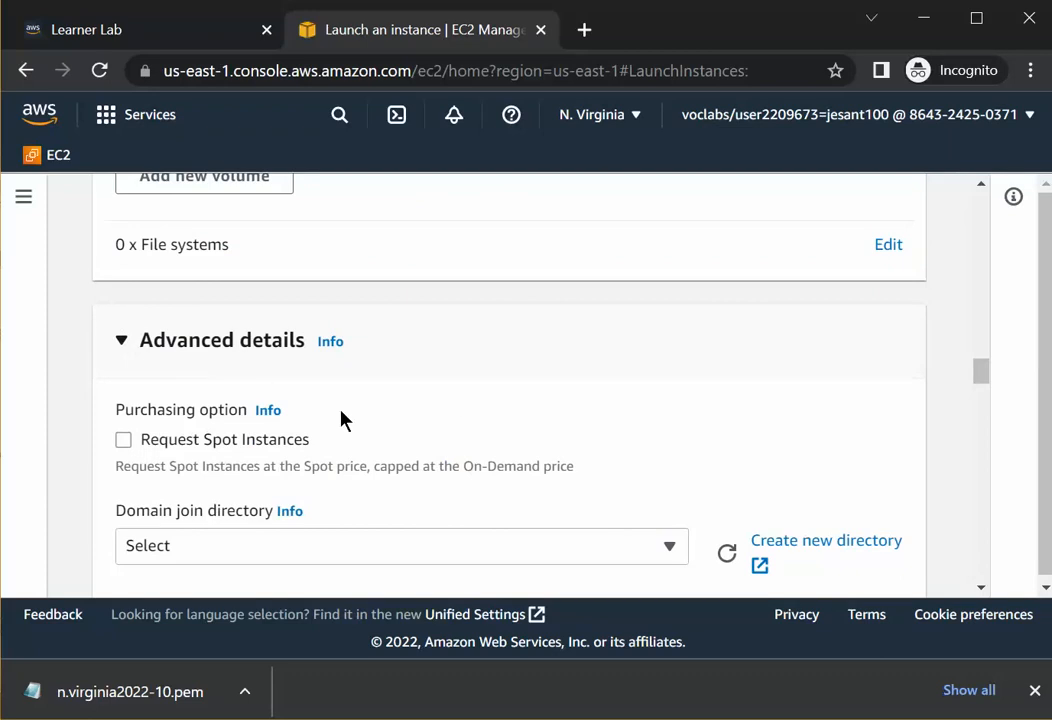
pyautogui.scroll(-10, 340, 390)
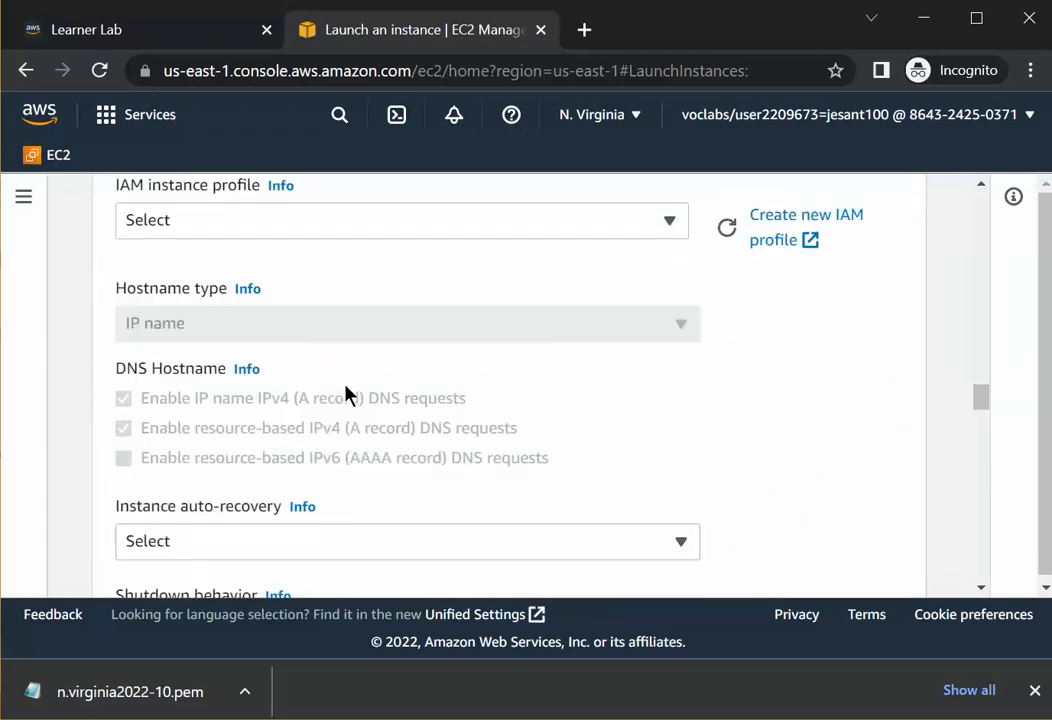
pyautogui.scroll(-10, 352, 398)
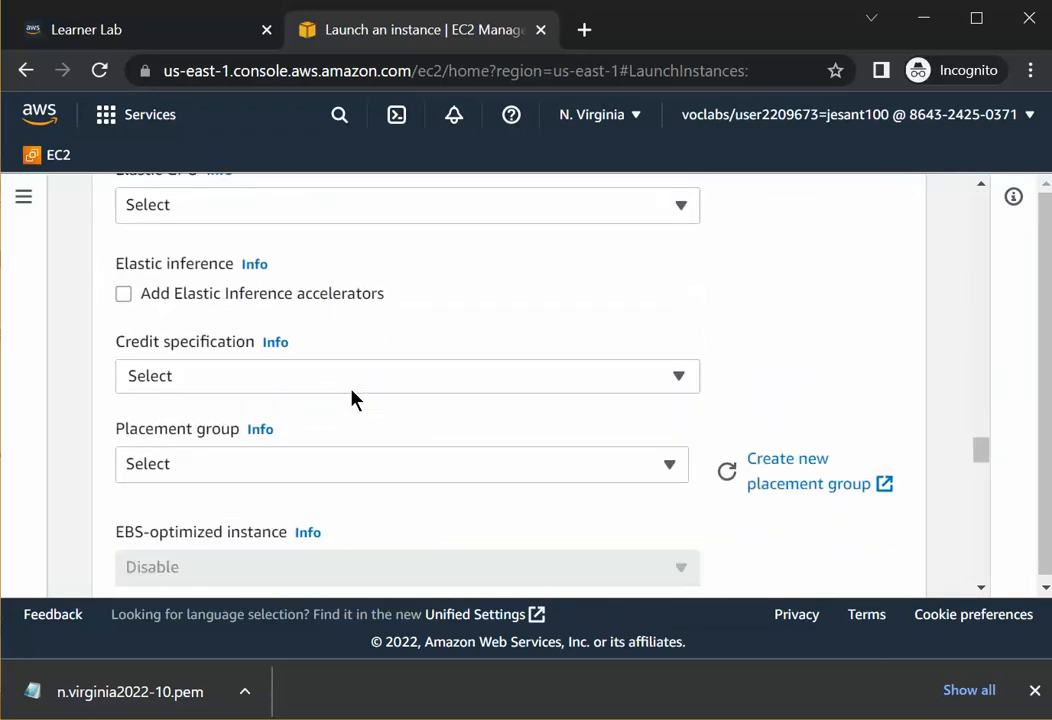
pyautogui.scroll(-8, 355, 400)
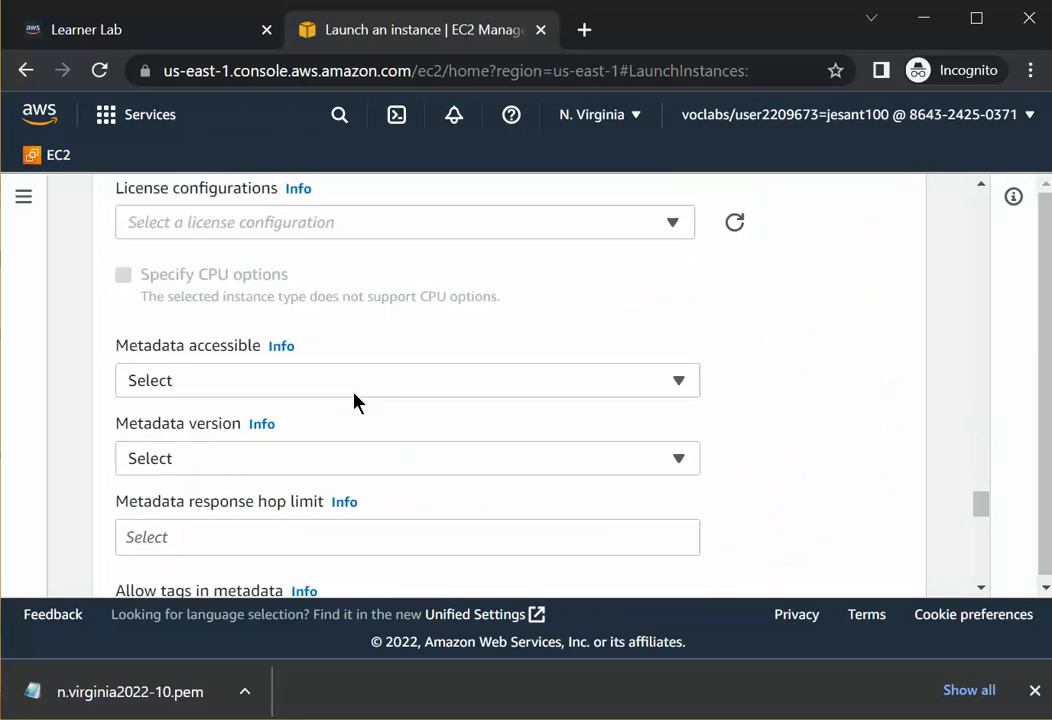
pyautogui.scroll(-2, 358, 392)
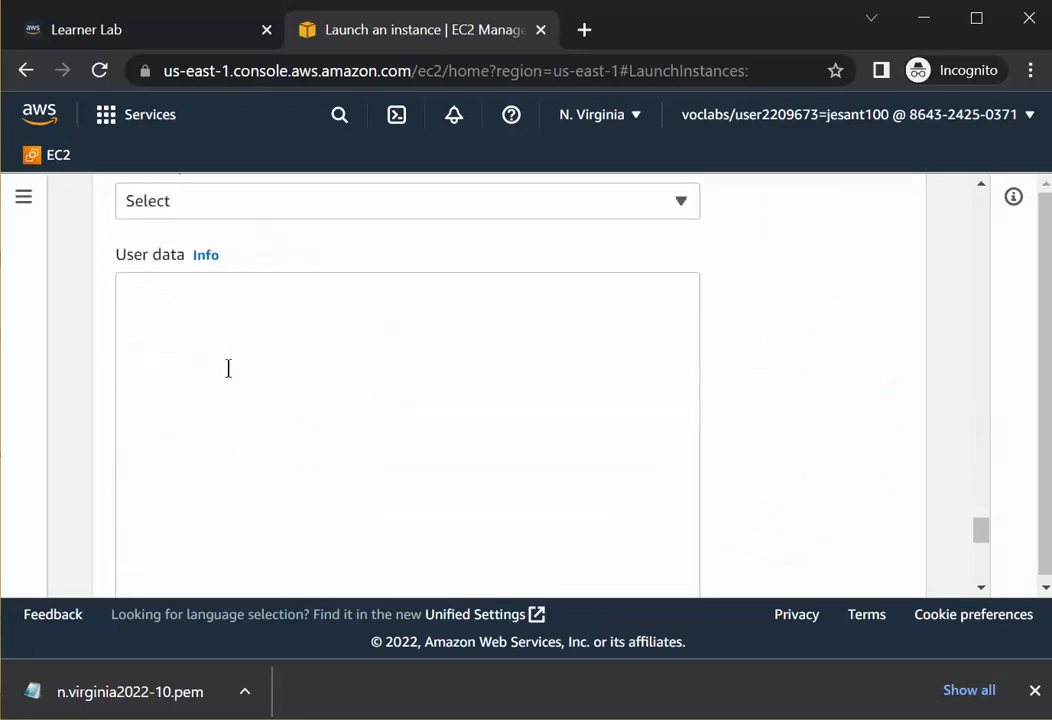
# Switch to the user data script in Notepad and delete the '# install httpd' comment line.
pyautogui.click(134, 289)
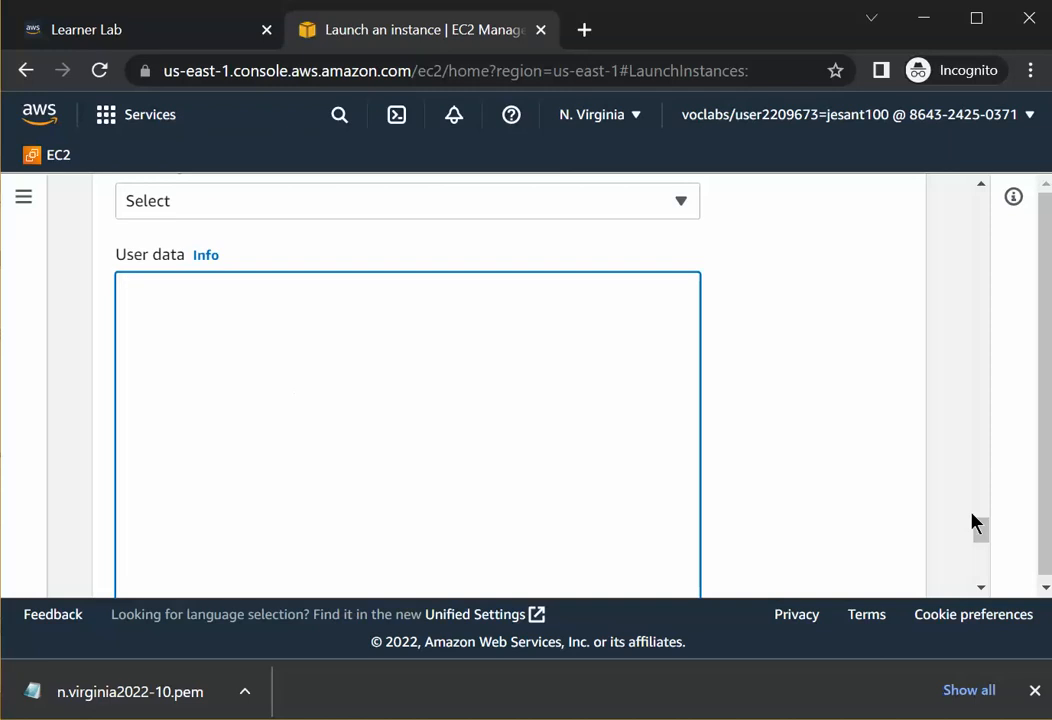
pyautogui.hotkey('alt', 'Tab')
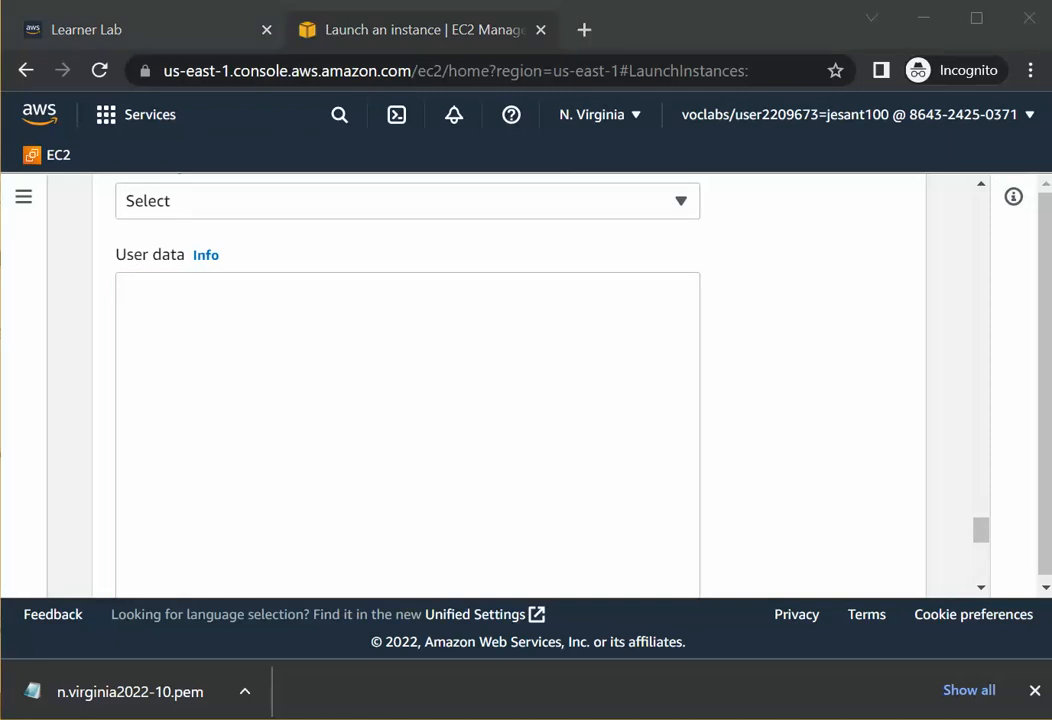
pyautogui.moveTo(1051, 218); pyautogui.dragTo(625, 160)
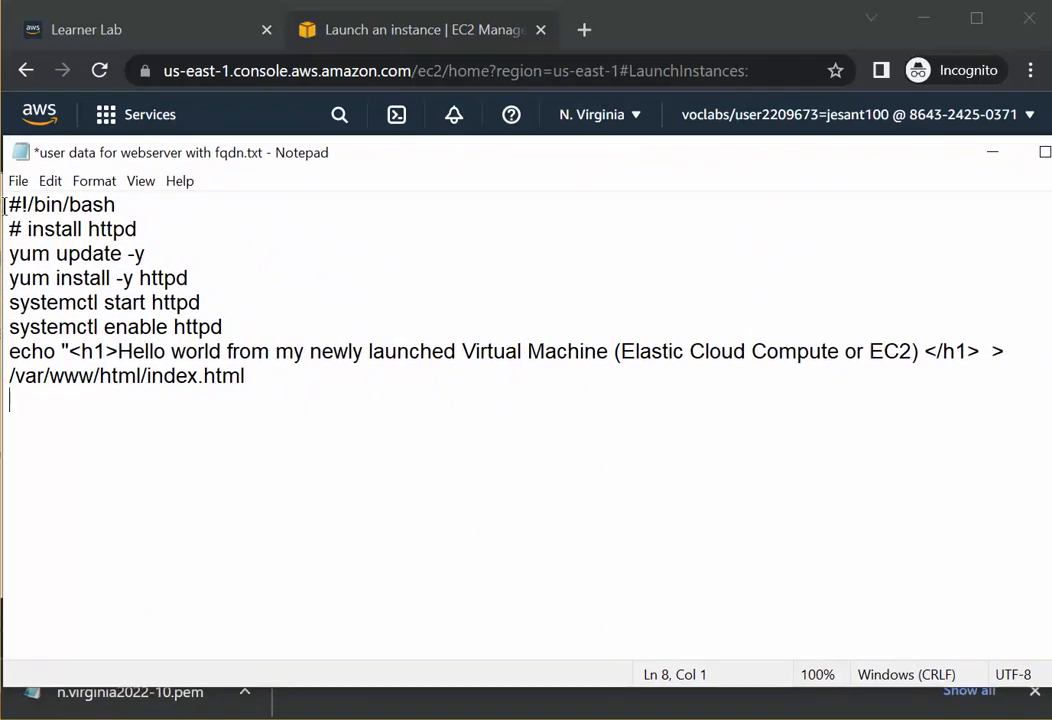
pyautogui.moveTo(6, 204); pyautogui.dragTo(128, 199)
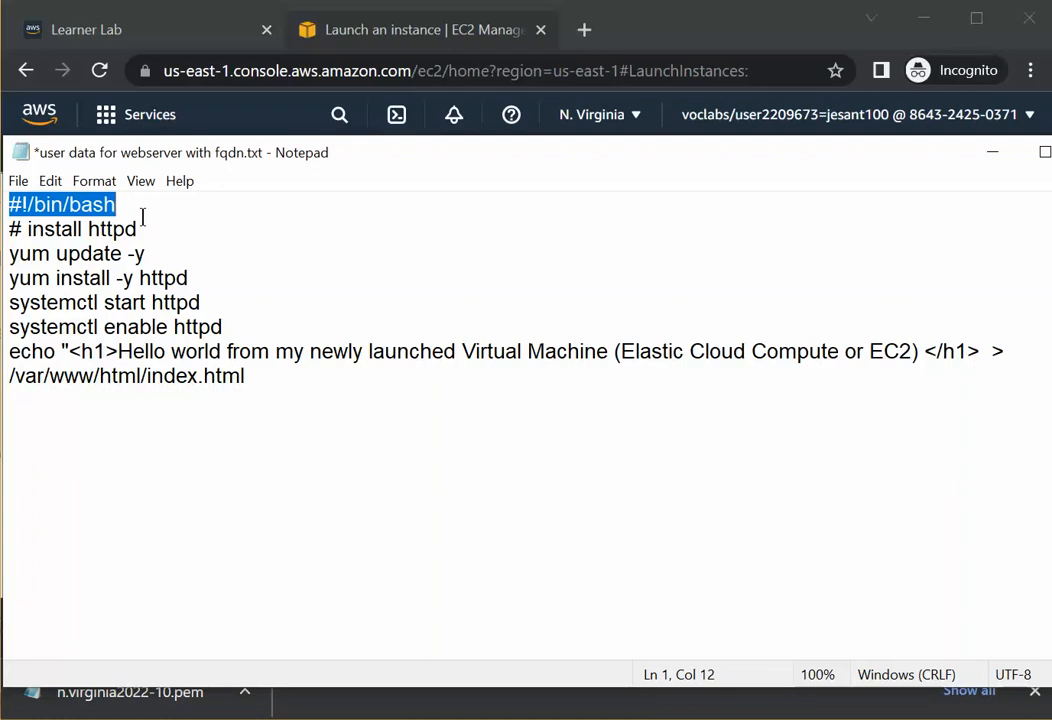
pyautogui.click(143, 218)
pyautogui.moveTo(143, 218); pyautogui.dragTo(4, 229)
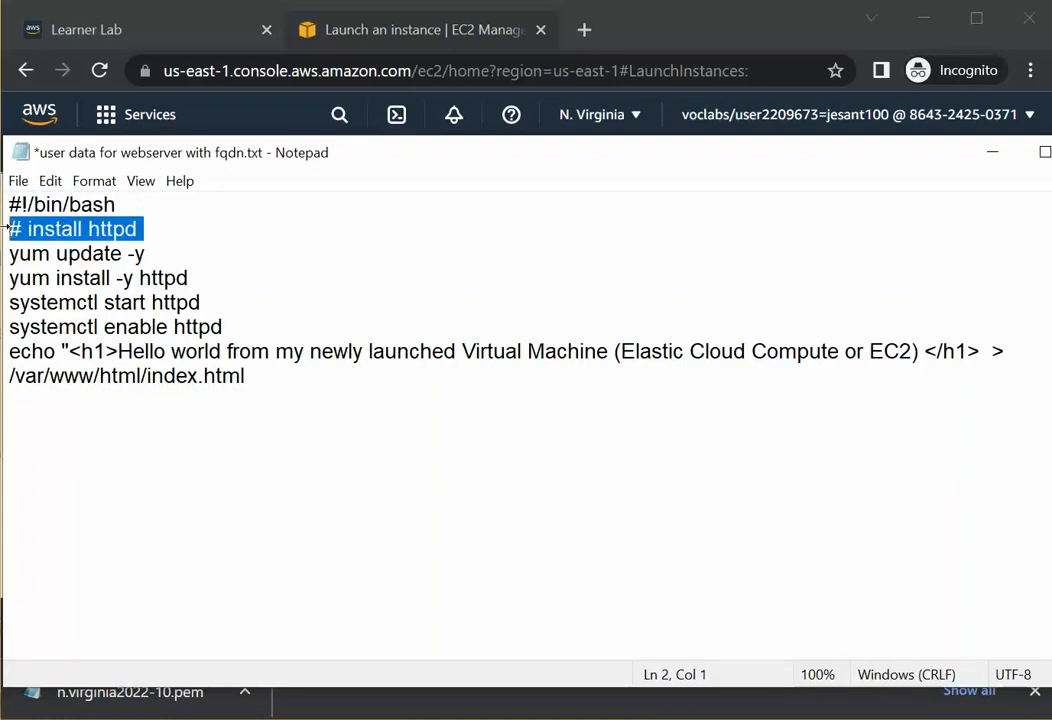
pyautogui.press('Delete')
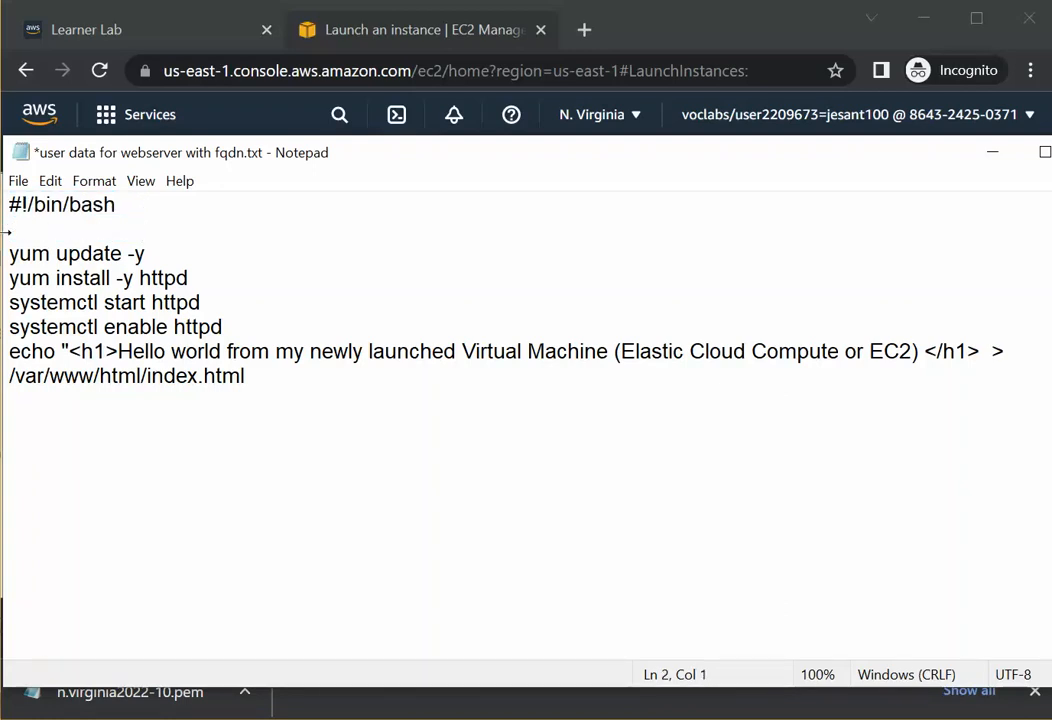
pyautogui.press('Down')
pyautogui.press('BackSpace')
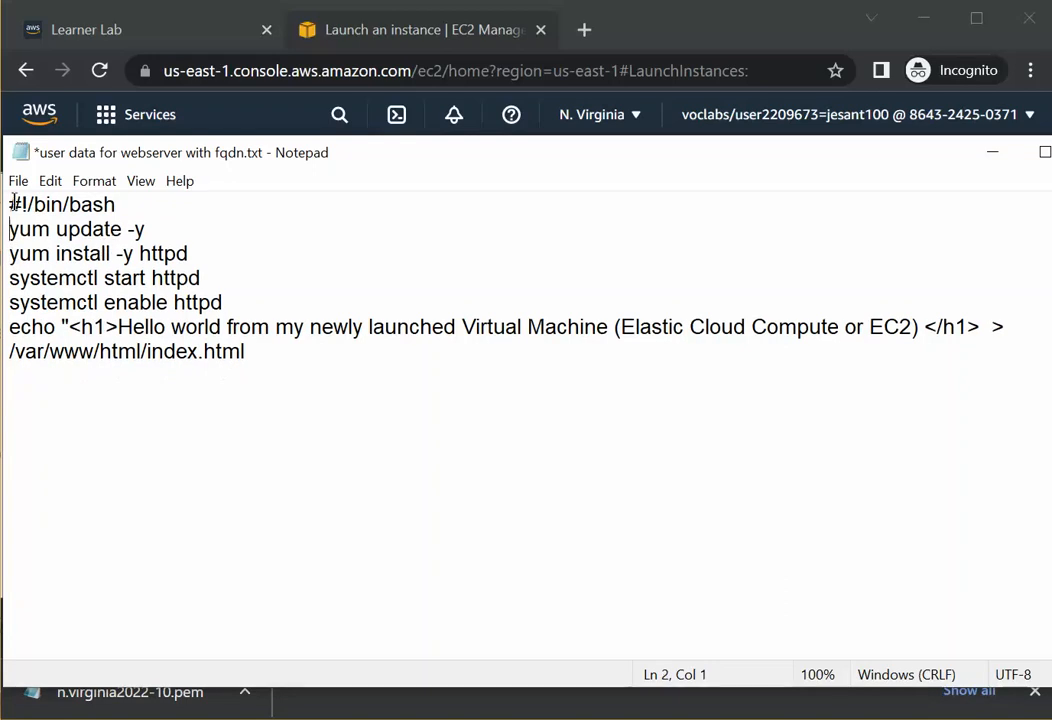
# Go through the script lines from #!/bin/bash to systemctl enable httpd.
pyautogui.moveTo(9, 204); pyautogui.dragTo(115, 207)
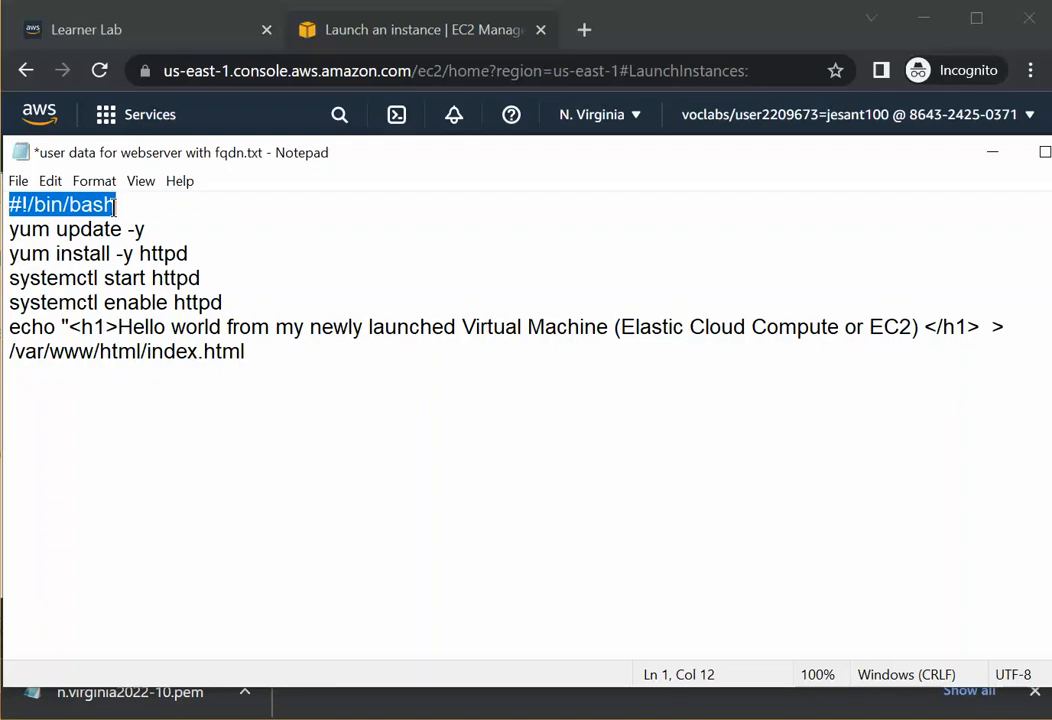
pyautogui.moveTo(115, 207); pyautogui.dragTo(147, 231)
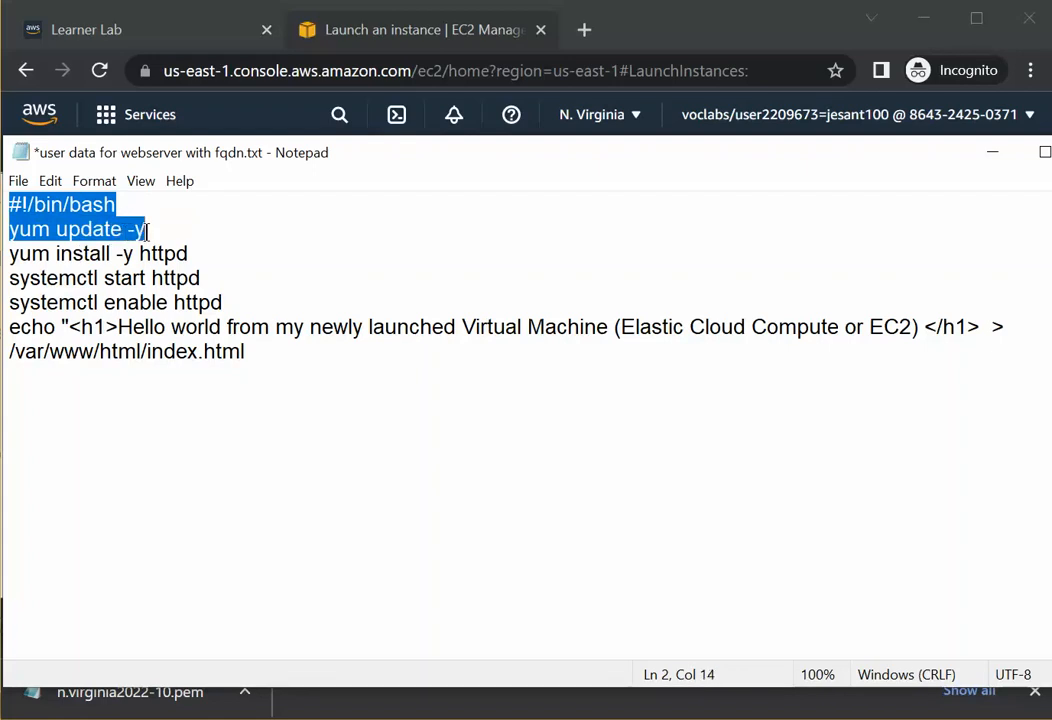
pyautogui.moveTo(148, 232); pyautogui.dragTo(195, 257)
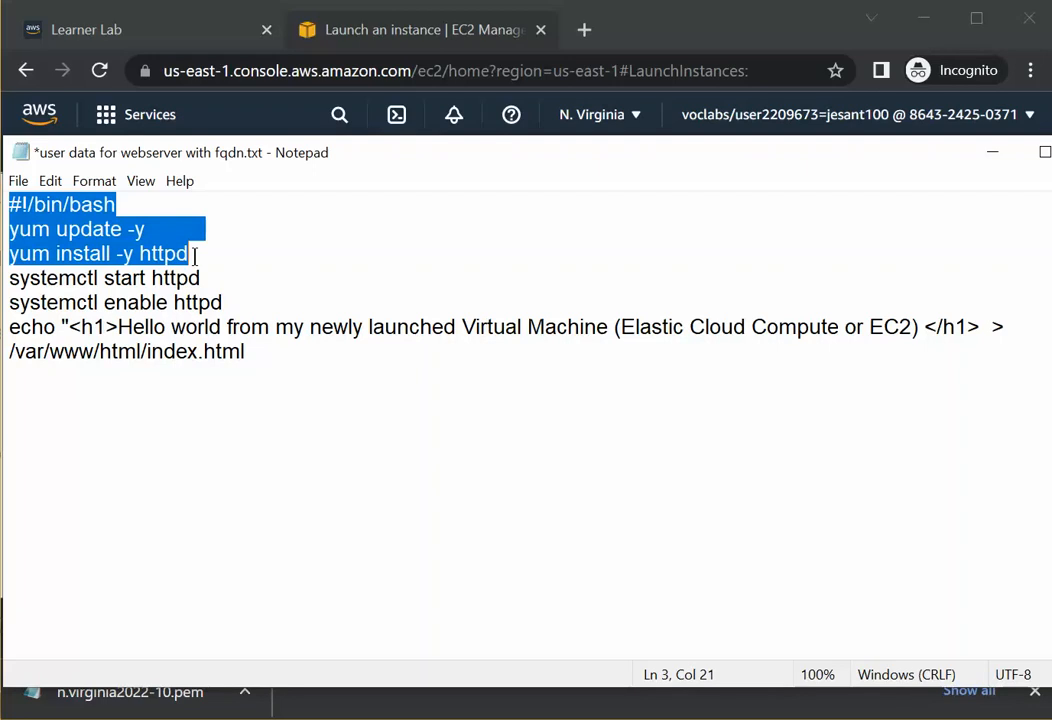
pyautogui.moveTo(195, 255)
pyautogui.mouseDown()
pyautogui.moveTo(105, 275)
pyautogui.moveTo(200, 277)
pyautogui.mouseUp()
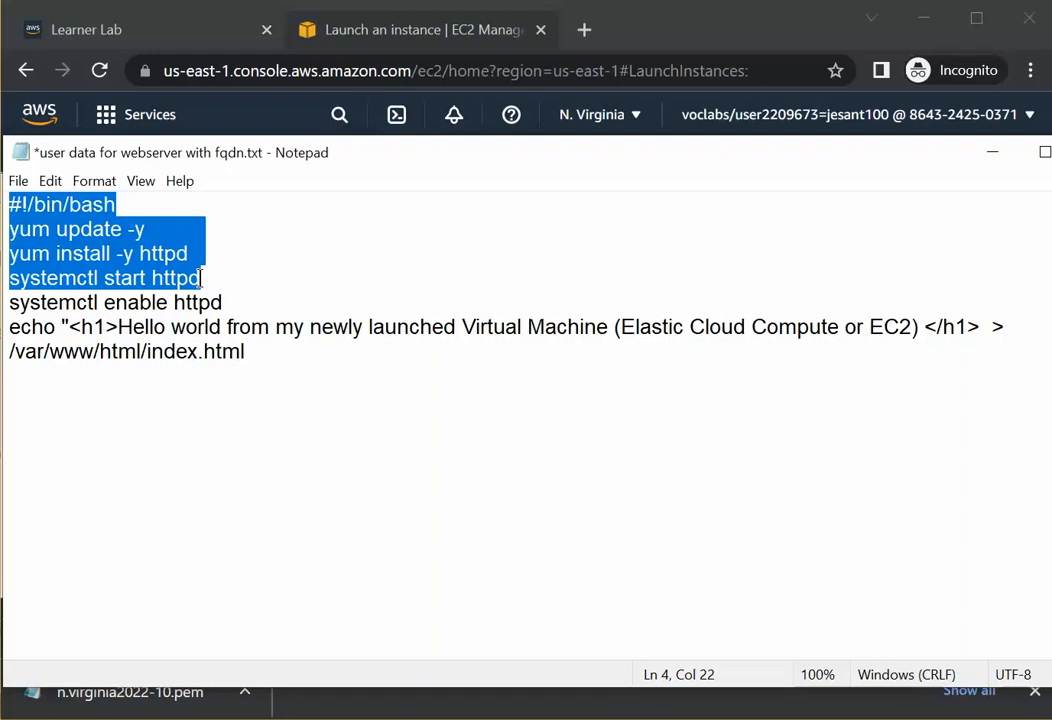
pyautogui.moveTo(201, 278)
pyautogui.mouseDown()
pyautogui.moveTo(77, 278)
pyautogui.moveTo(217, 278)
pyautogui.moveTo(200, 281)
pyautogui.mouseUp()
pyautogui.moveTo(199, 279); pyautogui.dragTo(99, 302)
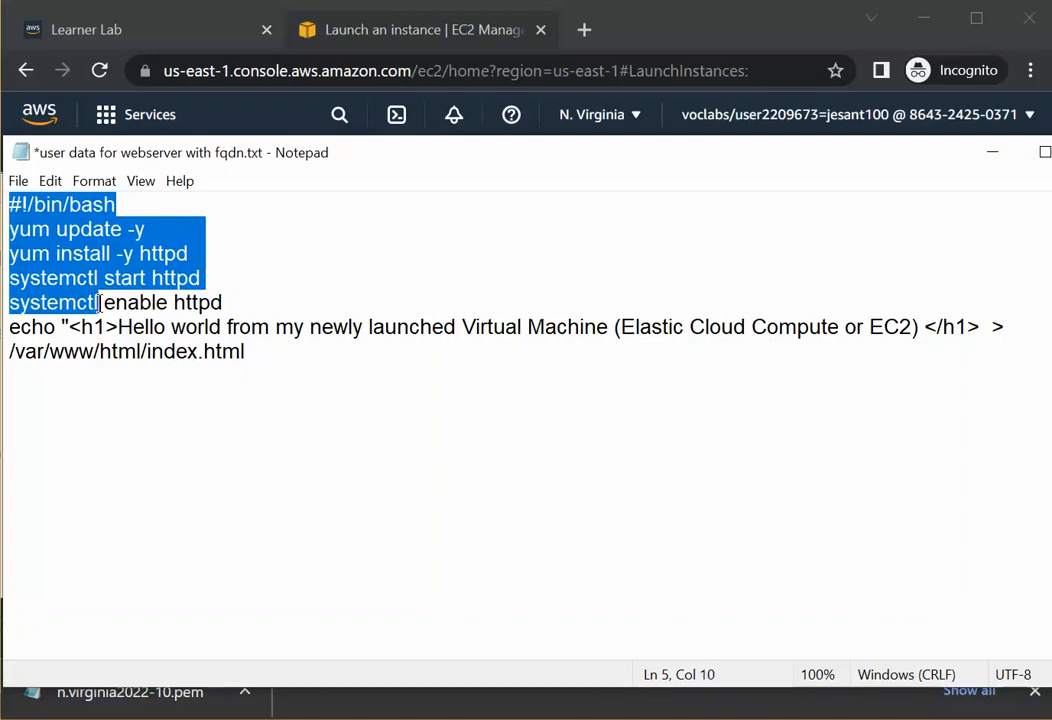
pyautogui.moveTo(99, 302); pyautogui.dragTo(232, 305)
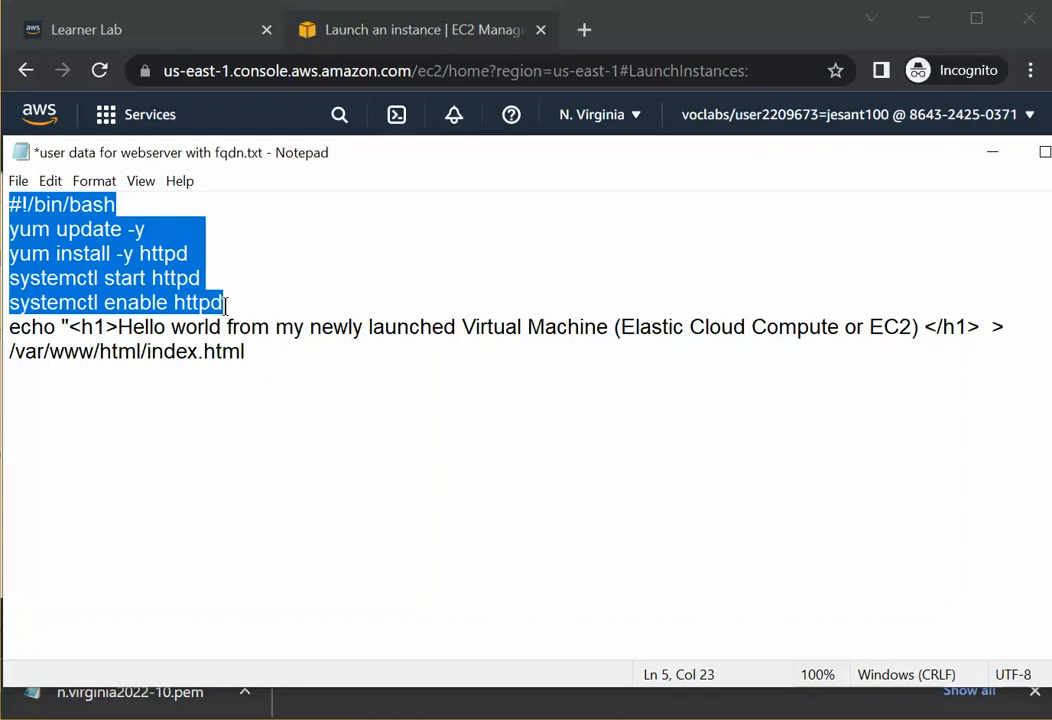
pyautogui.moveTo(226, 305)
pyautogui.mouseDown()
pyautogui.moveTo(174, 301)
pyautogui.moveTo(224, 297)
pyautogui.moveTo(146, 324)
pyautogui.moveTo(103, 304)
pyautogui.moveTo(170, 304)
pyautogui.moveTo(135, 311)
pyautogui.moveTo(235, 298)
pyautogui.moveTo(174, 310)
pyautogui.moveTo(230, 297)
pyautogui.mouseUp()
pyautogui.click(215, 384)
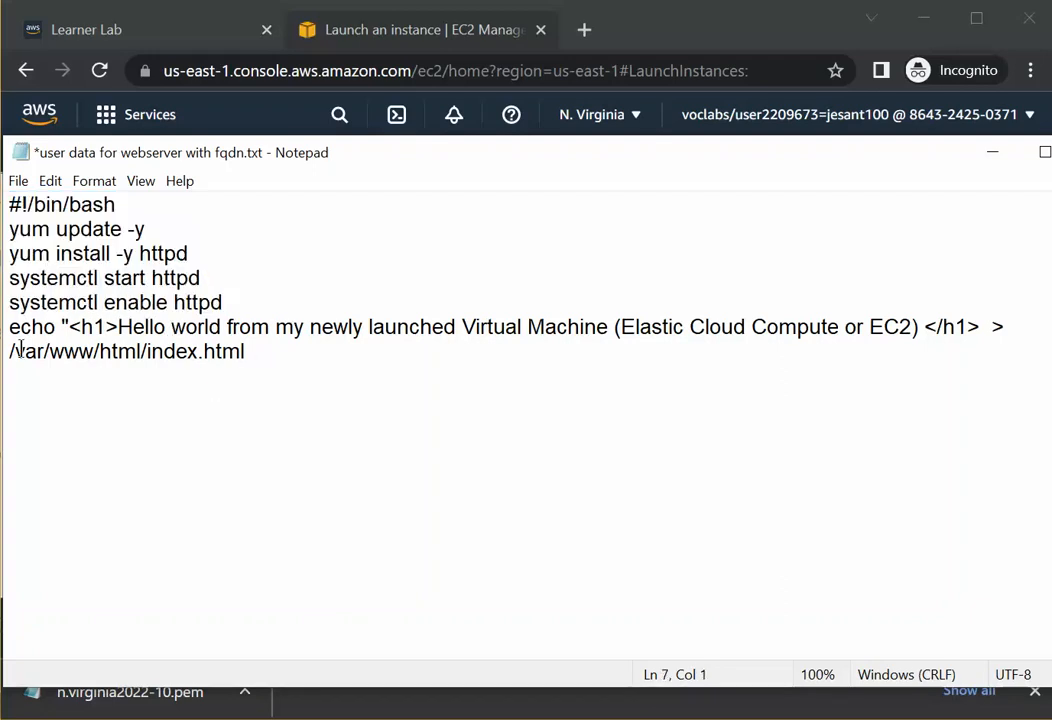
# Add a closing double quote after </h1> in the echo line of the script.
pyautogui.moveTo(12, 332); pyautogui.dragTo(918, 330)
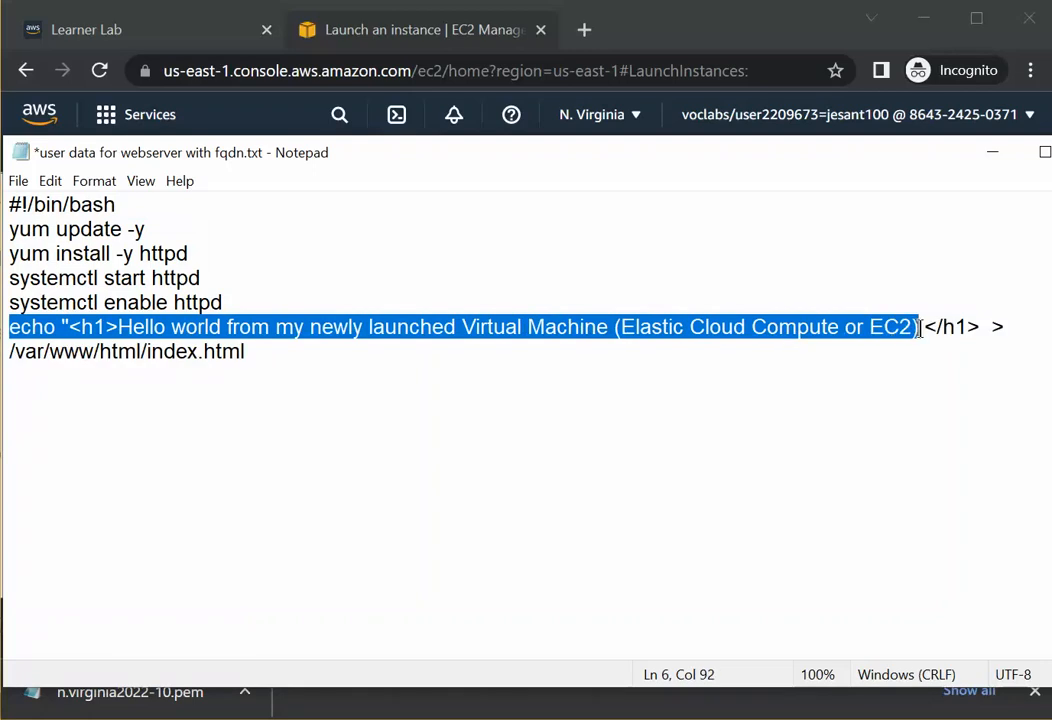
pyautogui.click(998, 330)
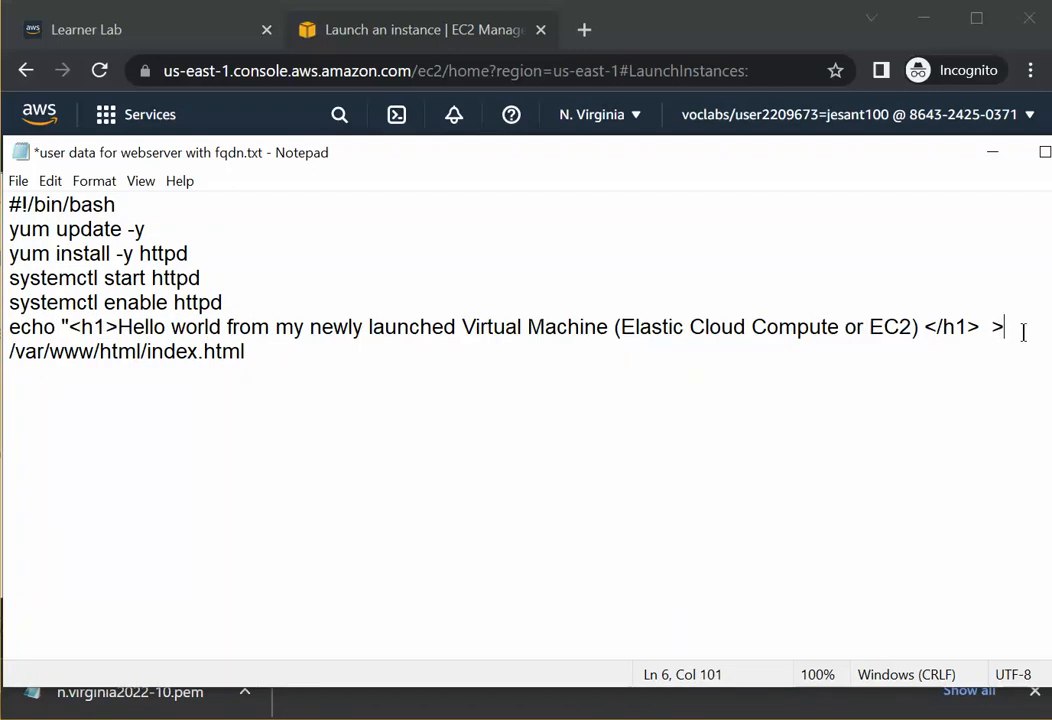
pyautogui.press('Left')
pyautogui.press('Left')
pyautogui.press('Left')
pyautogui.write('"')
pyautogui.moveTo(9, 326); pyautogui.dragTo(566, 324)
pyautogui.click(894, 306)
pyautogui.moveTo(894, 306); pyautogui.dragTo(926, 328)
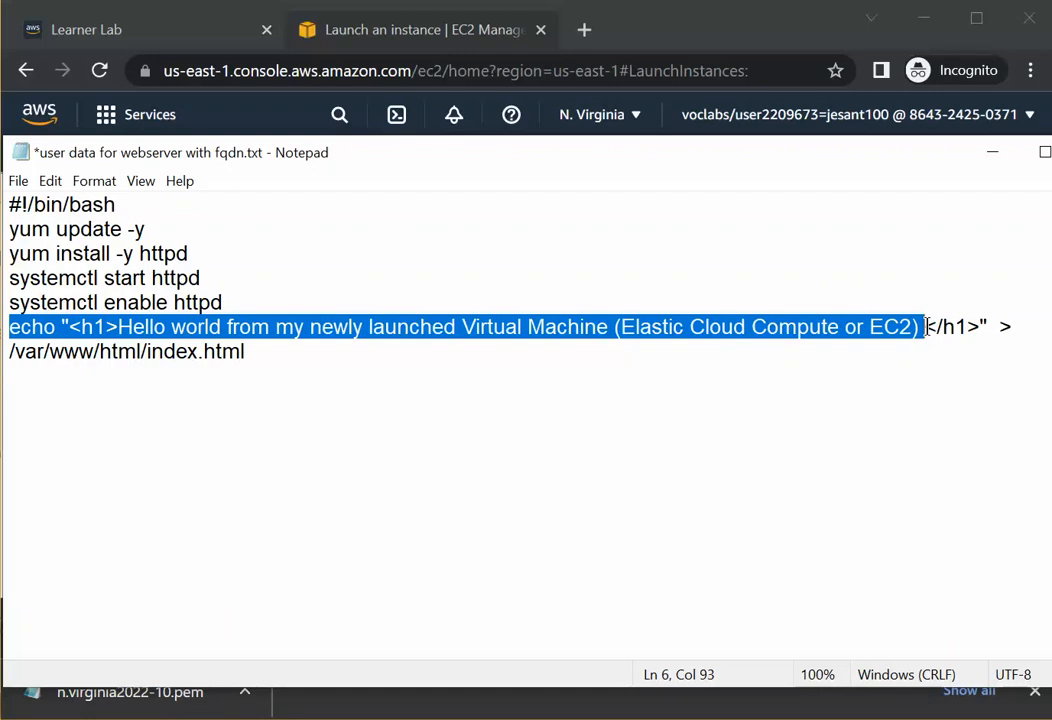
# Select the entire user data script and copy it.
pyautogui.click(15, 375)
pyautogui.moveTo(11, 350); pyautogui.dragTo(148, 357)
pyautogui.click(256, 367)
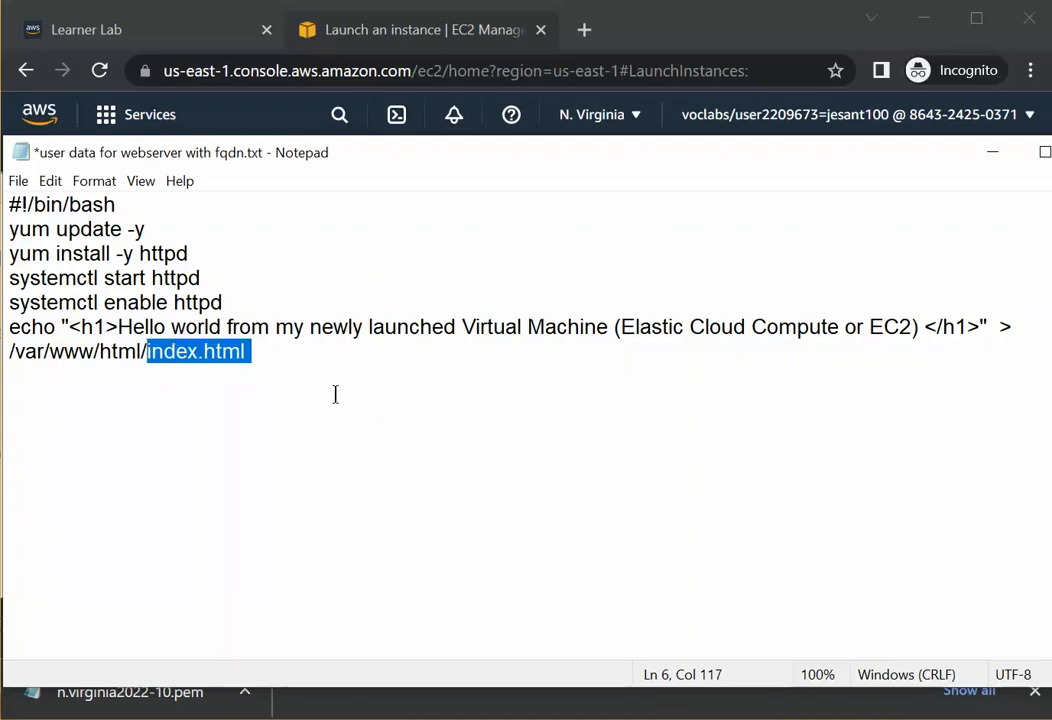
pyautogui.click(380, 413)
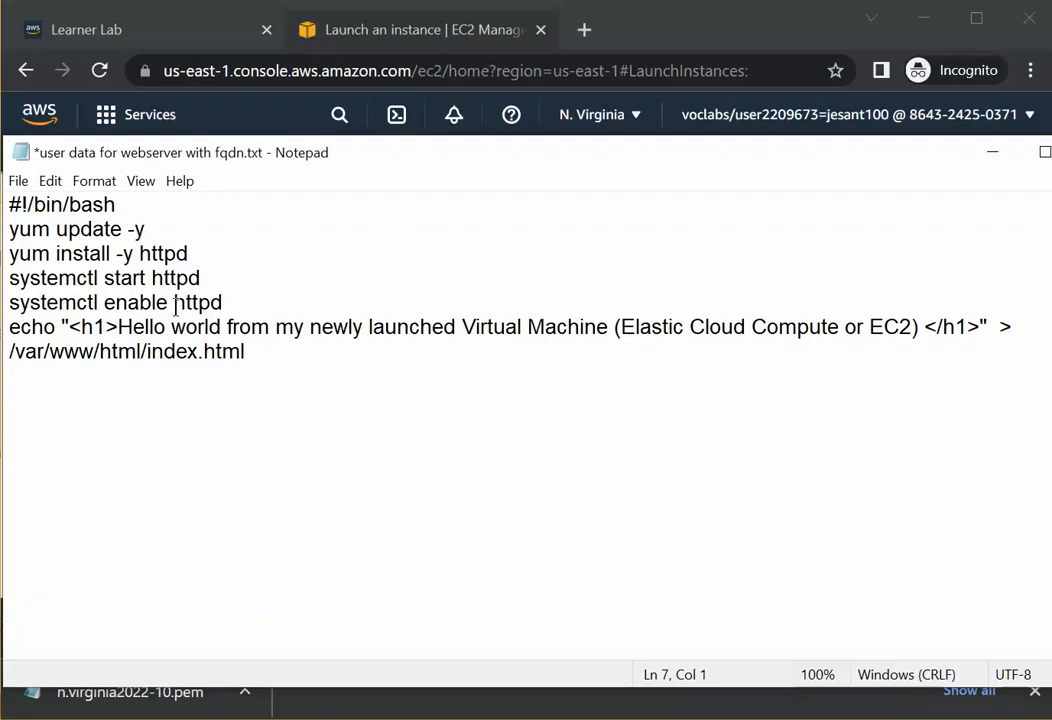
pyautogui.moveTo(275, 370); pyautogui.dragTo(10, 195)
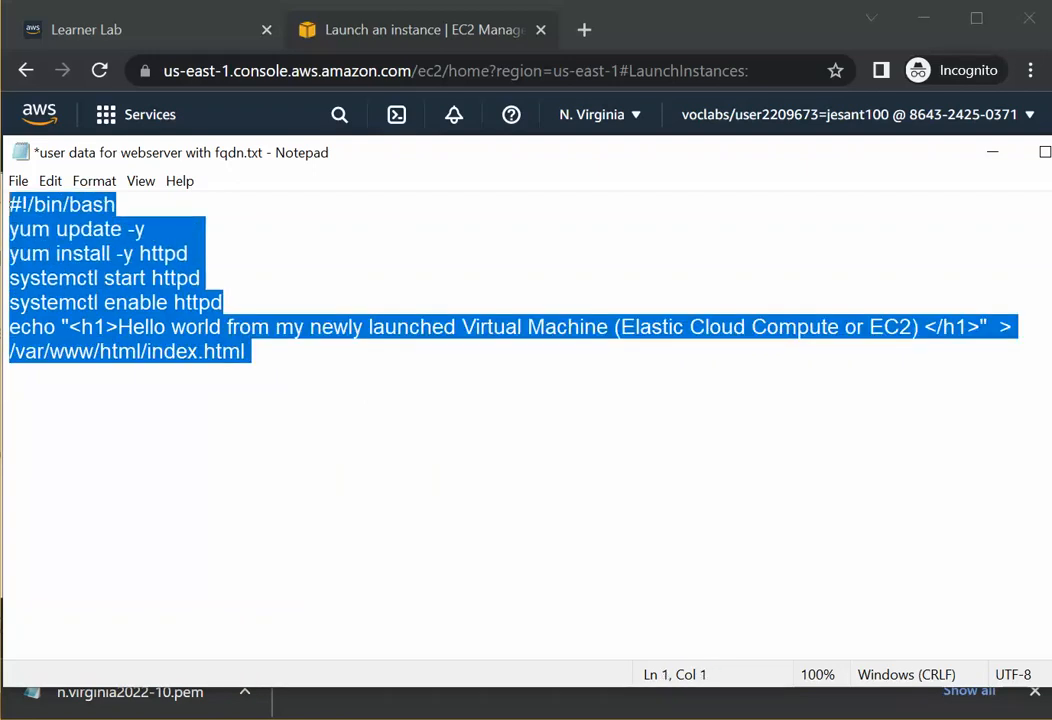
pyautogui.rightClick(22, 208)
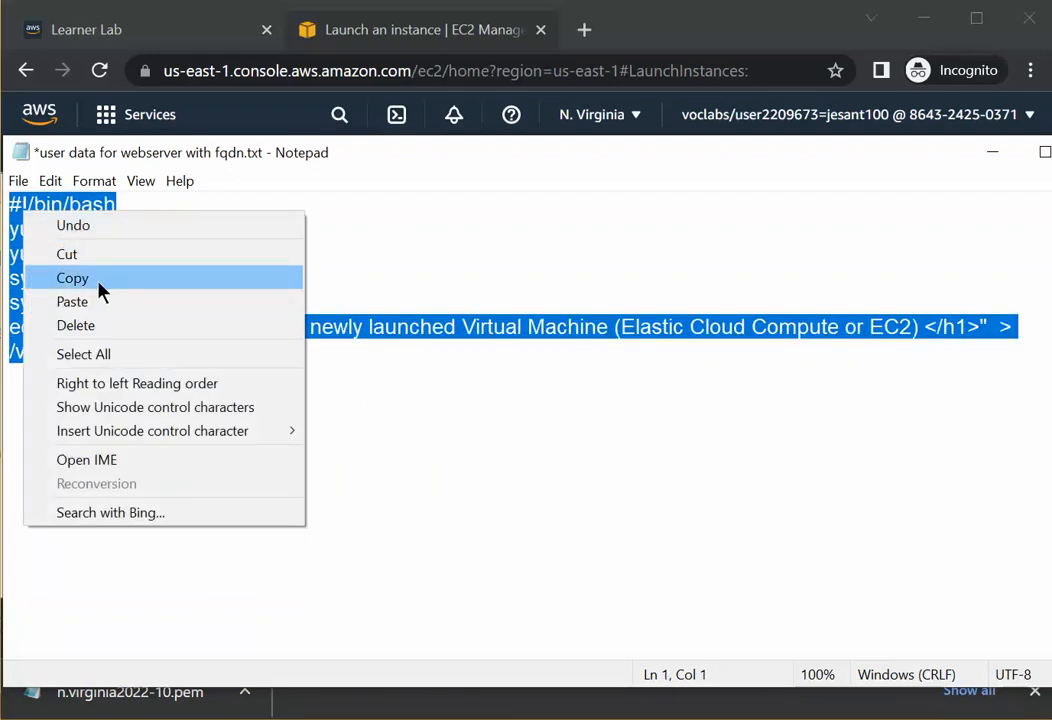
pyautogui.click(80, 278)
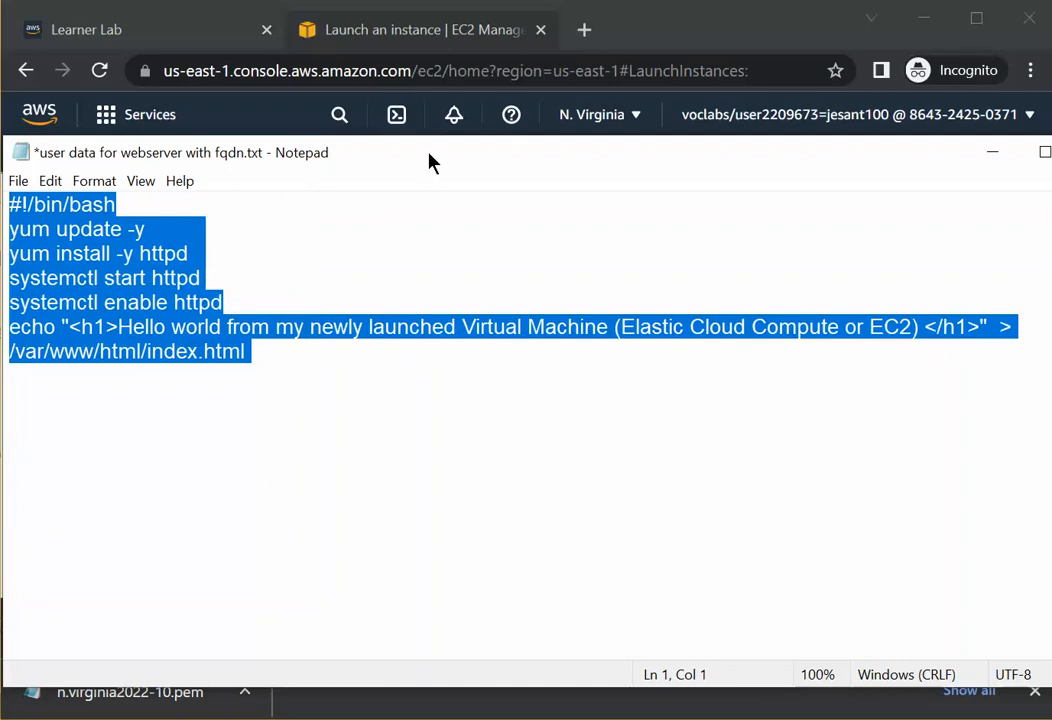
# Paste the copied script into the instance's User data field.
pyautogui.moveTo(431, 170); pyautogui.dragTo(1051, 170)
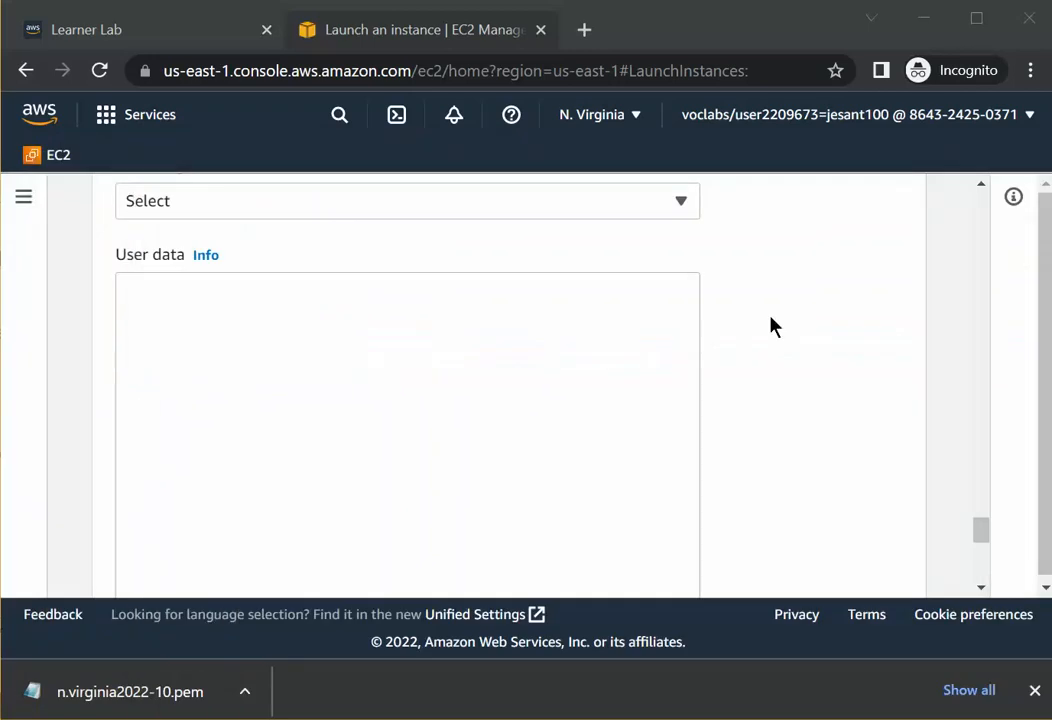
pyautogui.click(251, 345)
pyautogui.rightClick(253, 345)
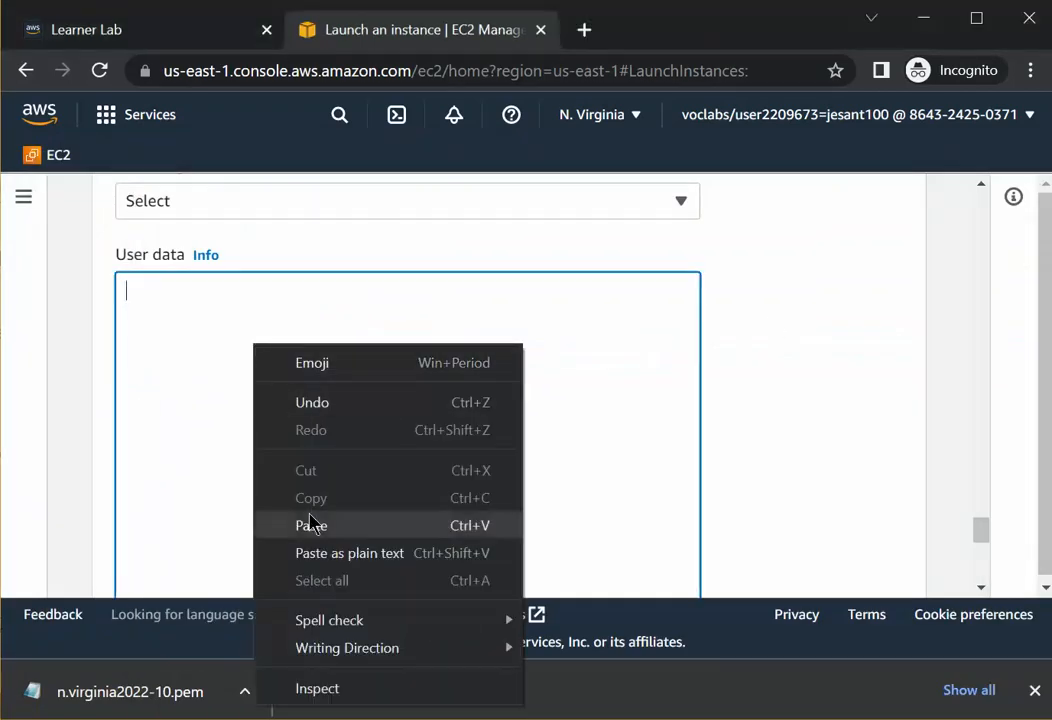
pyautogui.click(311, 525)
# Set the number of instances in the Summary to 2.
pyautogui.scroll(-5, 860, 367)
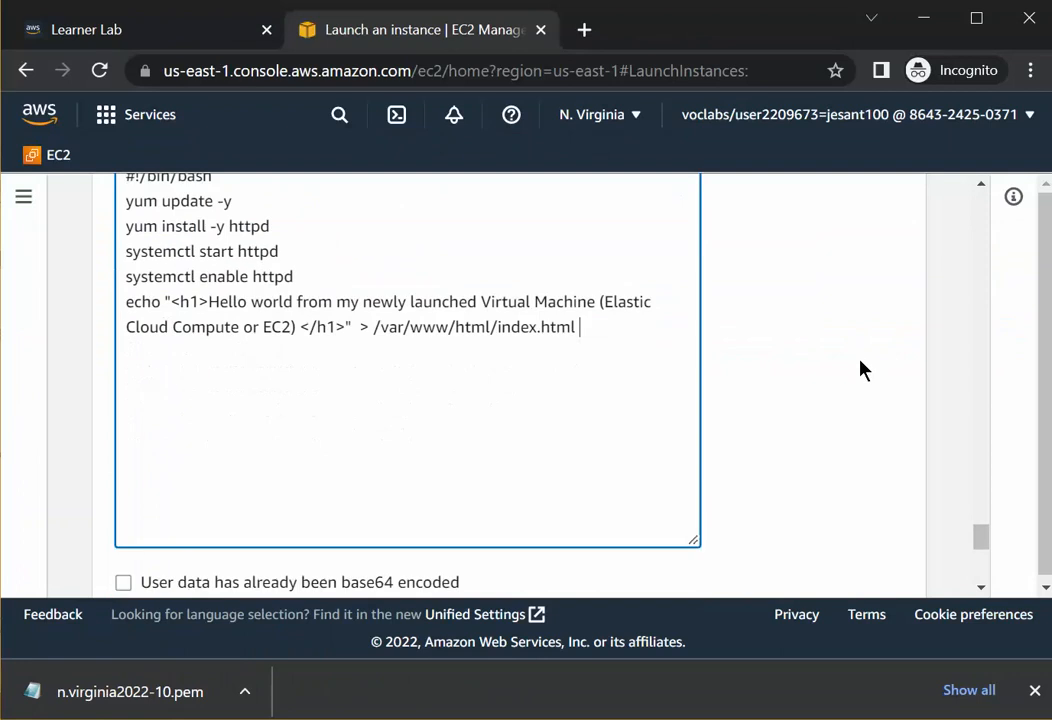
pyautogui.scroll(-2, 797, 395)
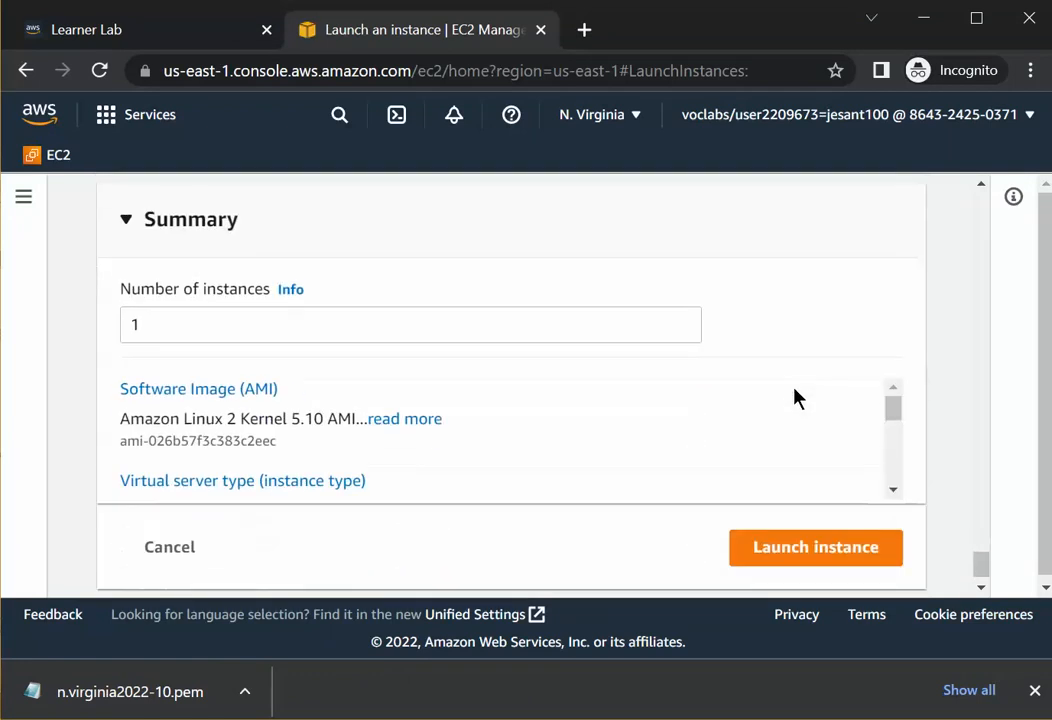
pyautogui.click(166, 327)
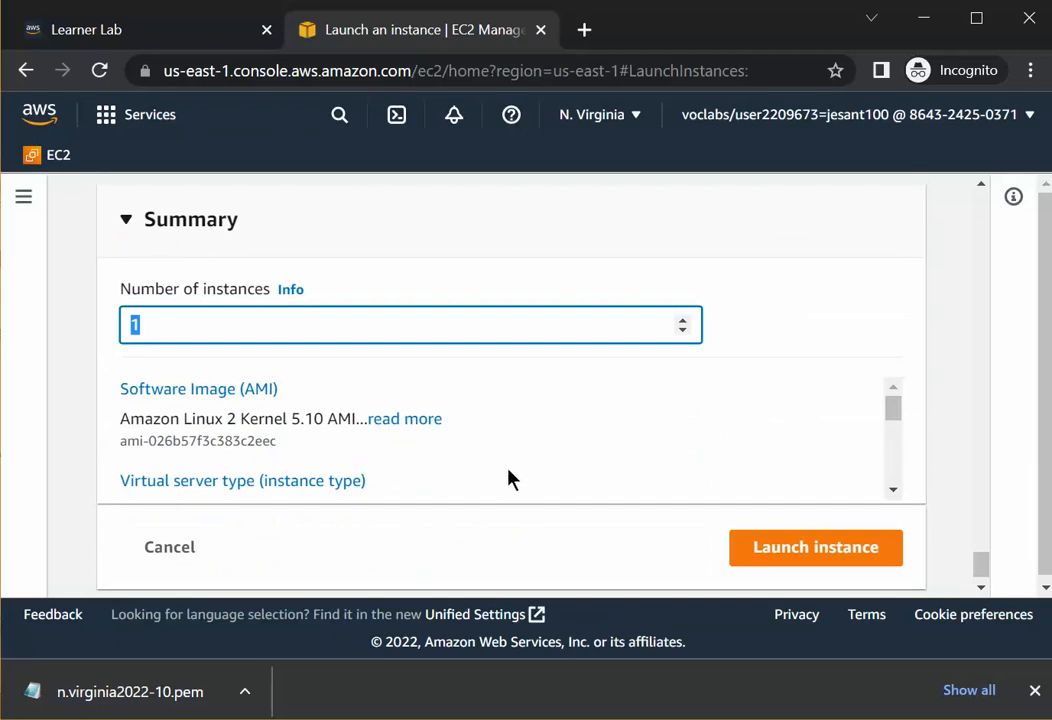
pyautogui.write('2')
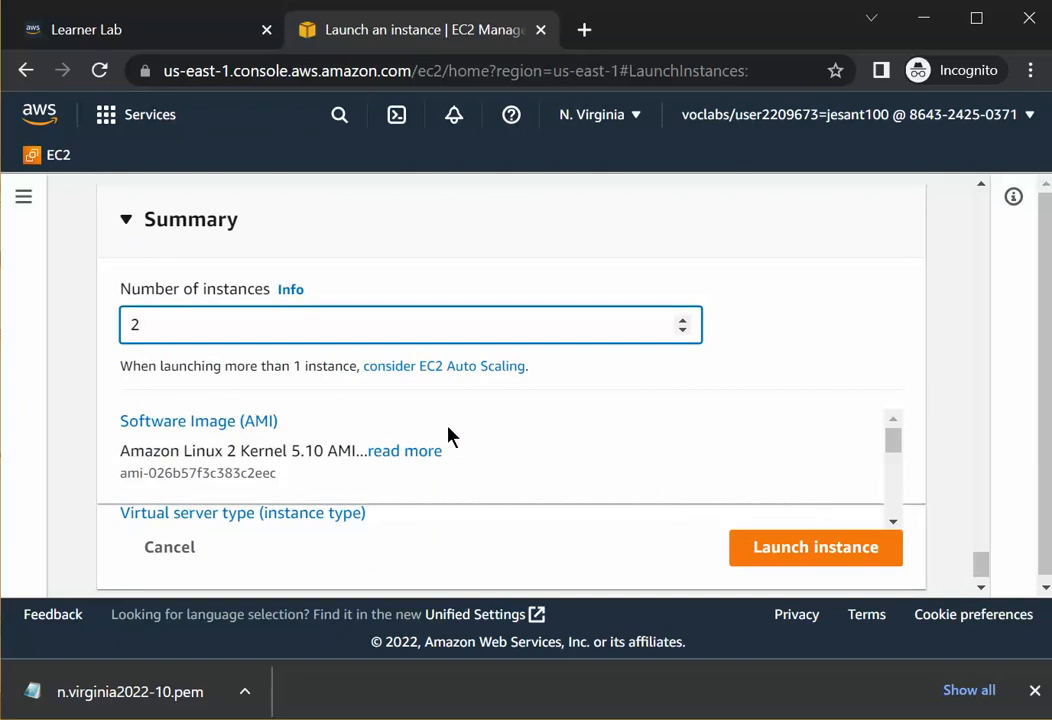
pyautogui.hotkey('ctrl', 'a')
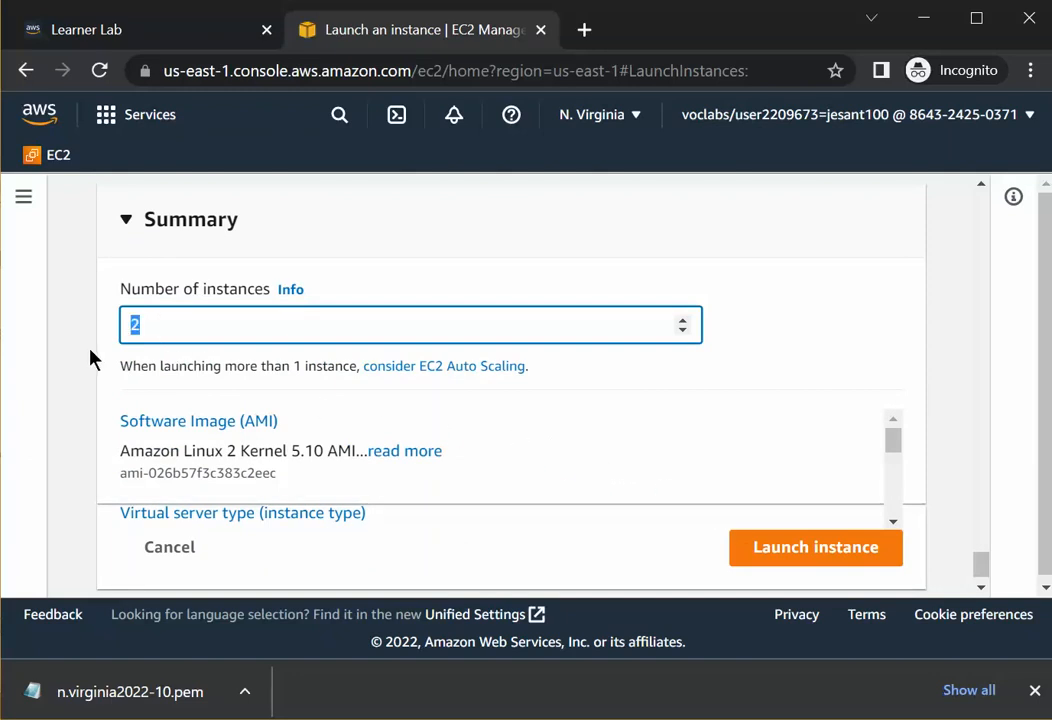
pyautogui.write('1')
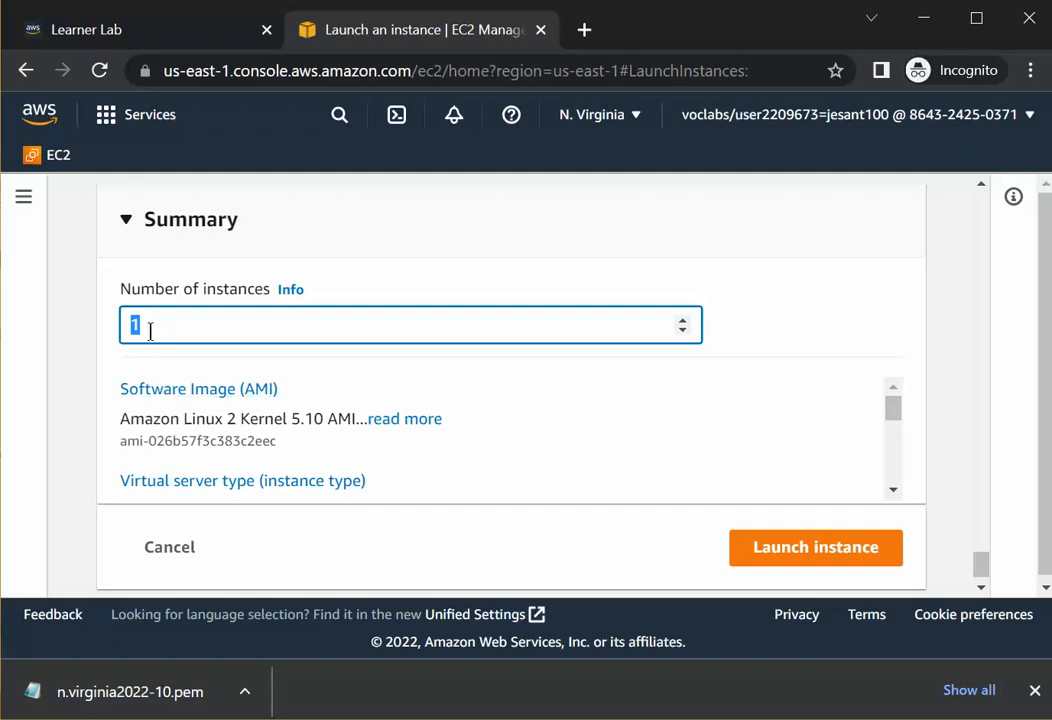
pyautogui.write('2')
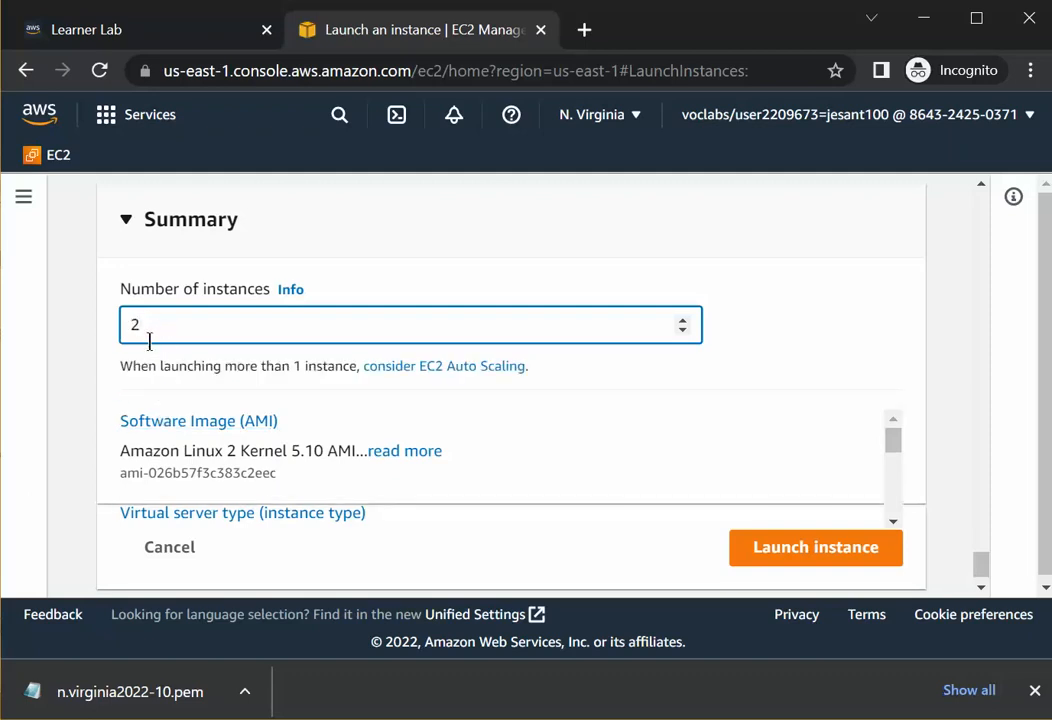
# Review the user data and summary, then launch the instances.
pyautogui.scroll(4, 683, 409)
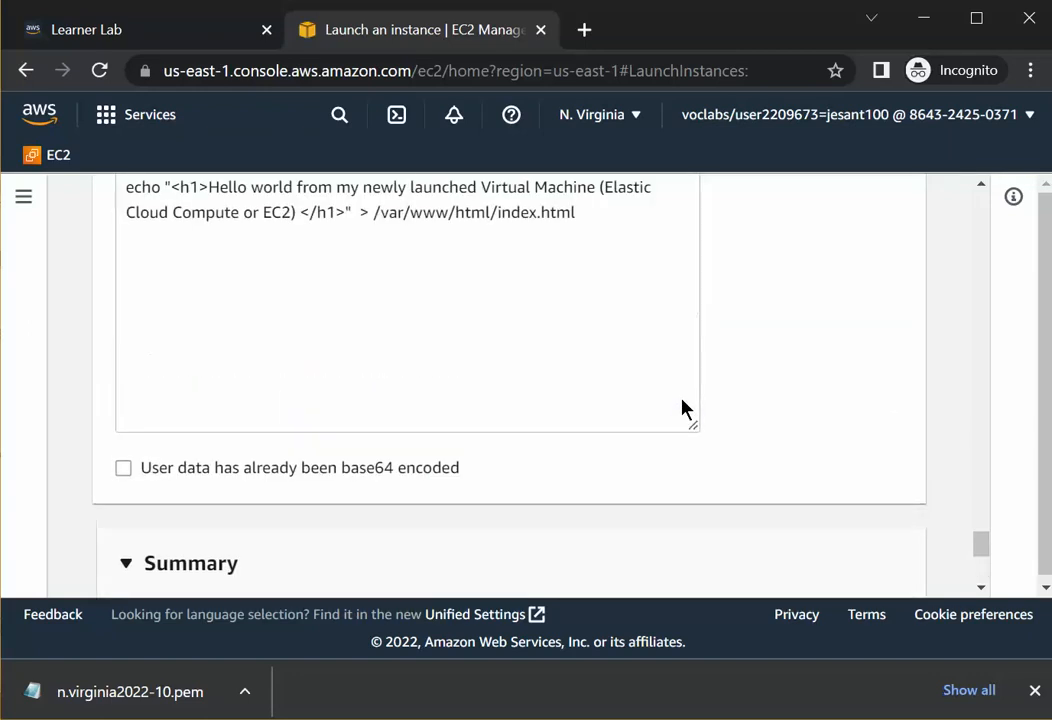
pyautogui.scroll(5, 682, 400)
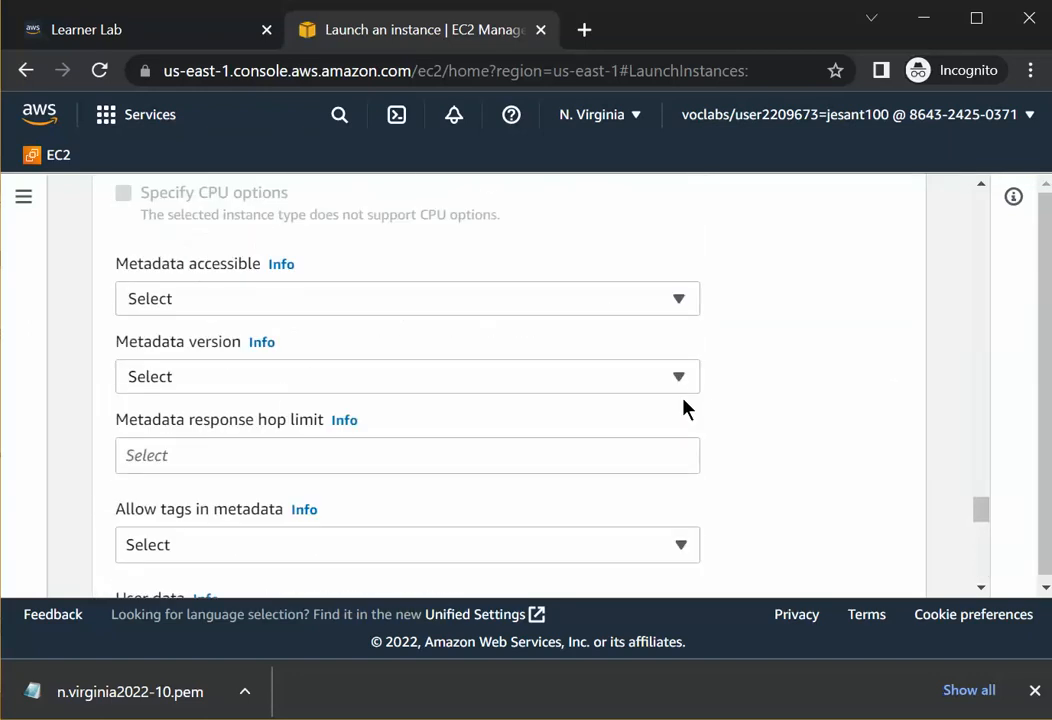
pyautogui.scroll(-5, 686, 408)
pyautogui.scroll(-4, 683, 409)
pyautogui.scroll(4, 284, 300)
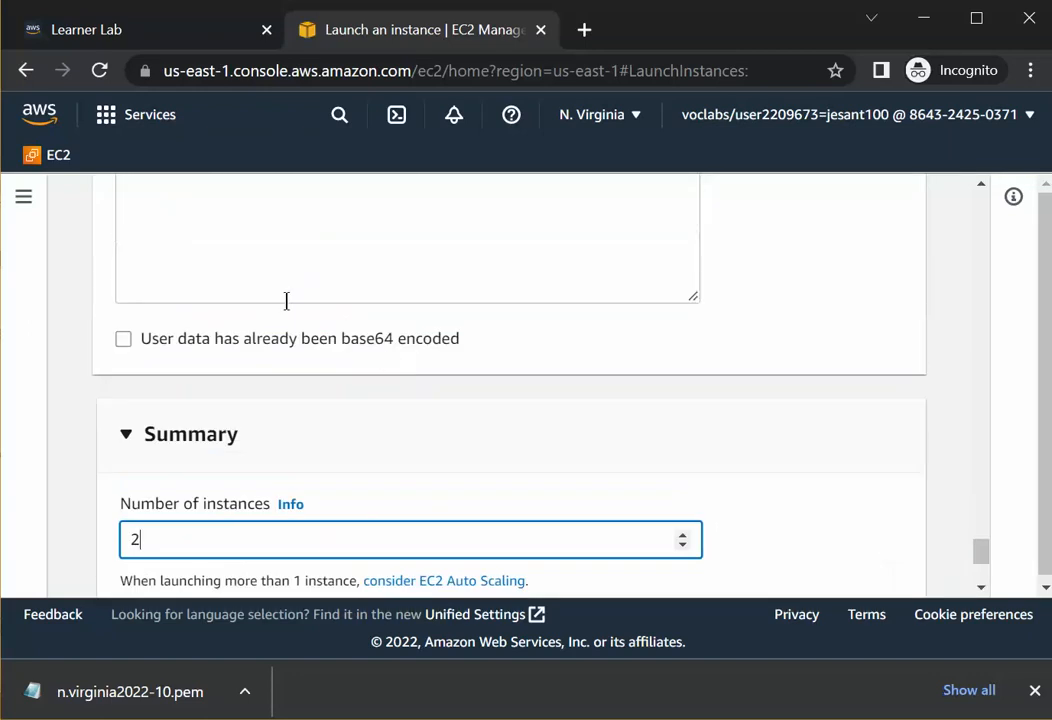
pyautogui.scroll(-4, 254, 269)
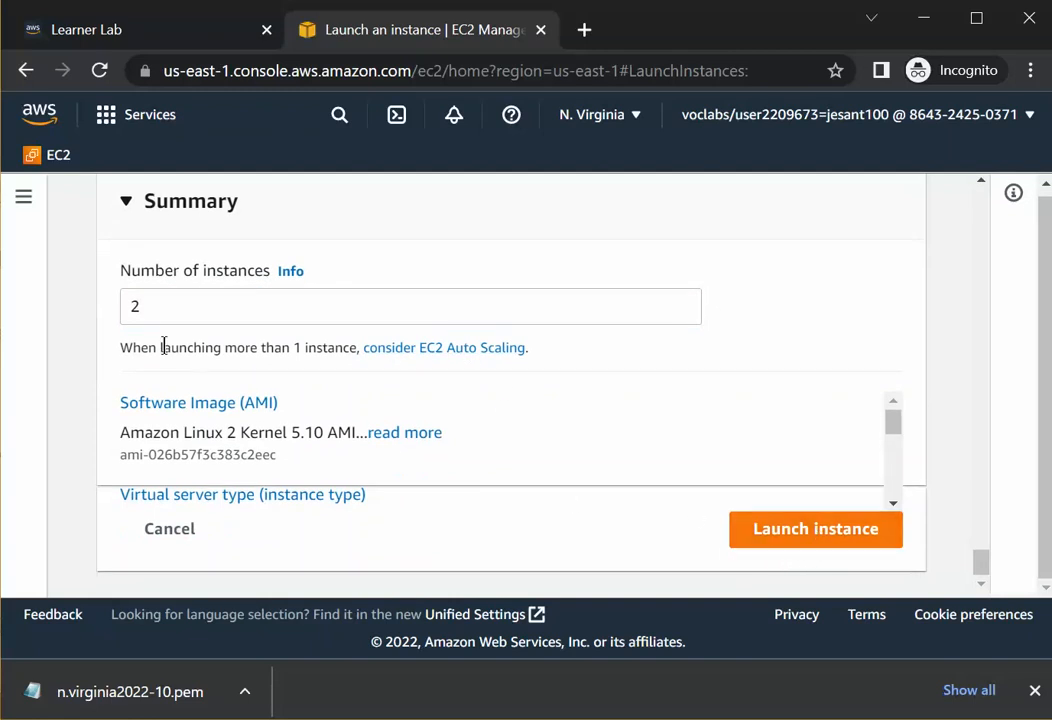
pyautogui.moveTo(322, 312); pyautogui.dragTo(118, 333)
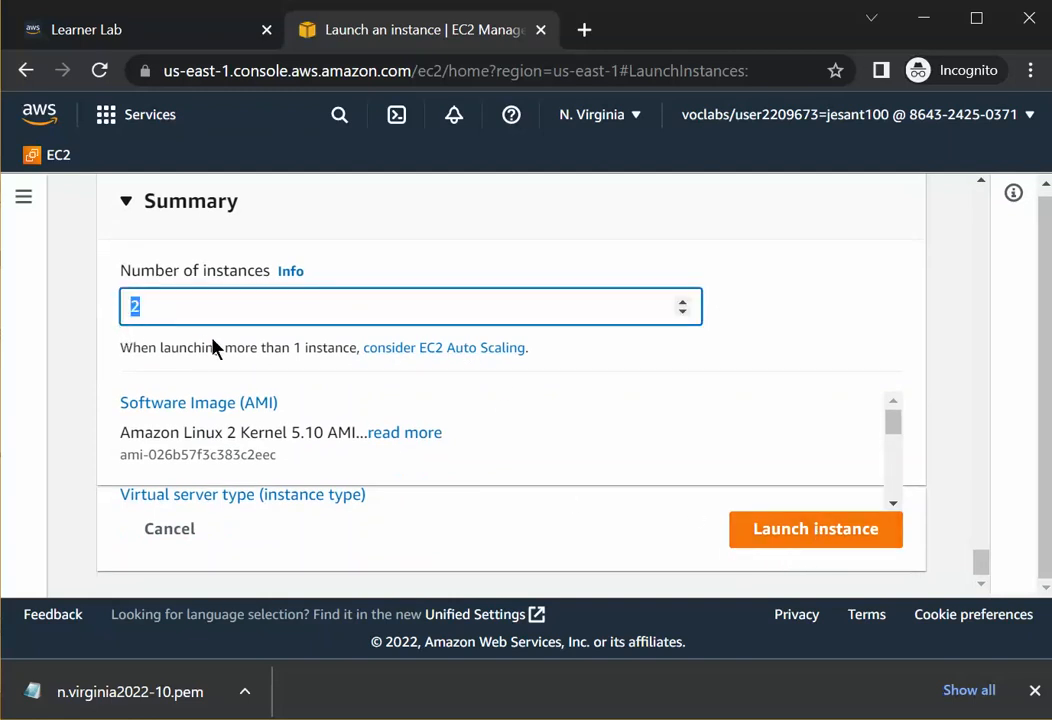
pyautogui.click(810, 533)
pyautogui.click(812, 530)
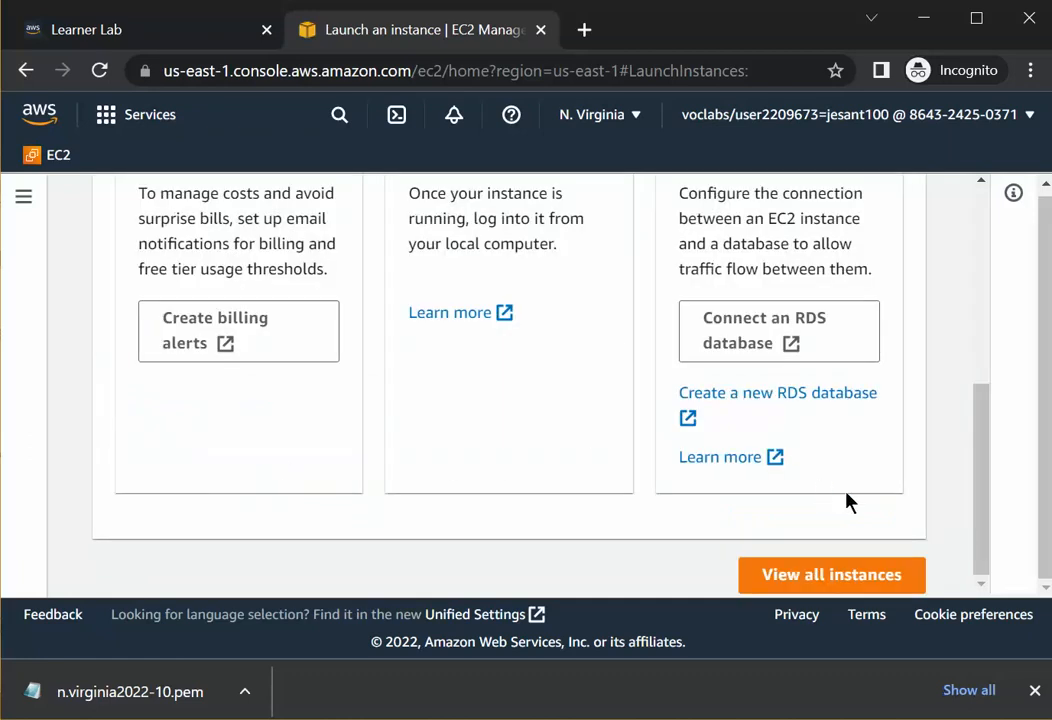
# Open the list of running instances from the EC2 Dashboard.
pyautogui.scroll(-5, 847, 502)
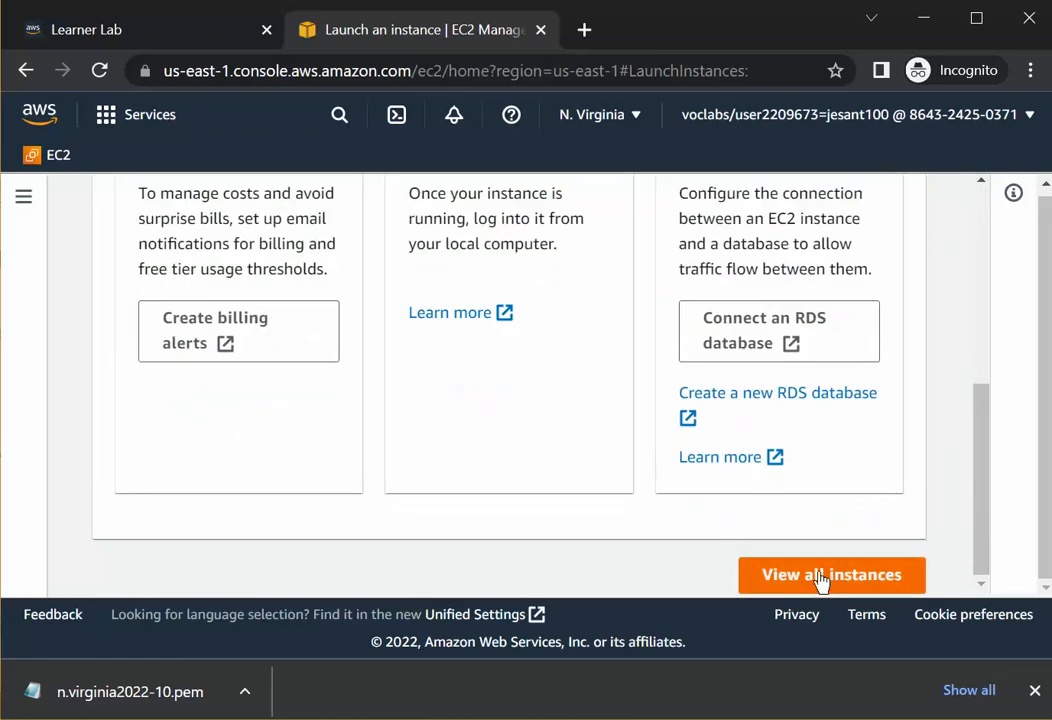
pyautogui.scroll(5, 472, 507)
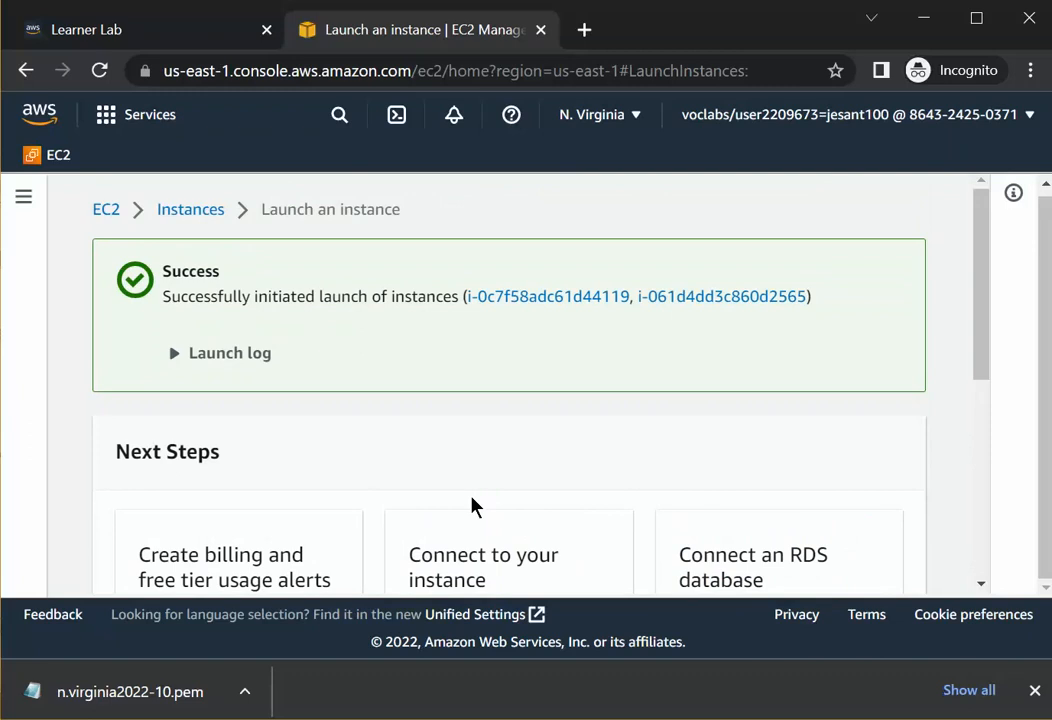
pyautogui.scroll(-5, 480, 490)
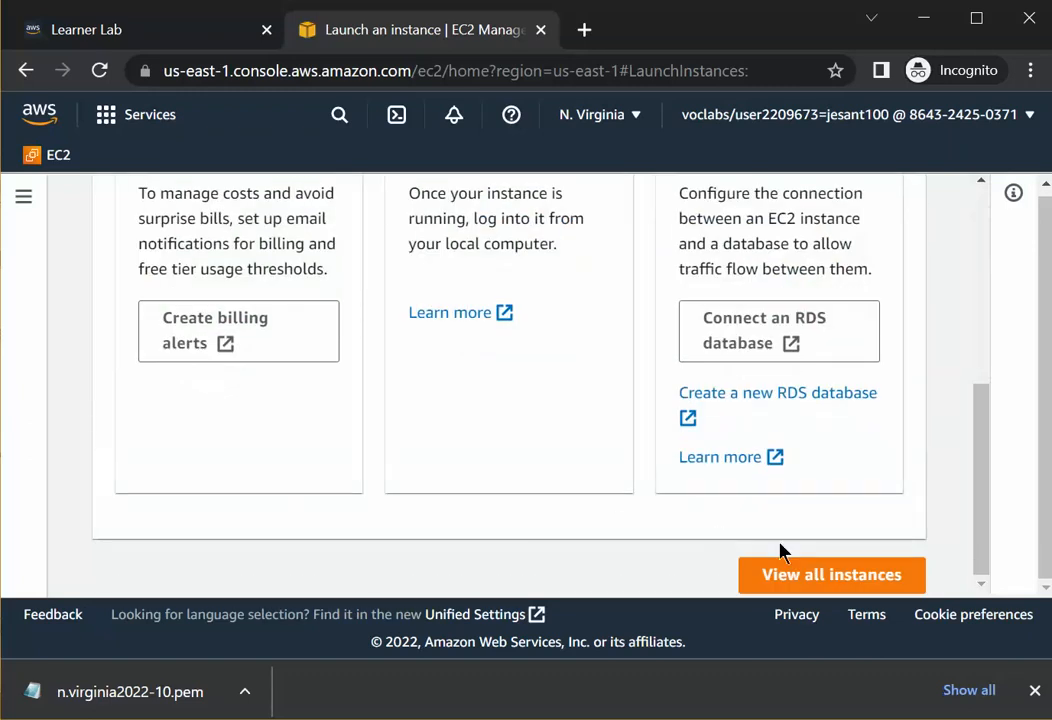
pyautogui.click(818, 578)
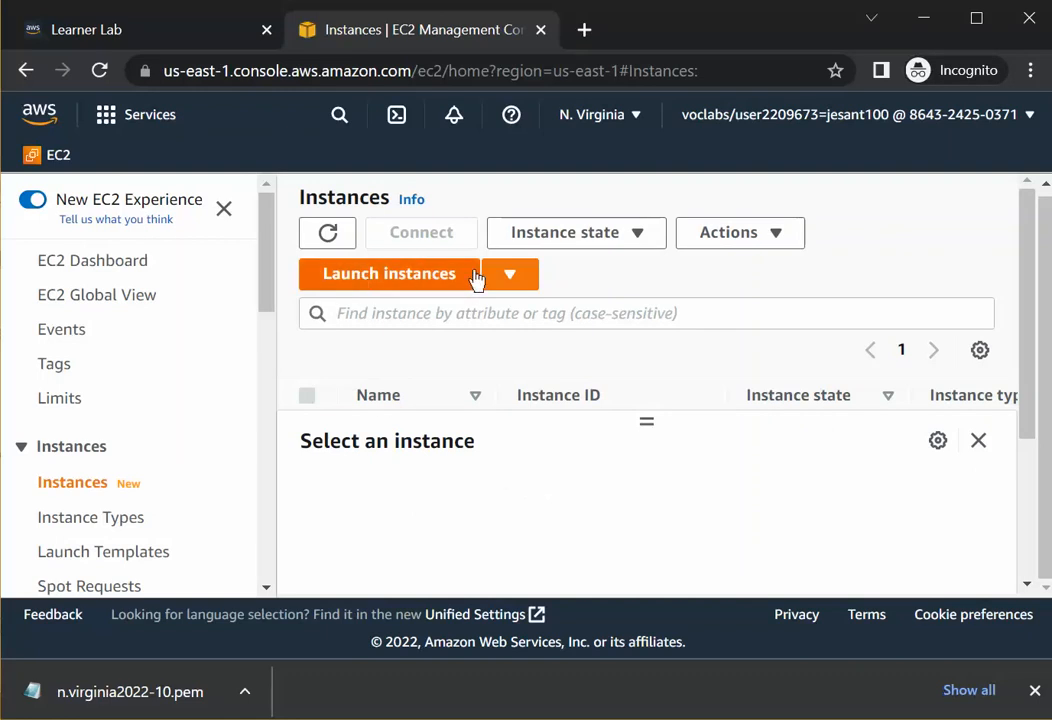
pyautogui.click(85, 260)
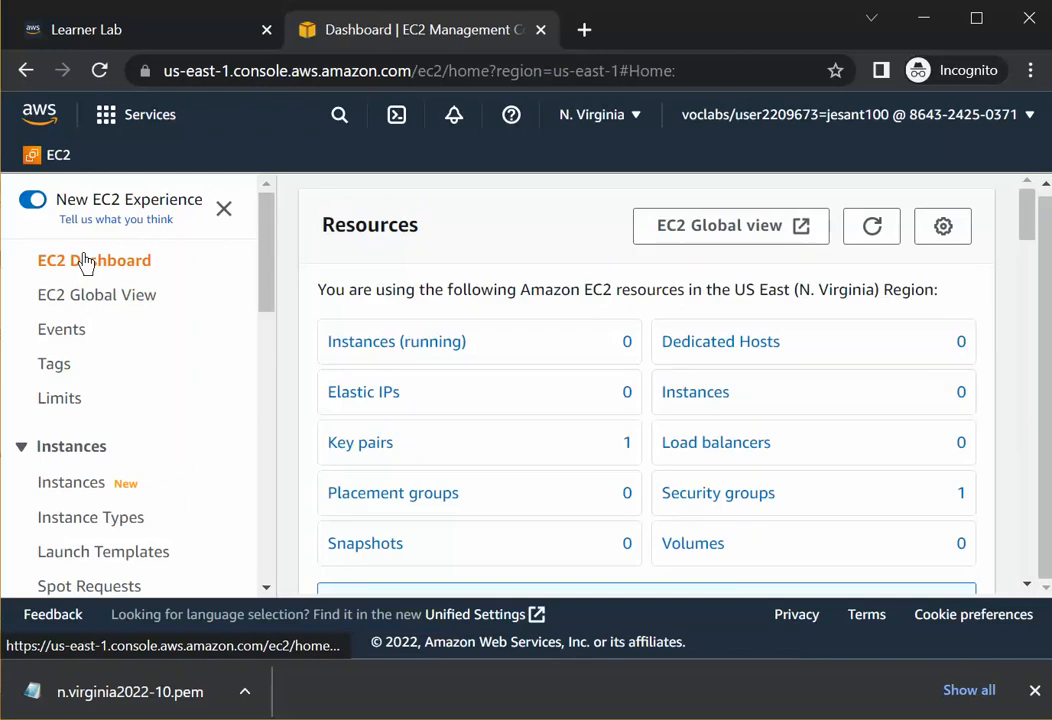
pyautogui.click(362, 345)
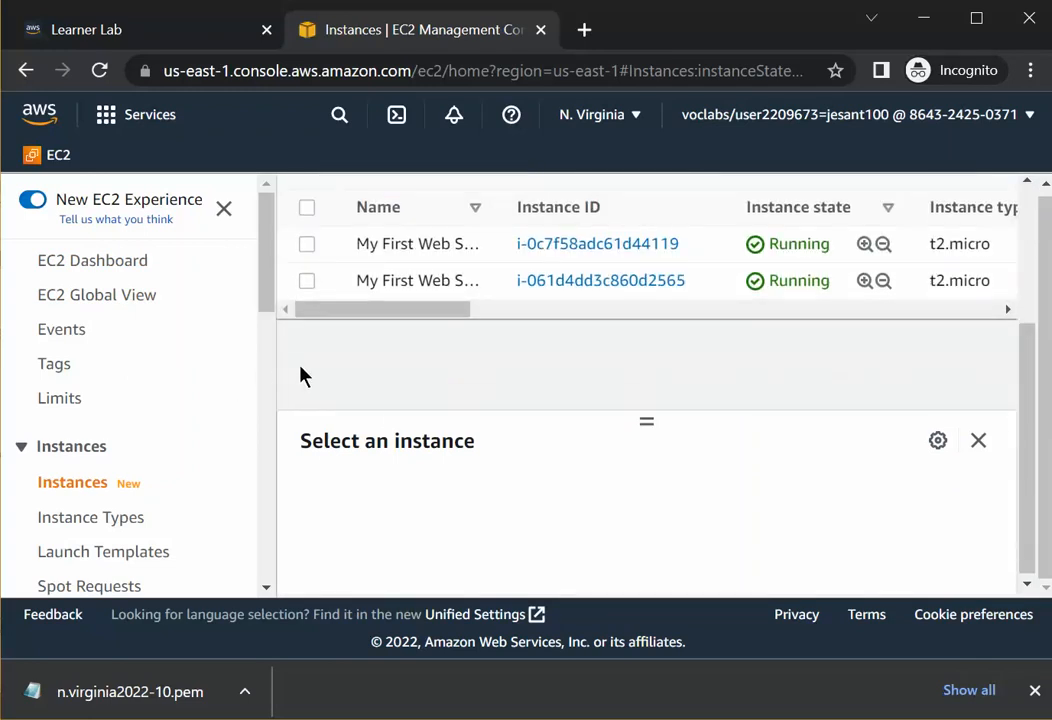
# Widen the Name column and rename the second instance to My Second Web Server.
pyautogui.moveTo(275, 376); pyautogui.dragTo(272, 310)
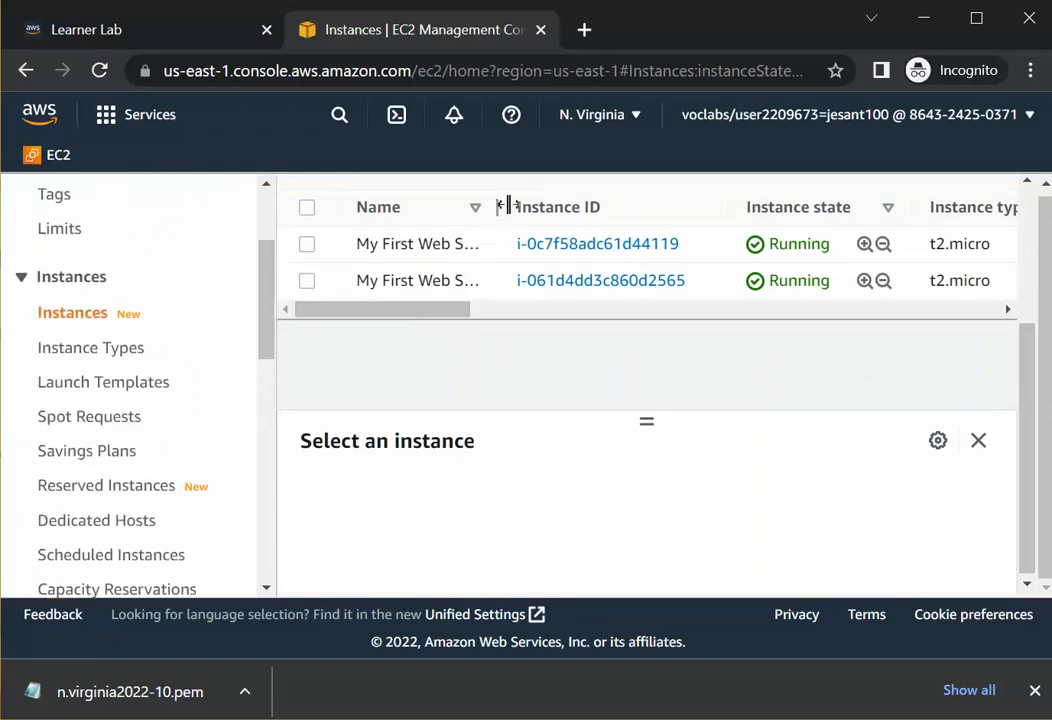
pyautogui.moveTo(500, 208); pyautogui.dragTo(559, 212)
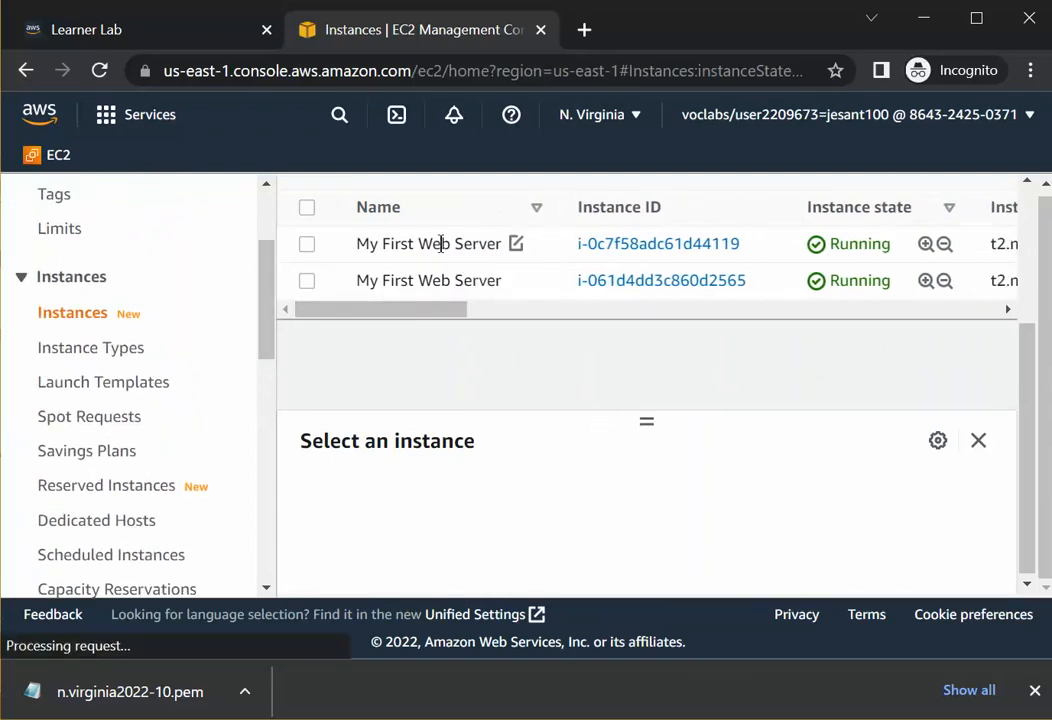
pyautogui.click(512, 290)
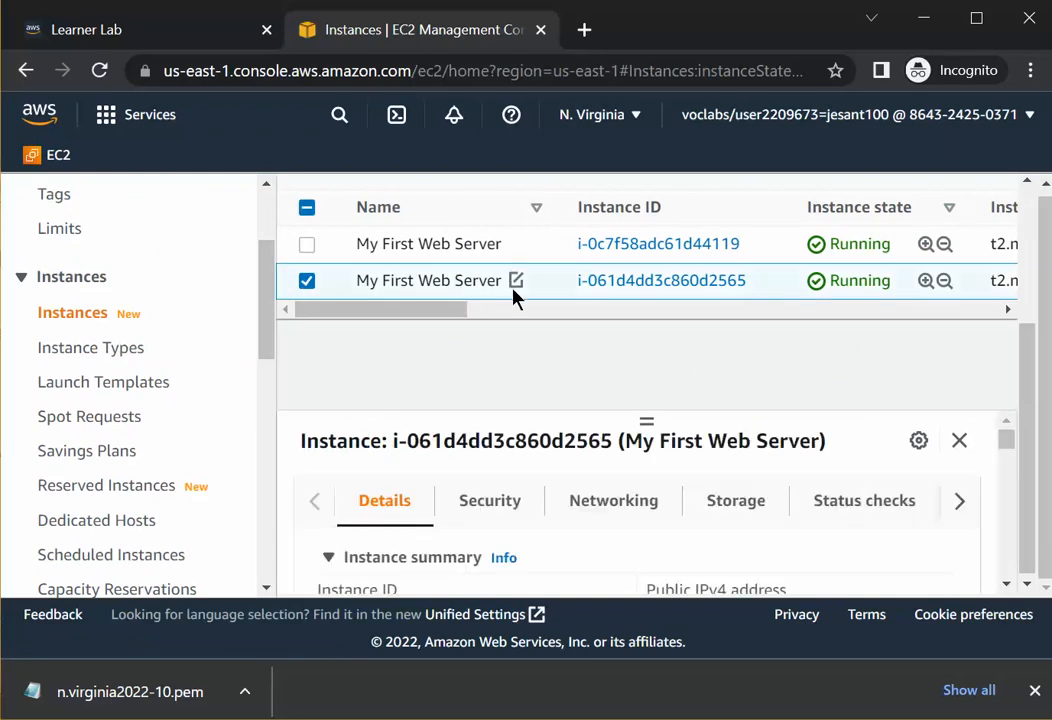
pyautogui.click(516, 281)
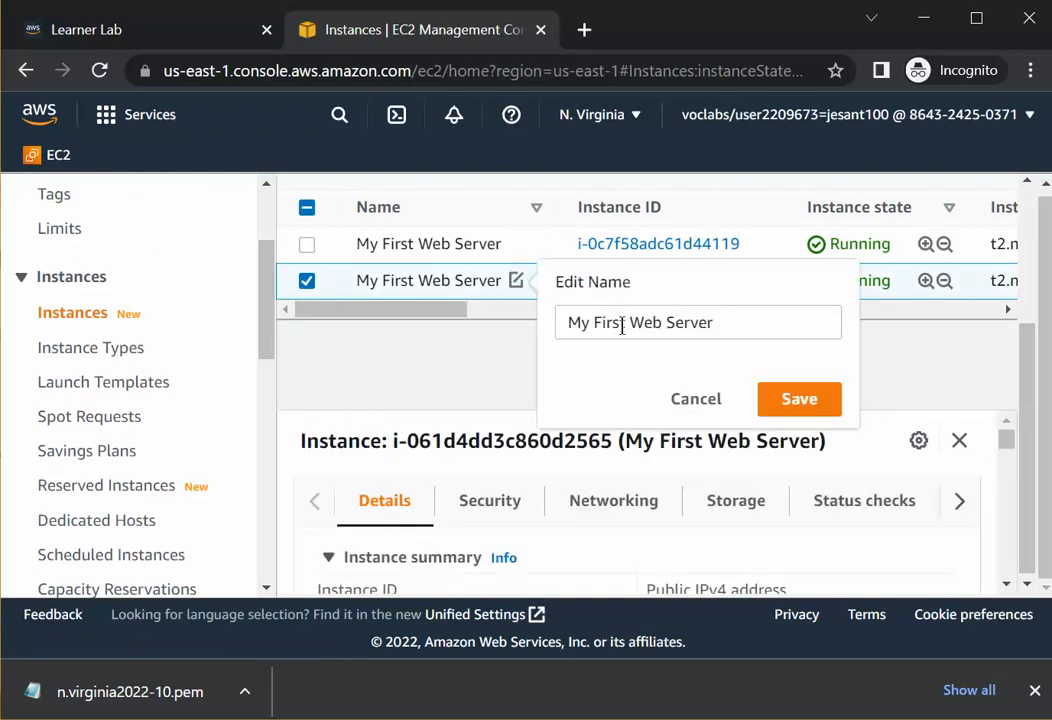
pyautogui.tripleClick(672, 328)
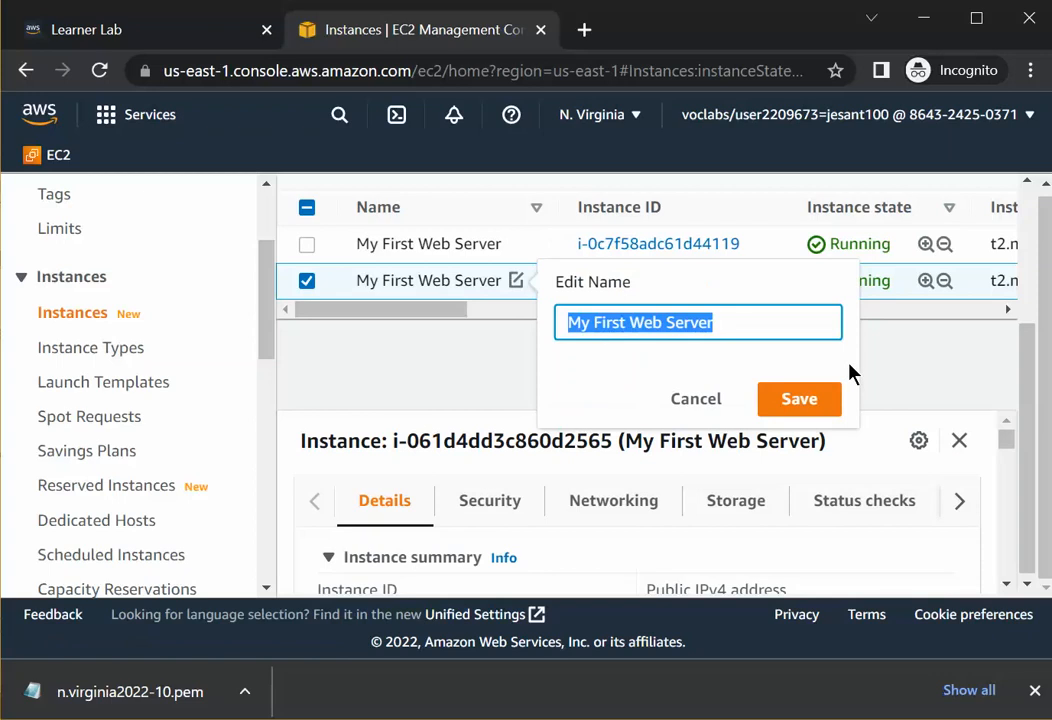
pyautogui.press('Left')
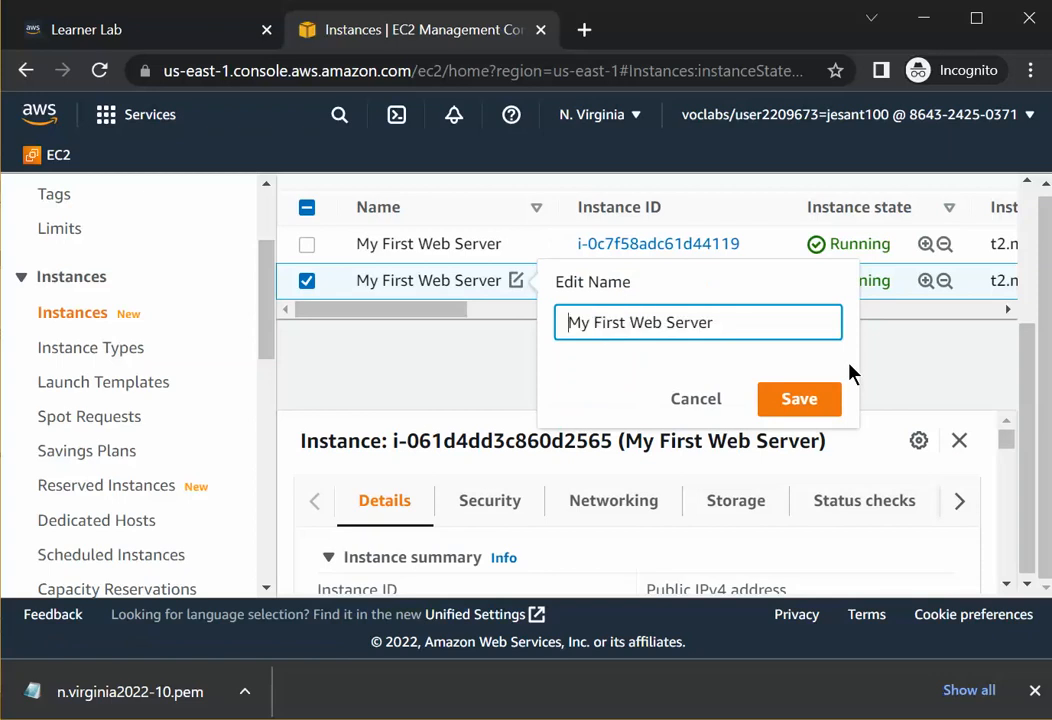
pyautogui.click(619, 324)
pyautogui.press('BackSpace')
pyautogui.press('BackSpace')
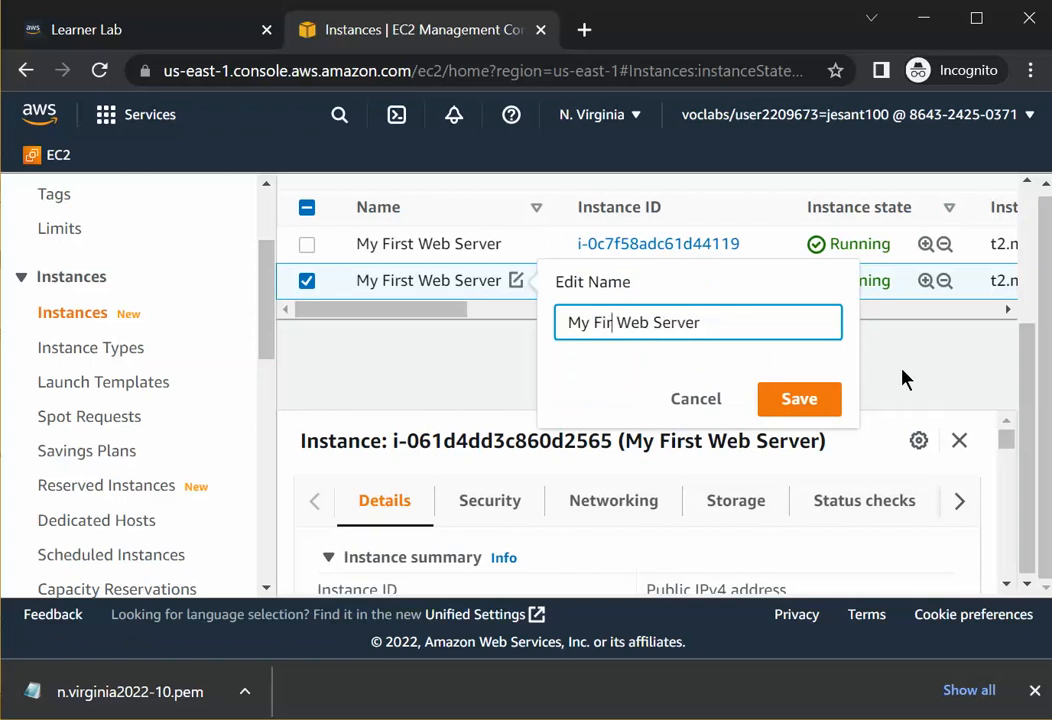
pyautogui.press('BackSpace')
pyautogui.press('BackSpace')
pyautogui.press('BackSpace')
pyautogui.write('Seco')
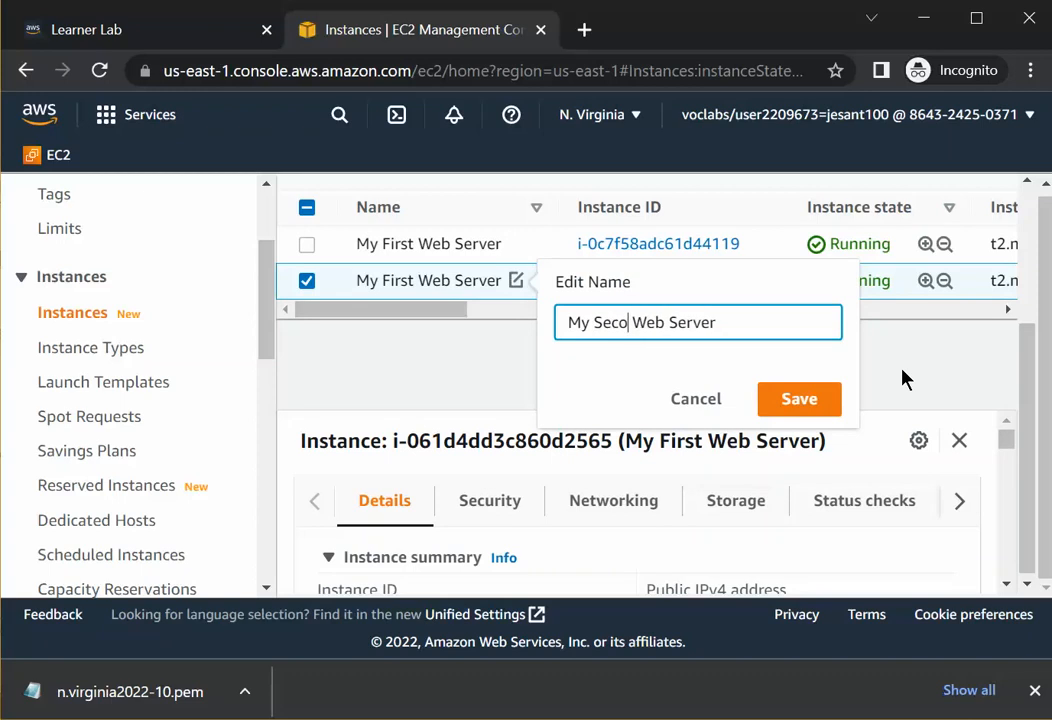
pyautogui.write('nd')
pyautogui.click(795, 405)
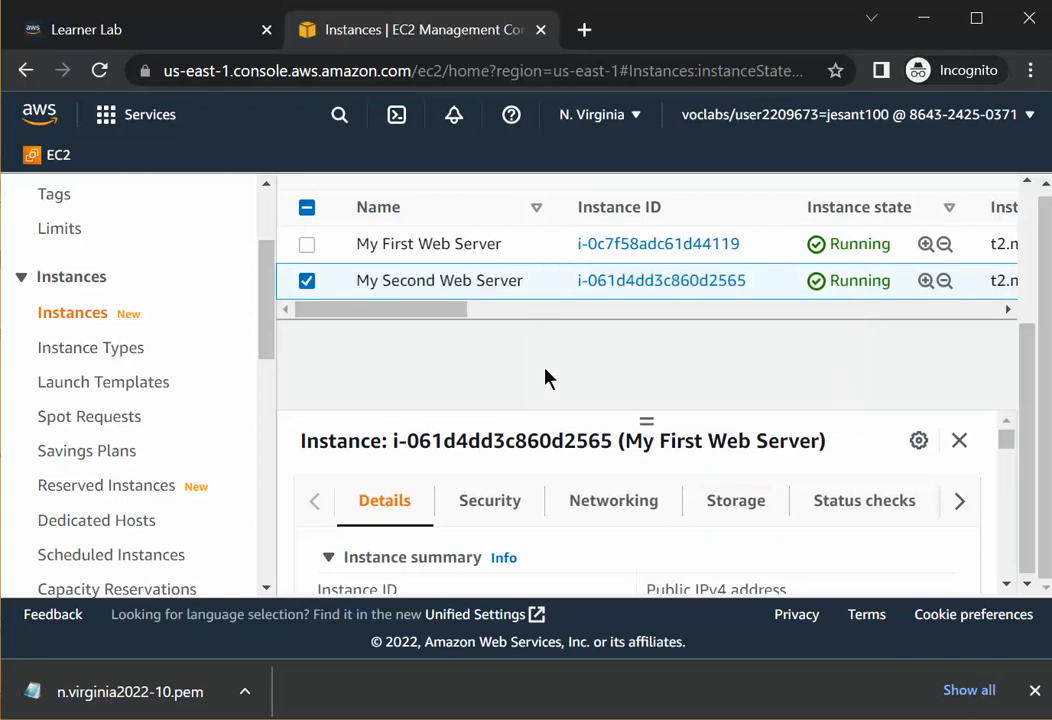
# Scroll across the instances table to examine instance type, status checks, availability zone and public IPv4 DNS.
pyautogui.moveTo(416, 312); pyautogui.dragTo(466, 318)
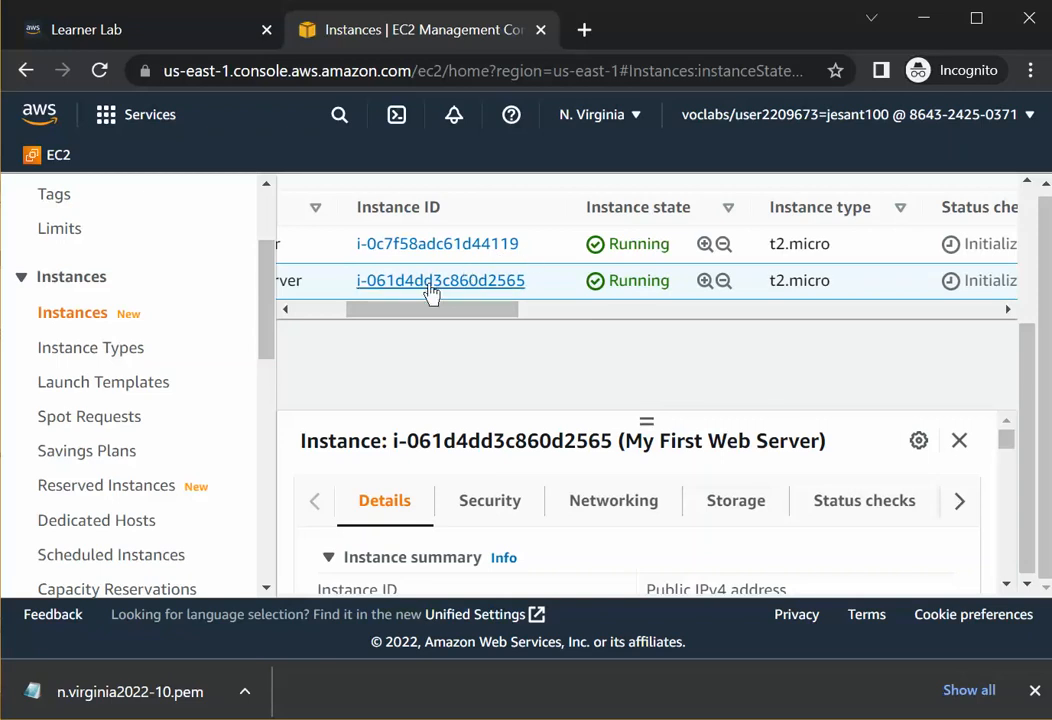
pyautogui.moveTo(411, 311); pyautogui.dragTo(475, 313)
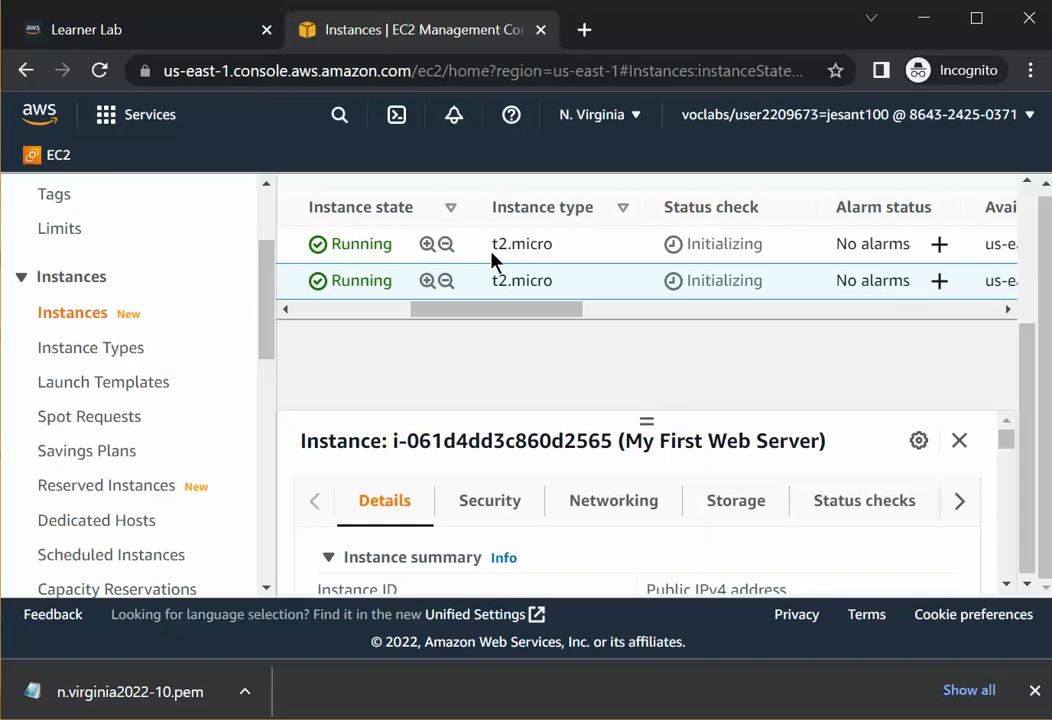
pyautogui.moveTo(490, 244); pyautogui.dragTo(554, 244)
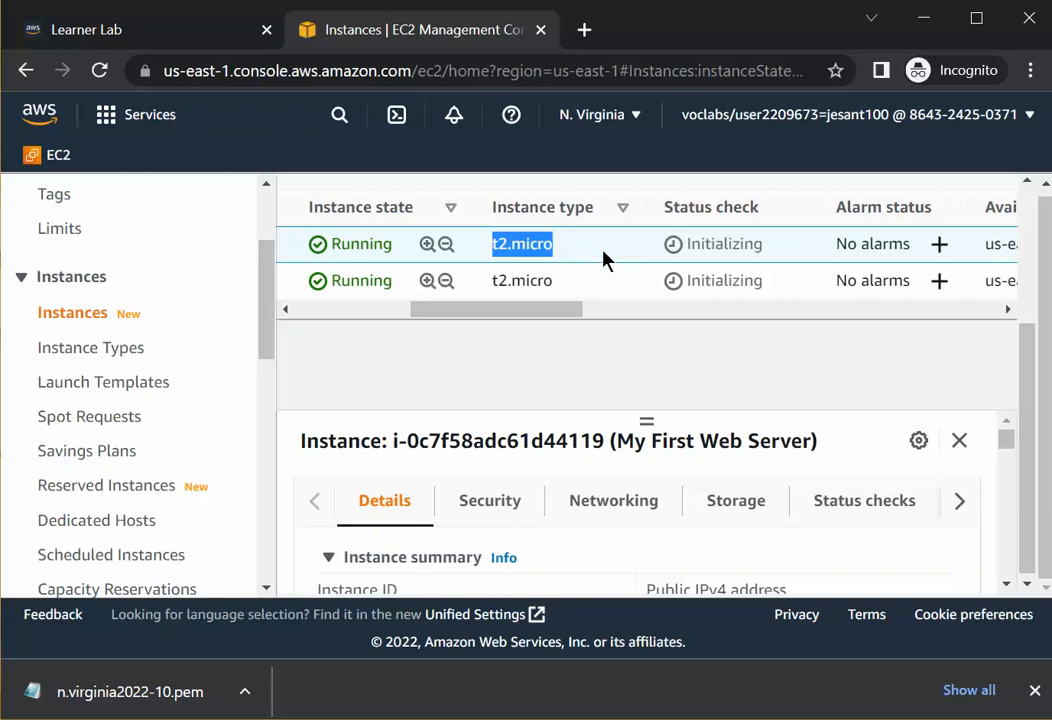
pyautogui.moveTo(568, 310); pyautogui.dragTo(651, 310)
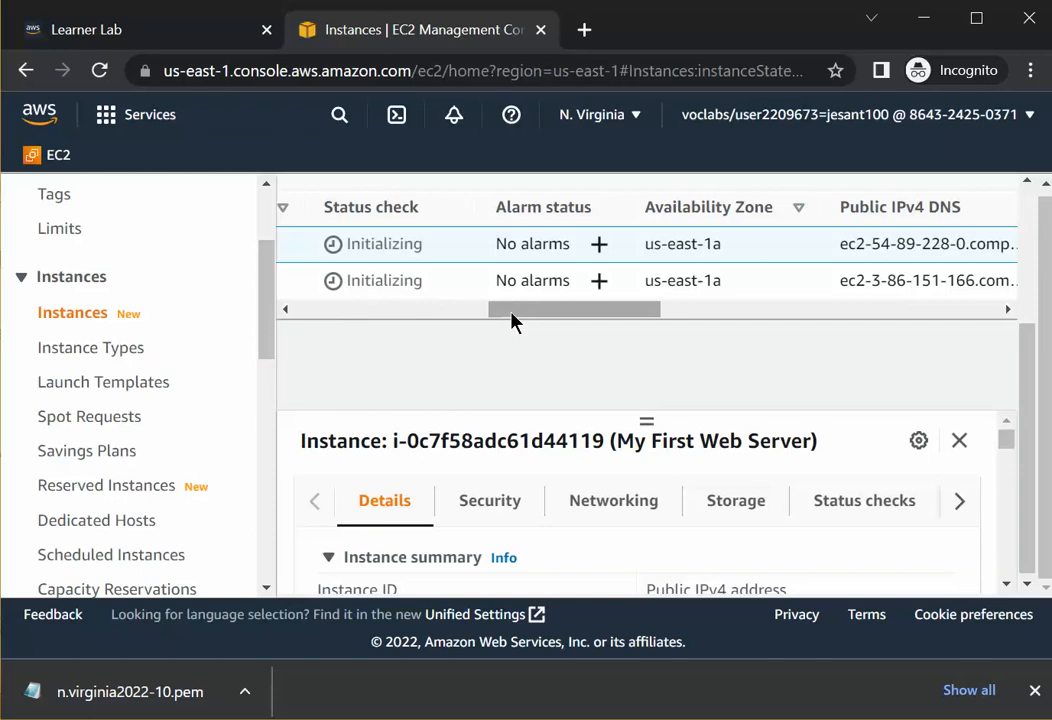
pyautogui.moveTo(512, 320); pyautogui.dragTo(535, 317)
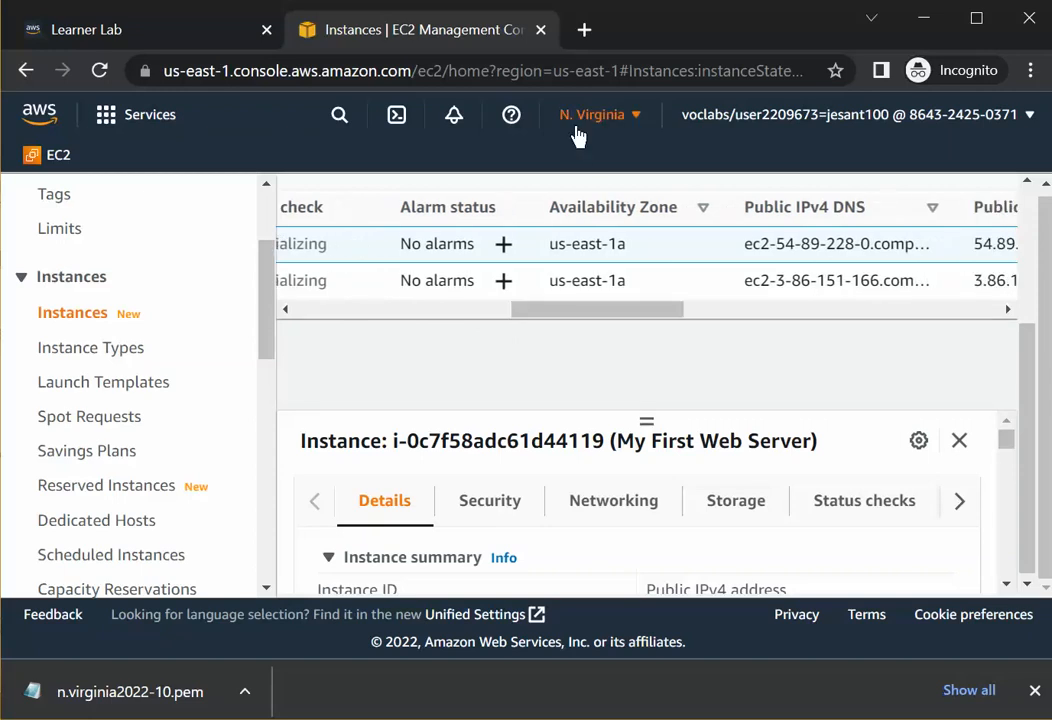
# Check the selected region and compare both instances' availability zones, public IPv4 addresses and key pair names.
pyautogui.click(634, 115)
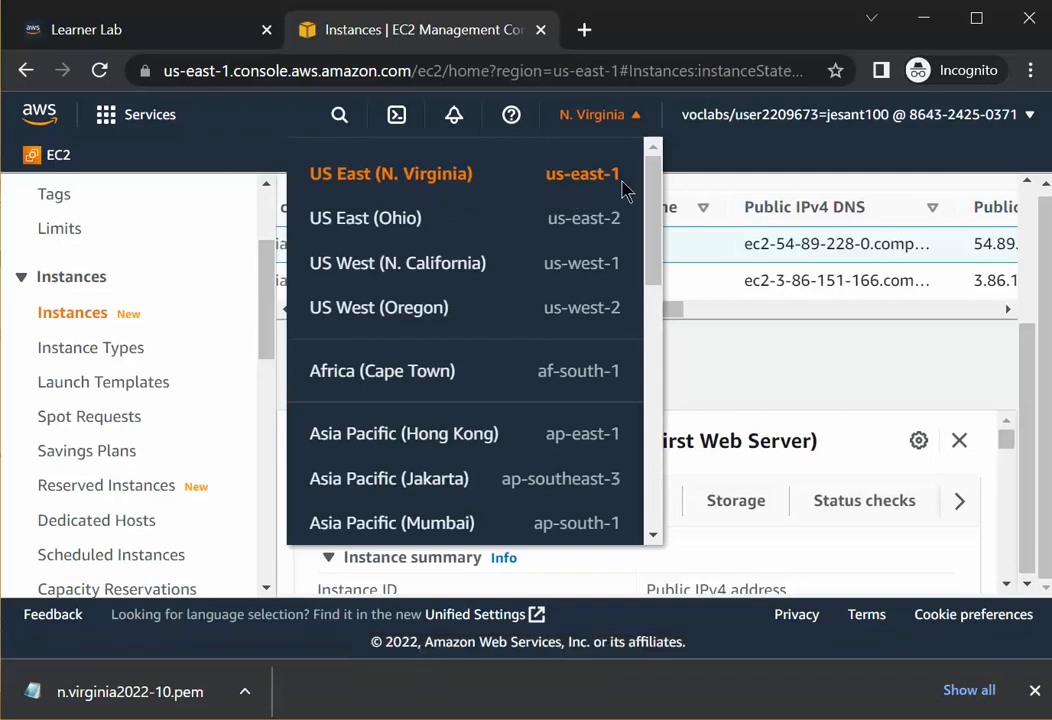
pyautogui.click(702, 158)
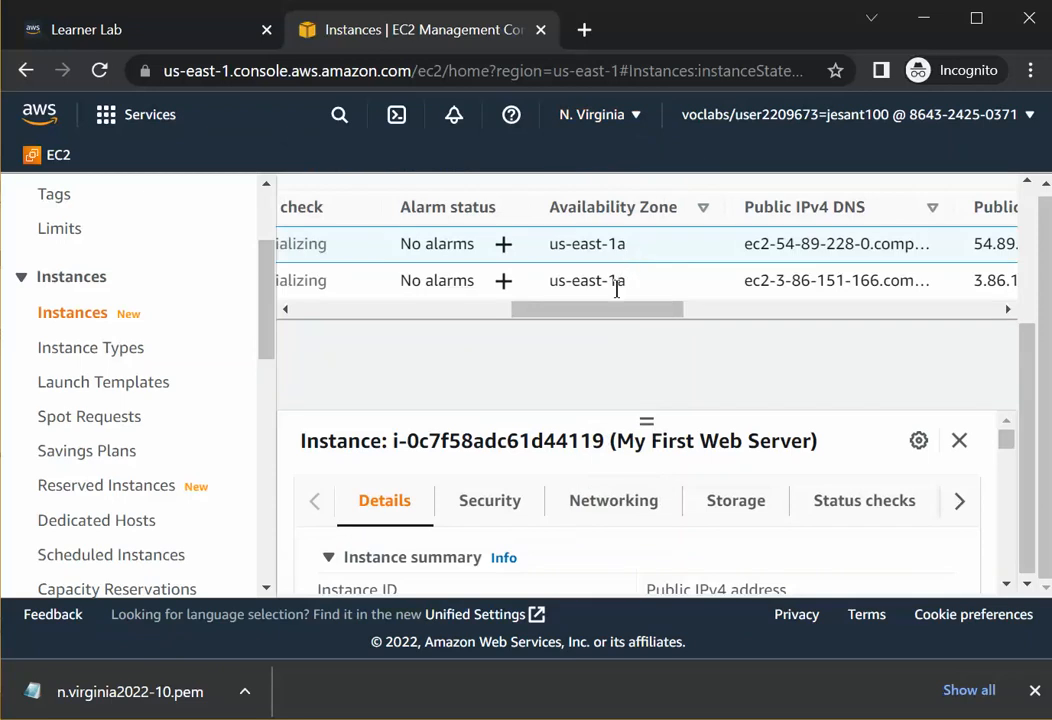
pyautogui.moveTo(621, 252); pyautogui.dragTo(616, 283)
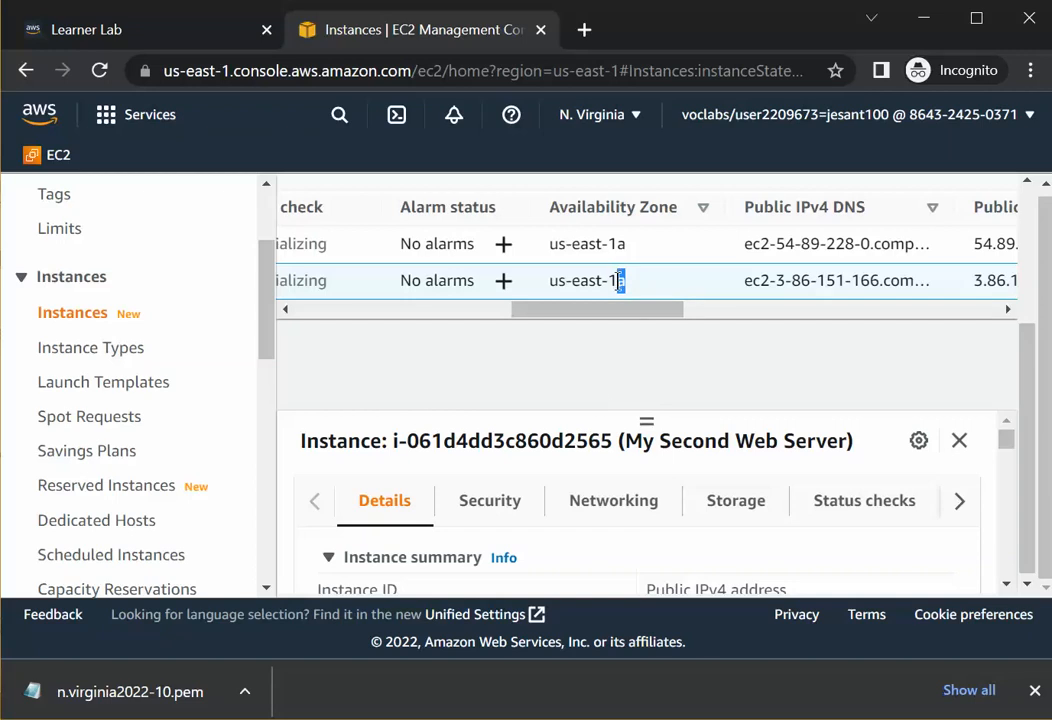
pyautogui.moveTo(545, 243); pyautogui.dragTo(612, 243)
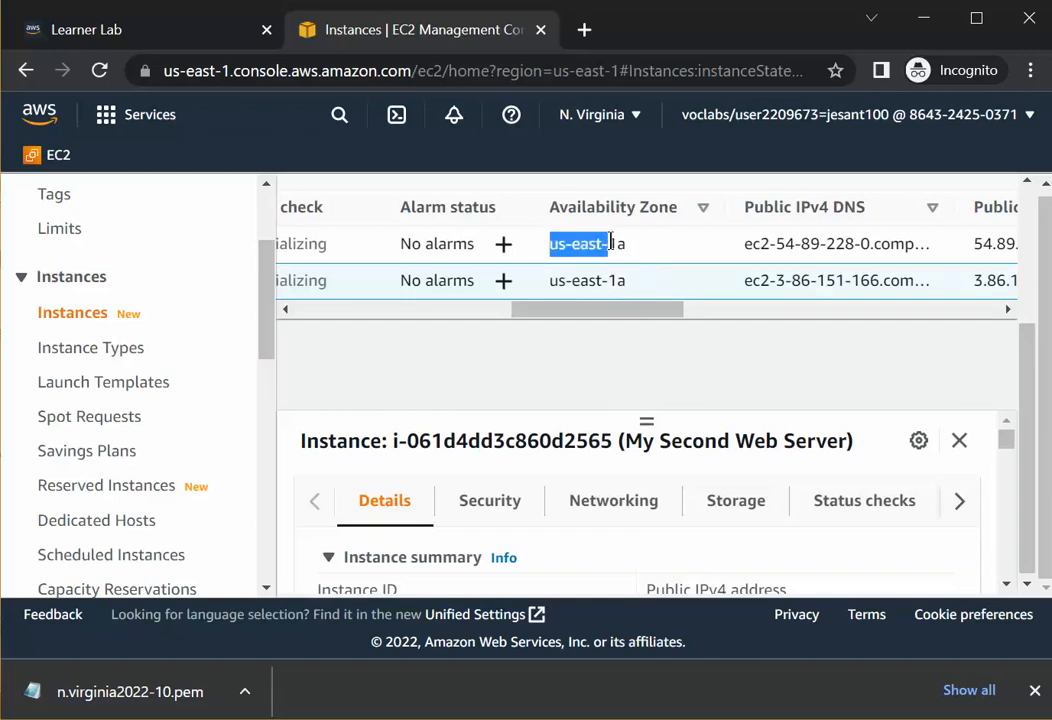
pyautogui.click(630, 250)
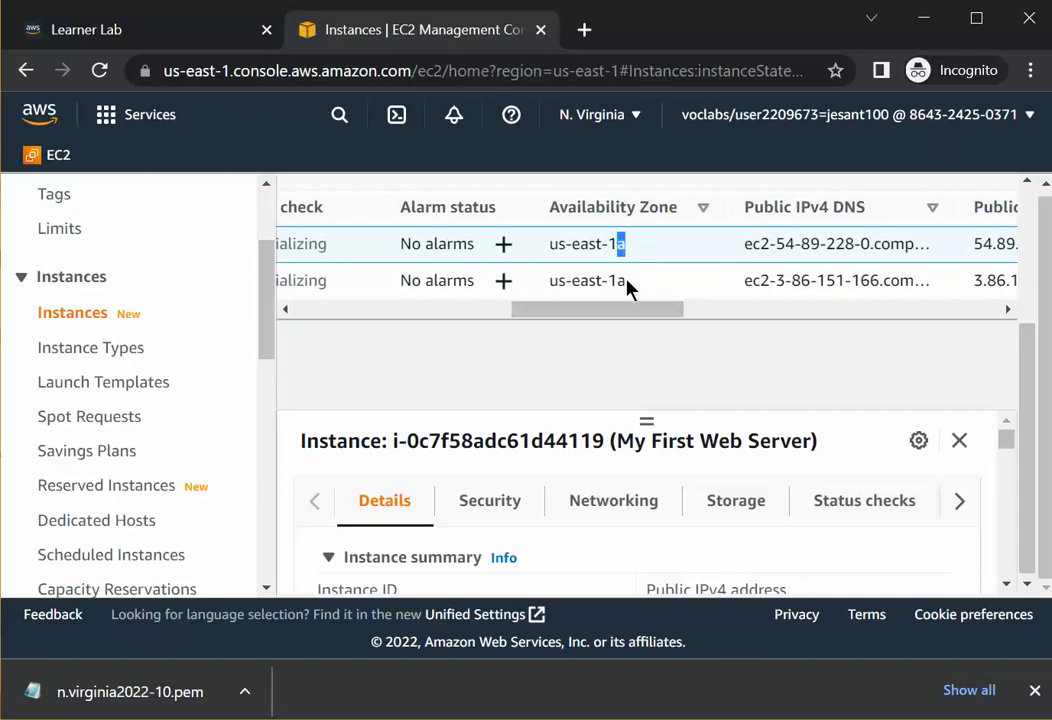
pyautogui.moveTo(614, 282); pyautogui.dragTo(627, 283)
pyautogui.click(585, 297)
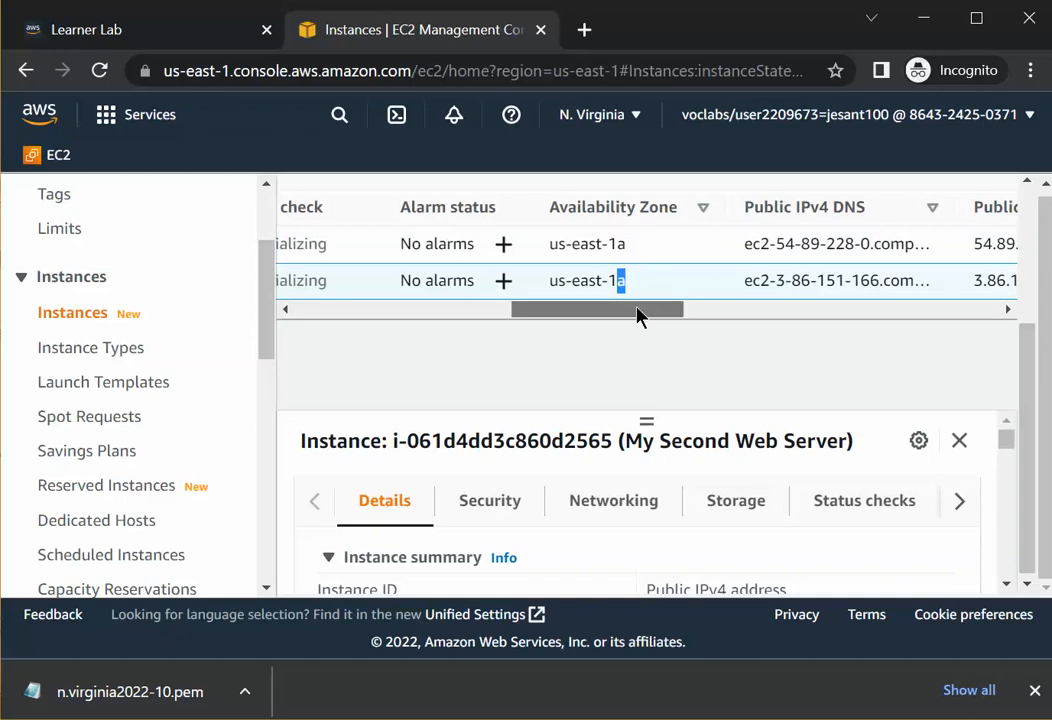
pyautogui.moveTo(637, 315)
pyautogui.mouseDown()
pyautogui.moveTo(521, 315)
pyautogui.moveTo(580, 317)
pyautogui.moveTo(553, 298)
pyautogui.moveTo(658, 315)
pyautogui.mouseUp()
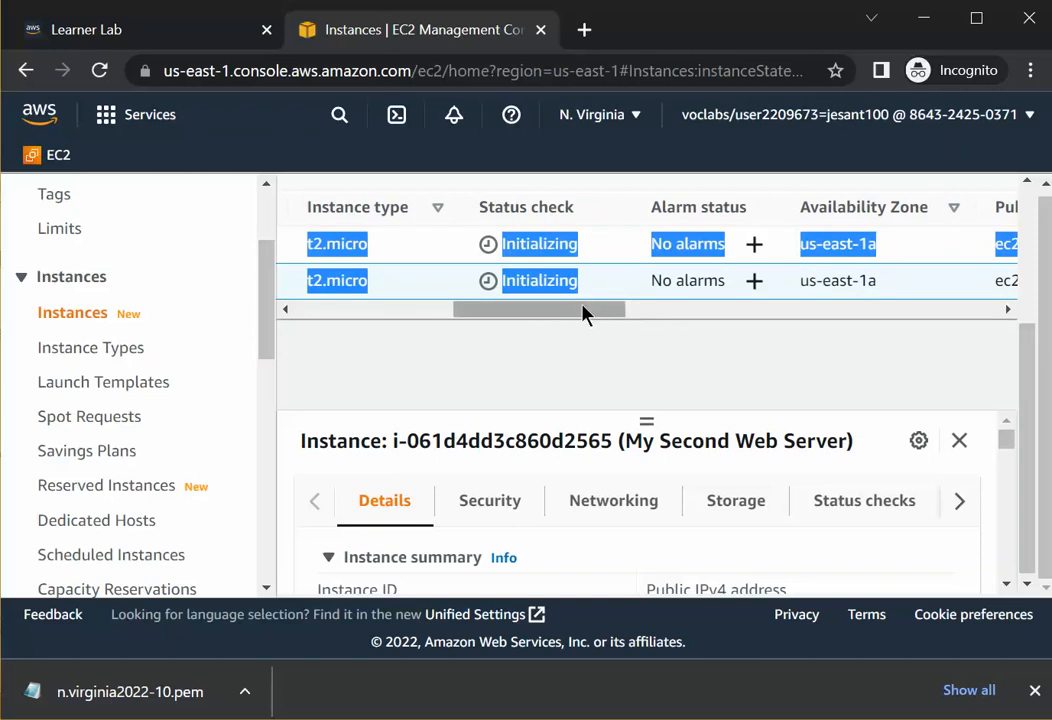
pyautogui.moveTo(588, 304); pyautogui.dragTo(721, 308)
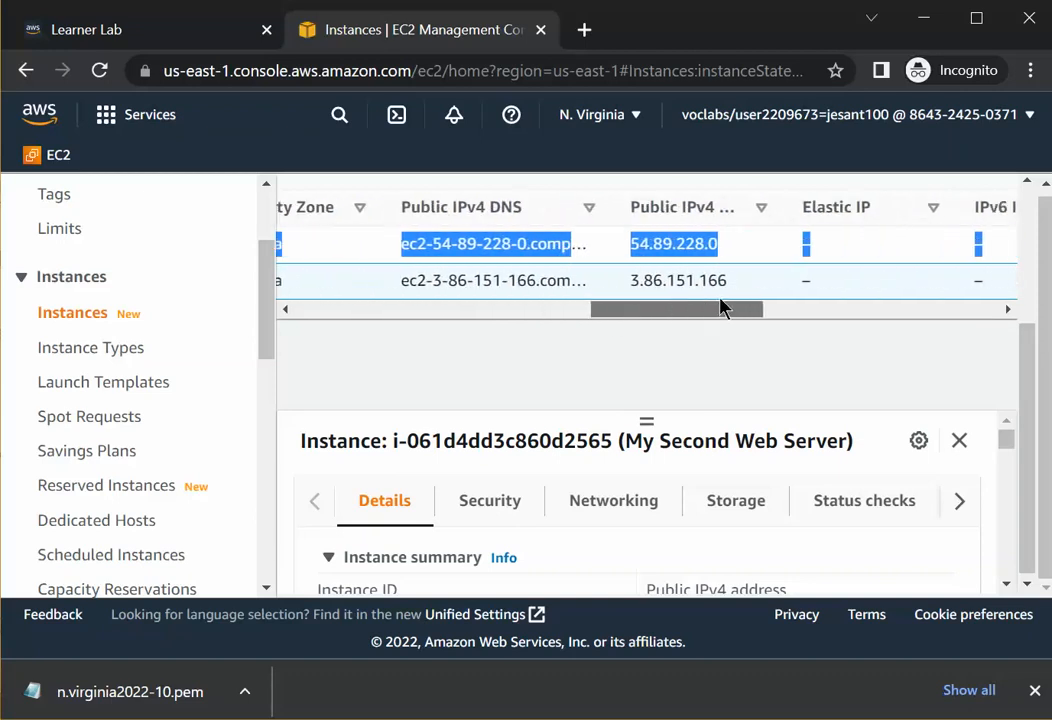
pyautogui.click(742, 250)
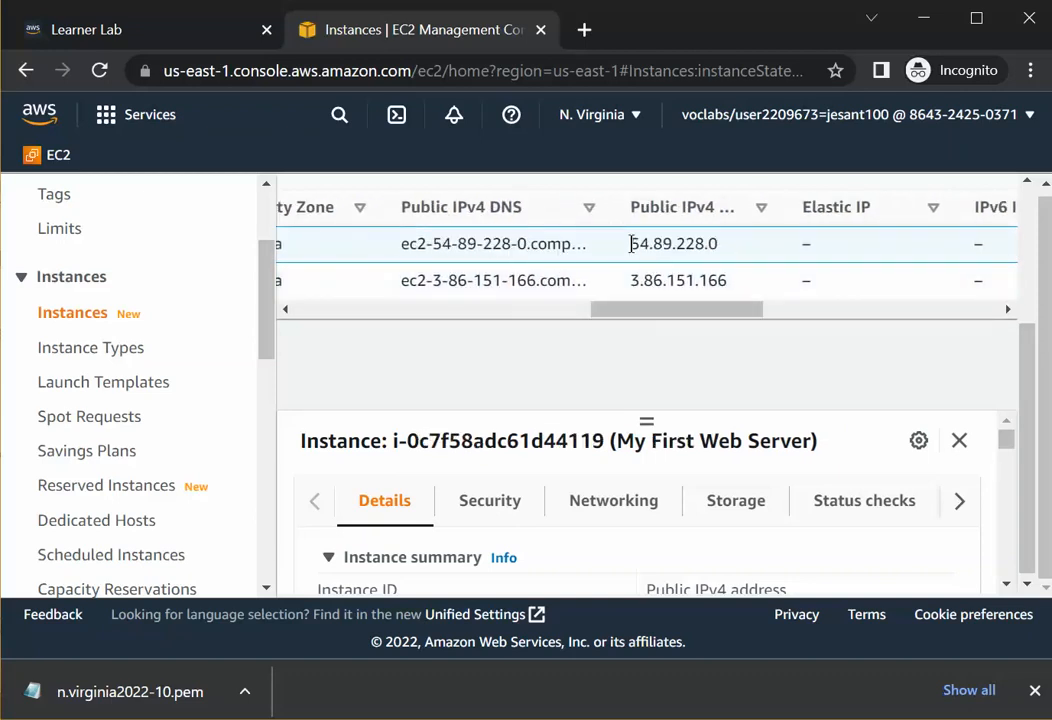
pyautogui.moveTo(630, 244); pyautogui.dragTo(721, 249)
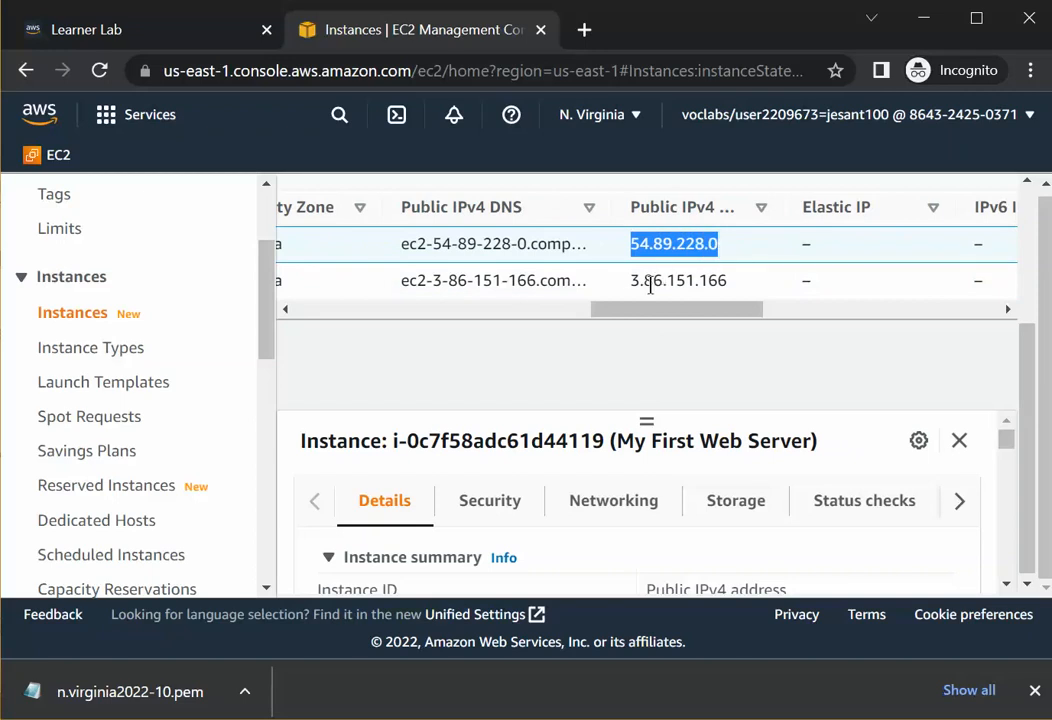
pyautogui.moveTo(630, 283); pyautogui.dragTo(690, 283)
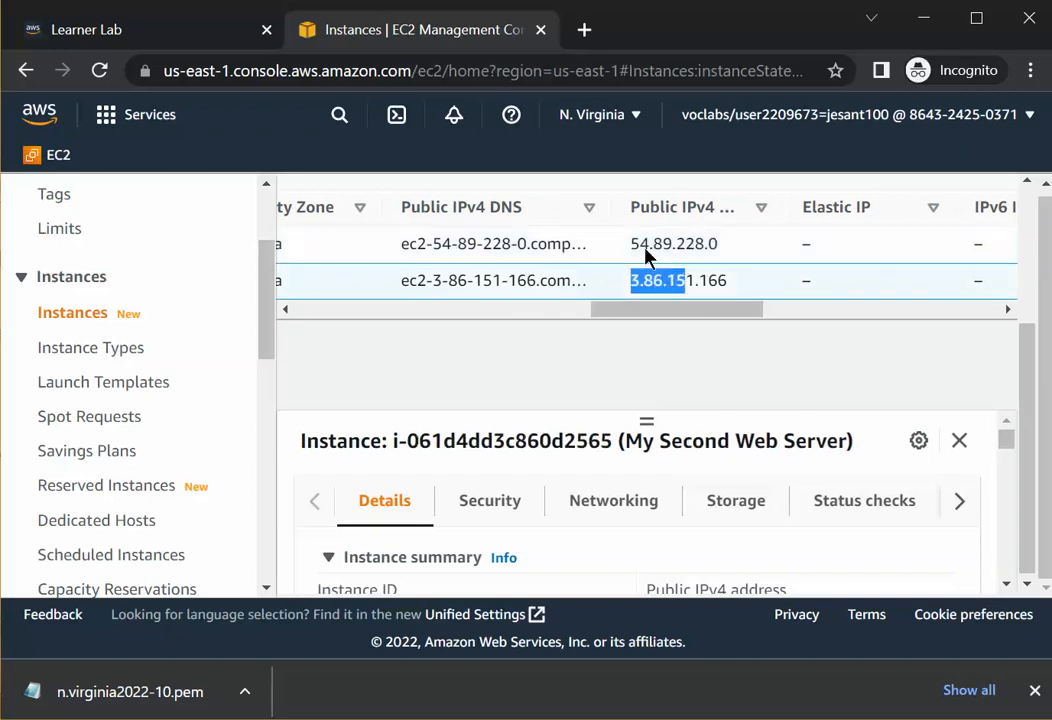
pyautogui.moveTo(630, 245); pyautogui.dragTo(727, 254)
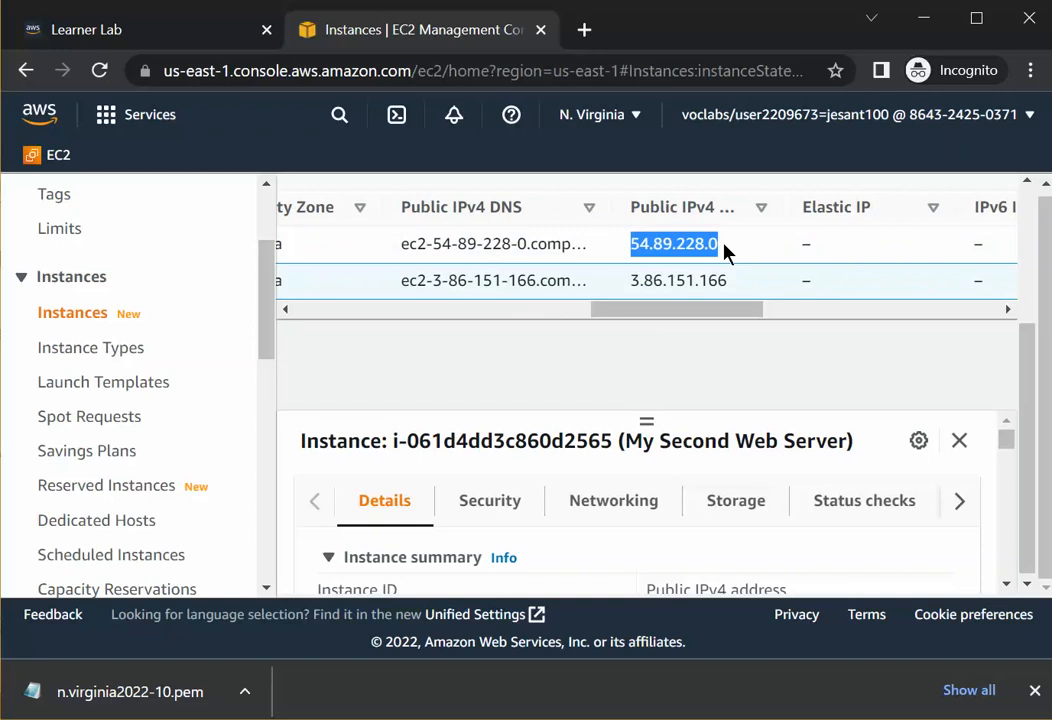
pyautogui.moveTo(630, 285); pyautogui.dragTo(937, 293)
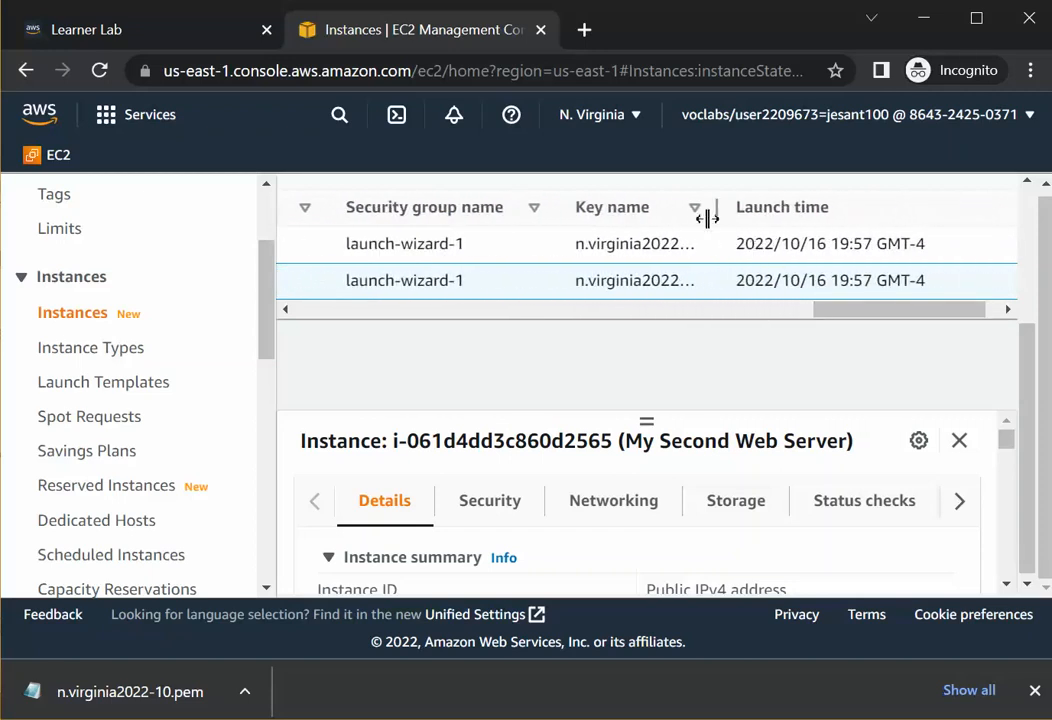
pyautogui.moveTo(722, 209)
pyautogui.mouseDown()
pyautogui.moveTo(748, 223)
pyautogui.moveTo(731, 226)
pyautogui.mouseUp()
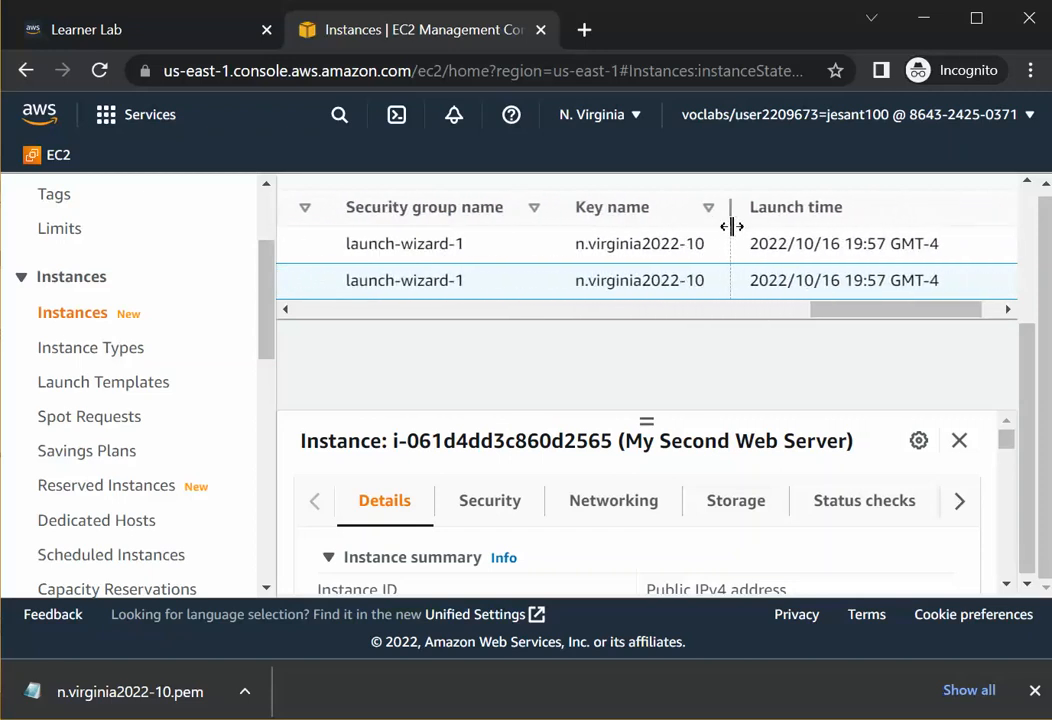
pyautogui.moveTo(575, 245); pyautogui.dragTo(710, 243)
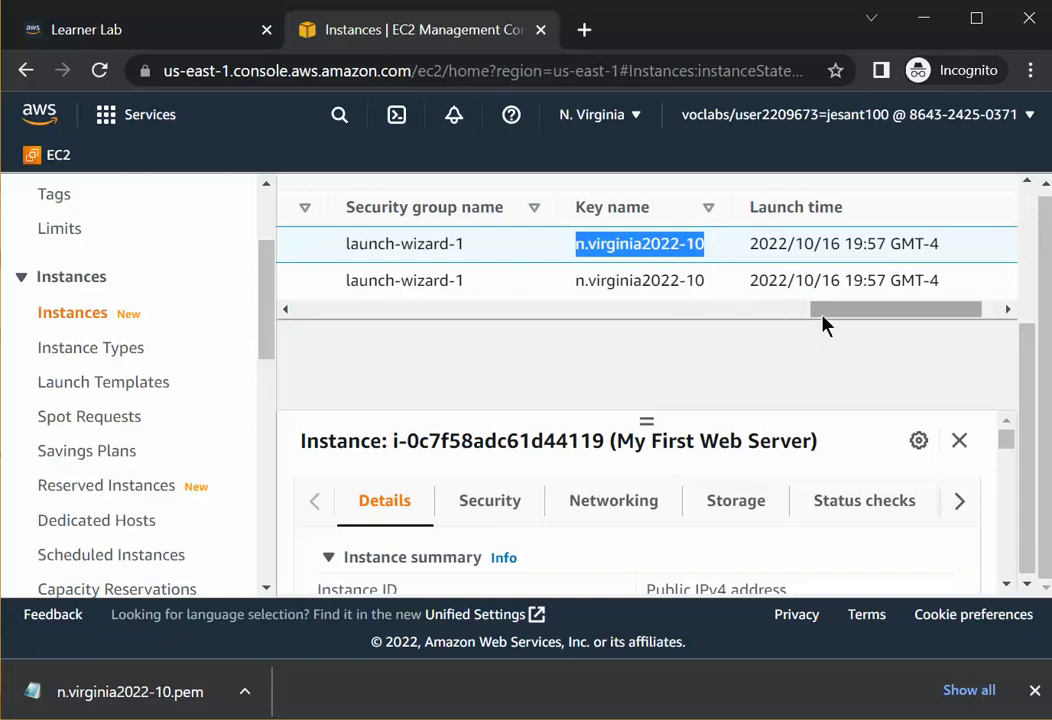
pyautogui.moveTo(838, 312); pyautogui.dragTo(871, 308)
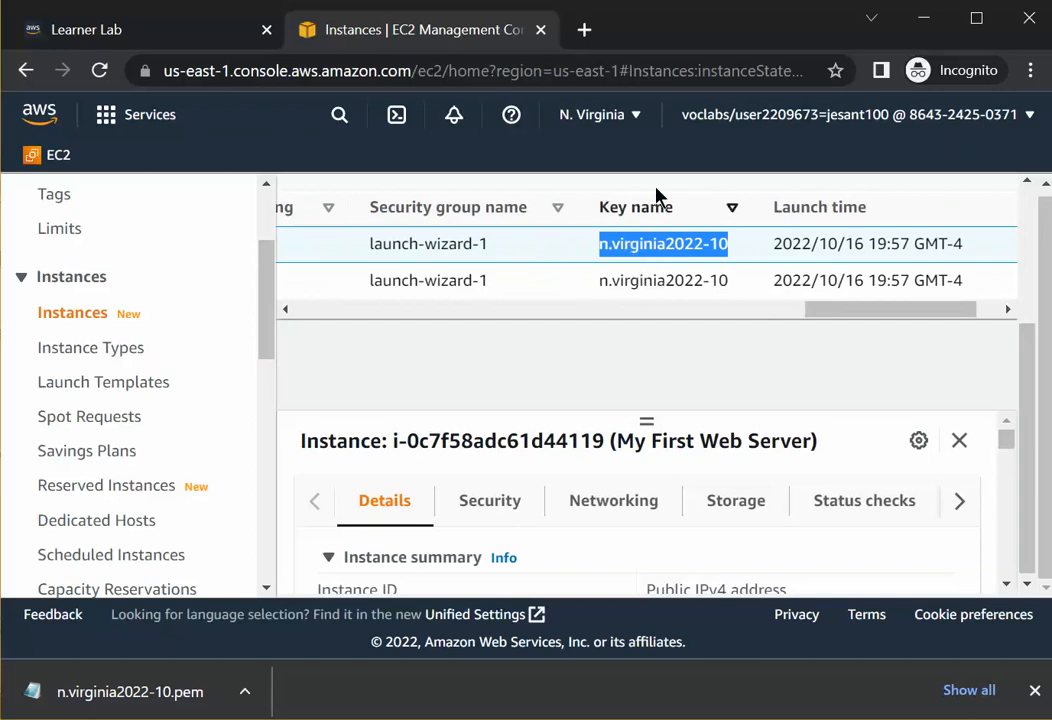
# Recheck the selected region and scroll the instances table back to the Name column.
pyautogui.click(637, 119)
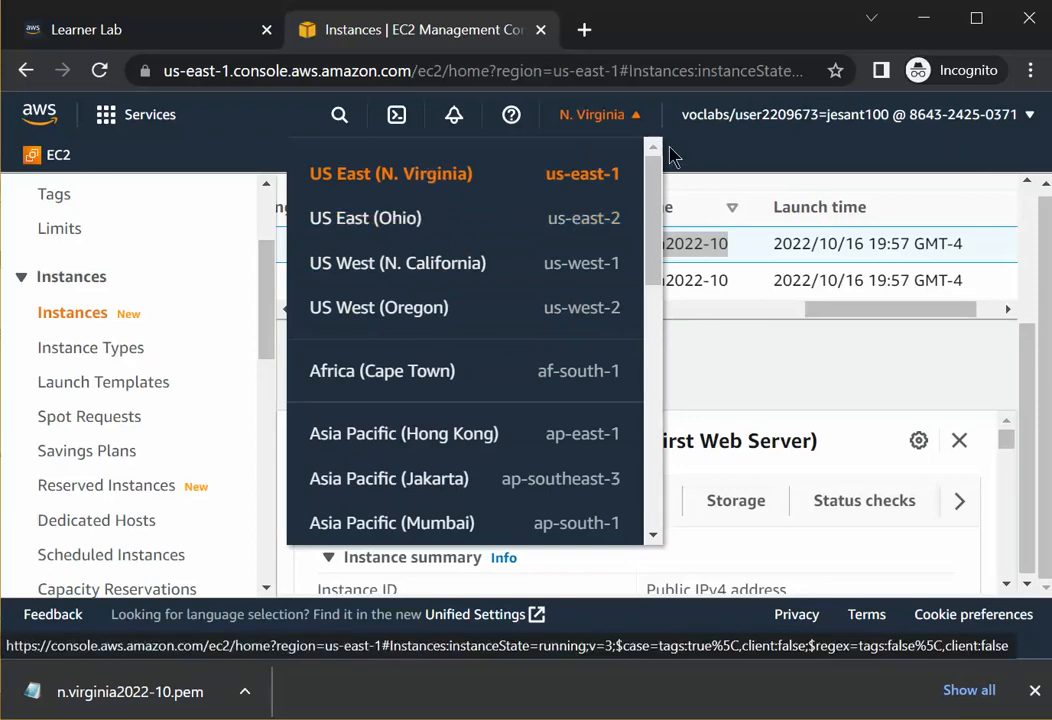
pyautogui.click(720, 160)
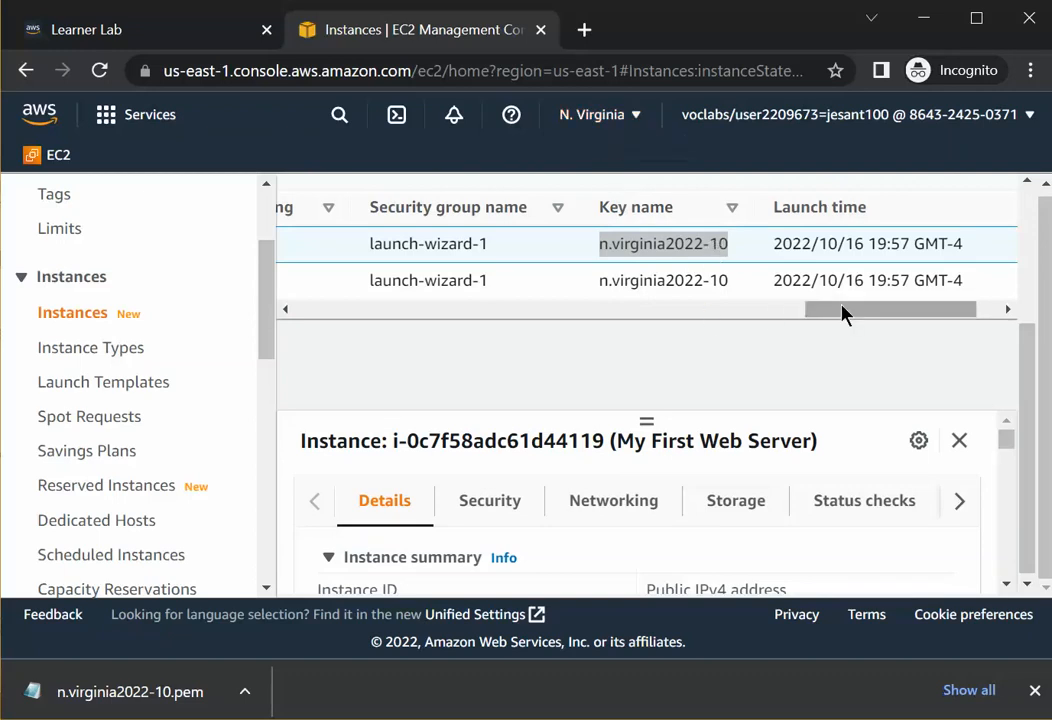
pyautogui.moveTo(840, 305); pyautogui.dragTo(477, 347)
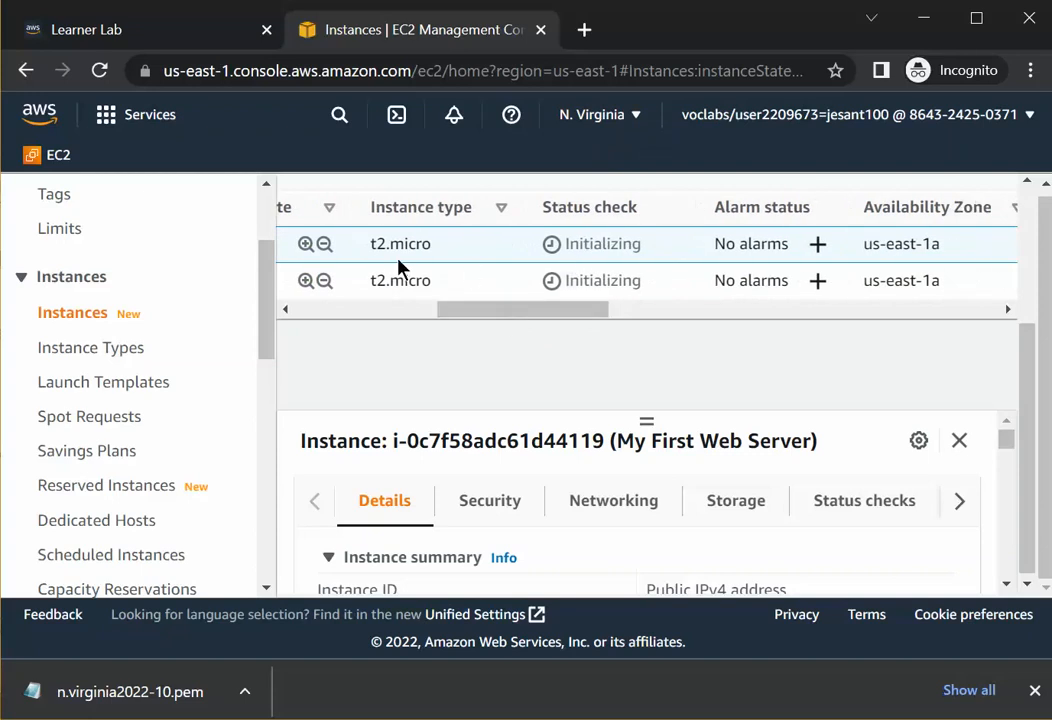
pyautogui.moveTo(517, 312); pyautogui.dragTo(330, 322)
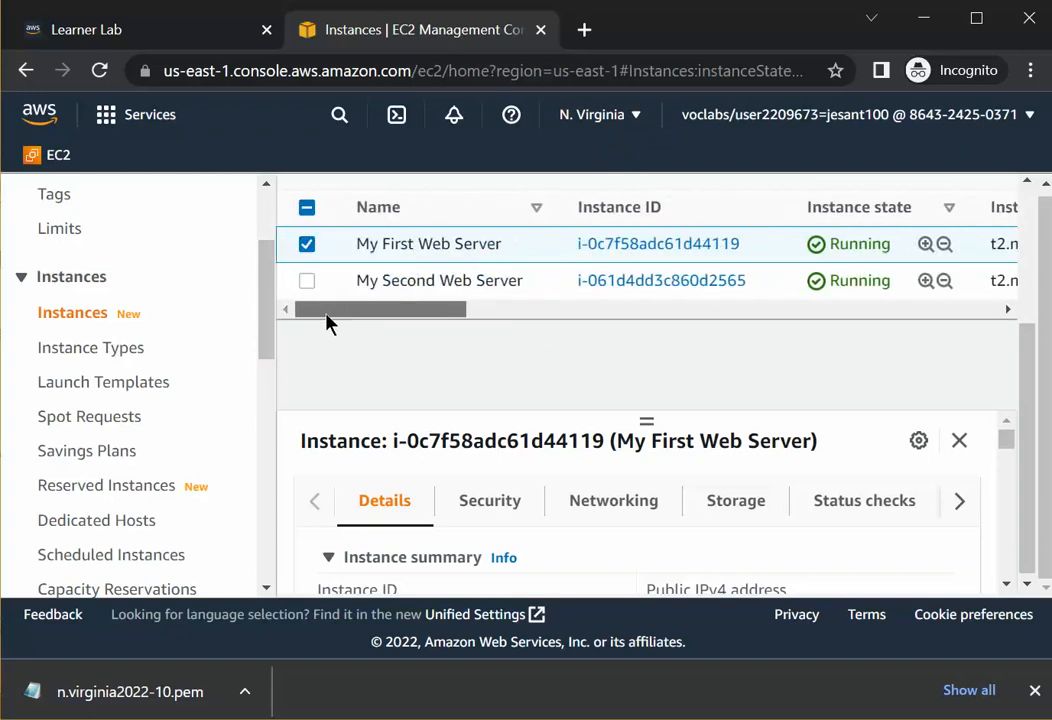
pyautogui.click(305, 246)
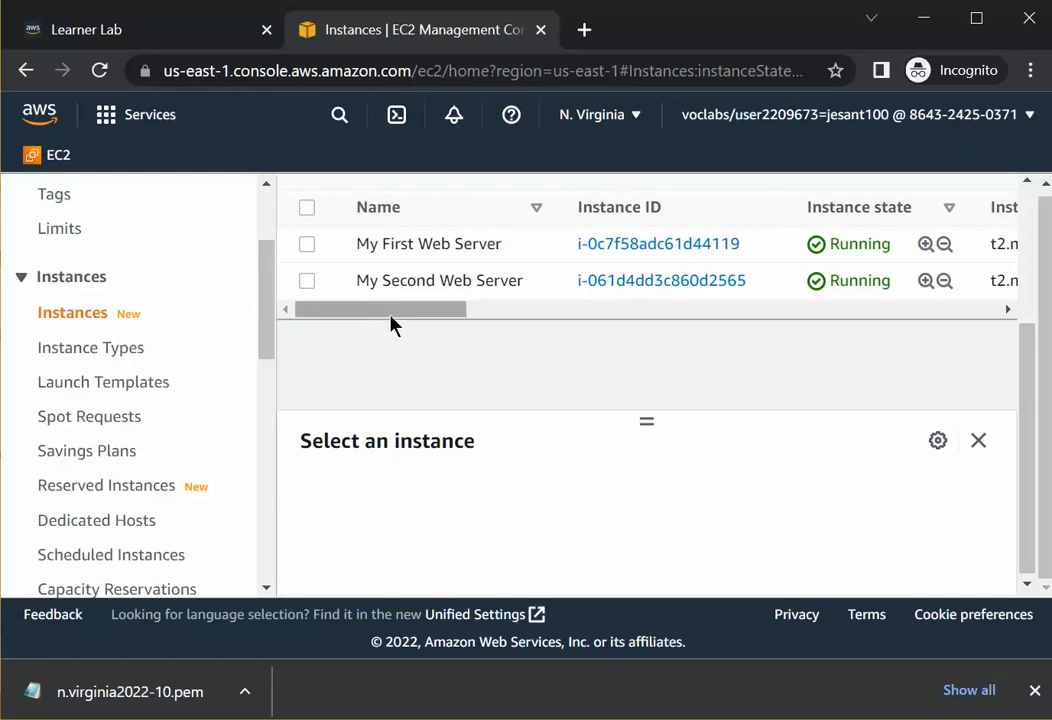
pyautogui.click(594, 318)
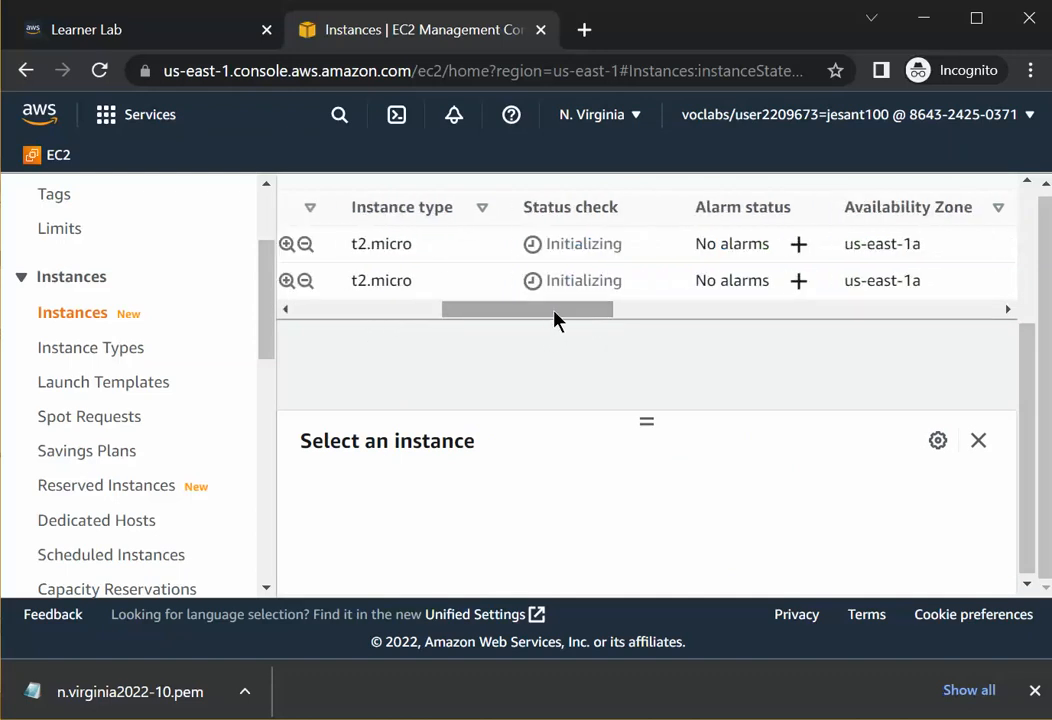
pyautogui.moveTo(556, 318); pyautogui.dragTo(376, 330)
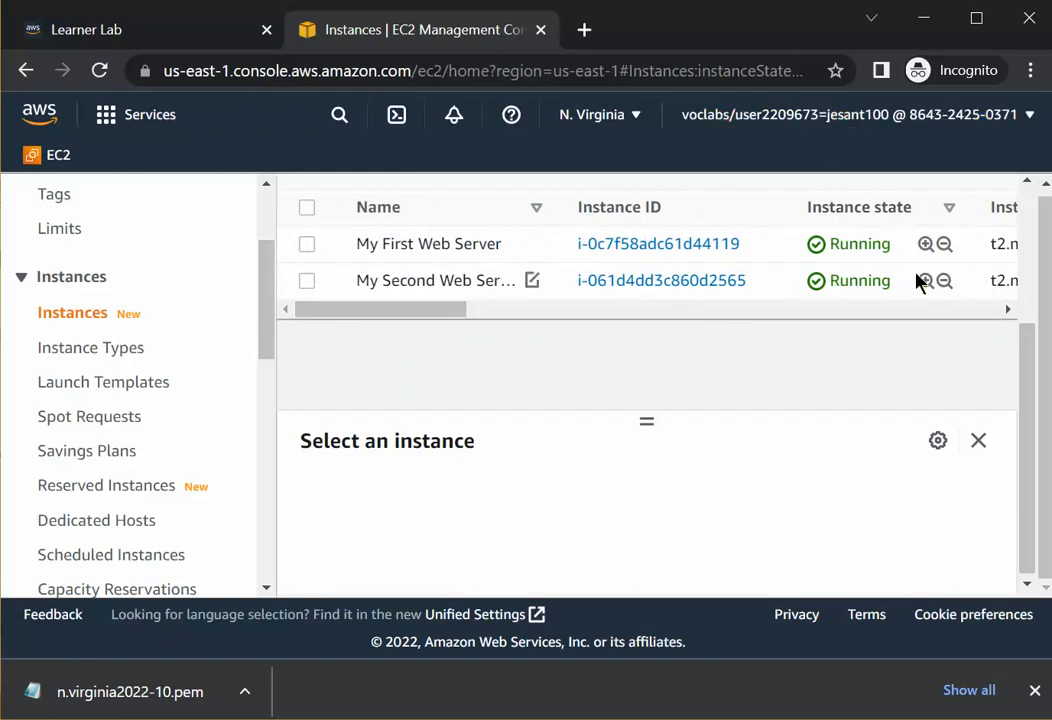
# Refresh the instances list and review both instances' status checks and public IPv4 addresses.
pyautogui.scroll(3, 890, 295)
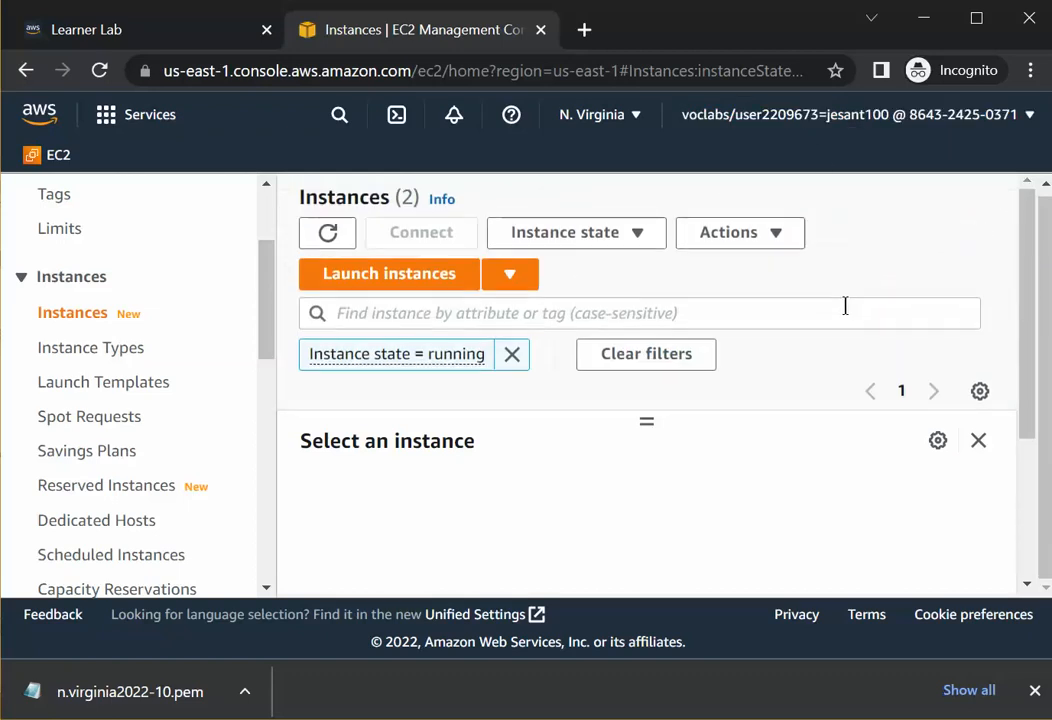
pyautogui.click(328, 236)
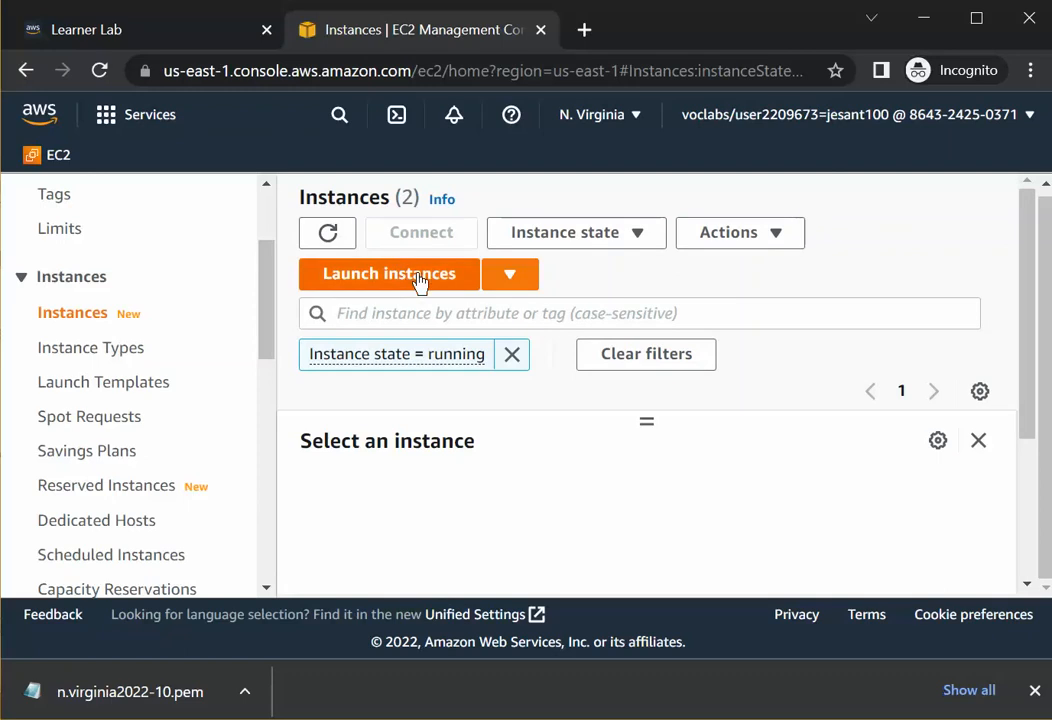
pyautogui.scroll(-3, 423, 282)
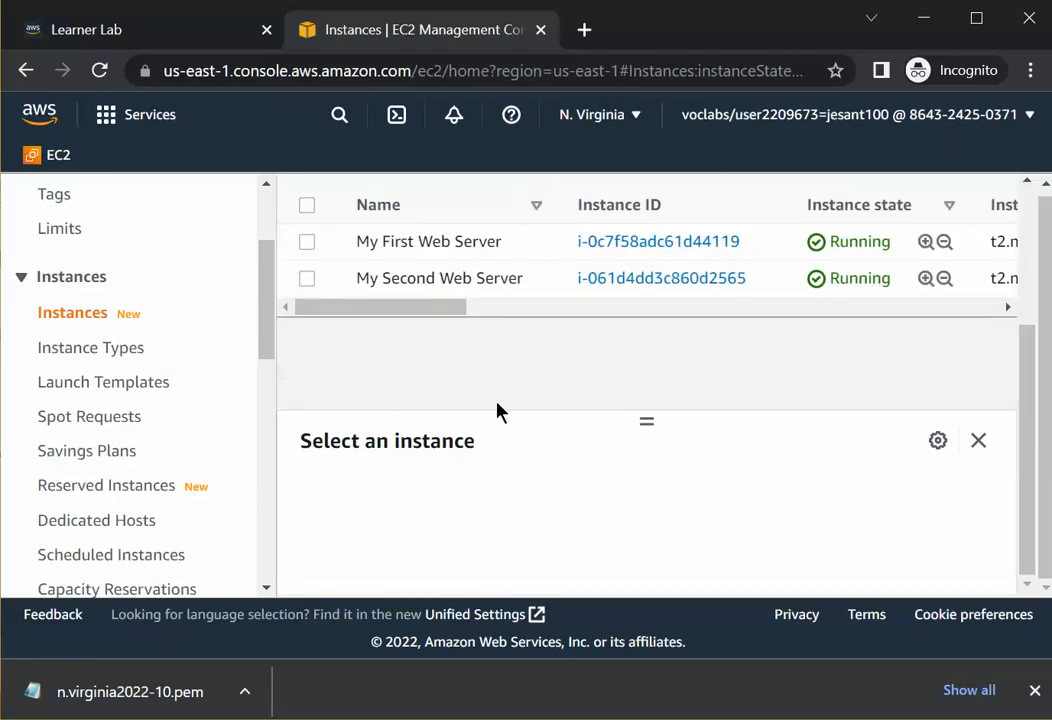
pyautogui.moveTo(390, 310); pyautogui.dragTo(551, 318)
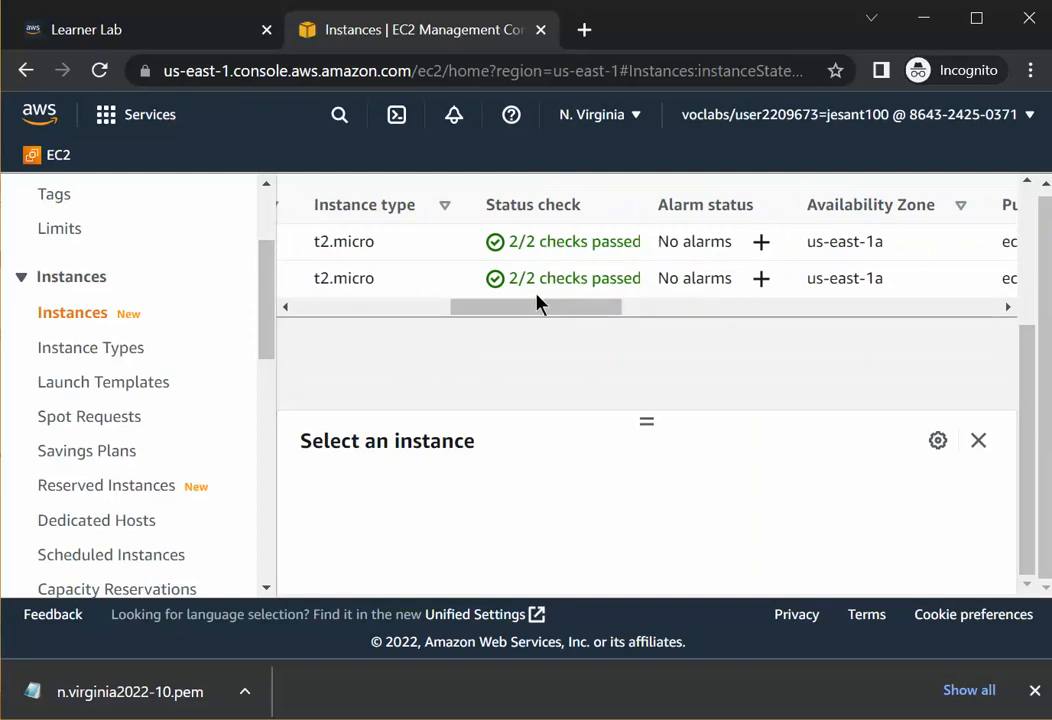
pyautogui.moveTo(531, 312); pyautogui.dragTo(697, 324)
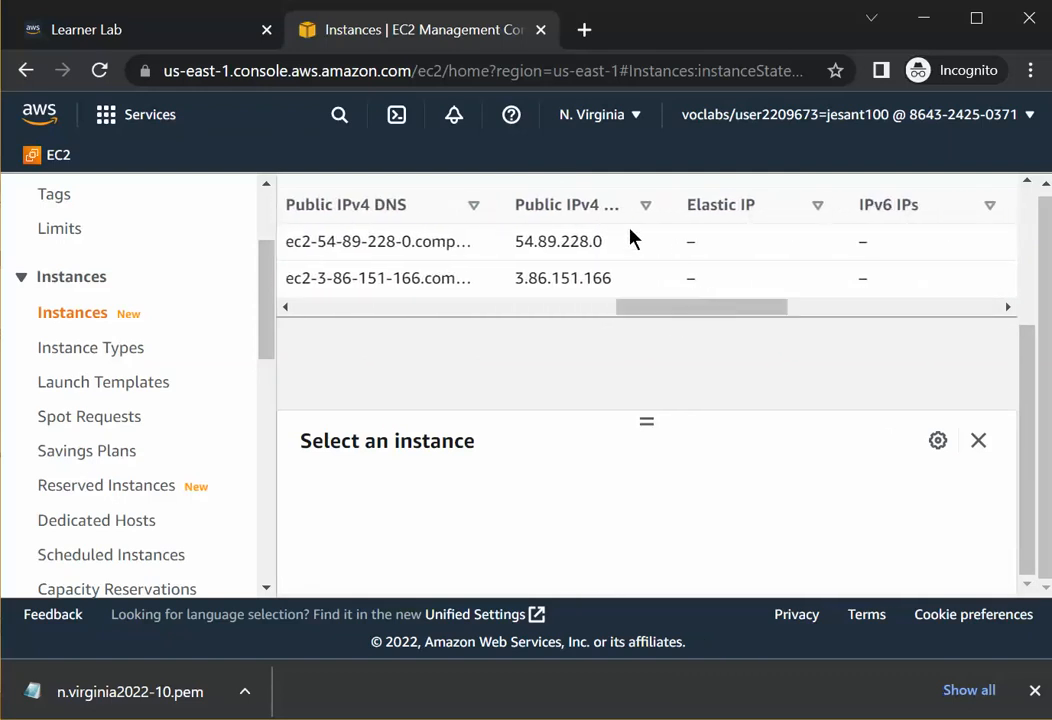
pyautogui.moveTo(602, 242); pyautogui.dragTo(522, 263)
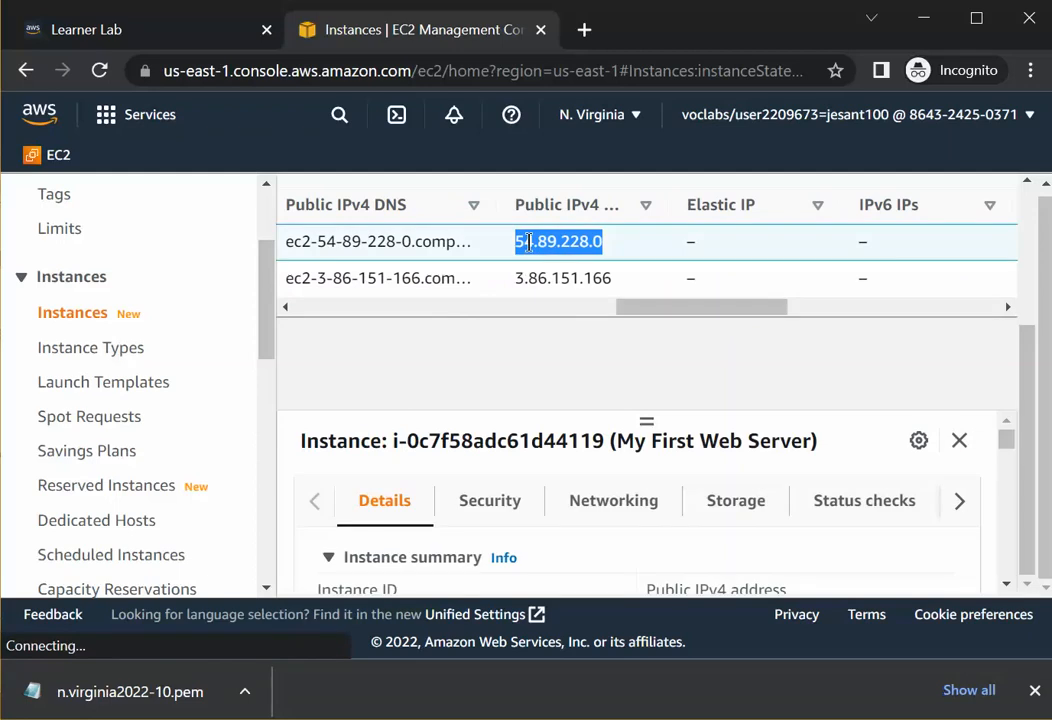
pyautogui.rightClick(528, 242)
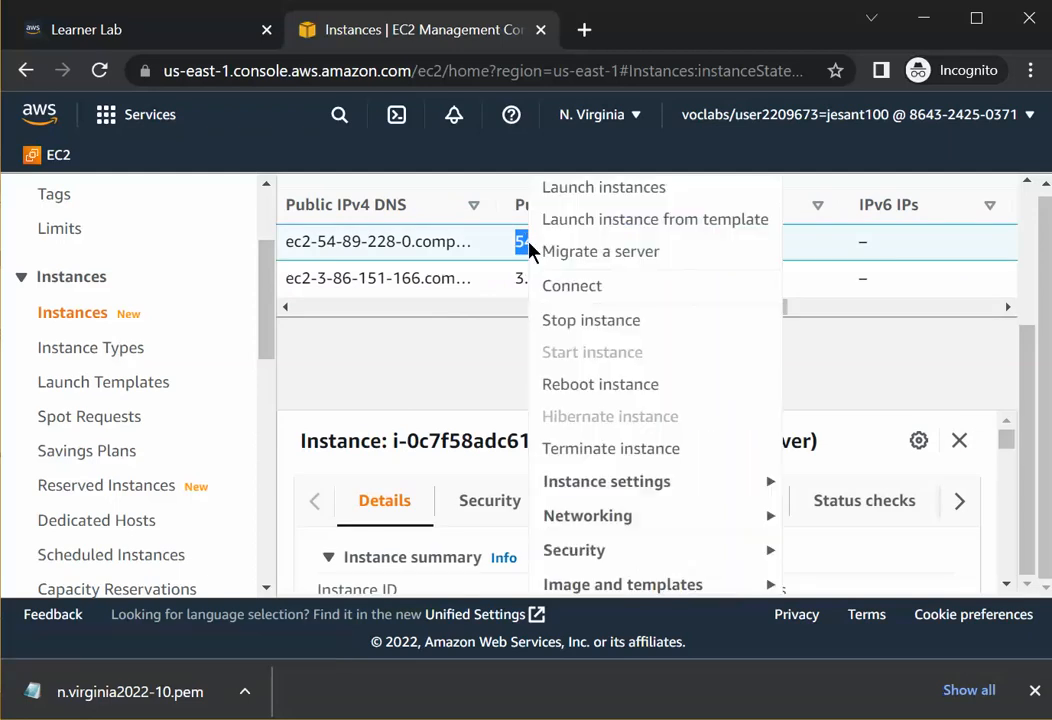
pyautogui.click(493, 312)
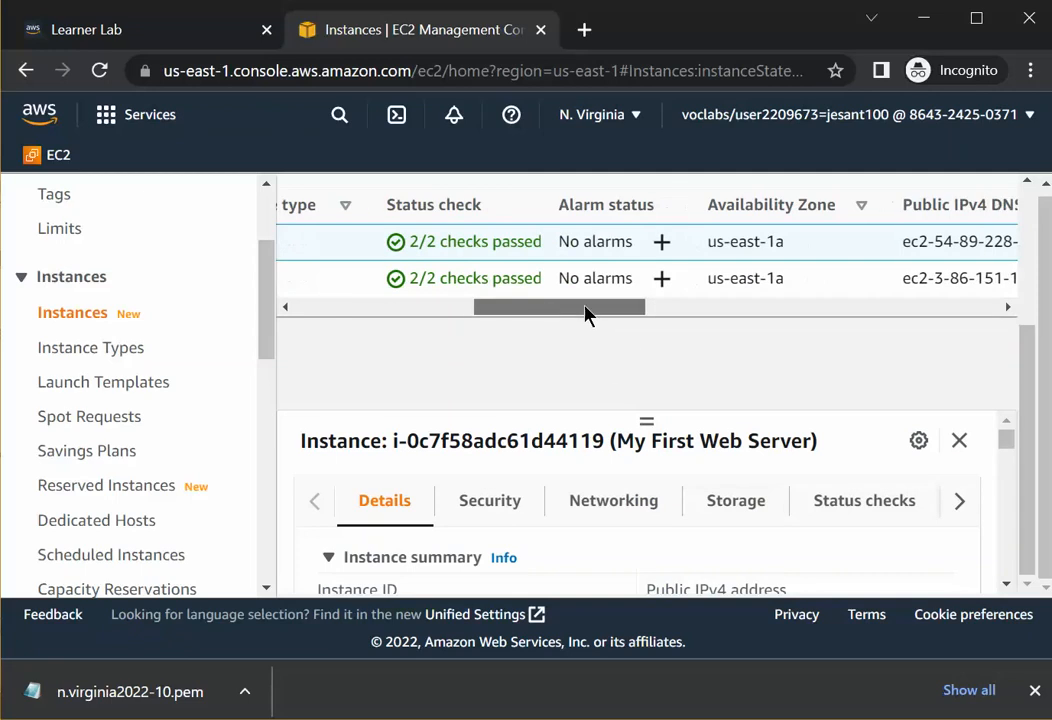
# Open My First Web Server's public IPv4 address from its details panel in a new browser tab.
pyautogui.moveTo(587, 314); pyautogui.dragTo(612, 316)
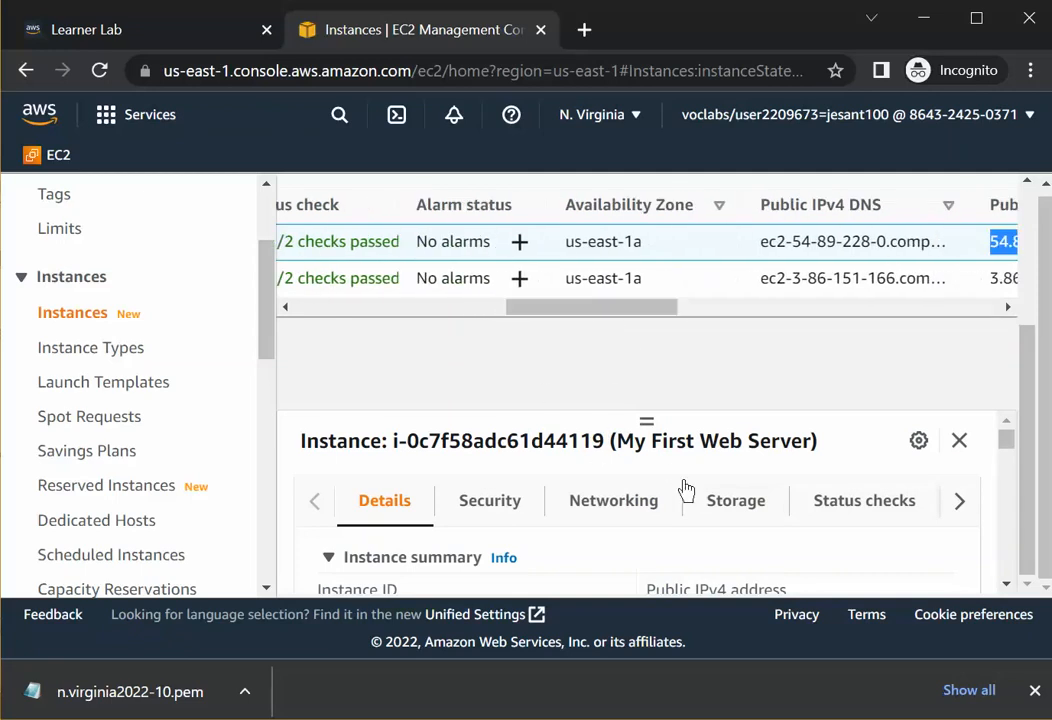
pyautogui.scroll(-1, 735, 547)
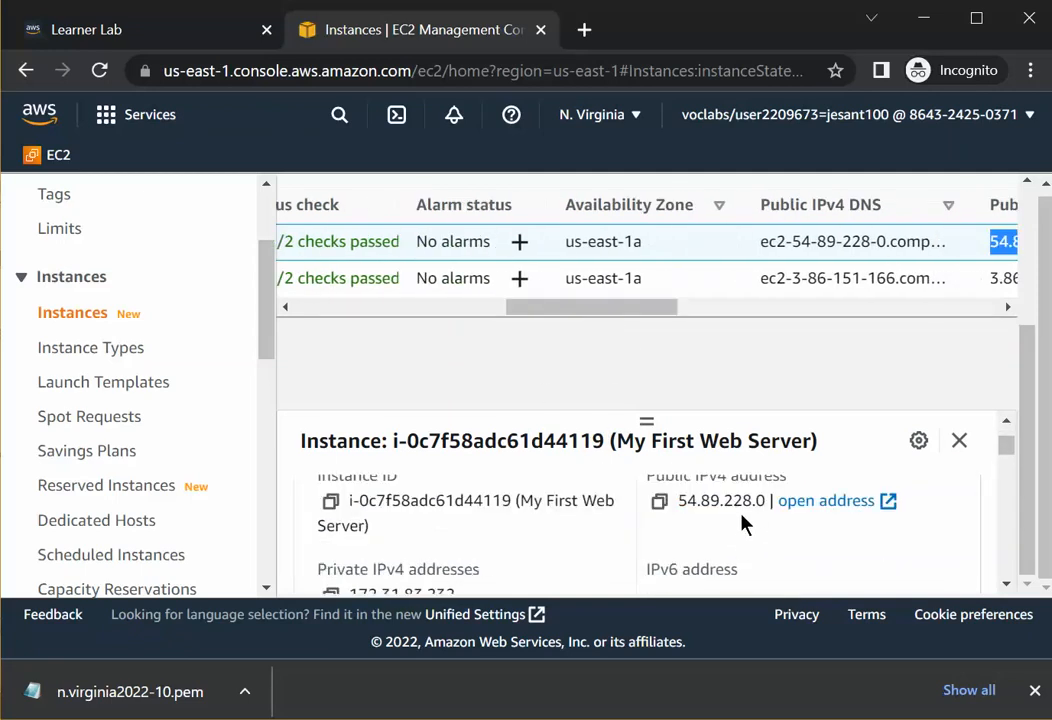
pyautogui.scroll(1, 742, 524)
pyautogui.scroll(-1, 750, 528)
pyautogui.click(800, 501)
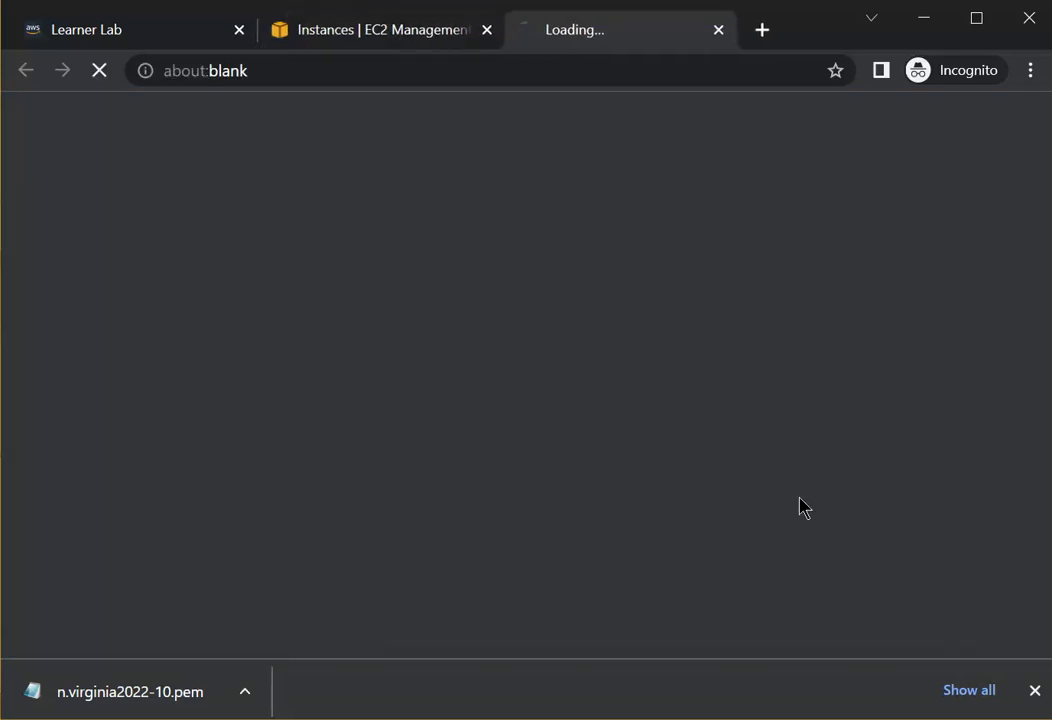
pyautogui.click(286, 70)
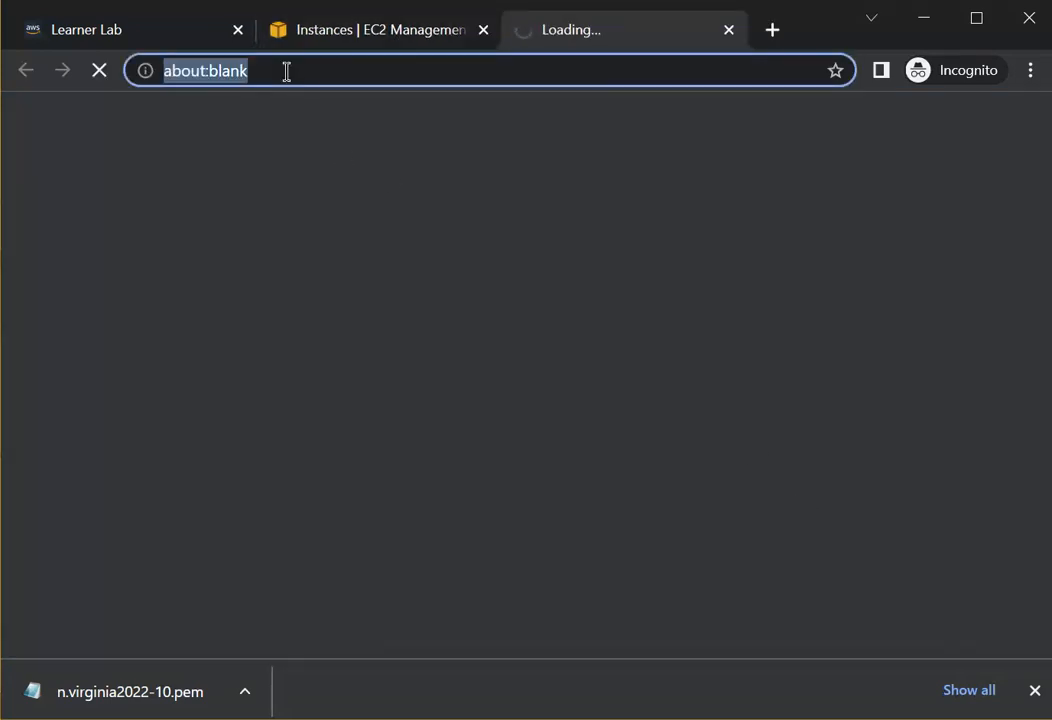
# Close the stalled blank tab and reopen My First Web Server's public IPv4 address in a new tab.
pyautogui.hotkey('ctrl', 'w')
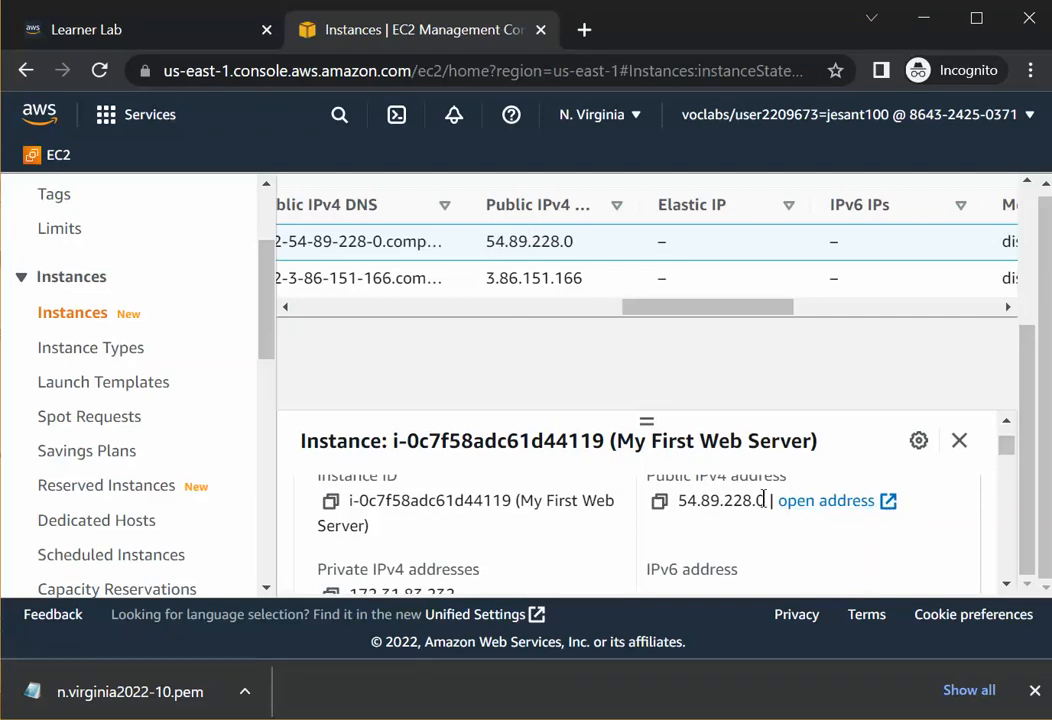
pyautogui.moveTo(767, 502); pyautogui.dragTo(676, 502)
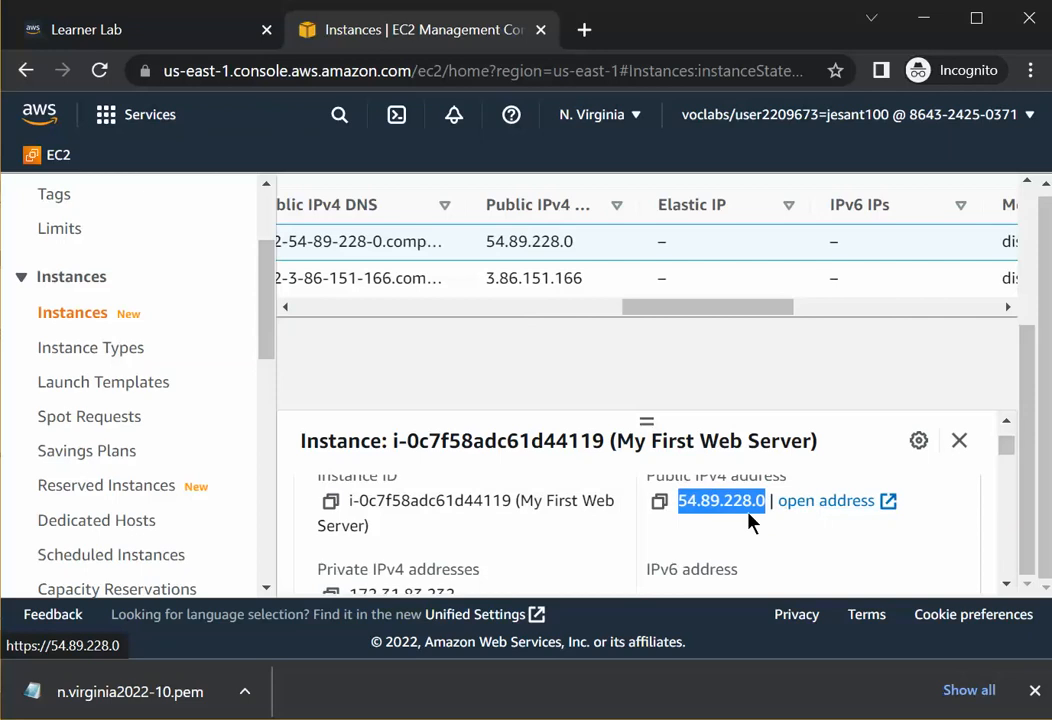
pyautogui.click(828, 501)
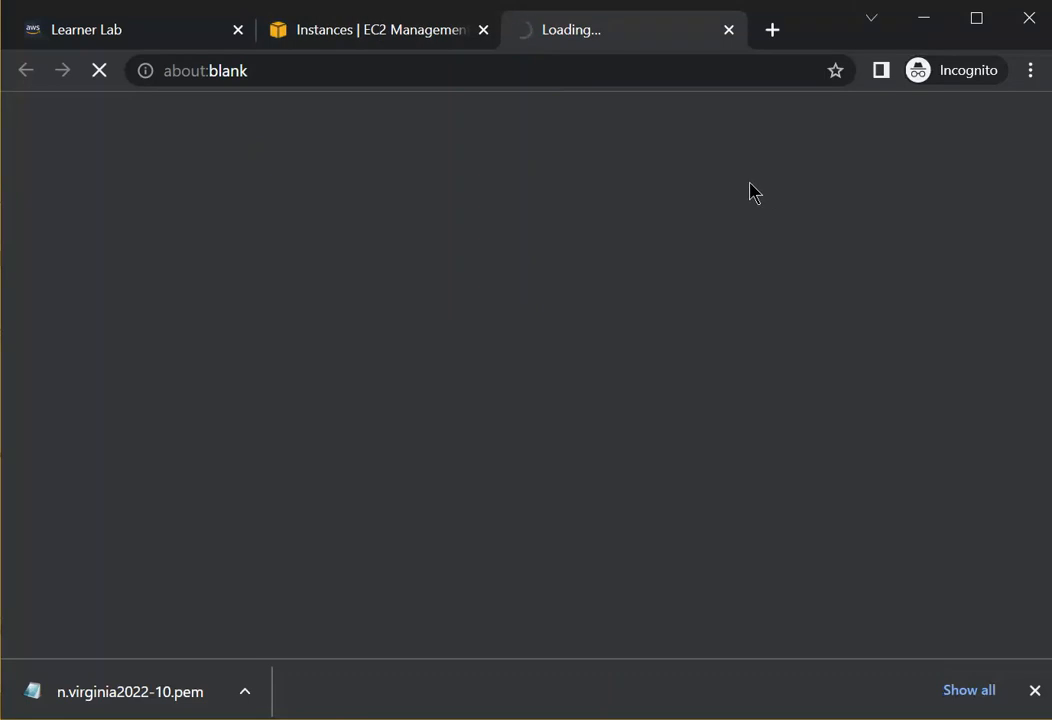
# Copy My First Web Server's public IPv4 address from the details panel and return to the server's tab.
pyautogui.click(423, 76)
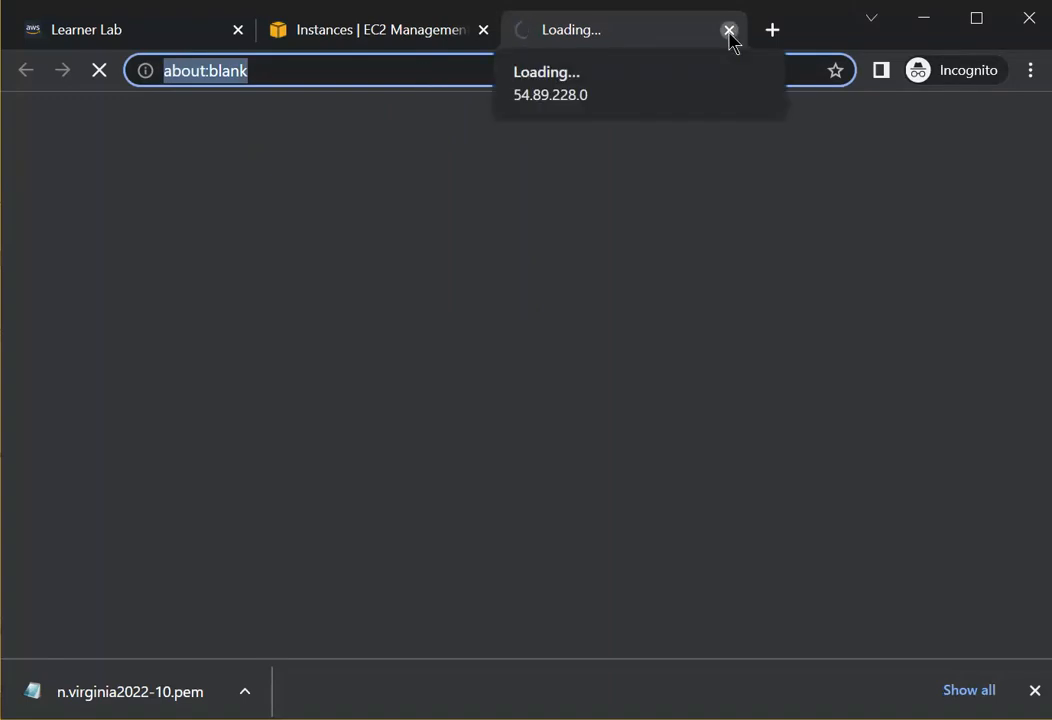
pyautogui.click(425, 38)
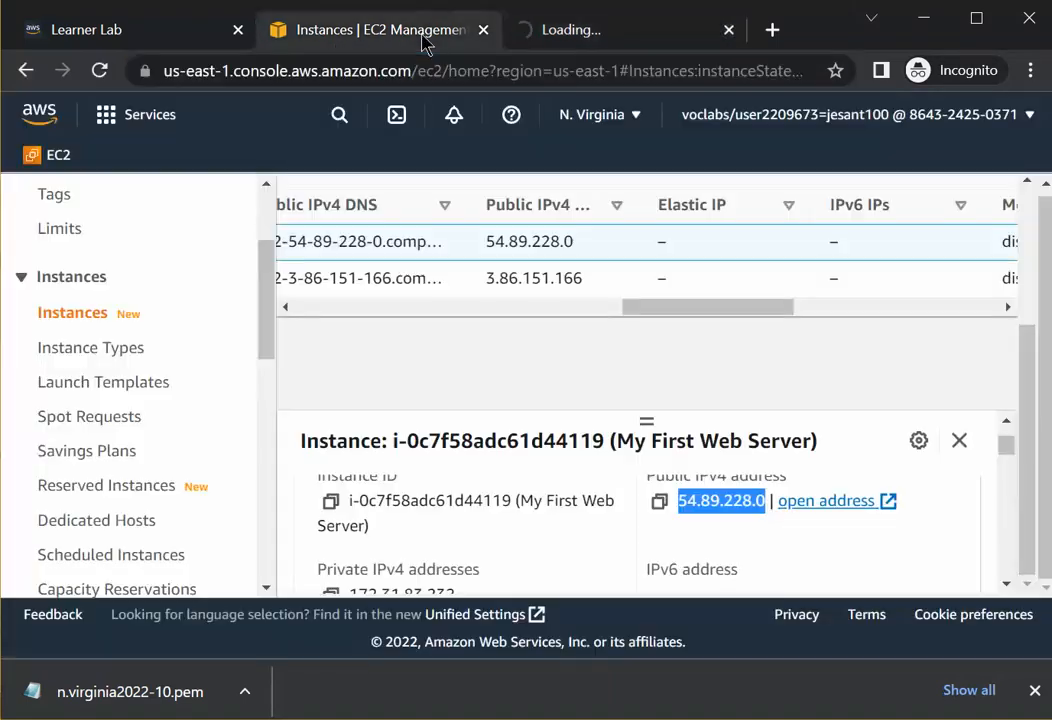
pyautogui.click(659, 503)
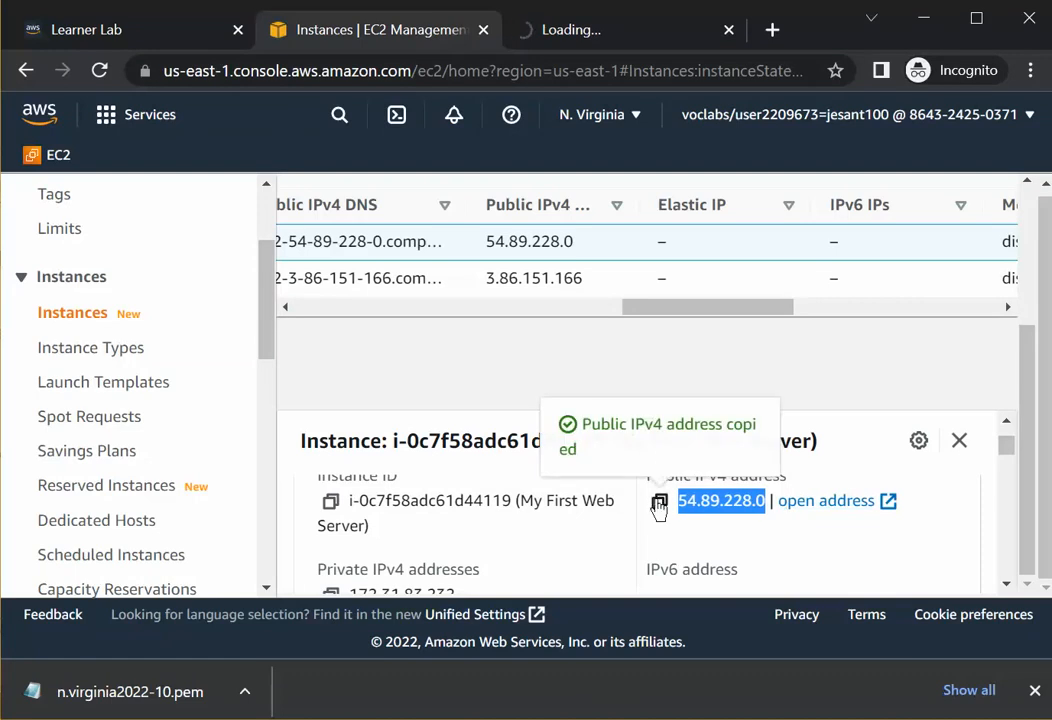
pyautogui.click(616, 40)
pyautogui.click(336, 77)
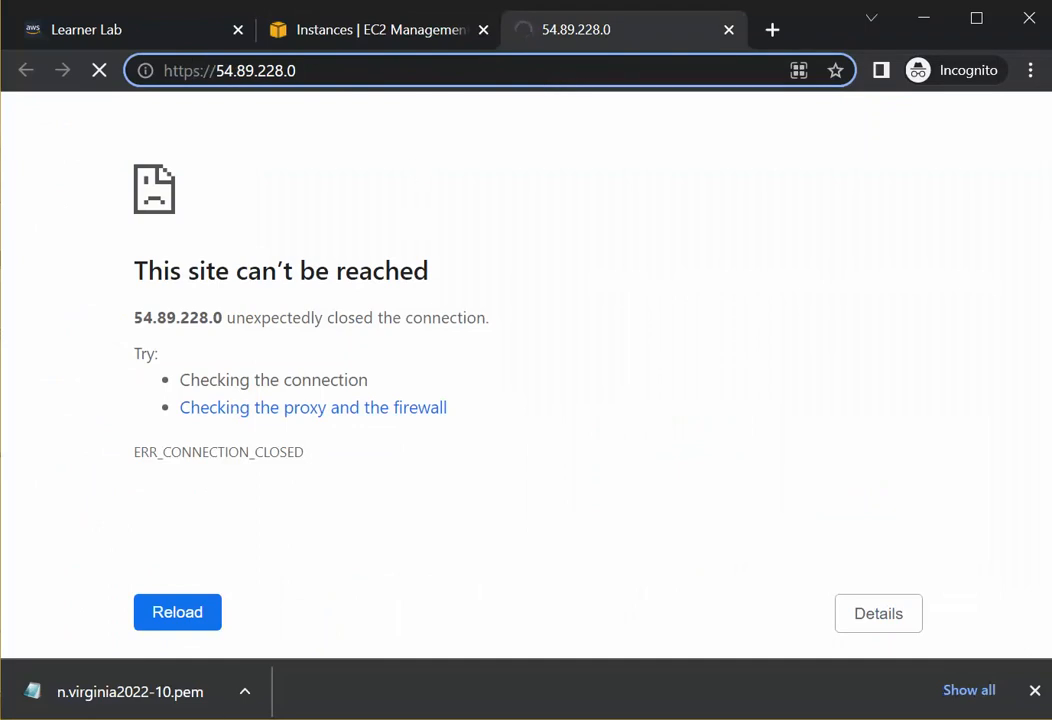
pyautogui.hotkey('alt', 'Tab')
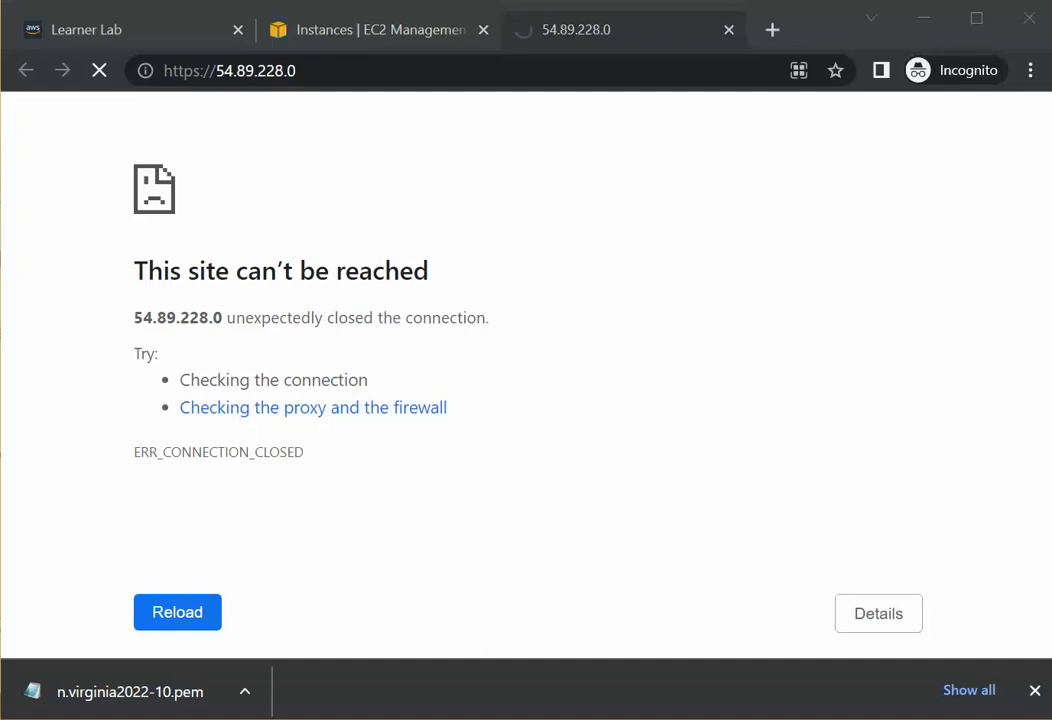
pyautogui.press('super+s')
pyautogui.press('super+s')
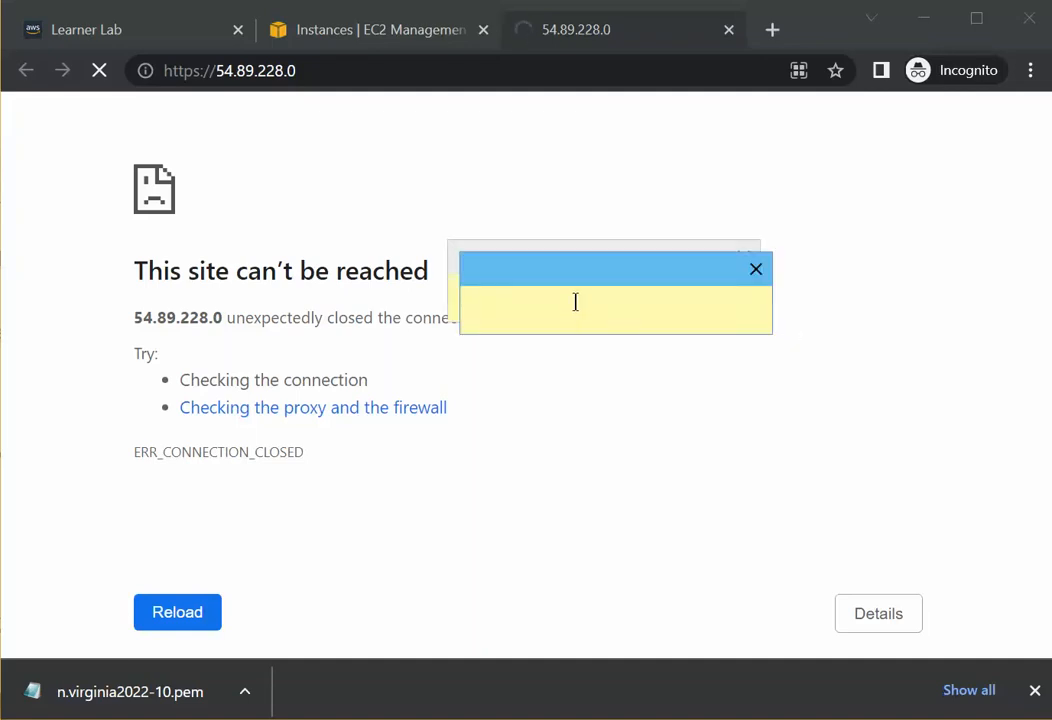
pyautogui.click(756, 269)
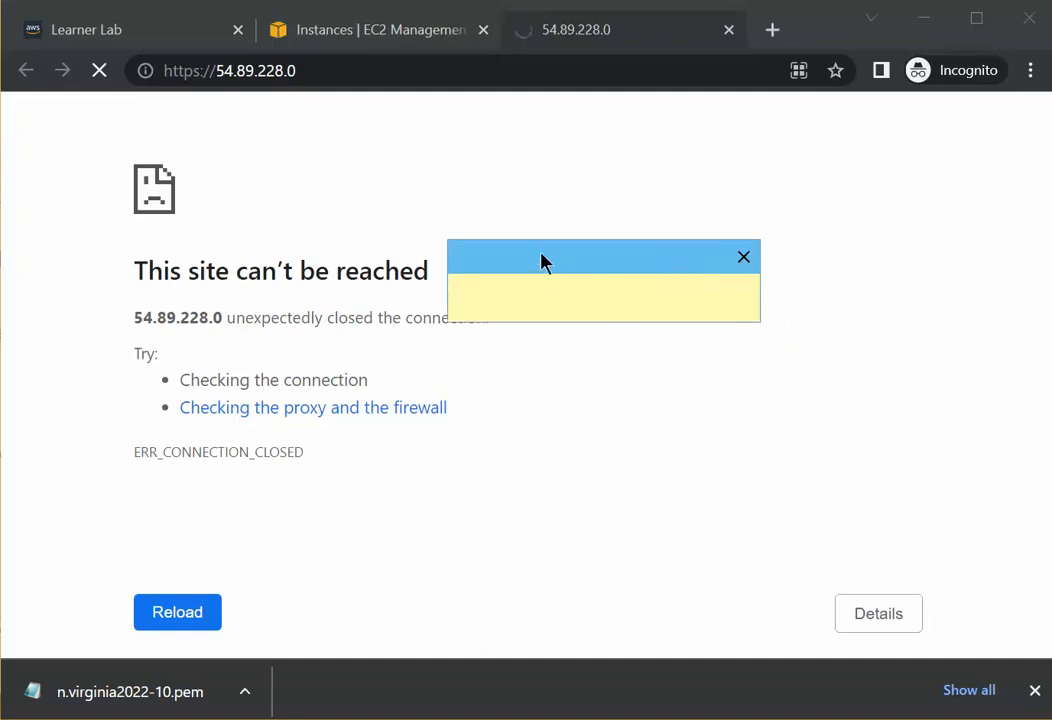
pyautogui.moveTo(541, 258); pyautogui.dragTo(529, 307)
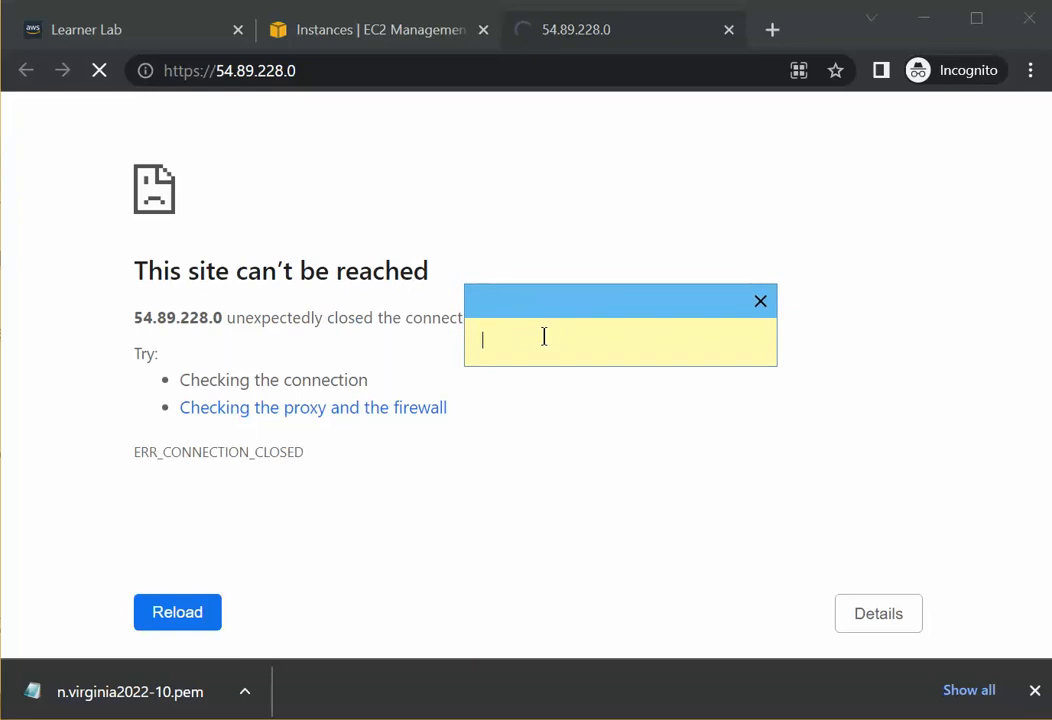
pyautogui.write('h')
pyautogui.press('BackSpace')
pyautogui.write('Http')
pyautogui.press('BackSpace')
pyautogui.press('BackSpace')
pyautogui.press('BackSpace')
pyautogui.press('BackSpace')
pyautogui.write('H')
pyautogui.press('BackSpace')
pyautogui.write('http://54.89.228.0')
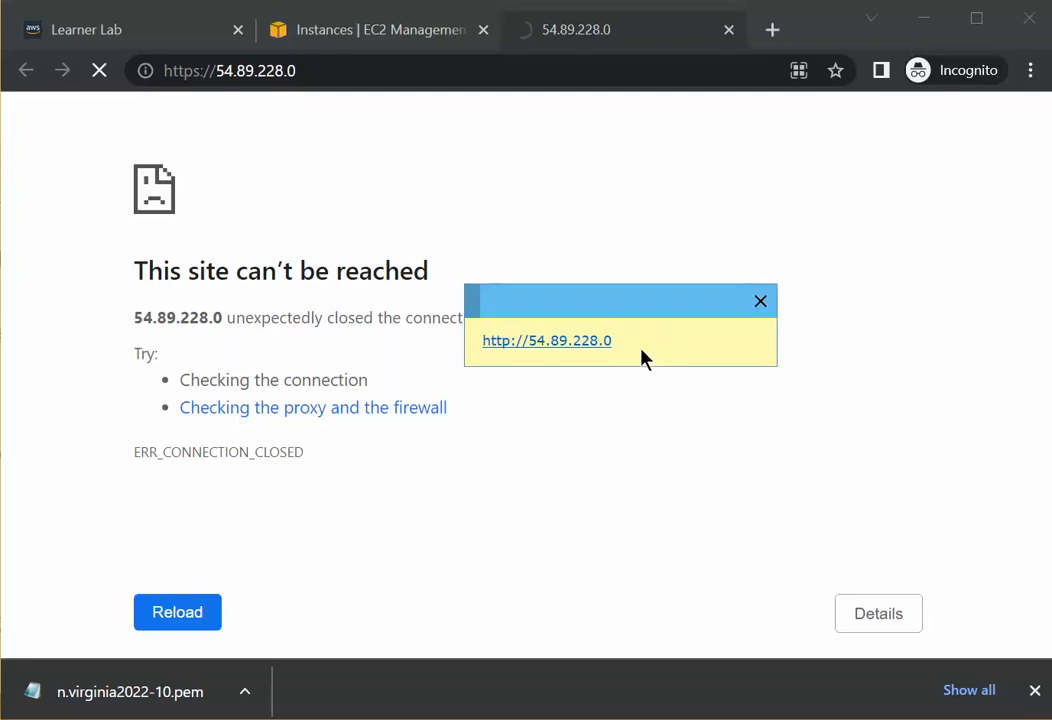
# Copy the https URL from the address bar and paste it as a second line in the note.
pyautogui.moveTo(644, 358); pyautogui.dragTo(486, 343)
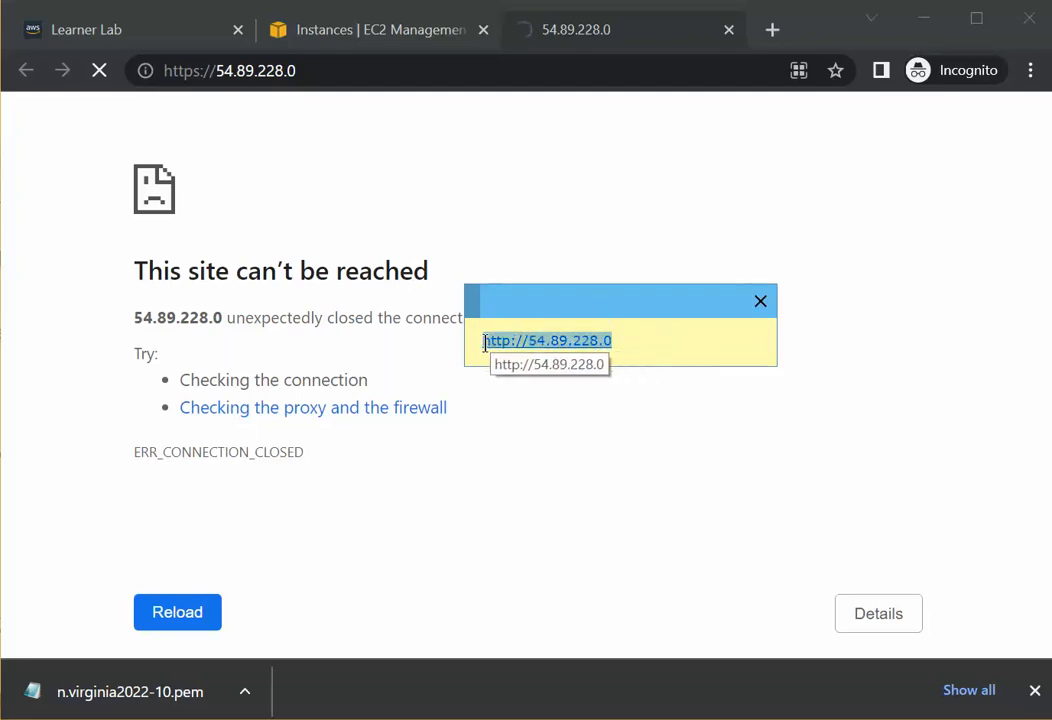
pyautogui.click(202, 70)
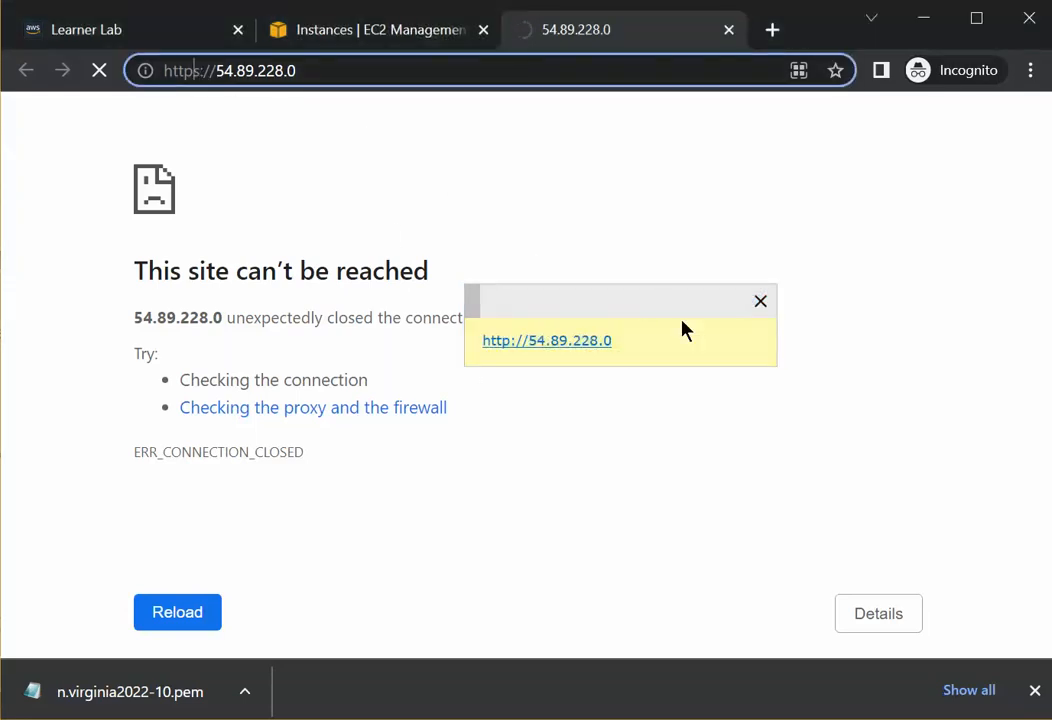
pyautogui.click(641, 340)
pyautogui.press('Return')
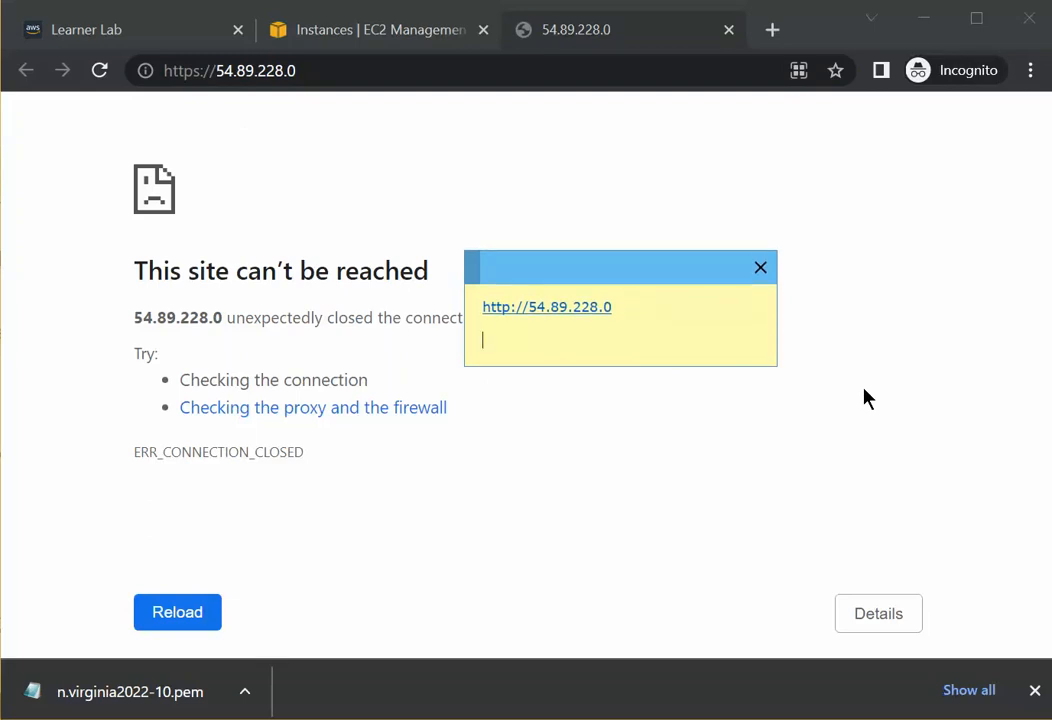
pyautogui.click(303, 70)
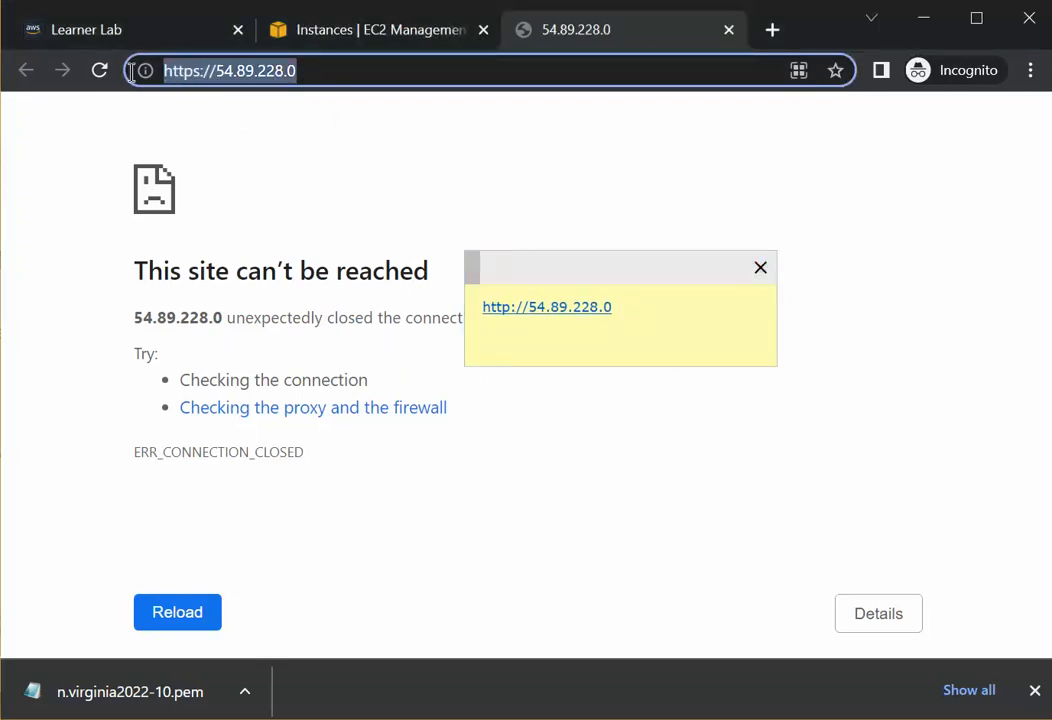
pyautogui.rightClick(164, 70)
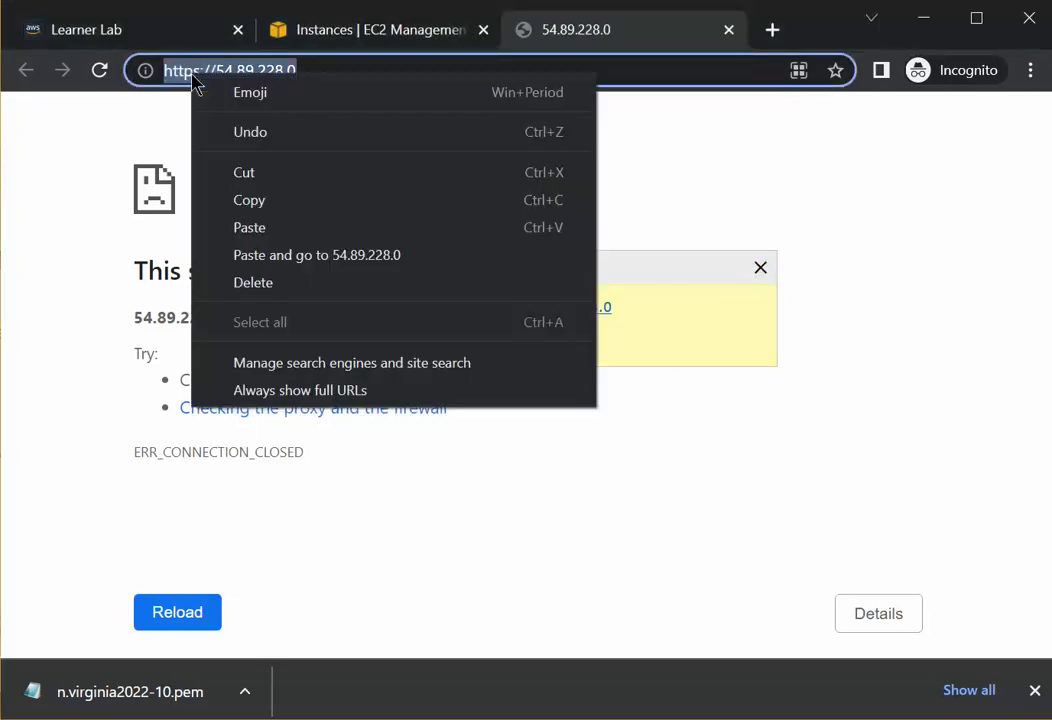
pyautogui.click(250, 201)
pyautogui.click(498, 342)
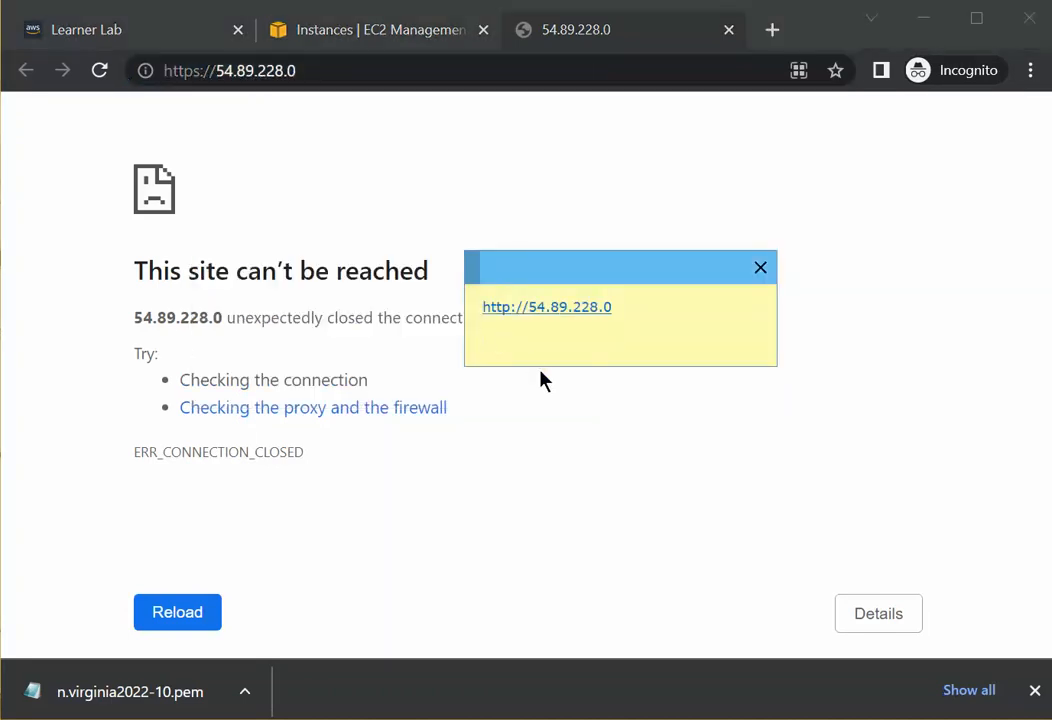
pyautogui.hotkey('ctrl', 'v')
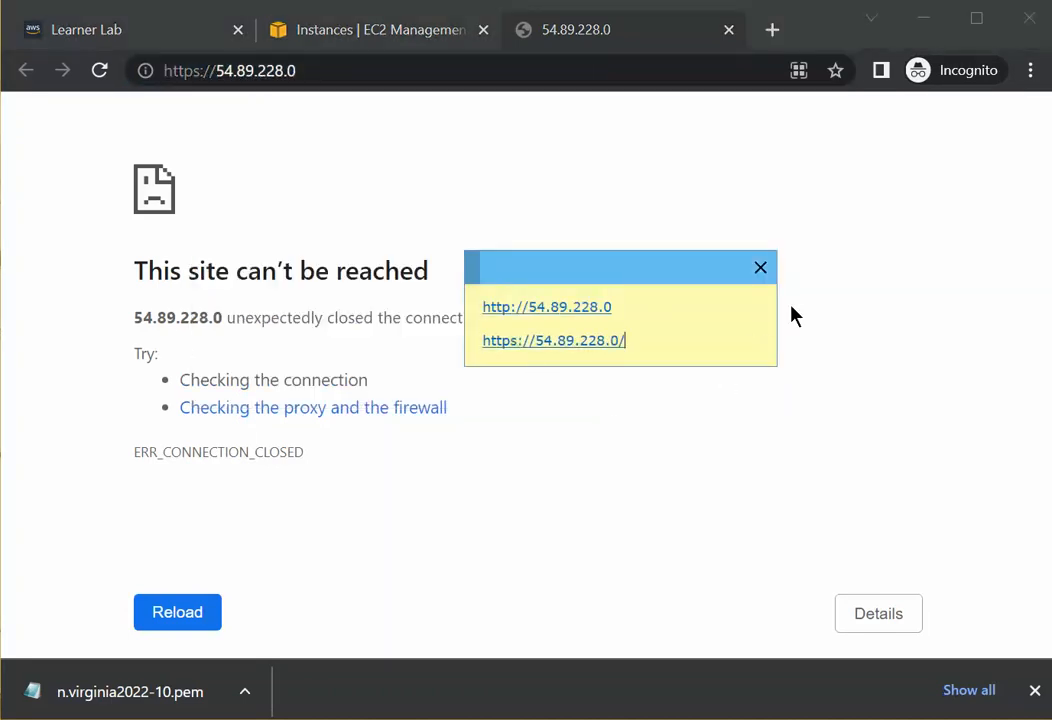
# Widen the note and label the https line "(this protocol is not supported)".
pyautogui.moveTo(776, 315); pyautogui.dragTo(936, 347)
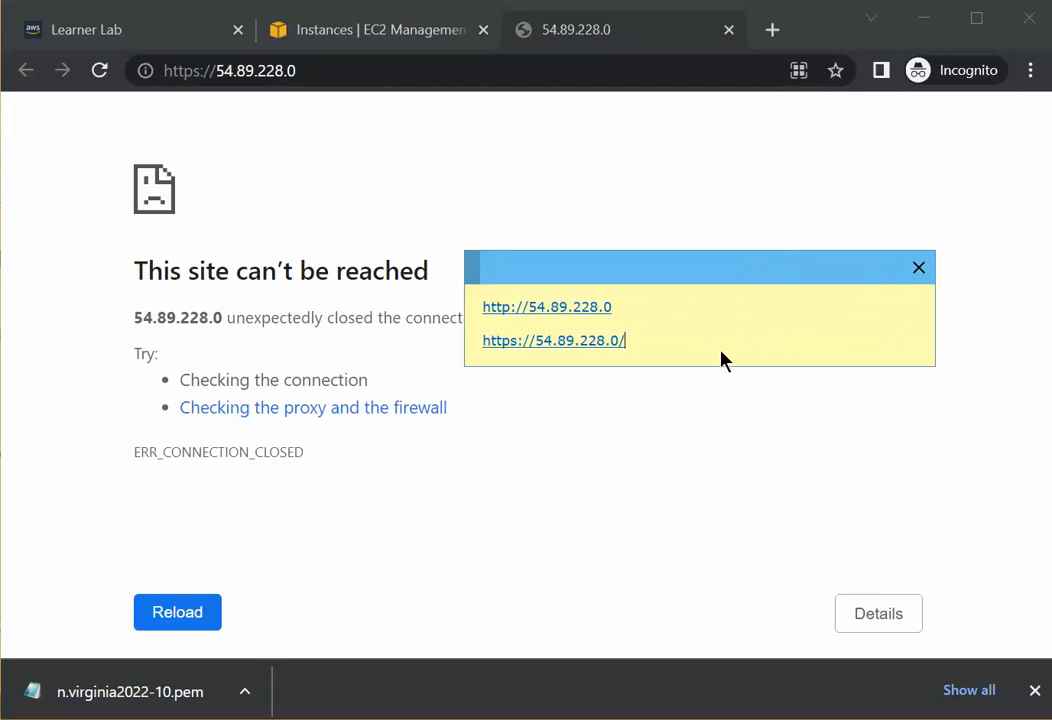
pyautogui.write('(this protocol is not ')
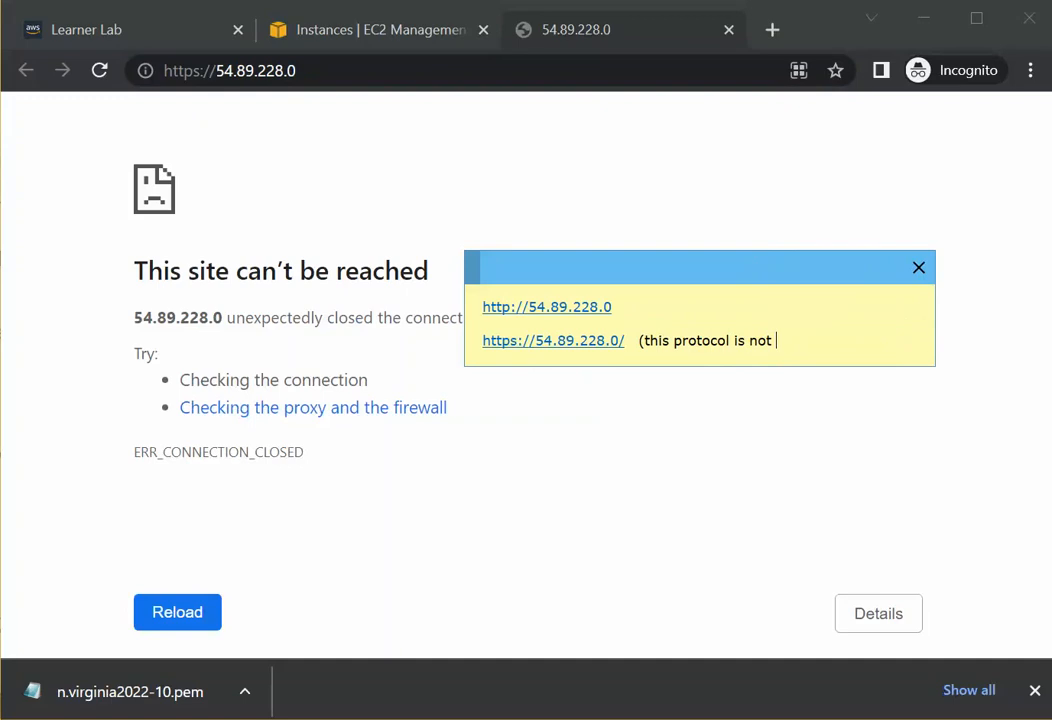
pyautogui.write('supported)')
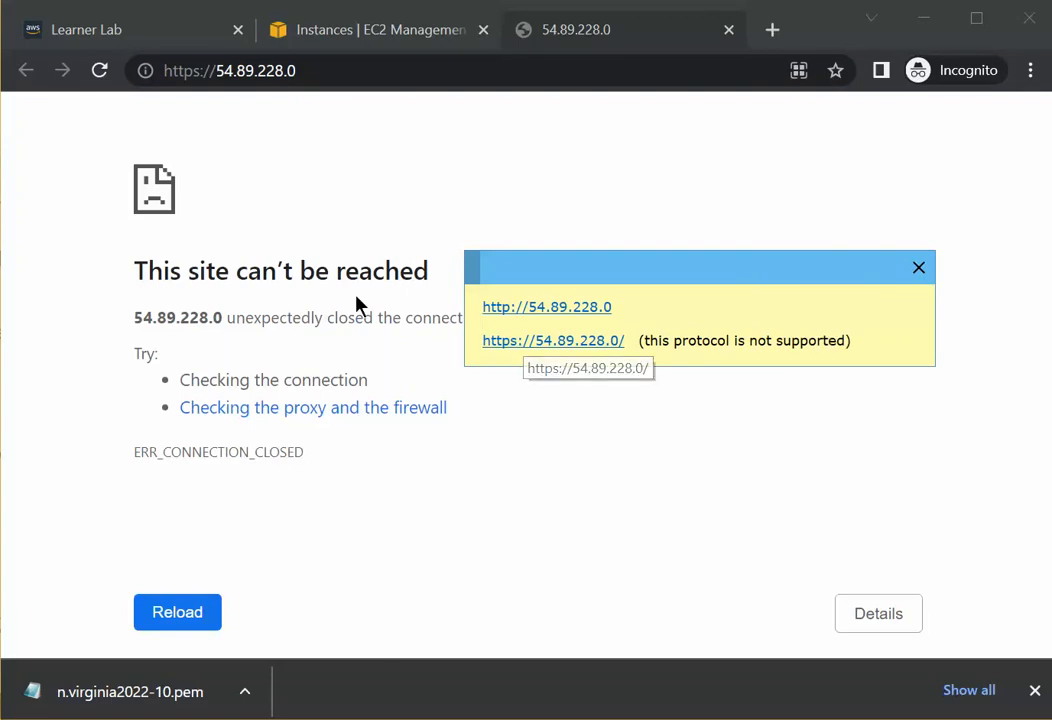
# Label the http line in the note "(this protocol is supported)".
pyautogui.click(629, 302)
pyautogui.write('(')
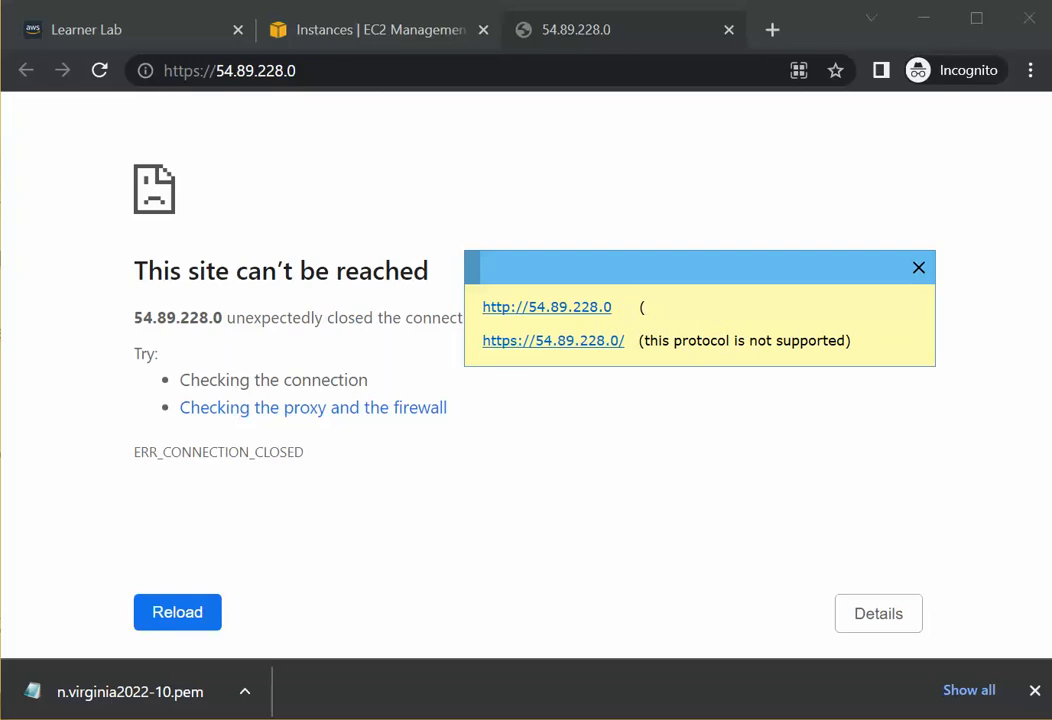
pyautogui.write('this protocol it')
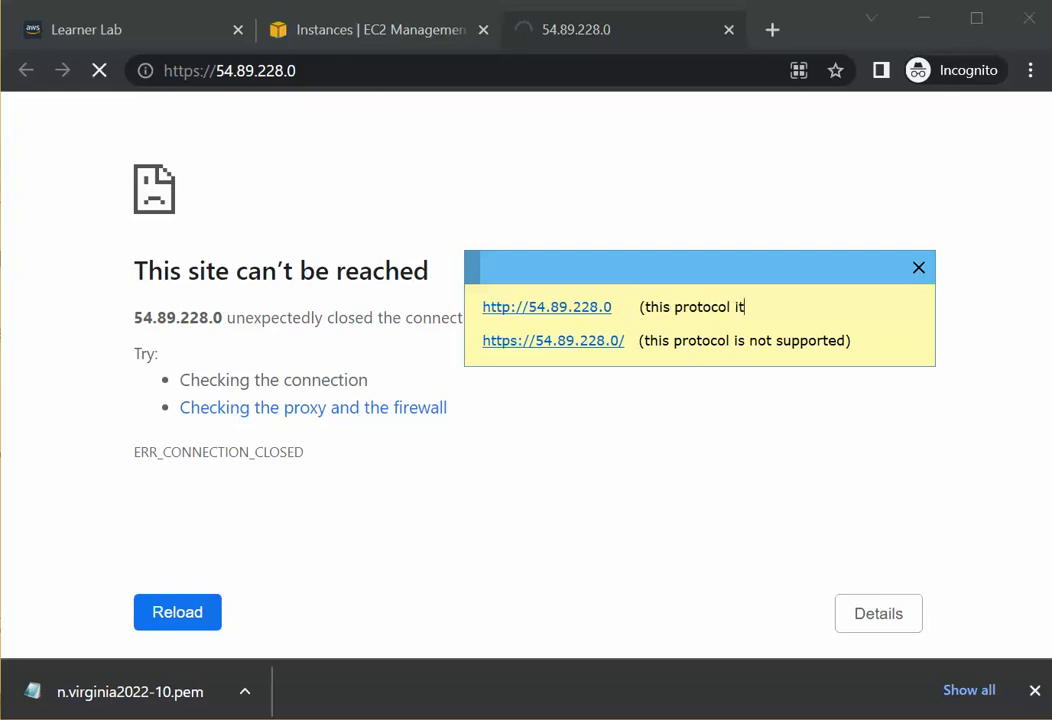
pyautogui.press('BackSpace')
pyautogui.write('s supported)')
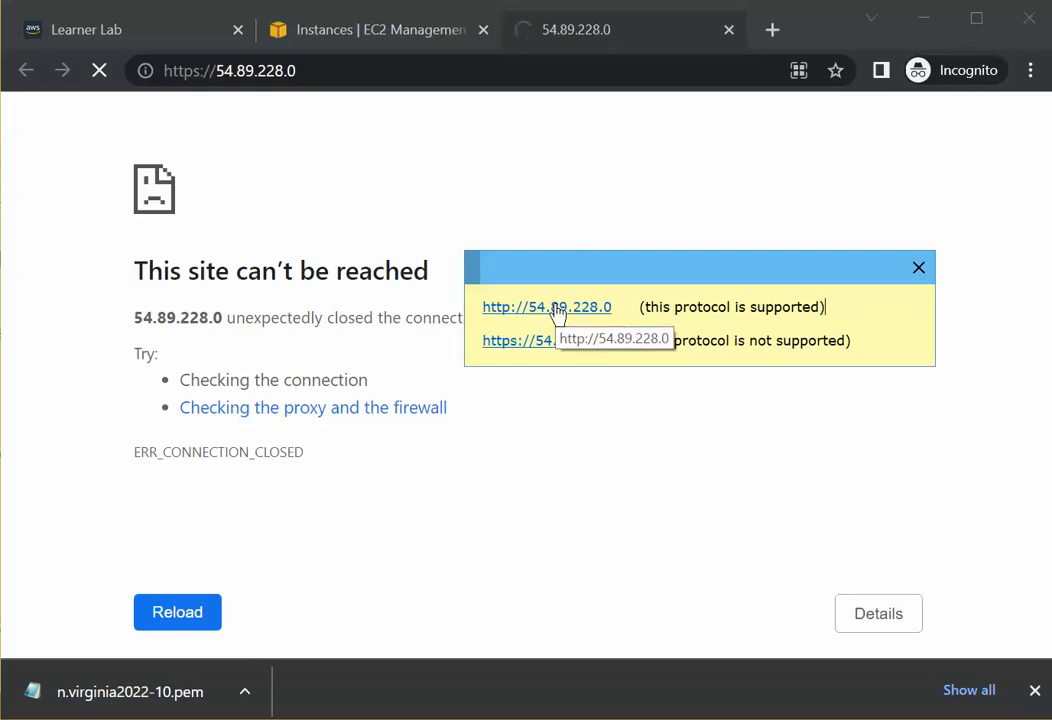
pyautogui.click(313, 72)
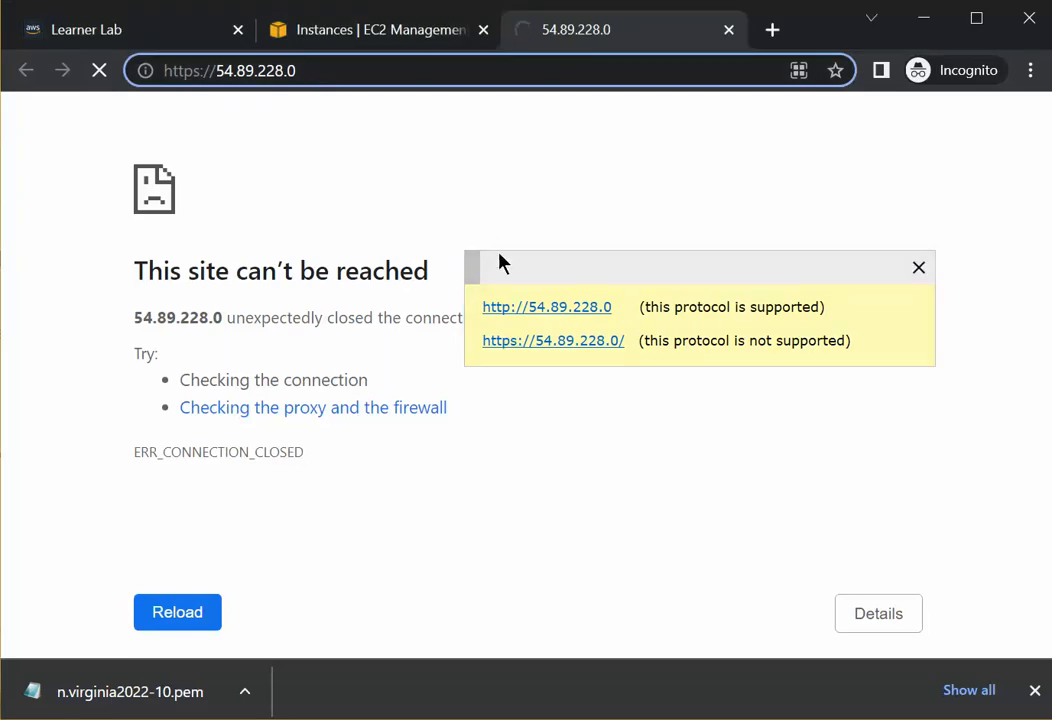
pyautogui.click(528, 313)
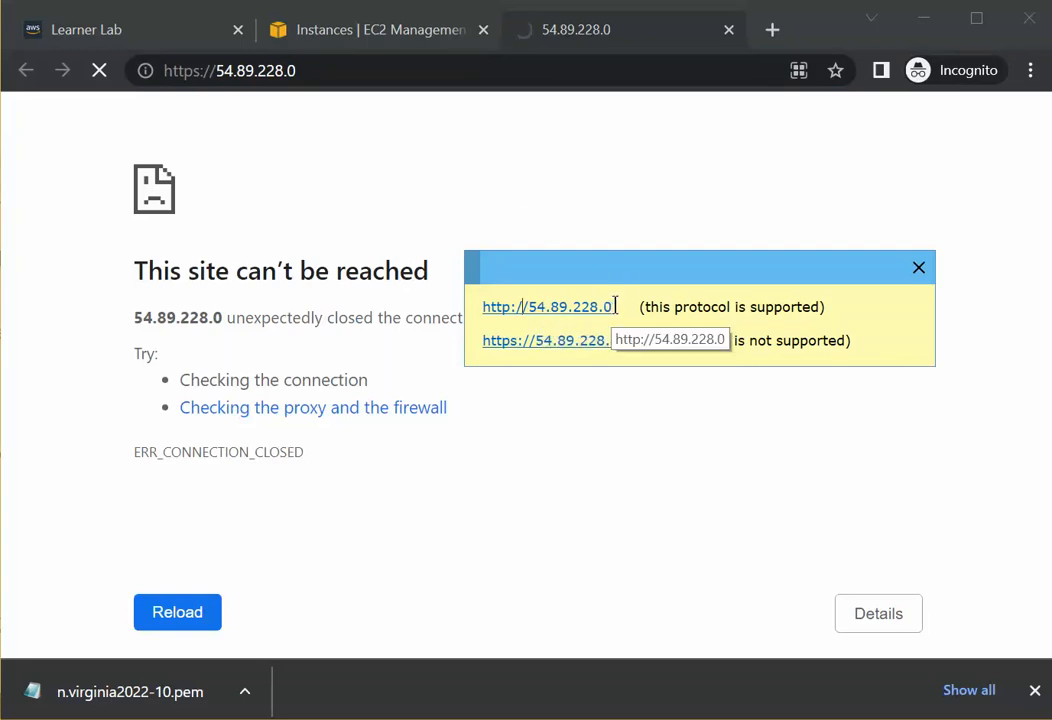
pyautogui.moveTo(612, 306); pyautogui.dragTo(483, 307)
pyautogui.rightClick(496, 310)
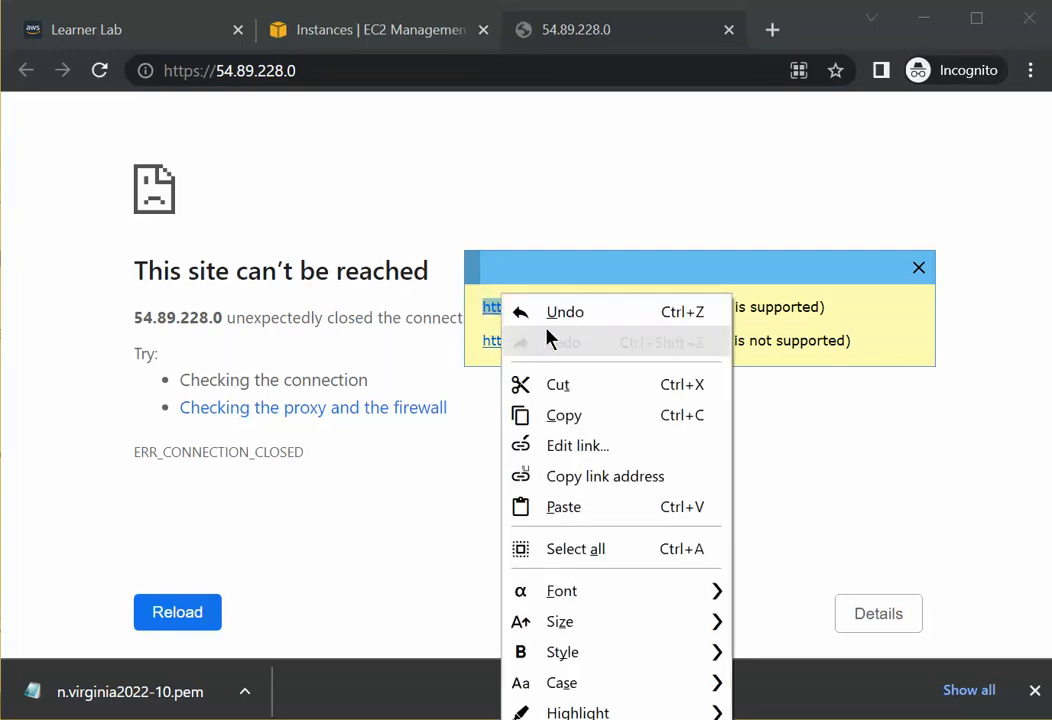
pyautogui.click(575, 420)
pyautogui.moveTo(336, 70); pyautogui.dragTo(150, 107)
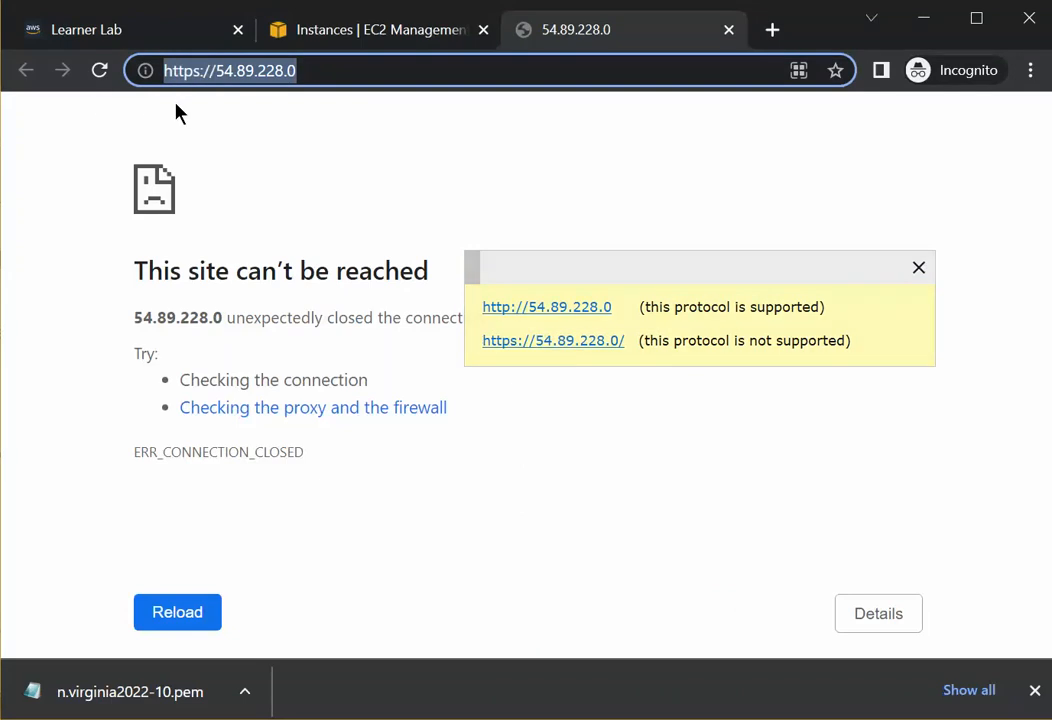
pyautogui.hotkey('ctrl', 'v')
pyautogui.press('Return')
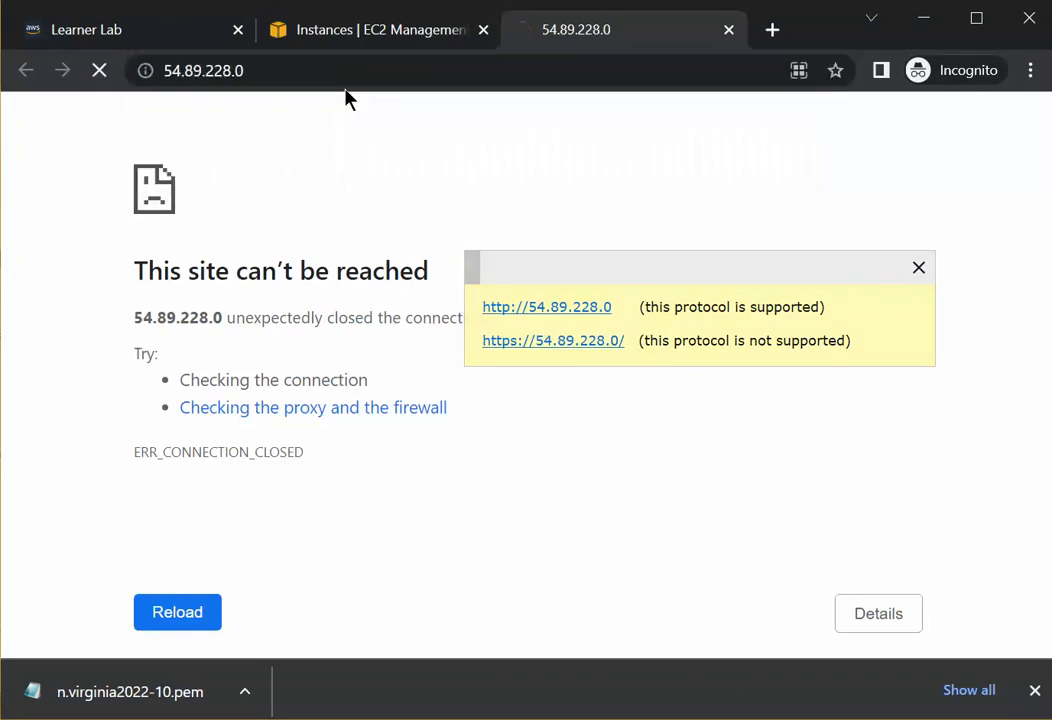
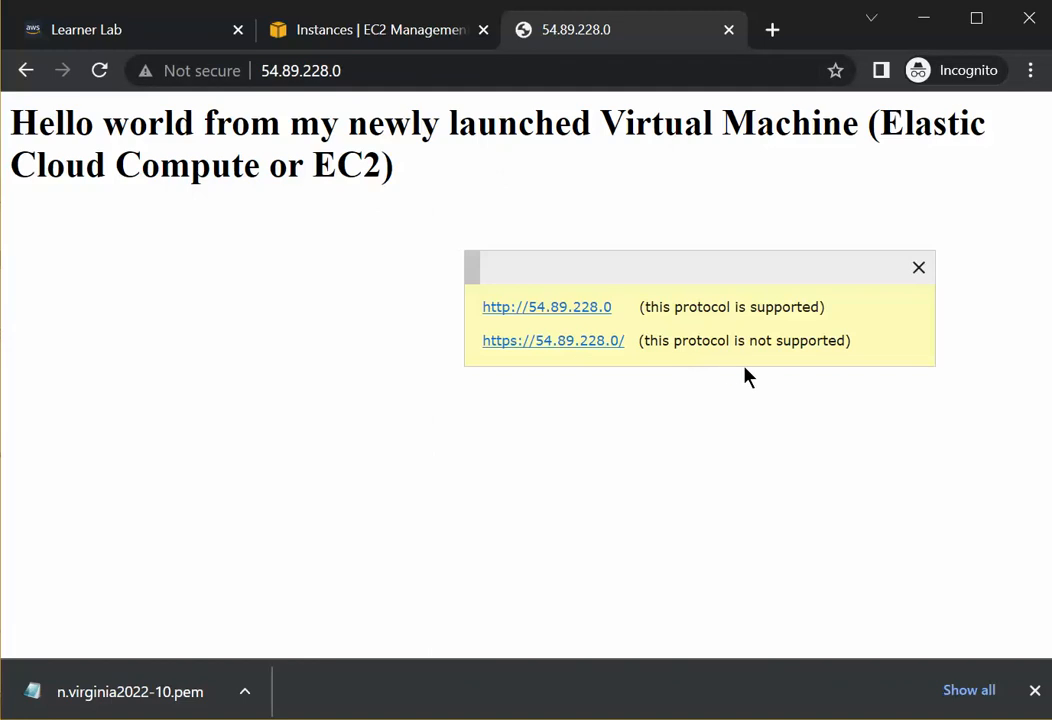
# Add blank lines below the note's entries and move the note aside.
pyautogui.click(862, 345)
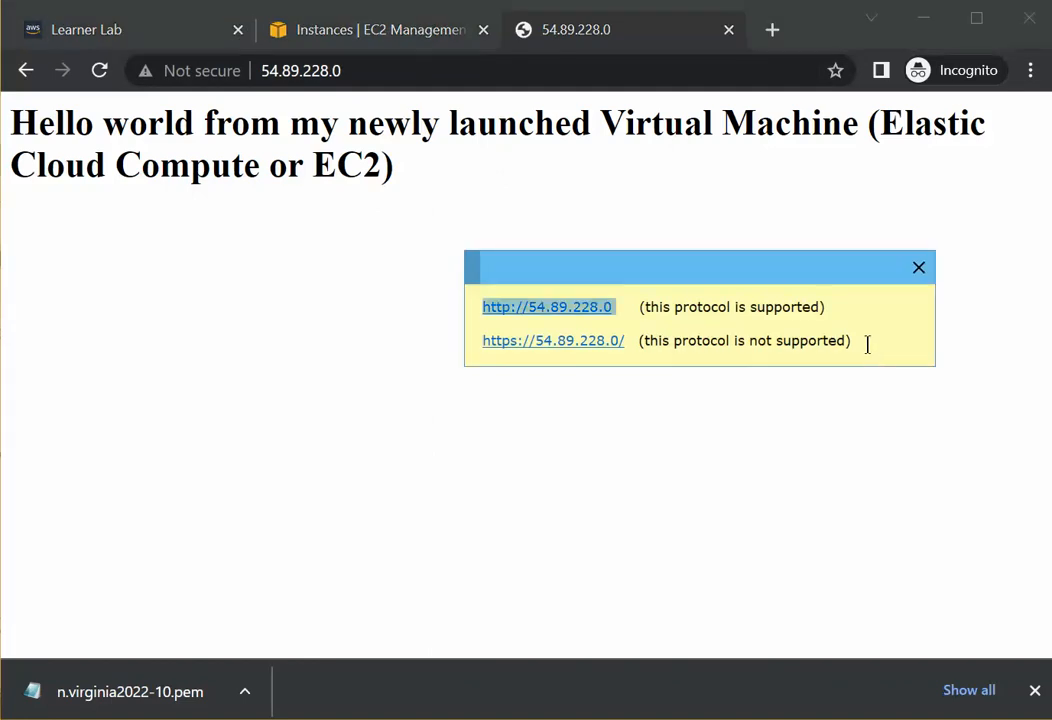
pyautogui.press('Return')
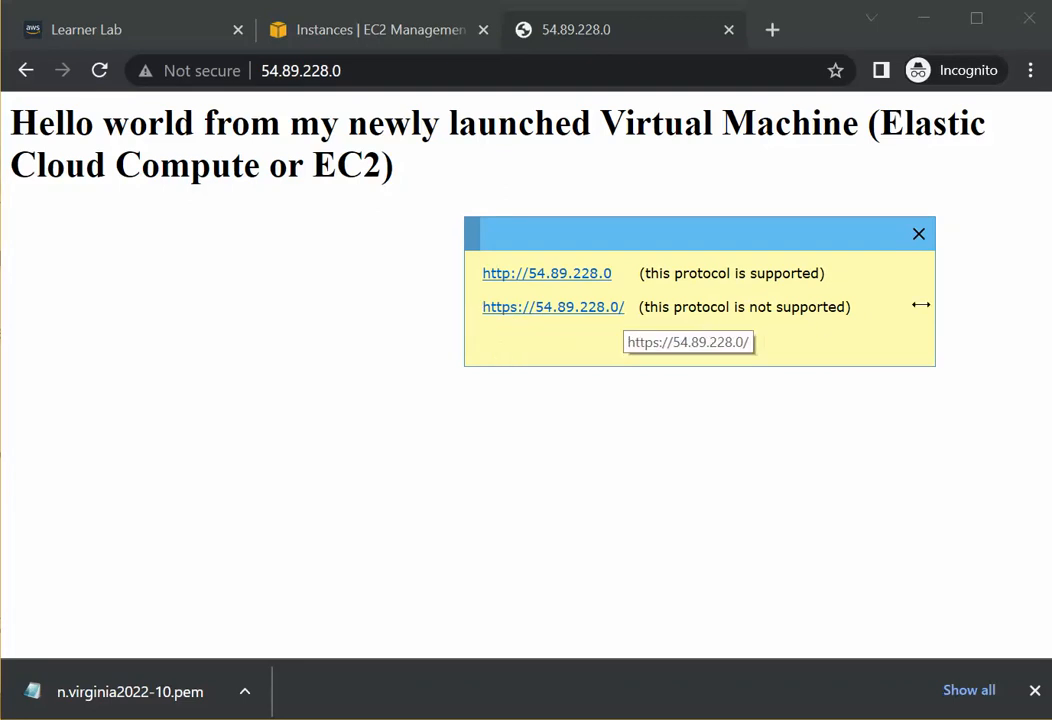
pyautogui.moveTo(870, 305); pyautogui.dragTo(488, 307)
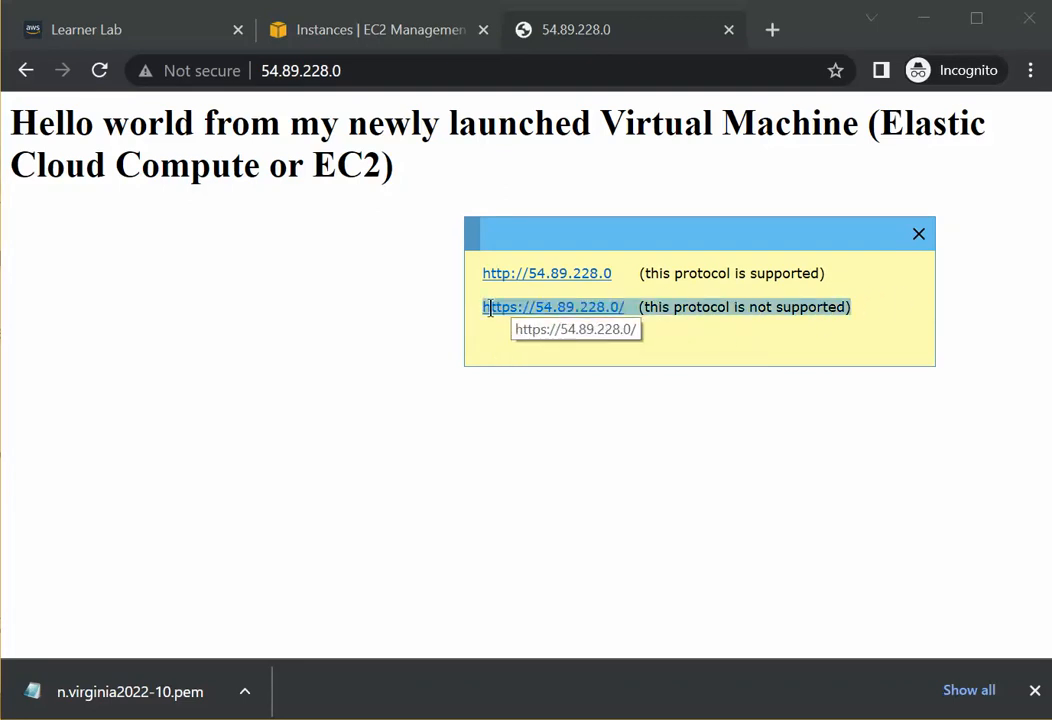
pyautogui.click(873, 305)
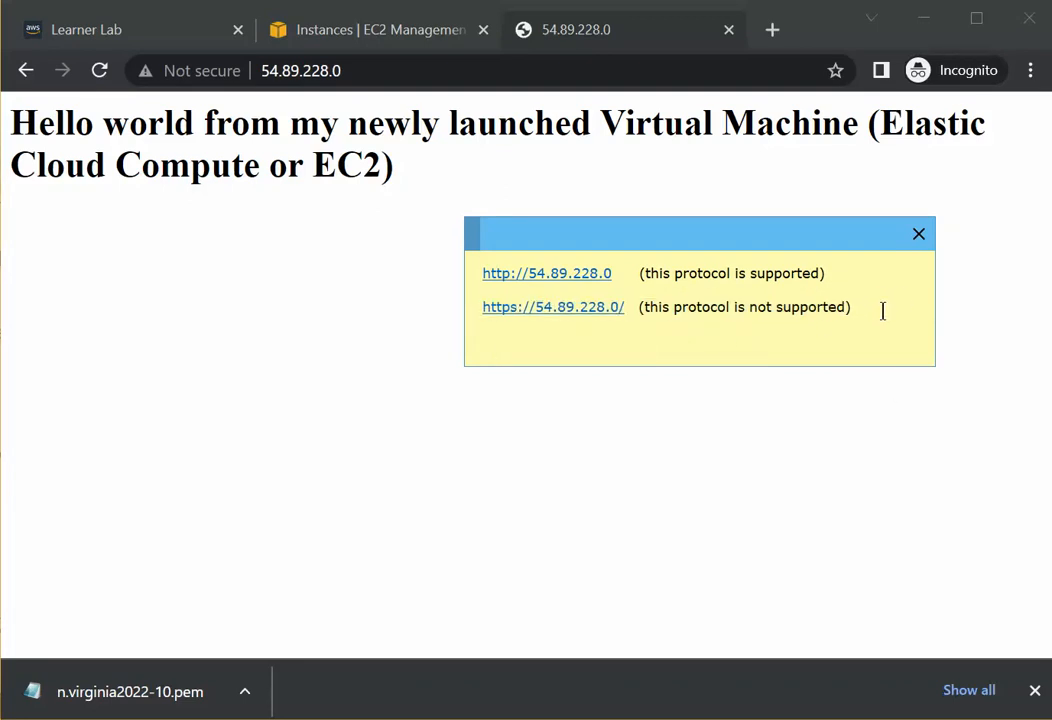
pyautogui.press('Return')
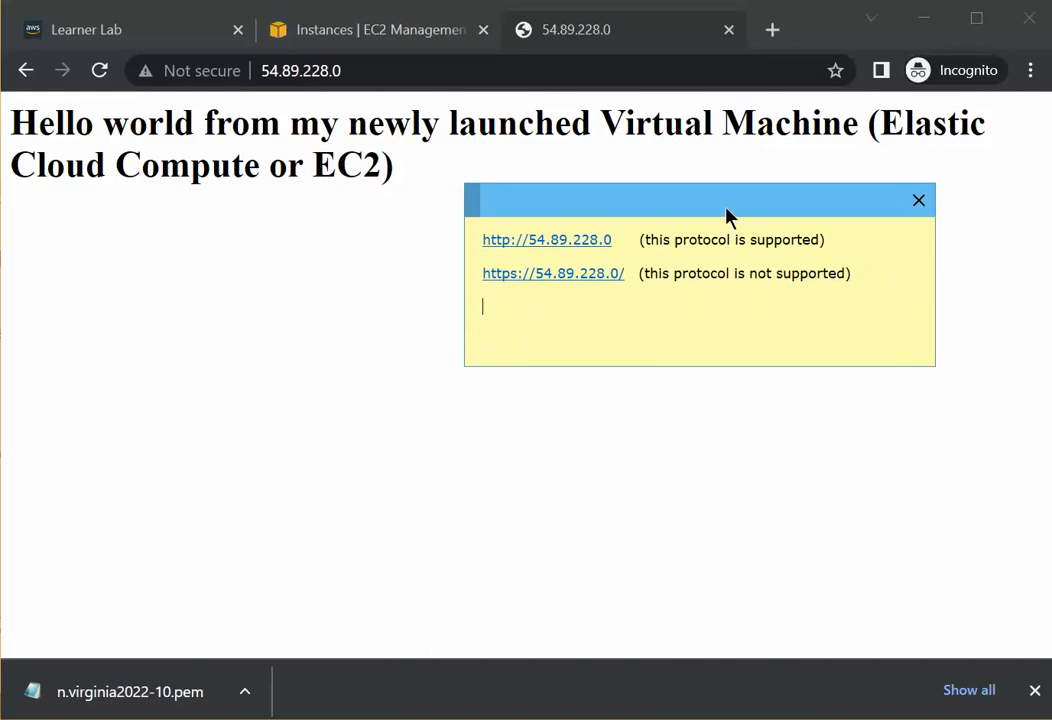
pyautogui.moveTo(724, 205); pyautogui.dragTo(830, 455)
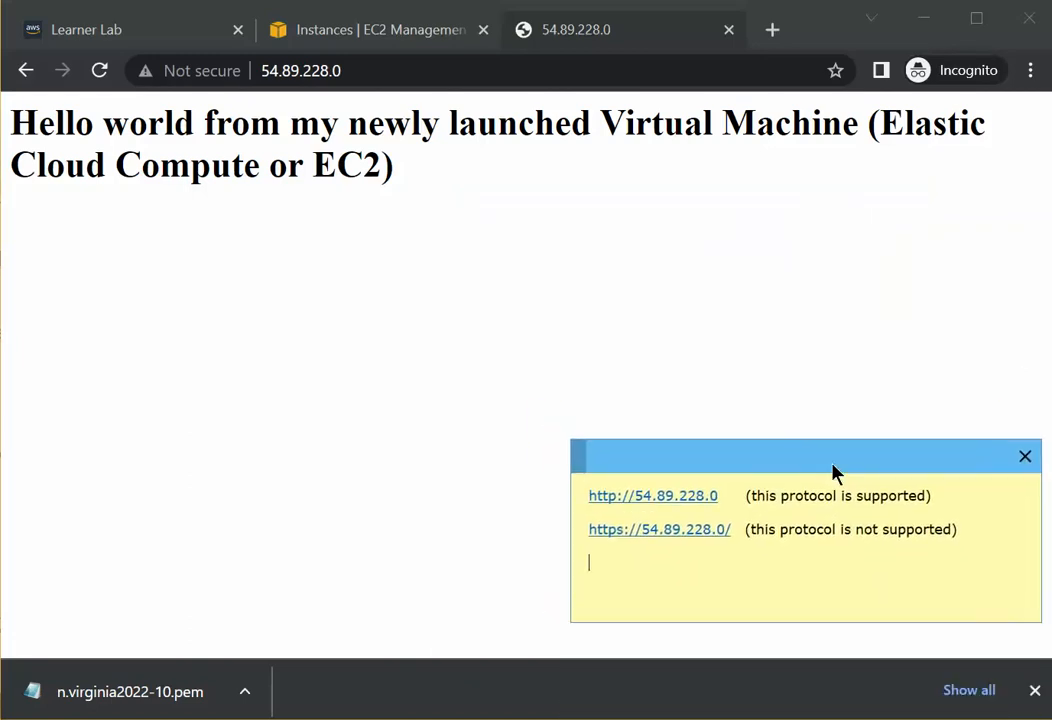
# Return to the EC2 instances list and select My Second Web Server instead of the first.
pyautogui.click(372, 38)
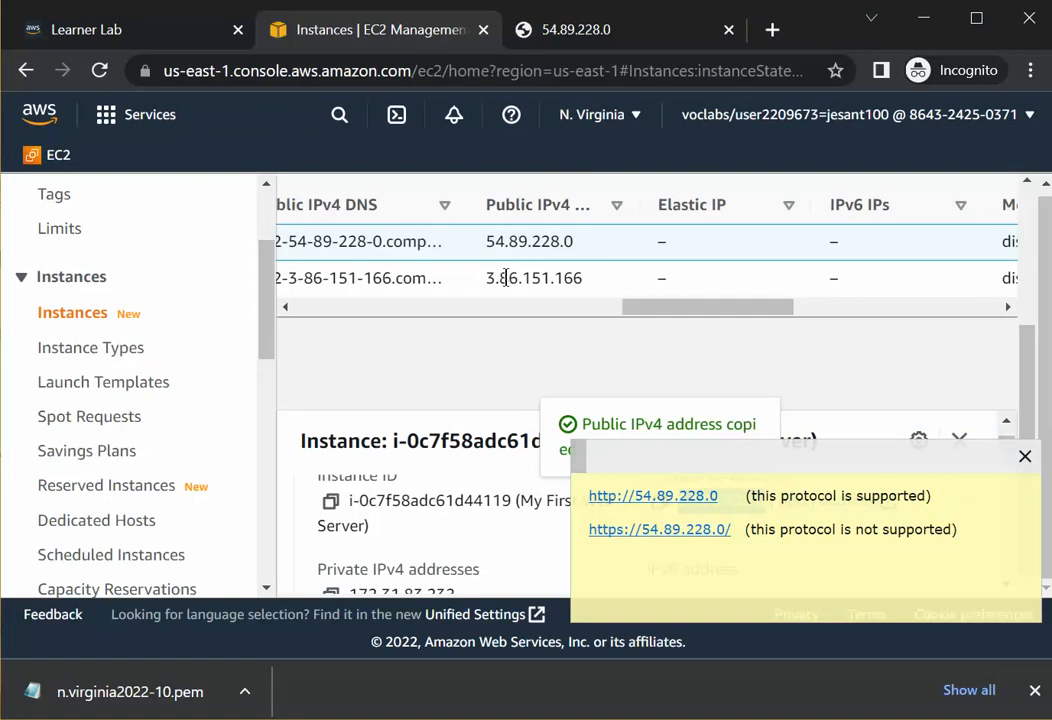
pyautogui.hscroll(-10, 386, 312)
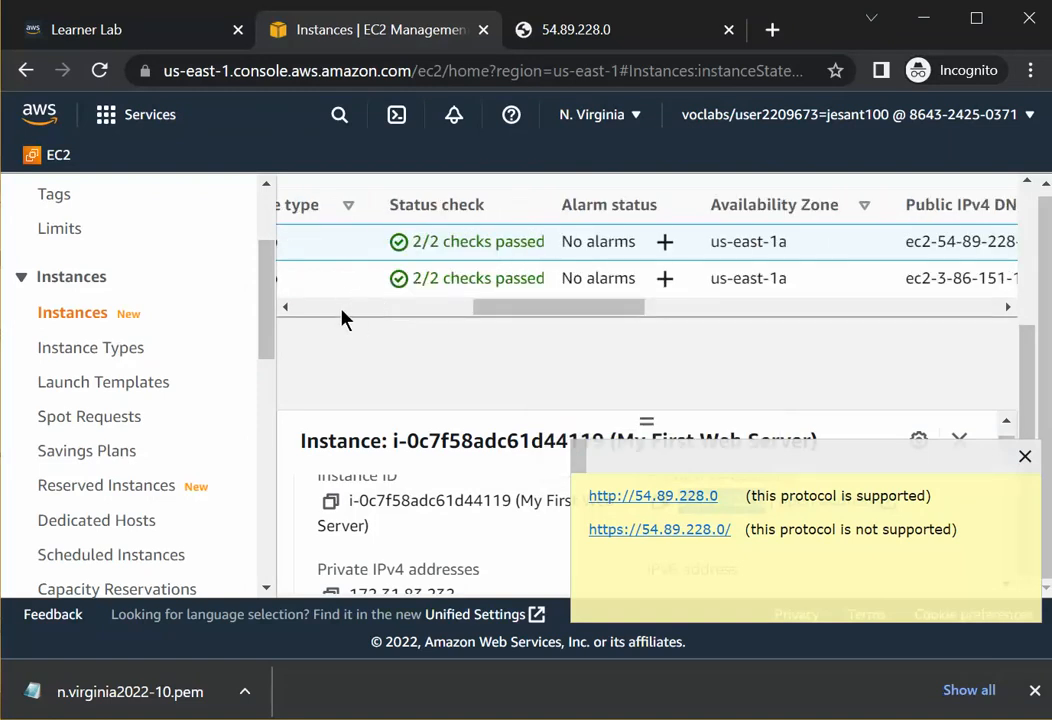
pyautogui.moveTo(302, 312); pyautogui.dragTo(297, 308)
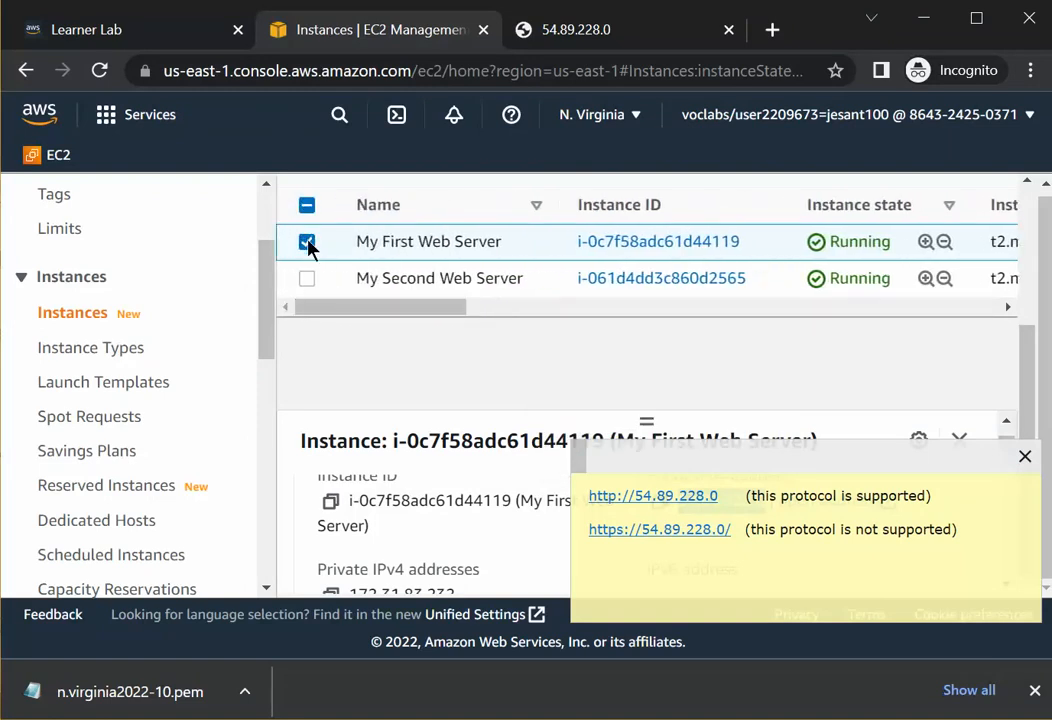
pyautogui.click(307, 243)
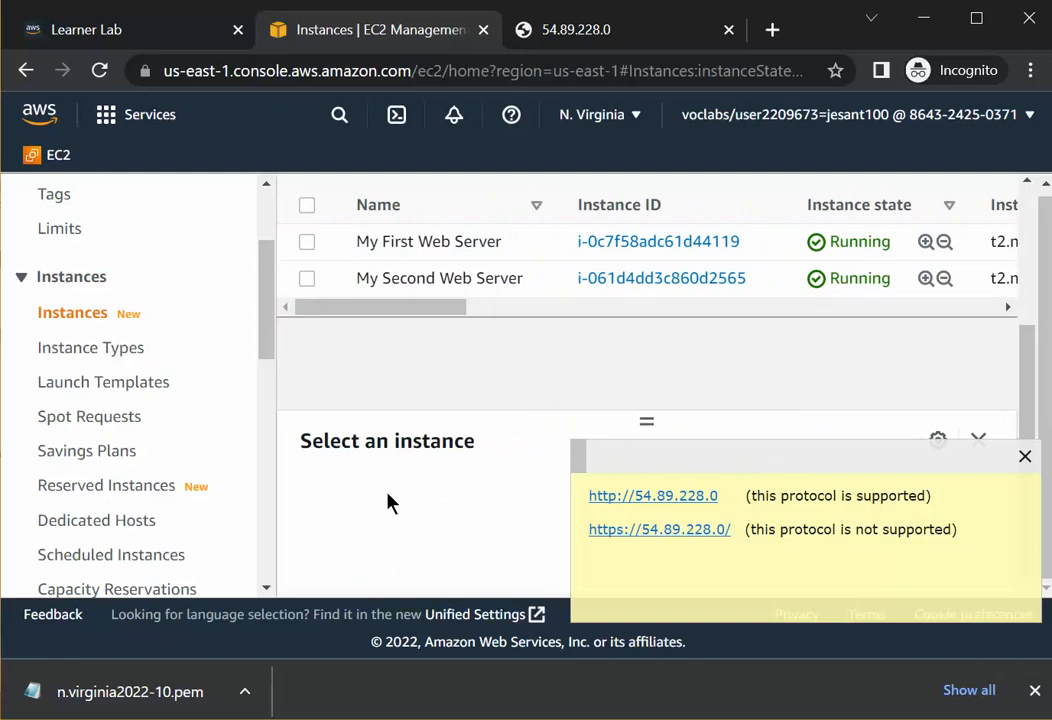
pyautogui.moveTo(685, 470); pyautogui.dragTo(708, 414)
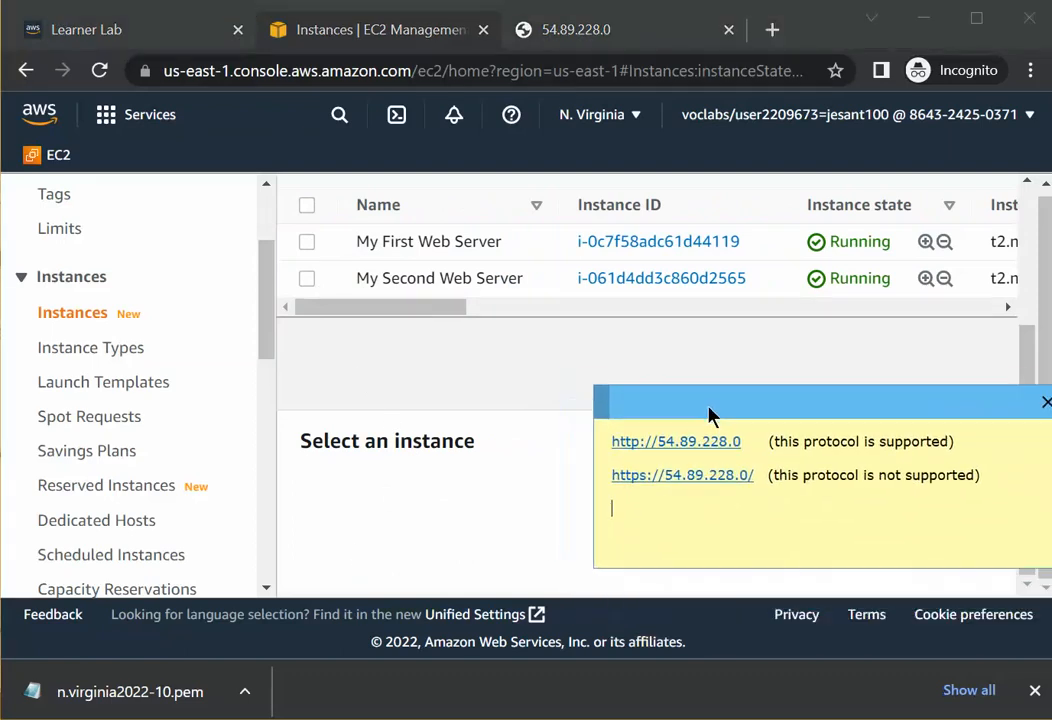
pyautogui.click(307, 279)
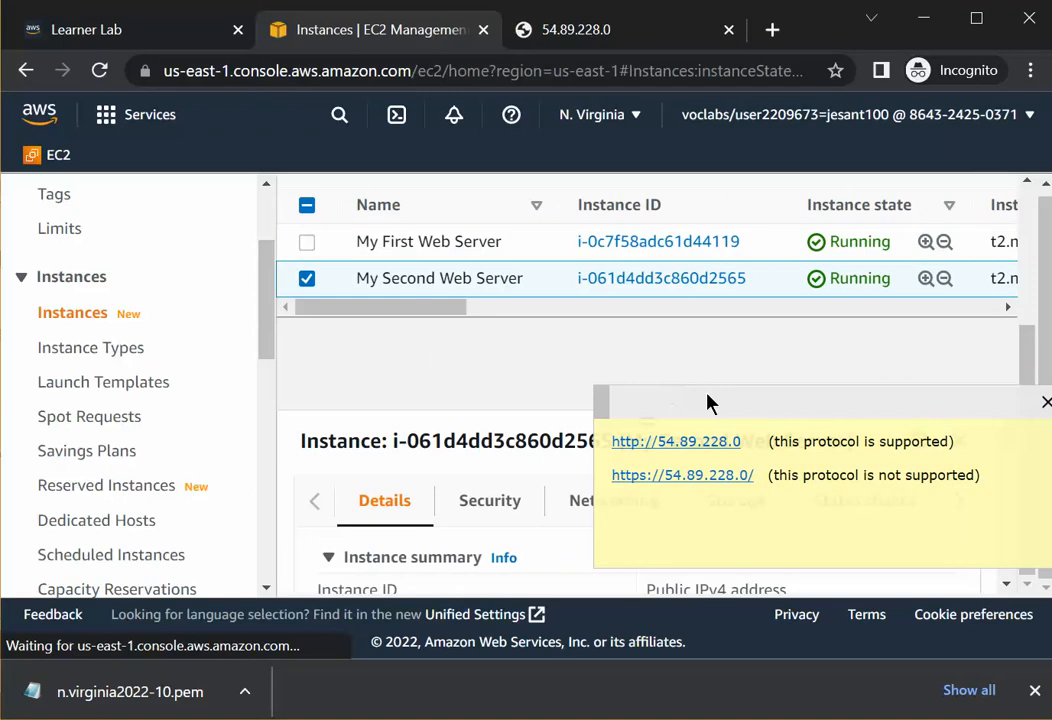
pyautogui.moveTo(709, 401); pyautogui.dragTo(113, 308)
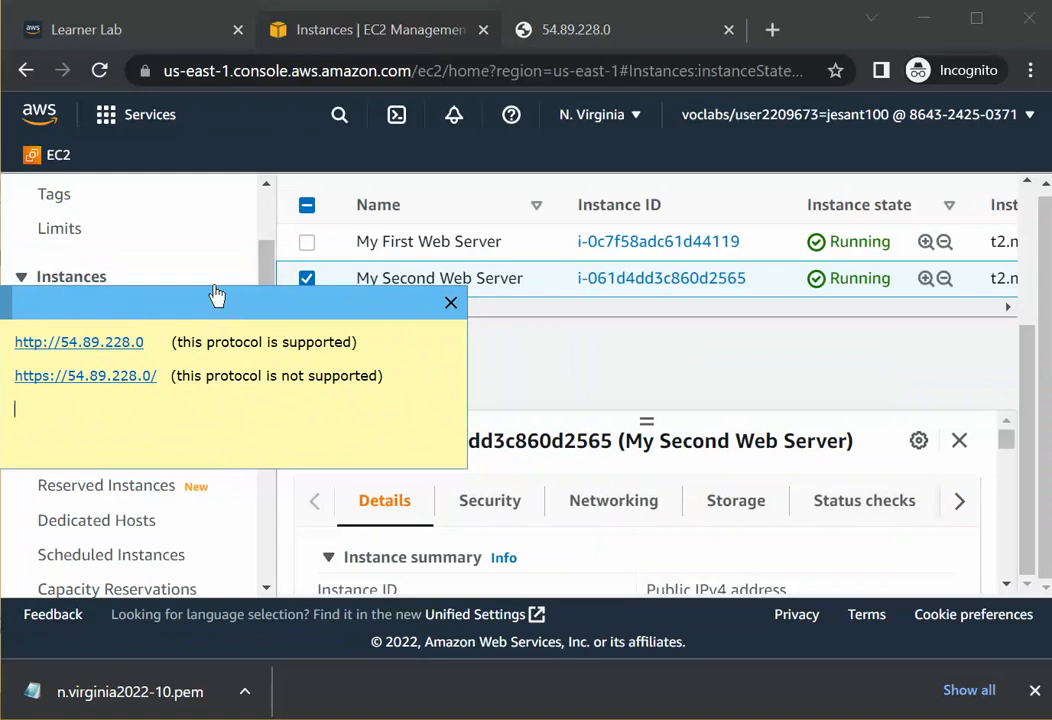
pyautogui.moveTo(230, 307); pyautogui.dragTo(0, 307)
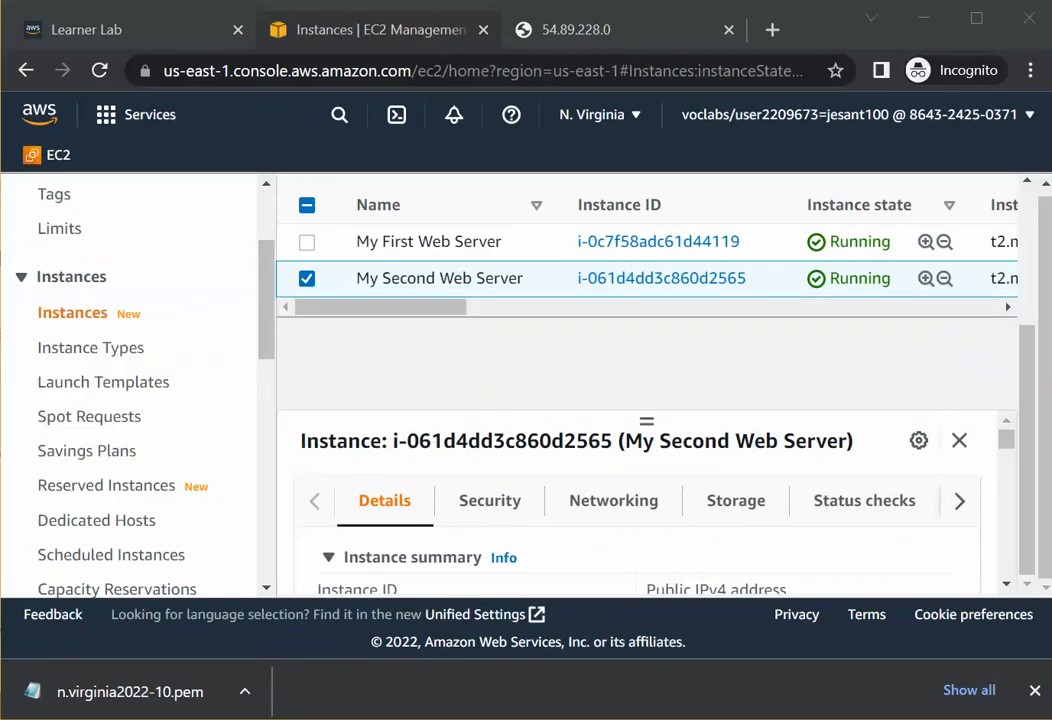
# Copy the second server's public IPv4 address from its details.
pyautogui.scroll(-4, 737, 479)
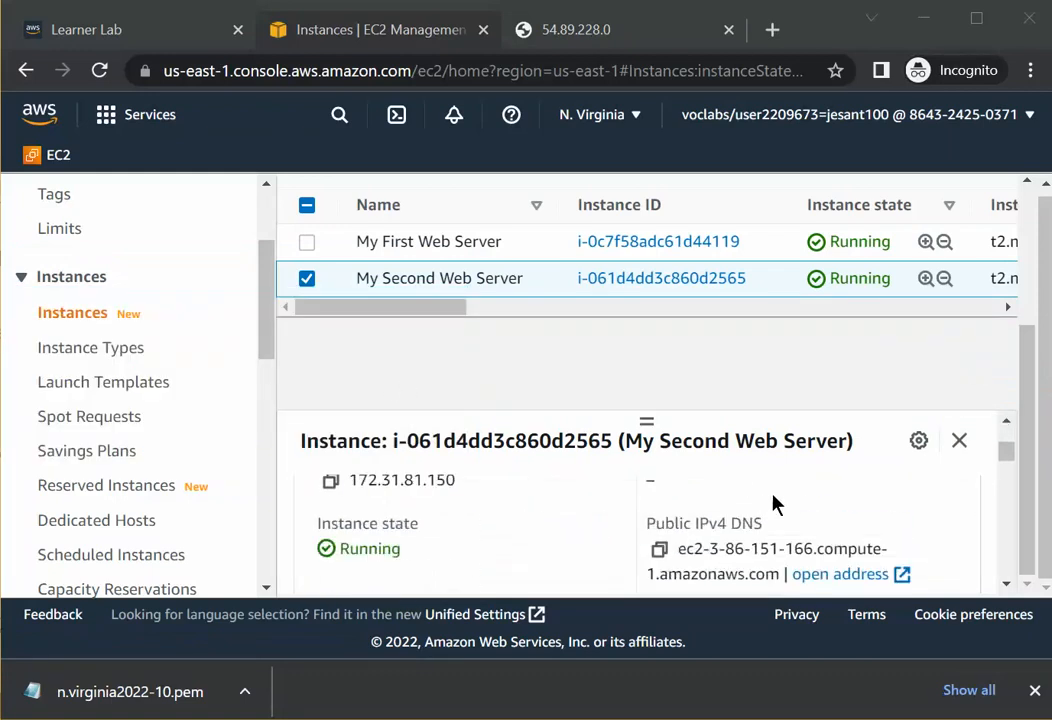
pyautogui.scroll(2, 775, 502)
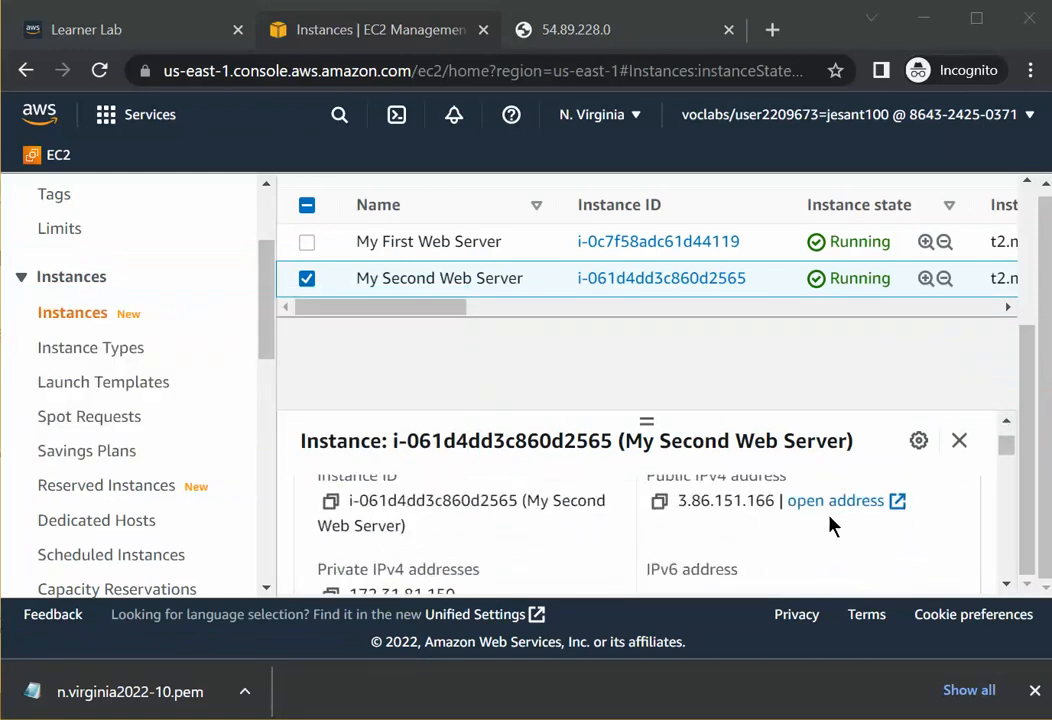
pyautogui.click(777, 500)
pyautogui.moveTo(777, 500); pyautogui.dragTo(677, 506)
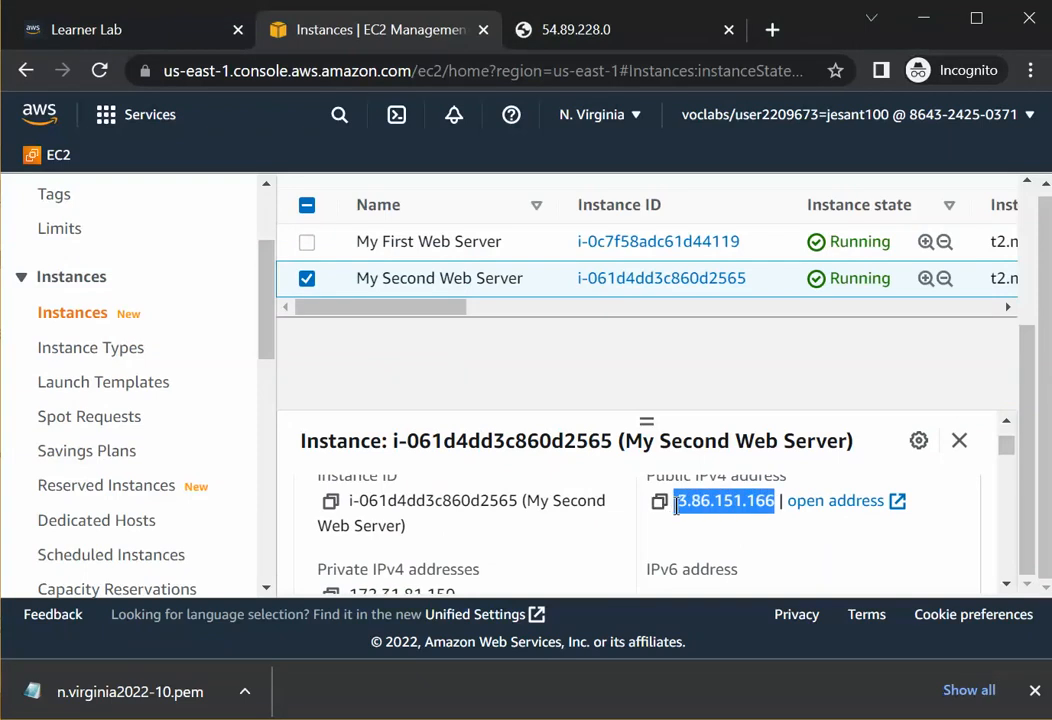
pyautogui.rightClick(677, 505)
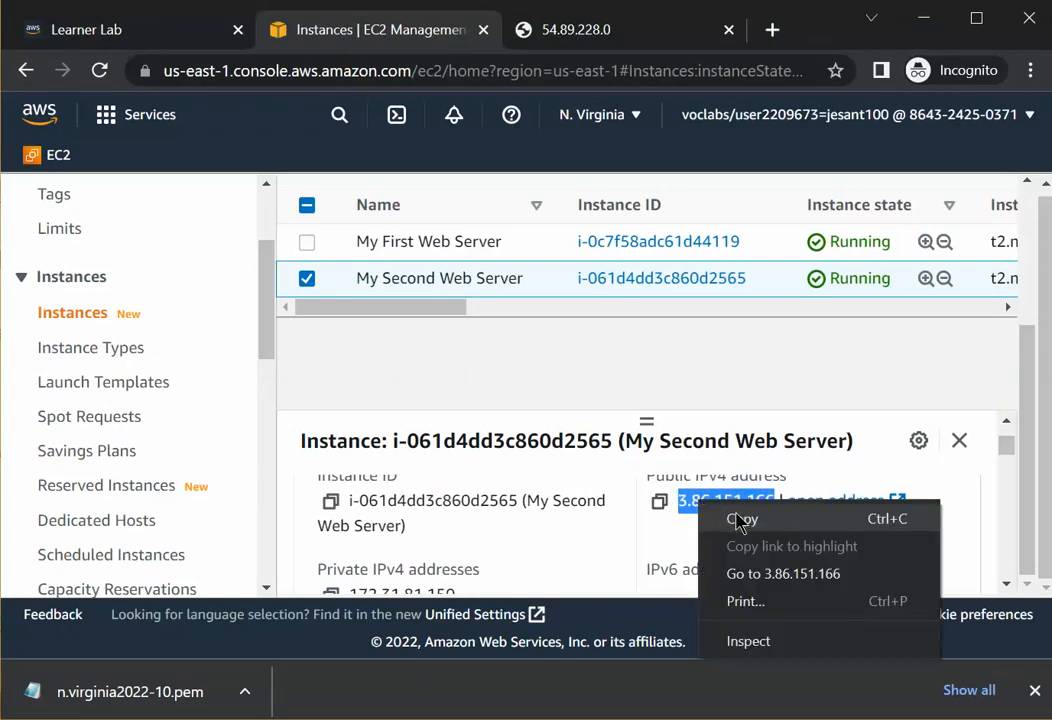
pyautogui.click(738, 519)
pyautogui.moveTo(1051, 100); pyautogui.dragTo(549, 303)
pyautogui.write('http')
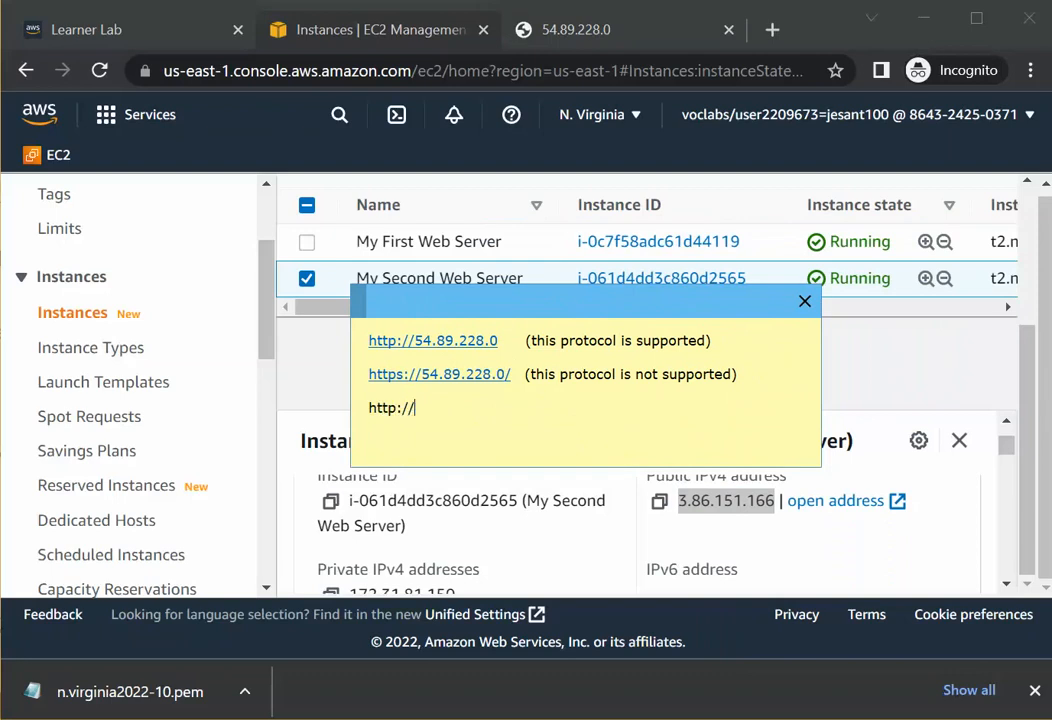
pyautogui.write('://')
pyautogui.hotkey('ctrl', 'v')
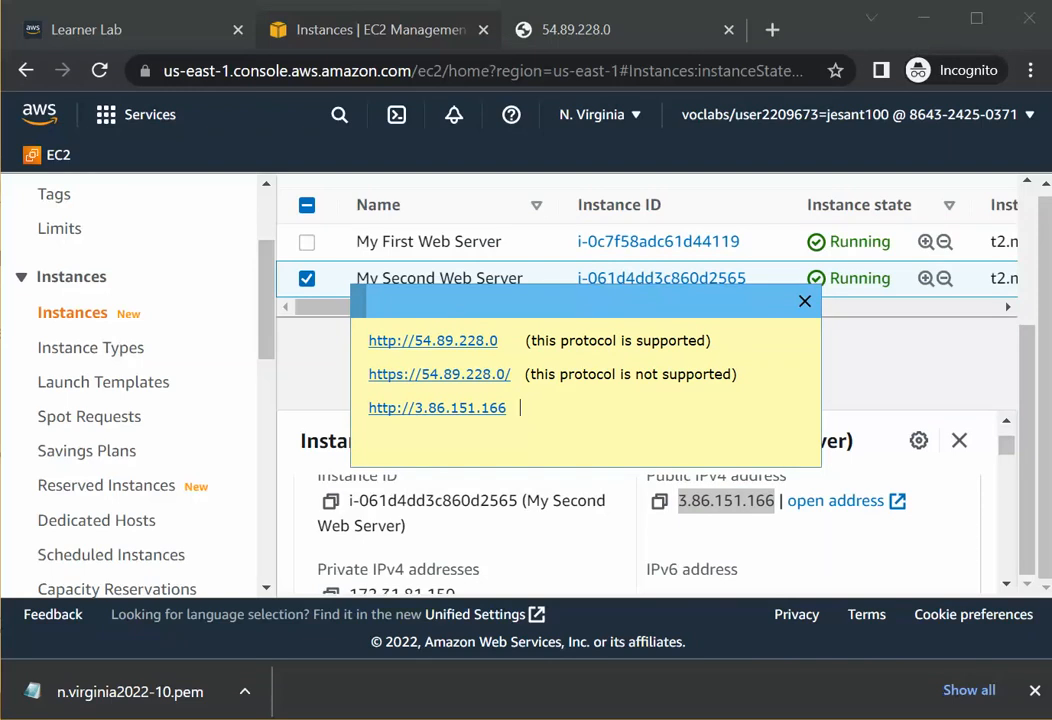
# Label the new note line "(this is the 2nd web server)".
pyautogui.write('(this is the 2nd')
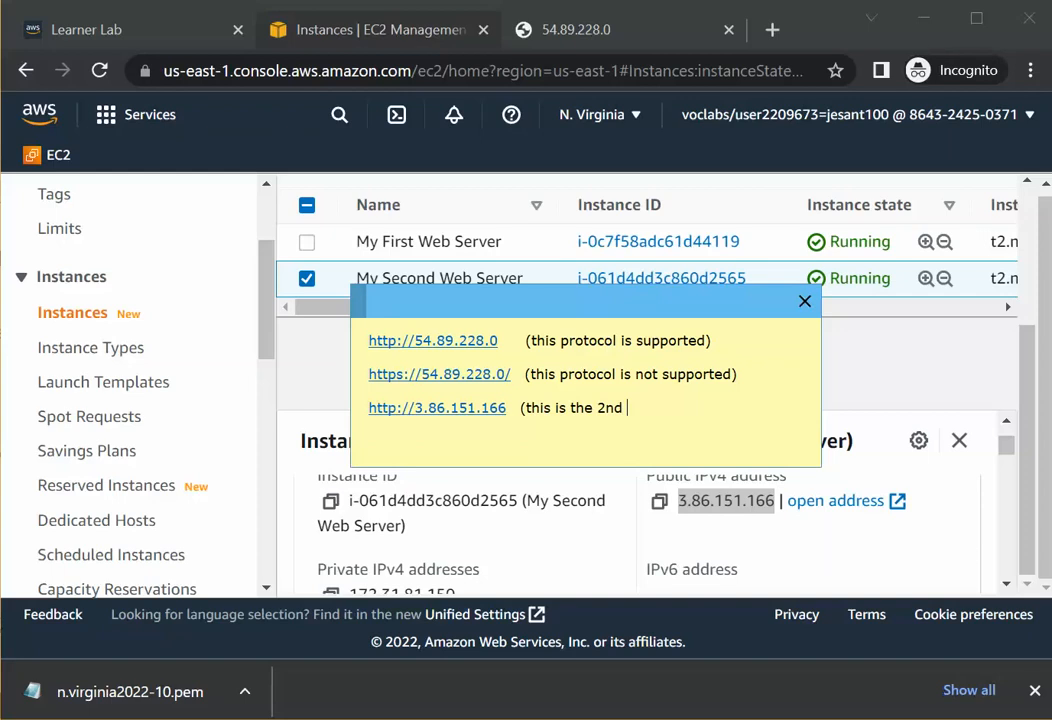
pyautogui.write(' web server)')
pyautogui.moveTo(505, 407); pyautogui.dragTo(376, 413)
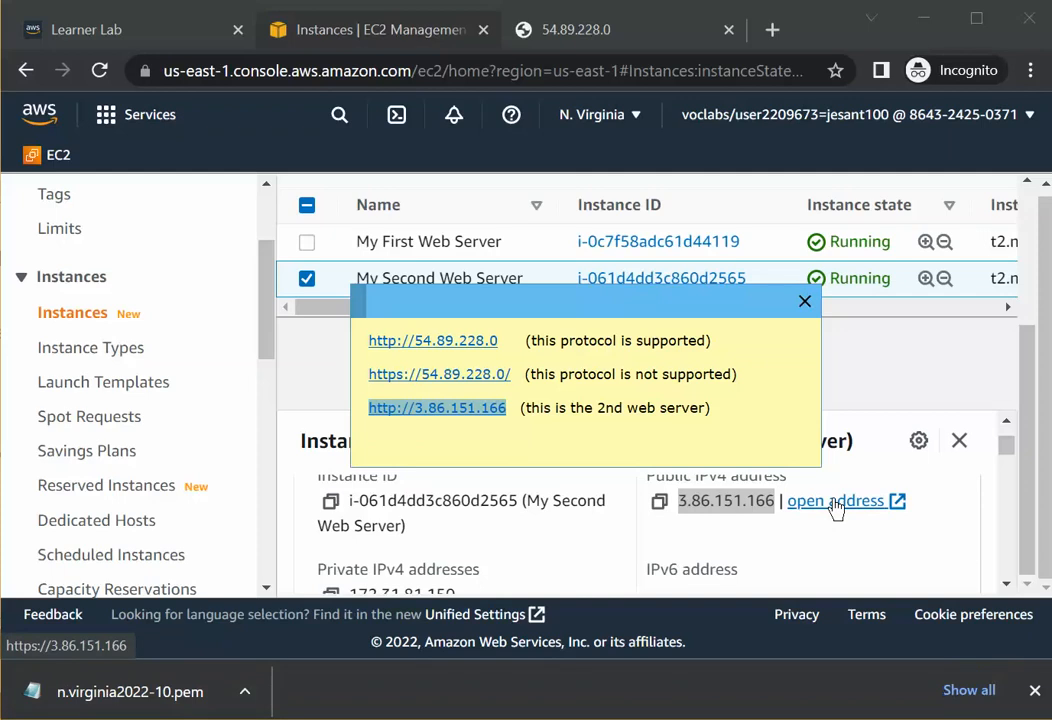
pyautogui.doubleClick(732, 501)
pyautogui.rightClick(730, 500)
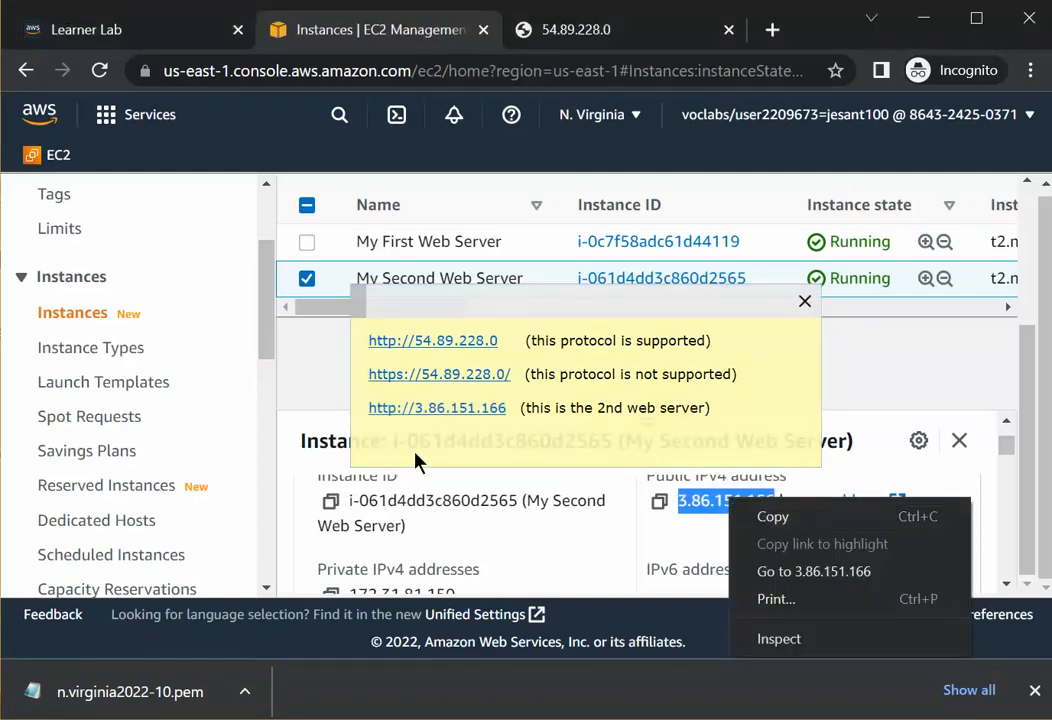
pyautogui.click(440, 450)
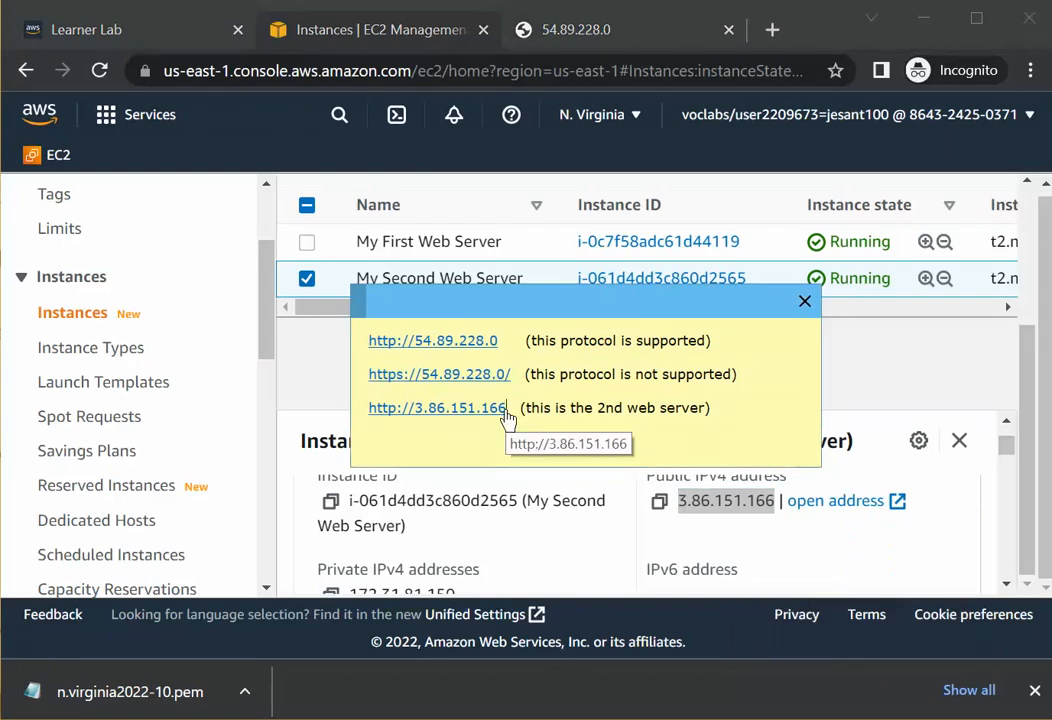
pyautogui.moveTo(502, 418); pyautogui.dragTo(364, 418)
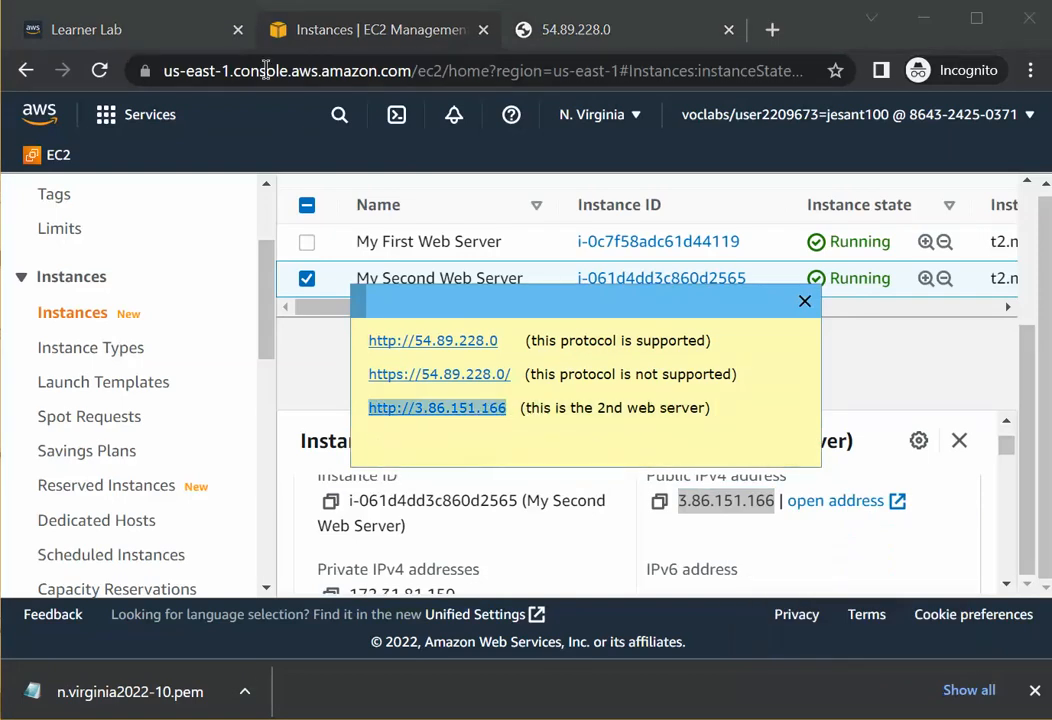
pyautogui.click(576, 32)
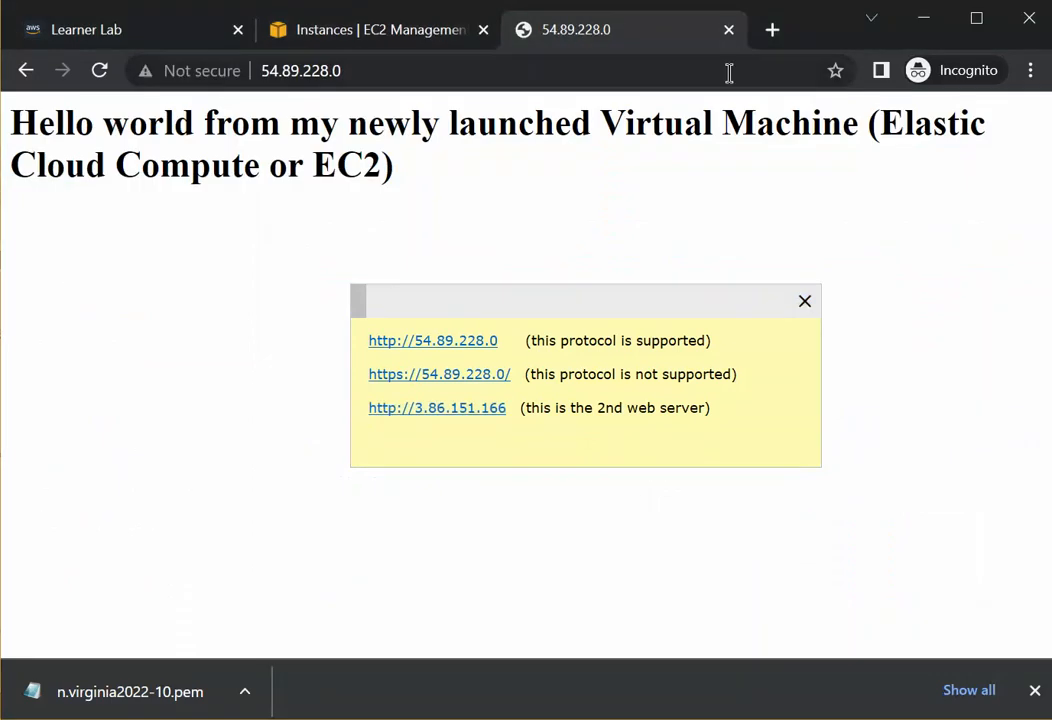
pyautogui.click(772, 29)
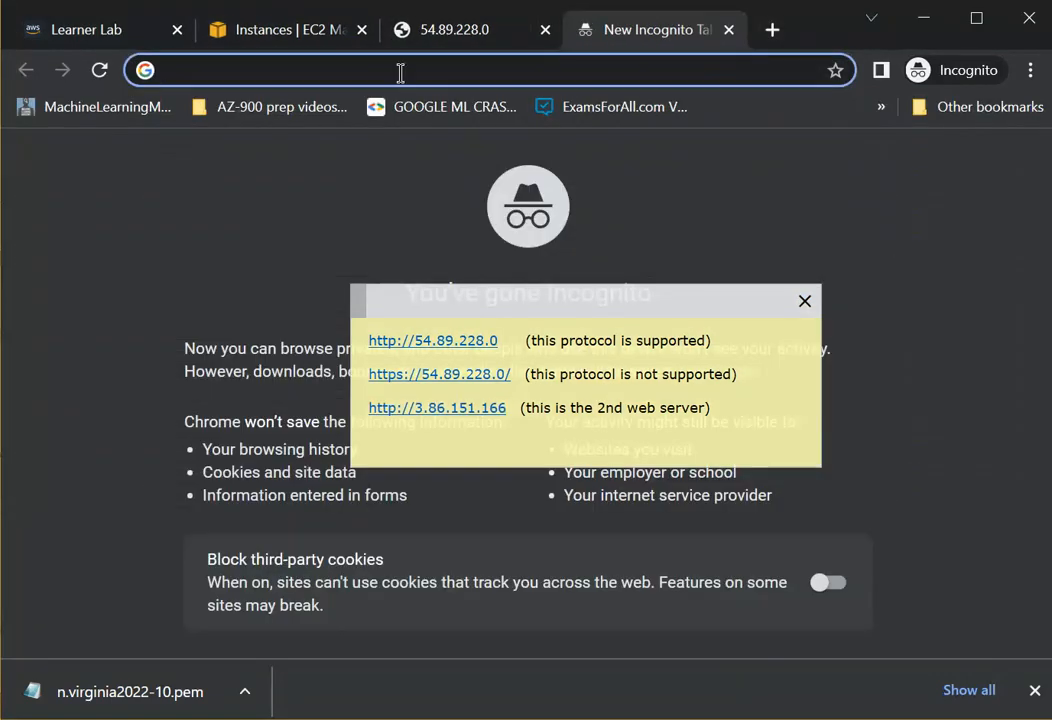
pyautogui.rightClick(399, 72)
pyautogui.click(476, 258)
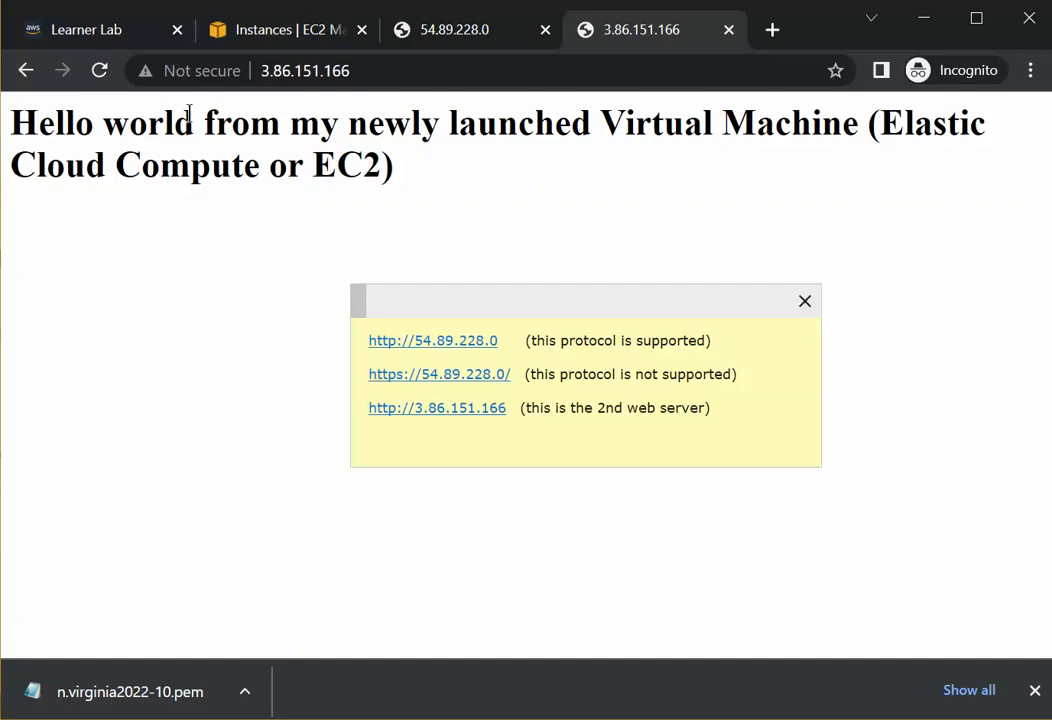
# Close both web server tabs and move the note out of the way.
pyautogui.click(729, 31)
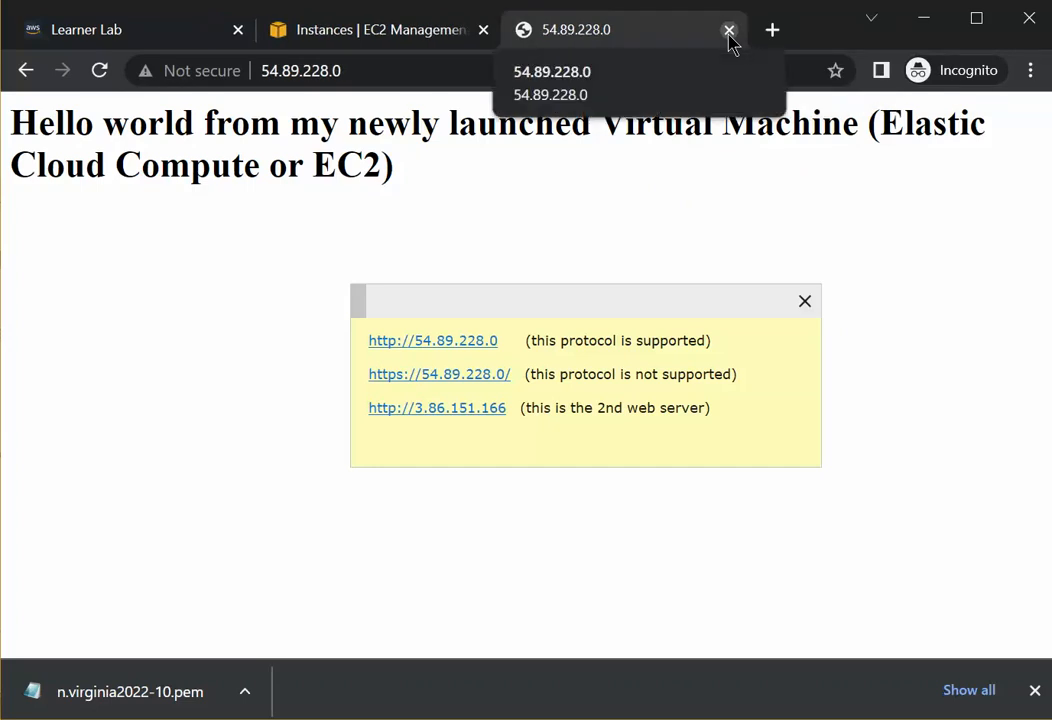
pyautogui.click(729, 31)
pyautogui.moveTo(536, 303); pyautogui.dragTo(1050, 325)
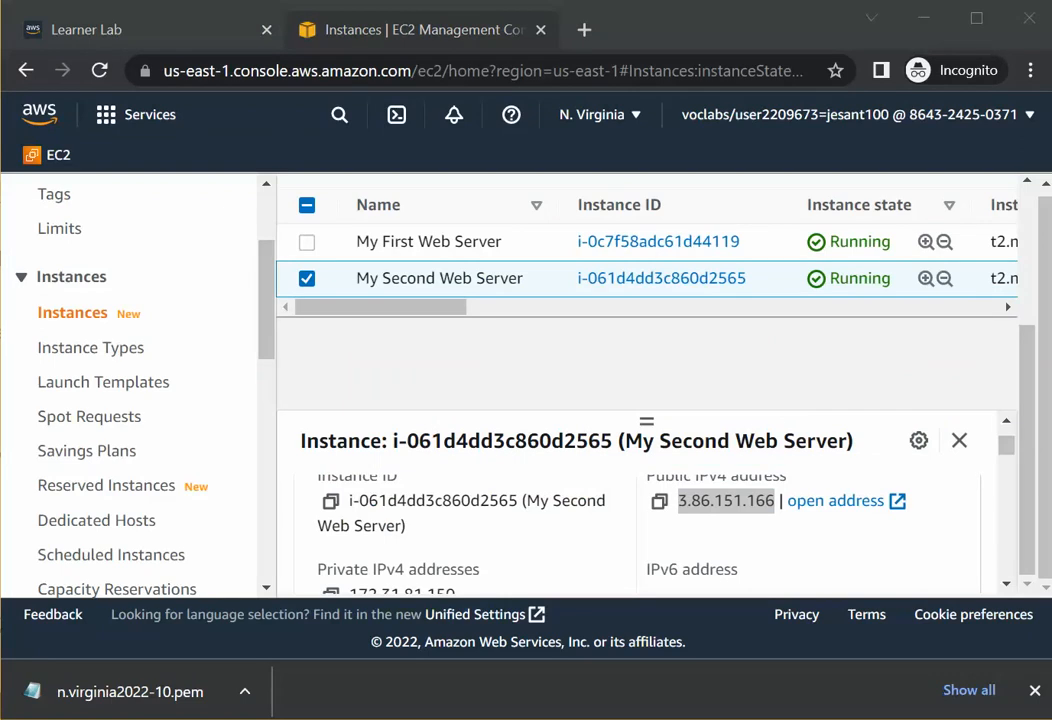
pyautogui.moveTo(1050, 200); pyautogui.dragTo(293, 107)
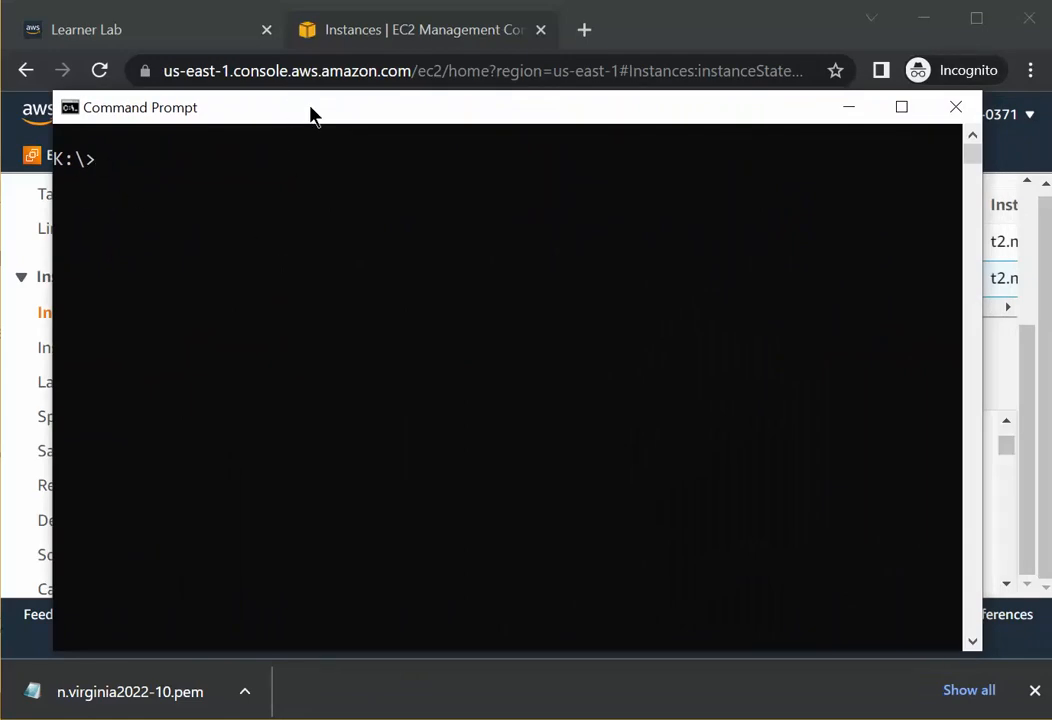
pyautogui.moveTo(310, 115); pyautogui.dragTo(628, 335)
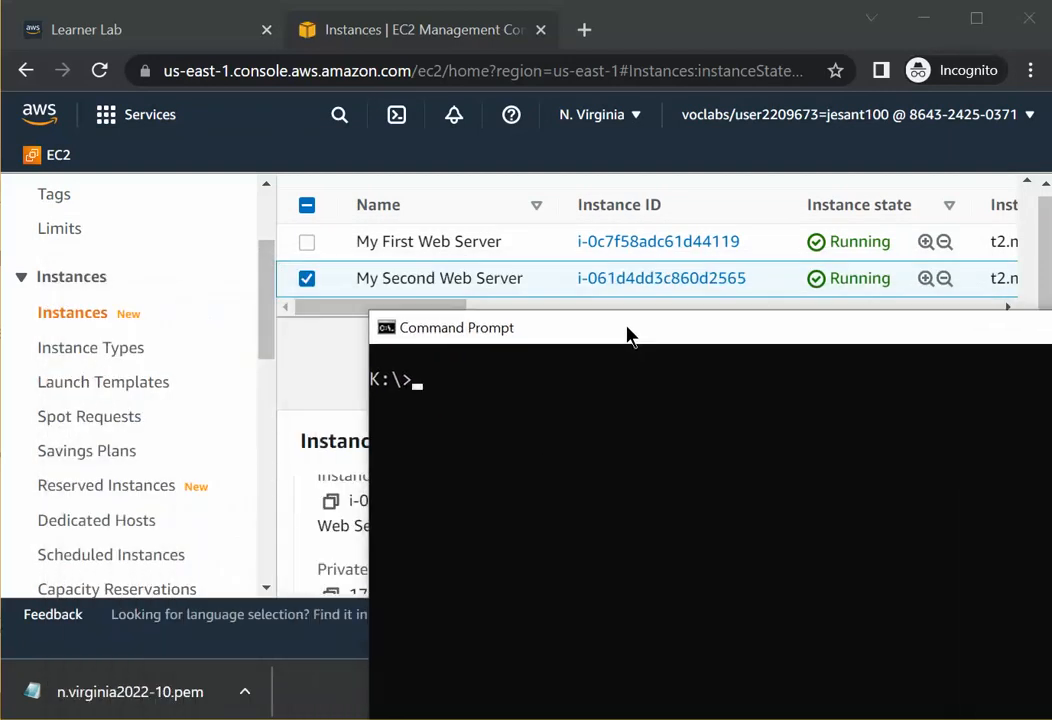
pyautogui.click(633, 28)
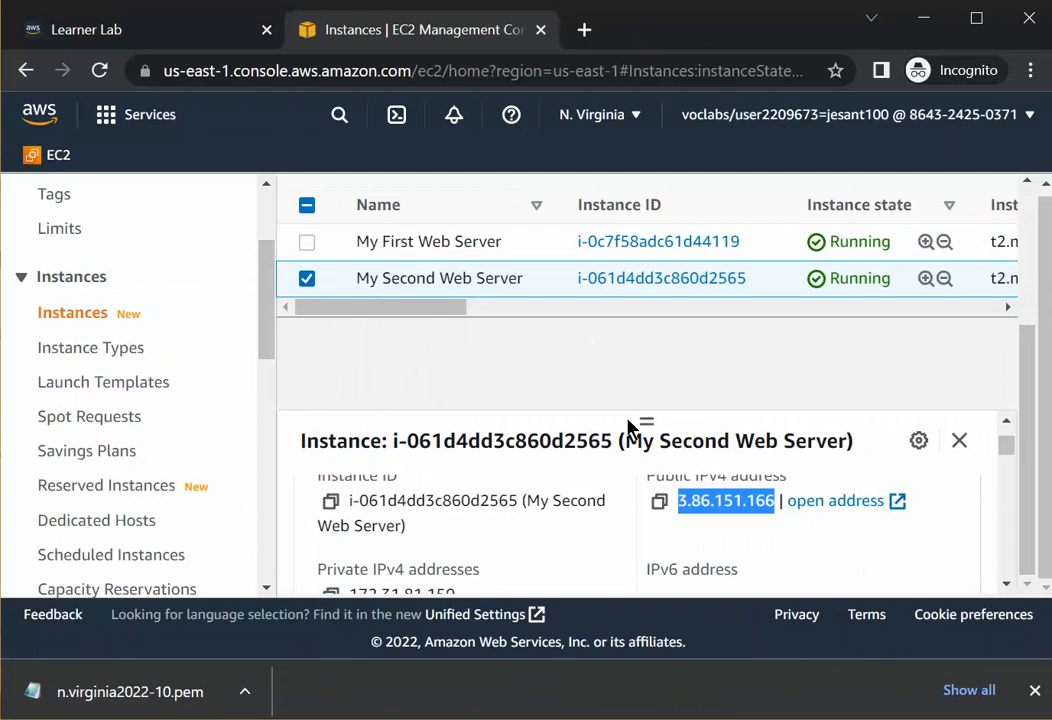
# Copy the instance's key pair name and add n.virginia2022-10.pem as a new line in the note.
pyautogui.moveTo(424, 307); pyautogui.dragTo(890, 285)
pyautogui.moveTo(882, 241); pyautogui.dragTo(753, 241)
pyautogui.rightClick(755, 242)
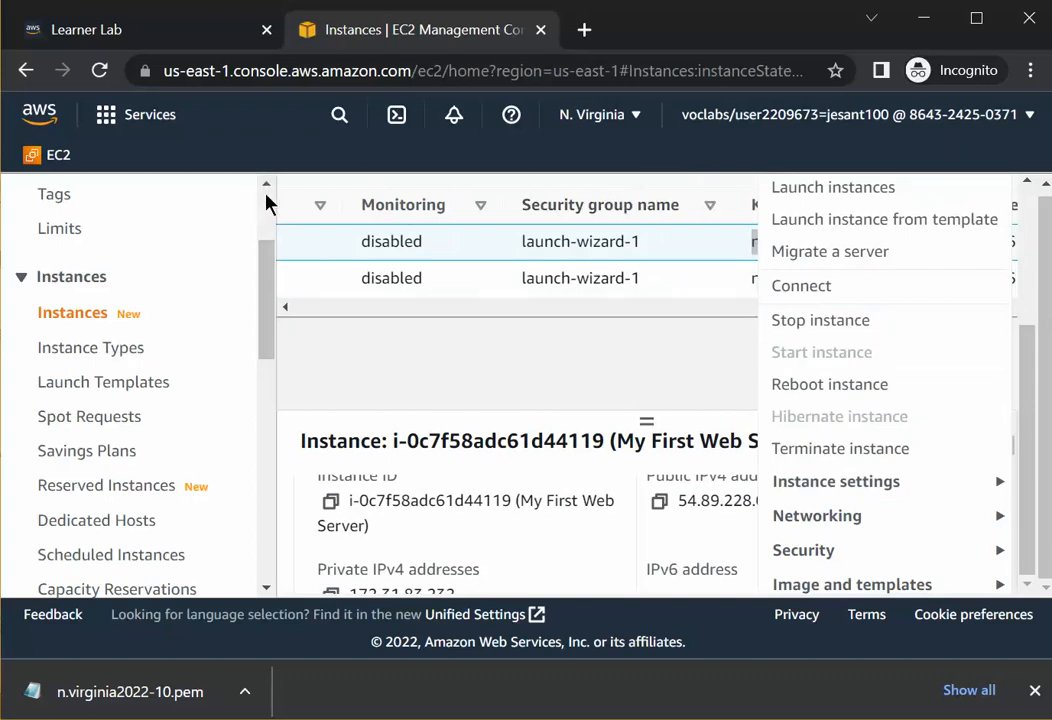
pyautogui.scroll(2, 272, 212)
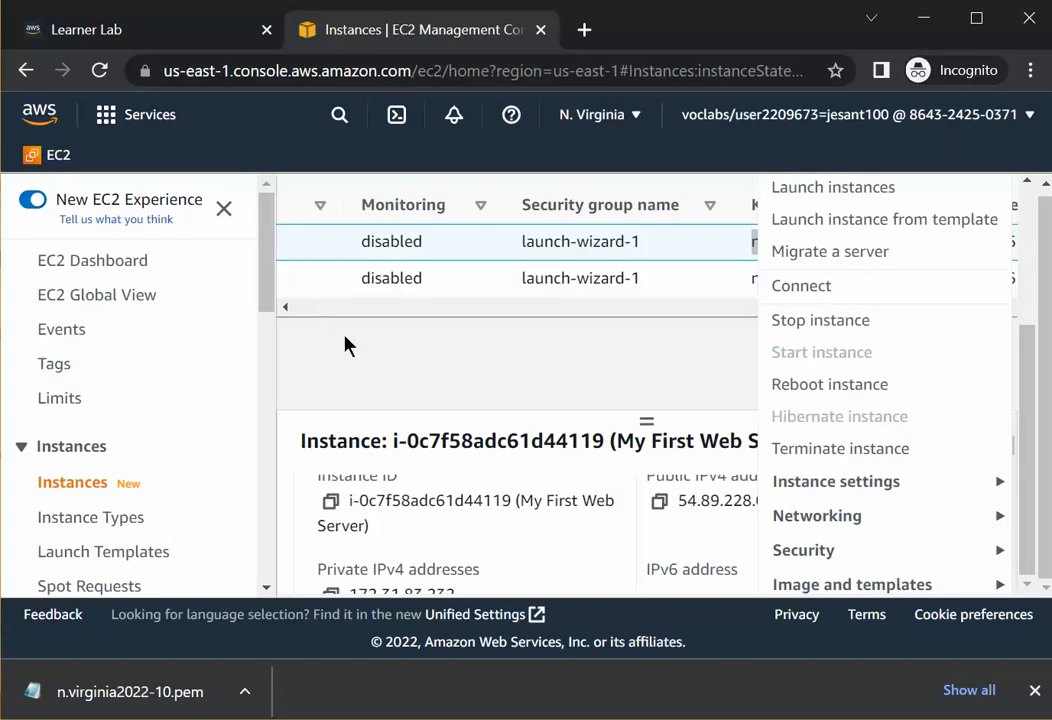
pyautogui.click(390, 383)
pyautogui.moveTo(884, 241); pyautogui.dragTo(751, 241)
pyautogui.hotkey('ctrl', 'c')
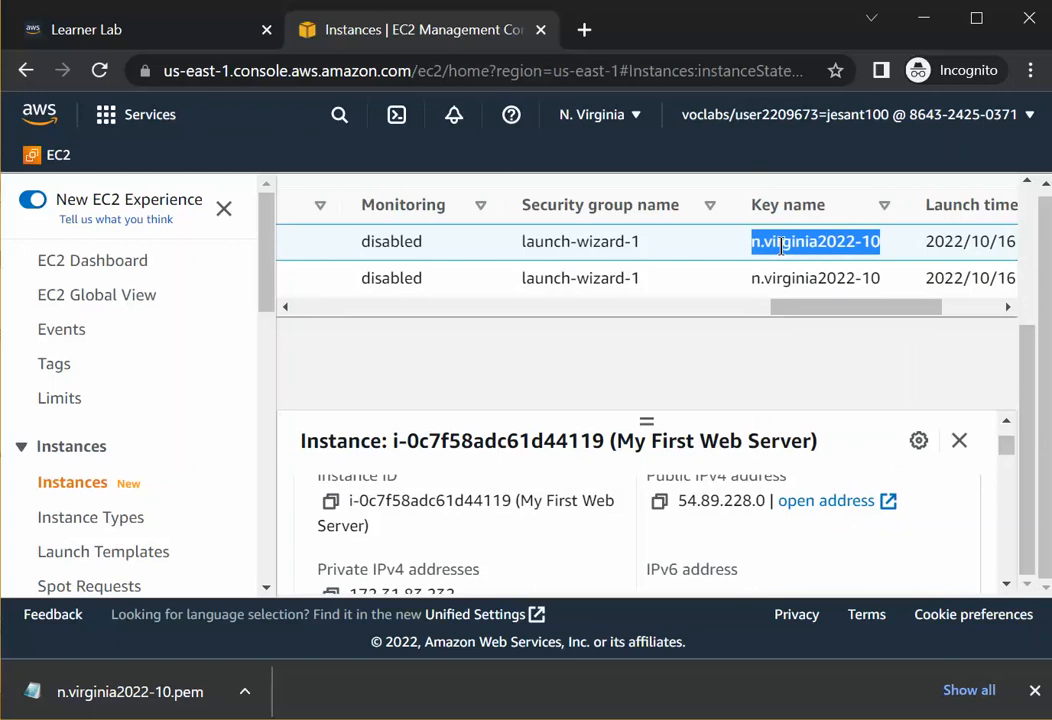
pyautogui.rightClick(781, 245)
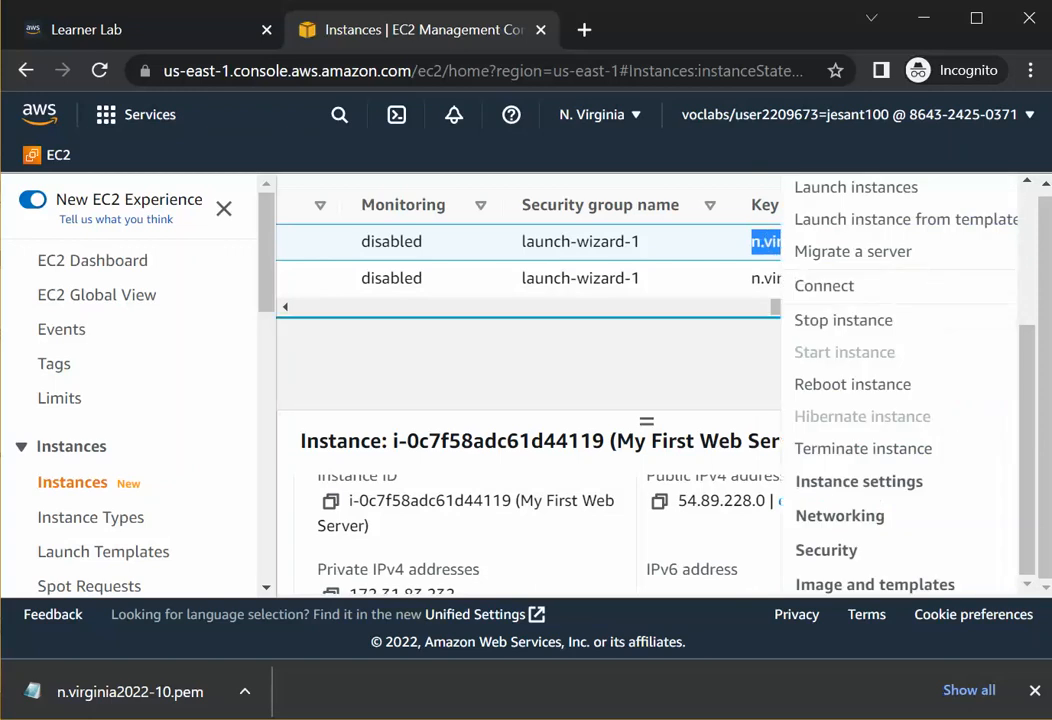
pyautogui.hotkey('alt', 'Tab')
pyautogui.moveTo(607, 232); pyautogui.dragTo(318, 298)
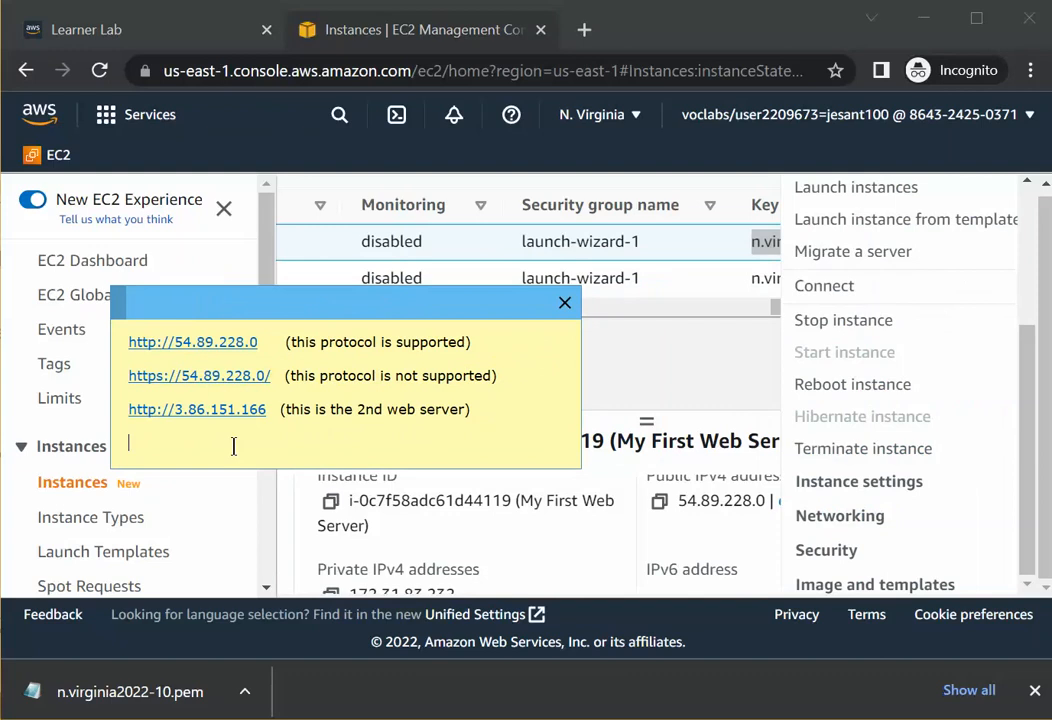
pyautogui.hotkey('ctrl', 'v')
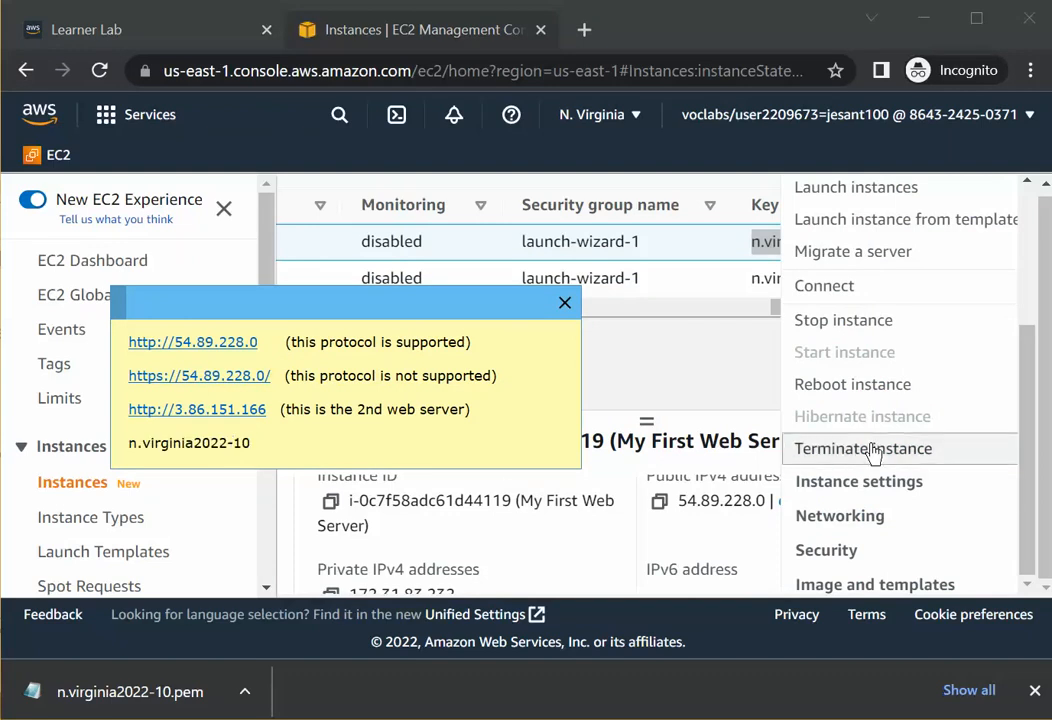
pyautogui.write('.pem')
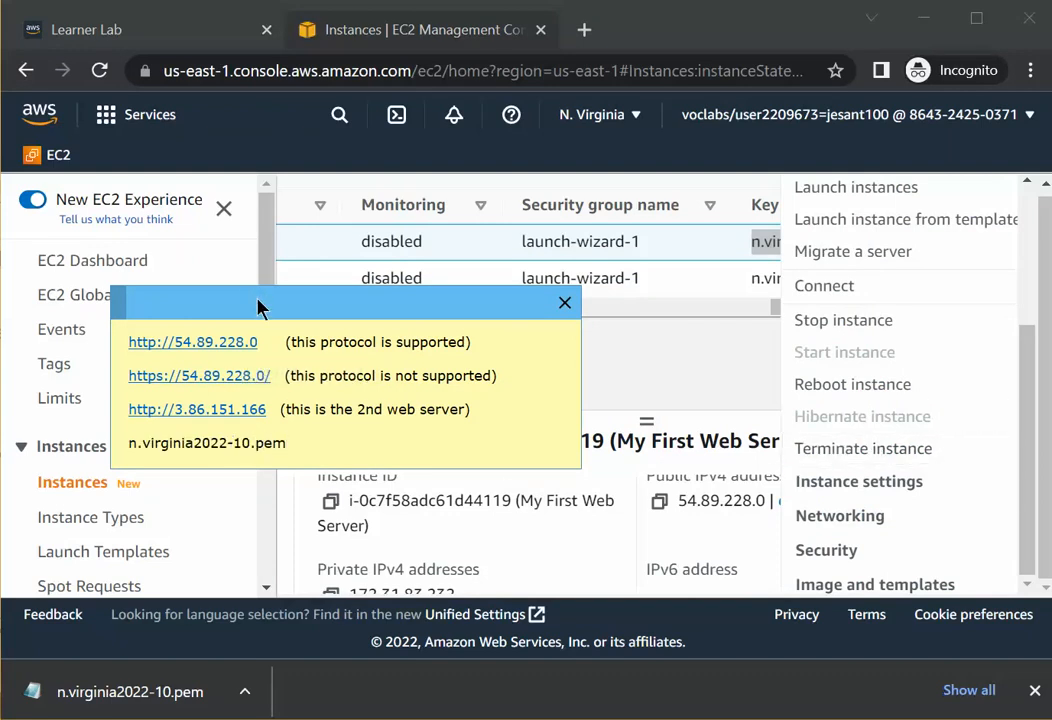
# Move the note to the lower corner and position the Command Prompt window above it.
pyautogui.moveTo(258, 308); pyautogui.dragTo(127, 559)
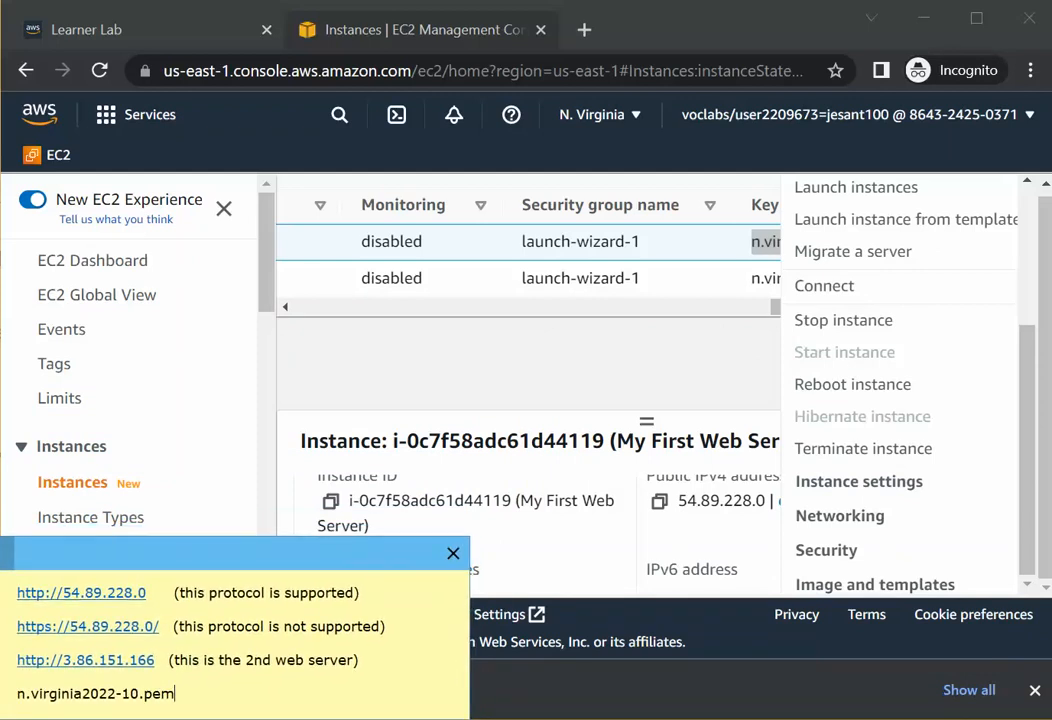
pyautogui.moveTo(1051, 500); pyautogui.dragTo(608, 215)
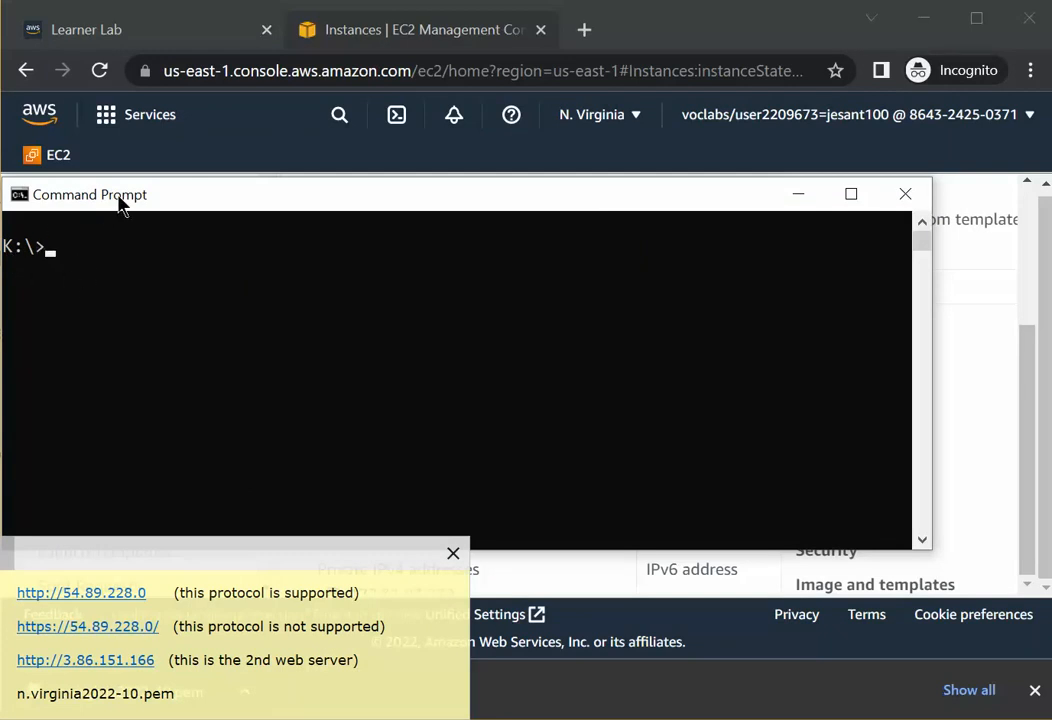
pyautogui.moveTo(120, 205)
pyautogui.mouseDown()
pyautogui.moveTo(131, 224)
pyautogui.moveTo(136, 185)
pyautogui.moveTo(137, 194)
pyautogui.mouseUp()
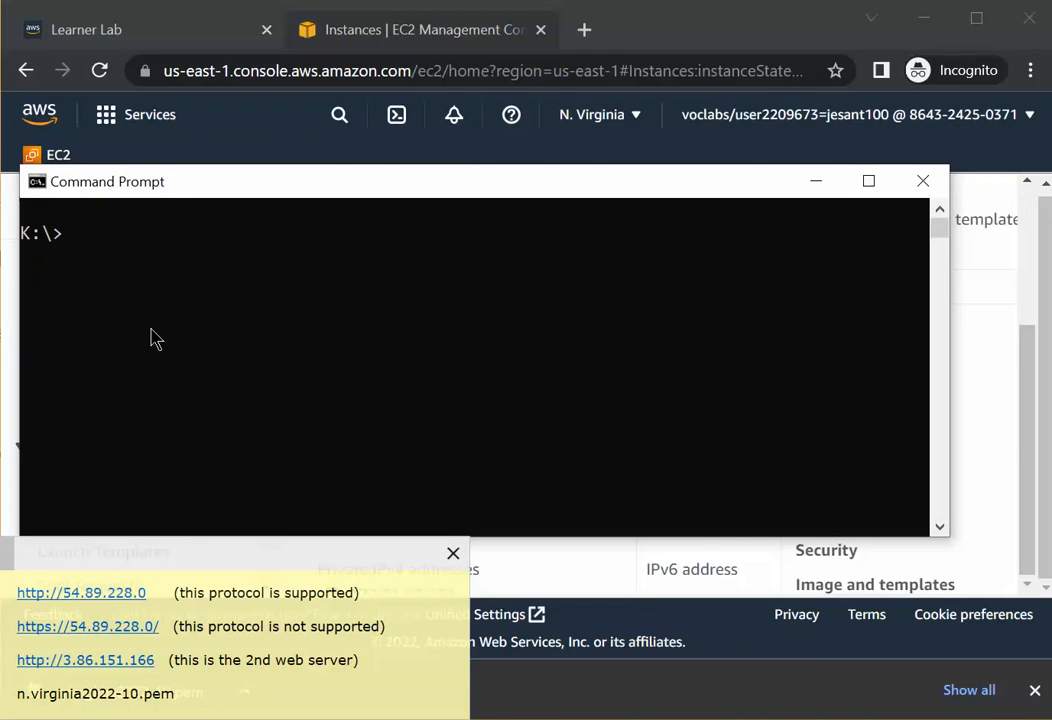
# Start a template SSH command in the Command Prompt: ssh -i <privatekey.pem>.
pyautogui.write('ssh -i')
pyautogui.moveTo(177, 697); pyautogui.dragTo(30, 695)
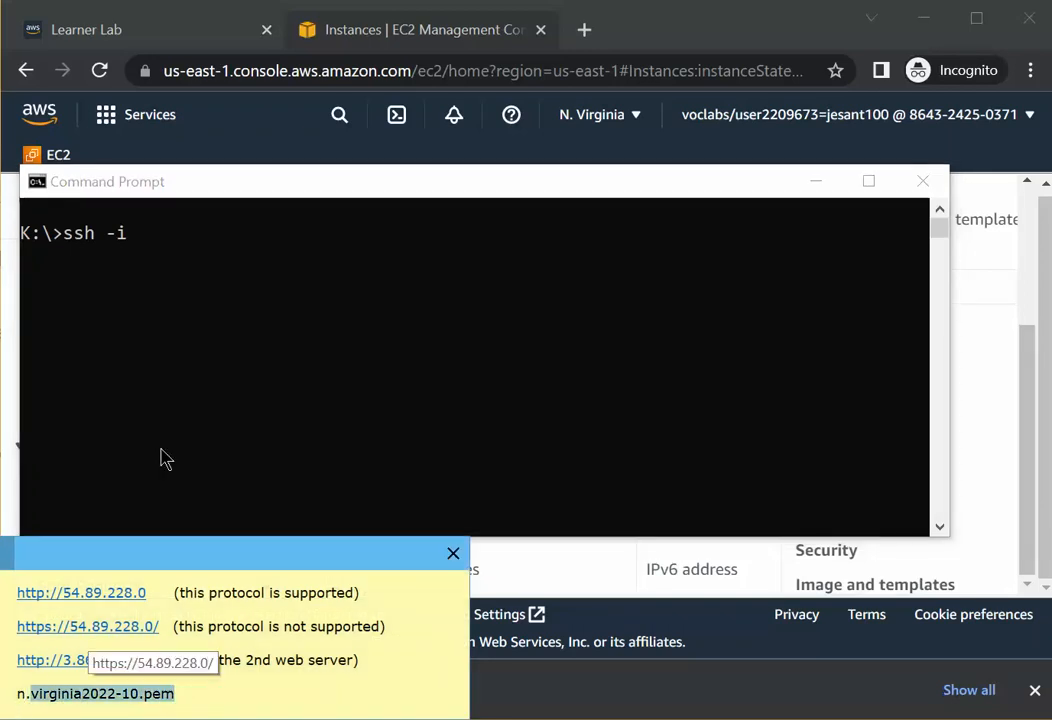
pyautogui.click(153, 270)
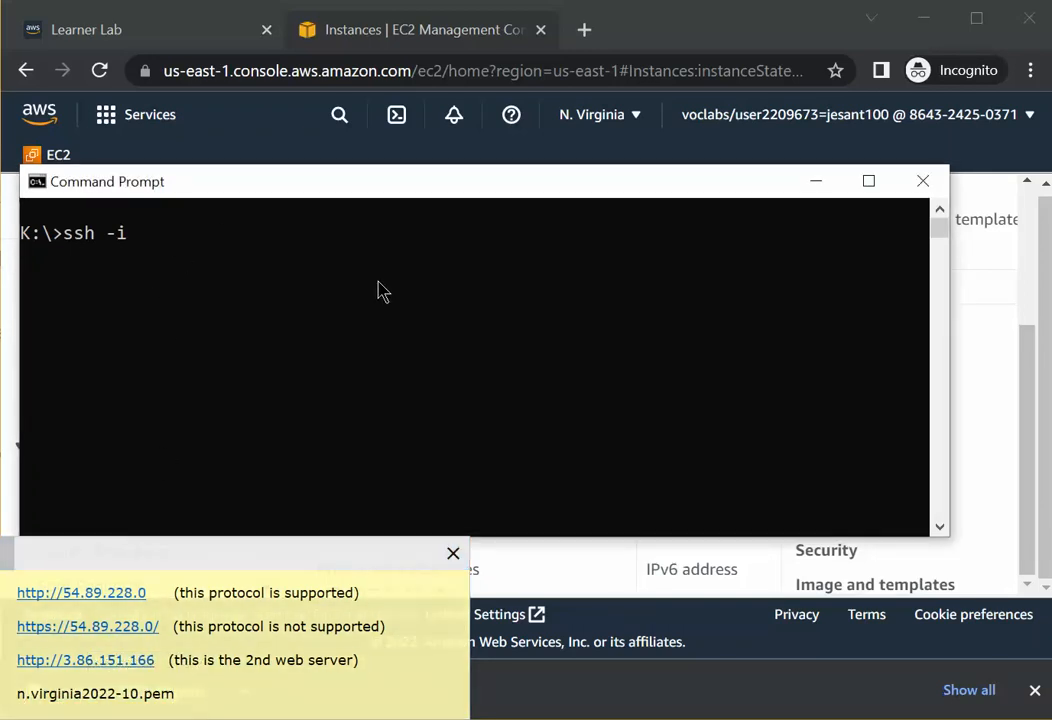
pyautogui.write('<')
pyautogui.write('k')
pyautogui.write('pri')
pyautogui.write('vate')
pyautogui.write('ke')
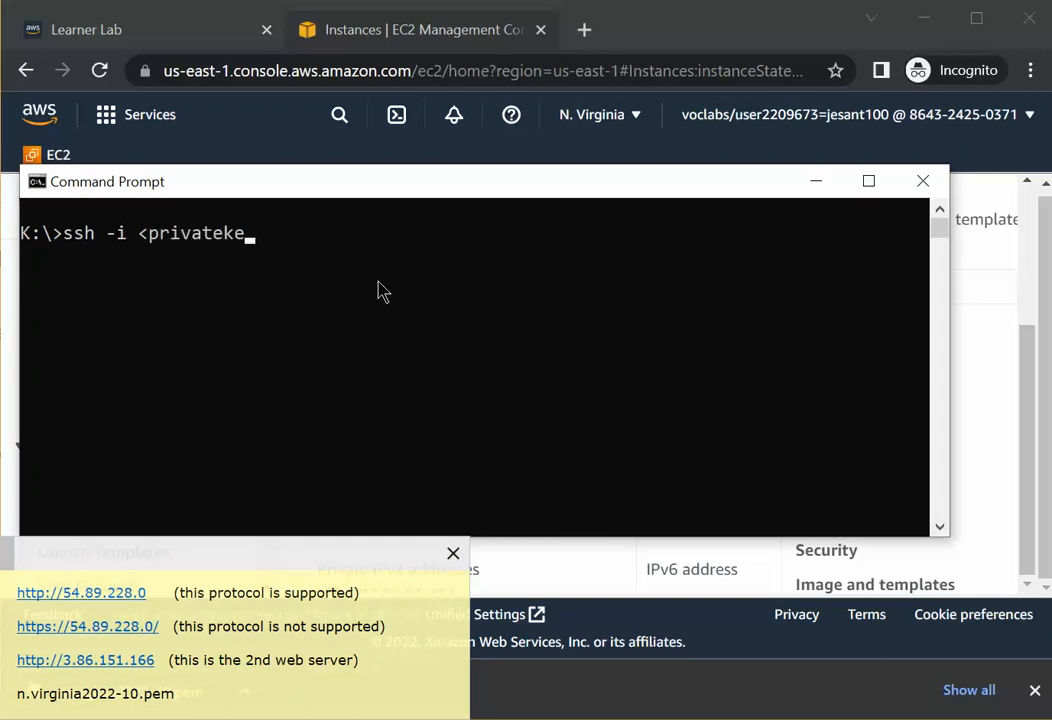
pyautogui.write('y.')
pyautogui.write('pem')
pyautogui.write('?')
pyautogui.moveTo(310, 246); pyautogui.dragTo(162, 246)
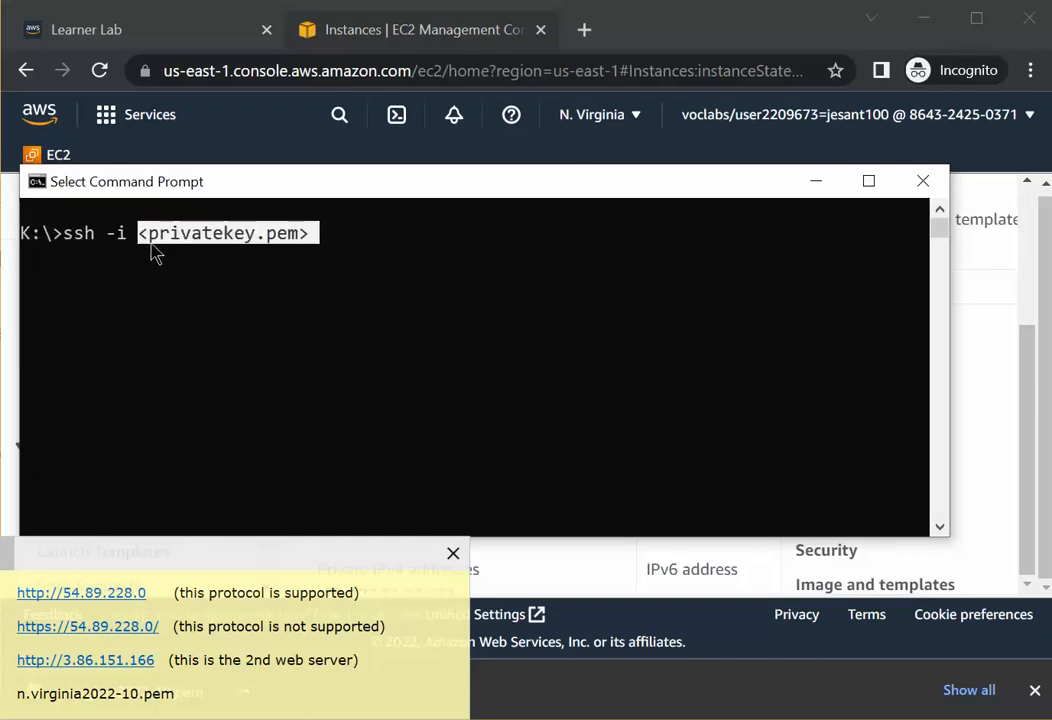
pyautogui.click(201, 257)
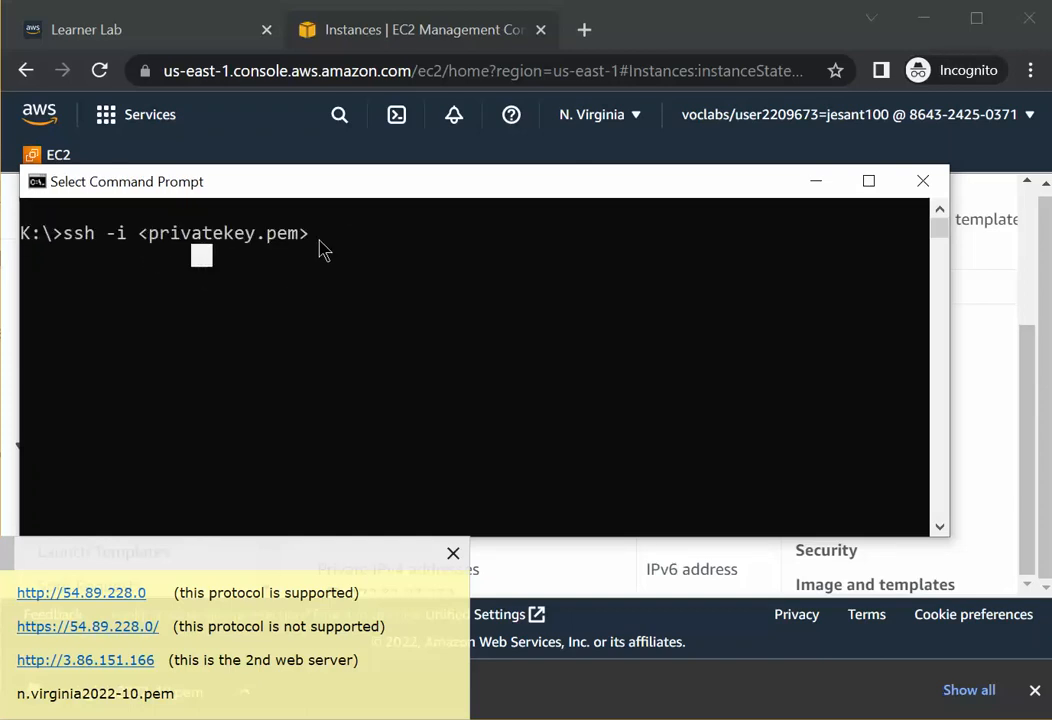
pyautogui.press('Escape')
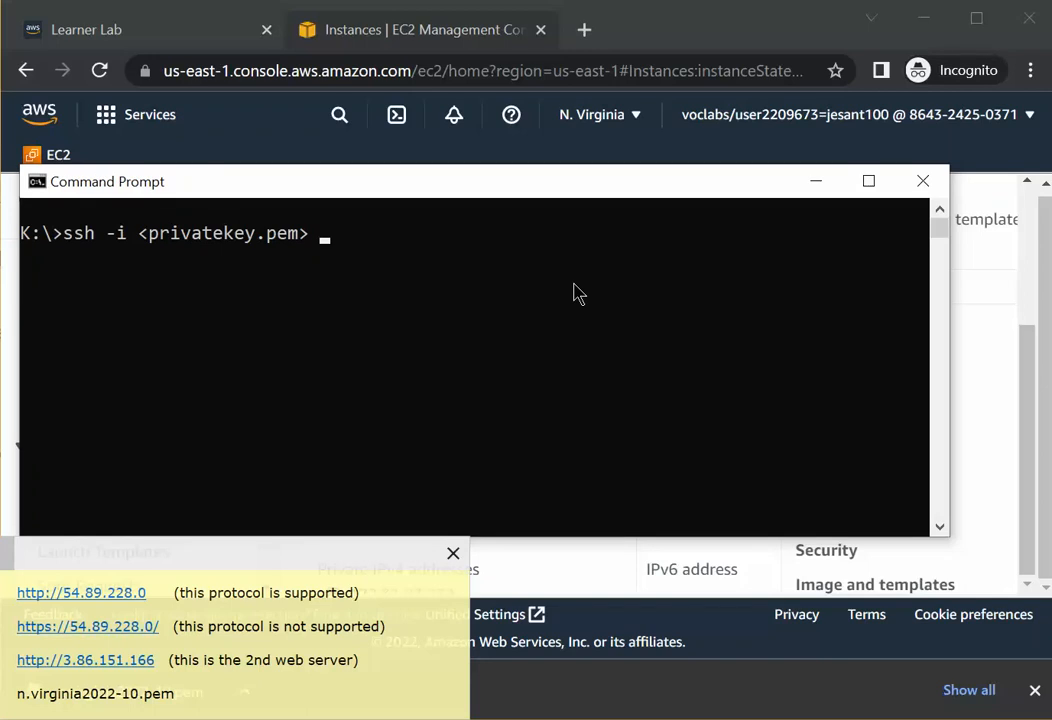
# Complete the template with ec2-user@<ip-address> and run it.
pyautogui.write('ec2-user@')
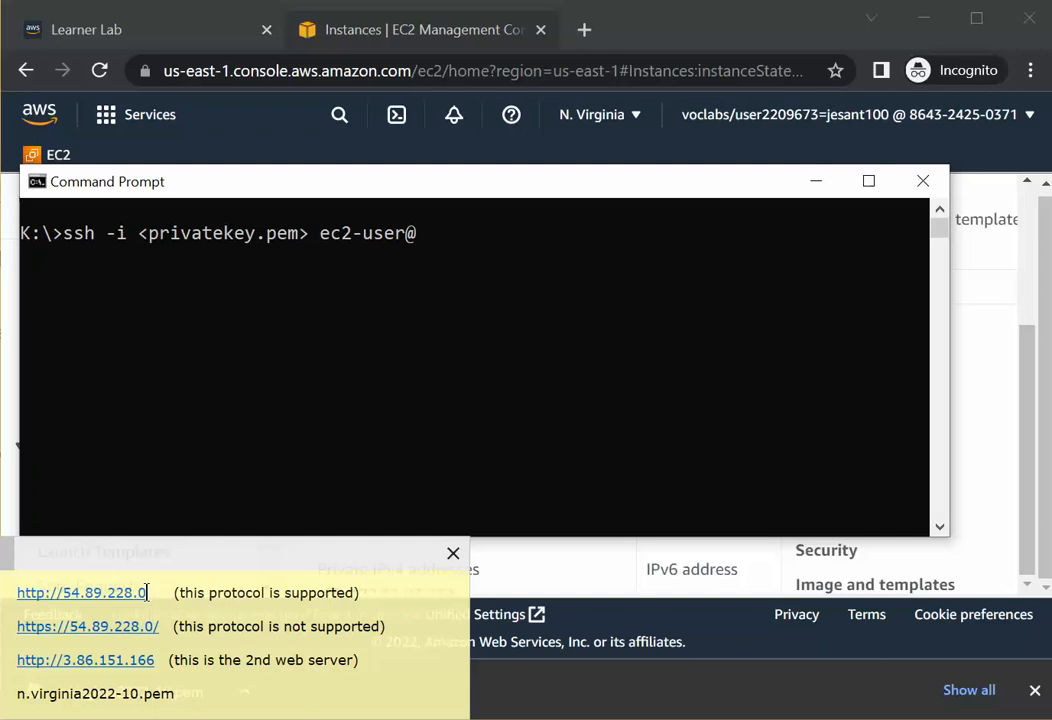
pyautogui.moveTo(148, 592); pyautogui.dragTo(65, 592)
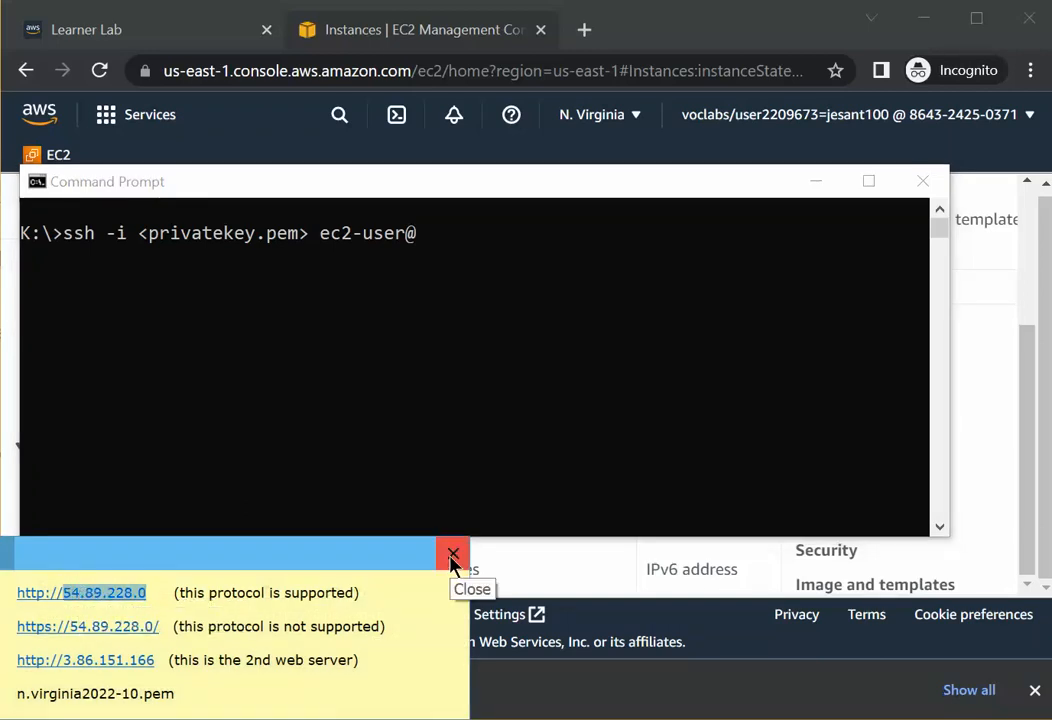
pyautogui.click(434, 249)
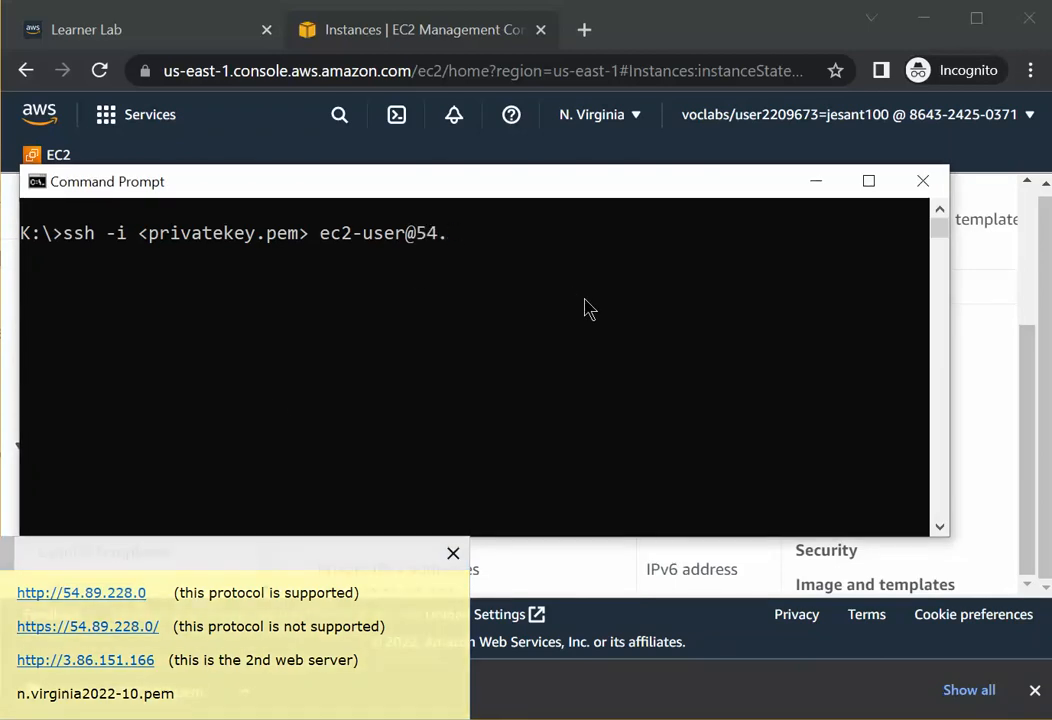
pyautogui.write('.228.0')
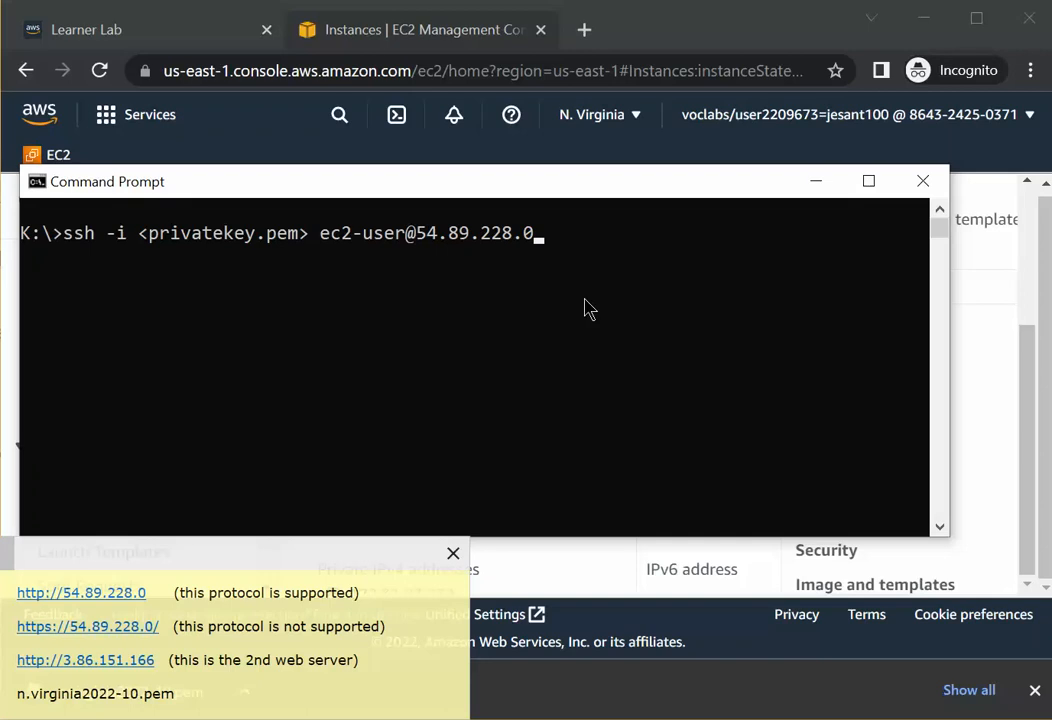
pyautogui.press('BackSpace')
pyautogui.press('BackSpace')
pyautogui.press('BackSpace')
pyautogui.press('BackSpace')
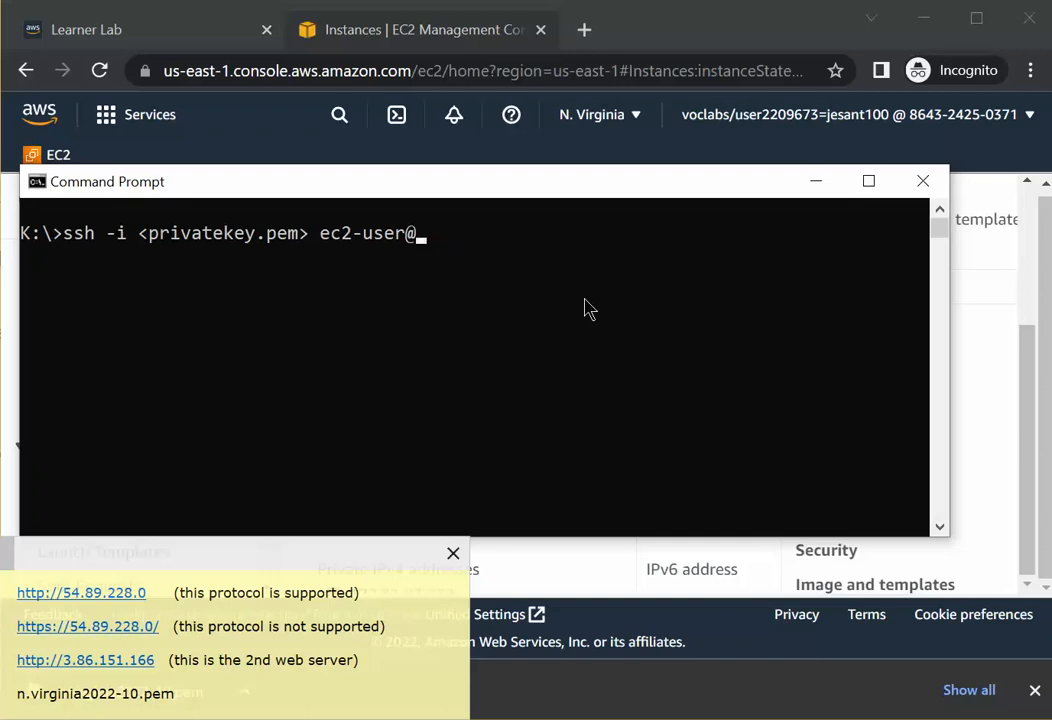
pyautogui.write('<ip-address')
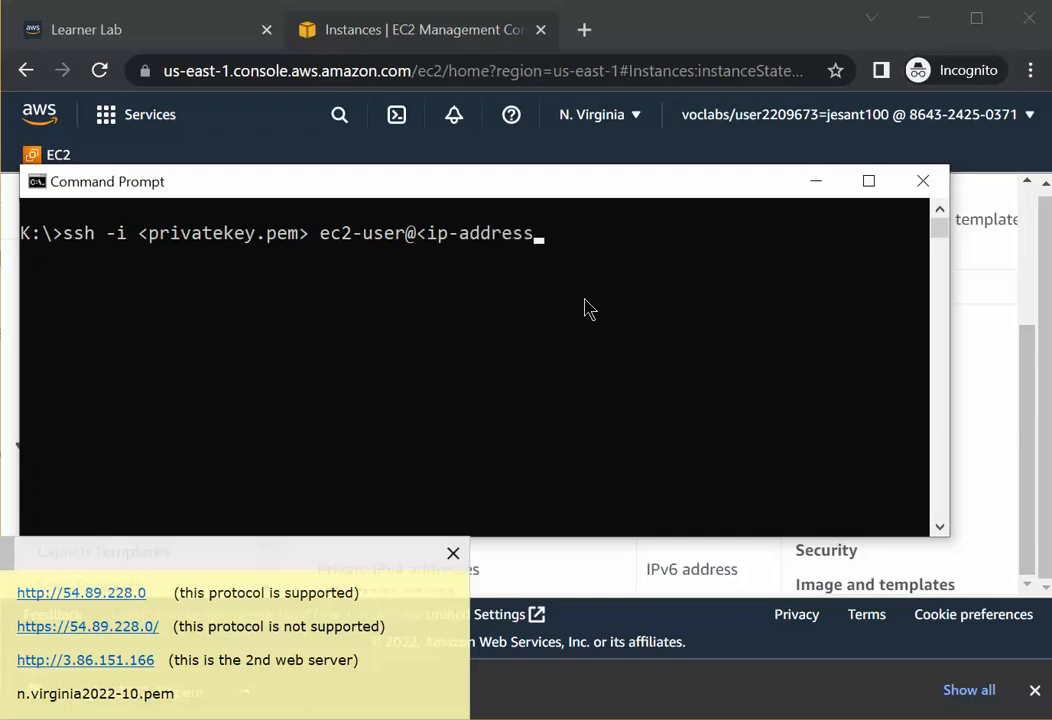
pyautogui.write('>')
pyautogui.press('Return')
pyautogui.write('s')
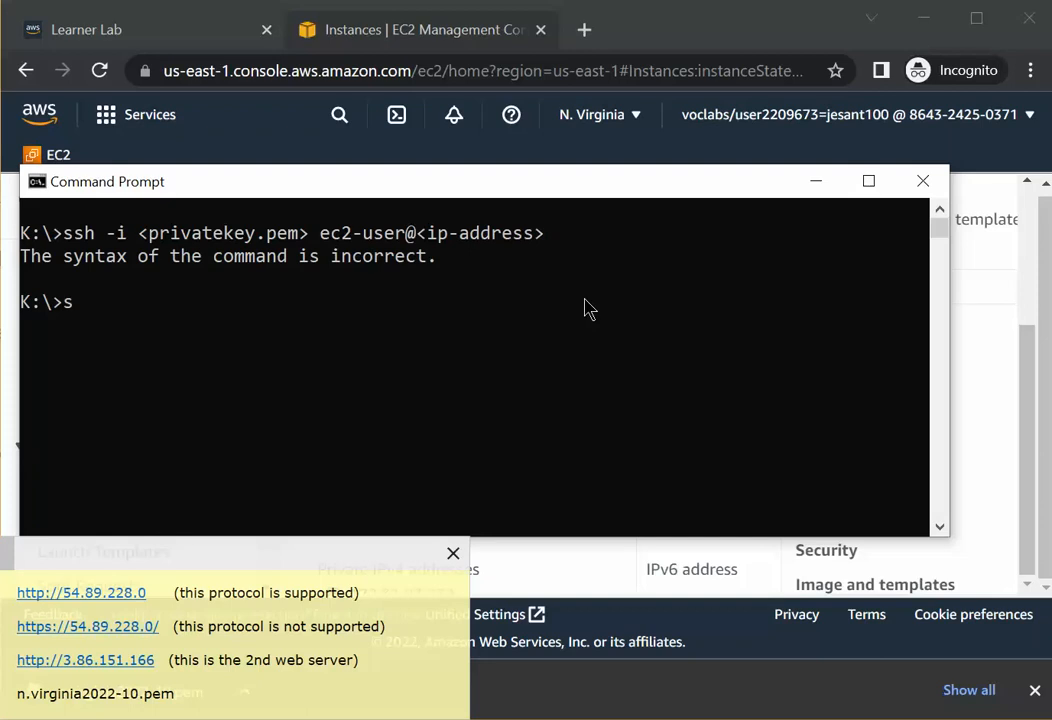
pyautogui.write('sh -i n.virginia')
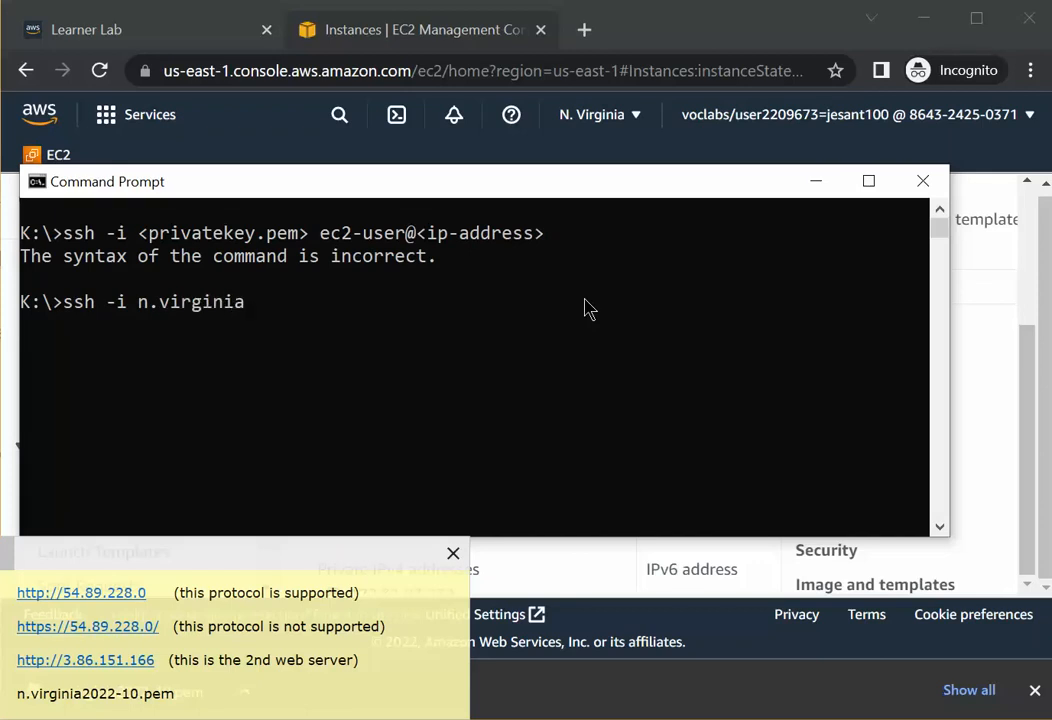
pyautogui.write('2022-10.p')
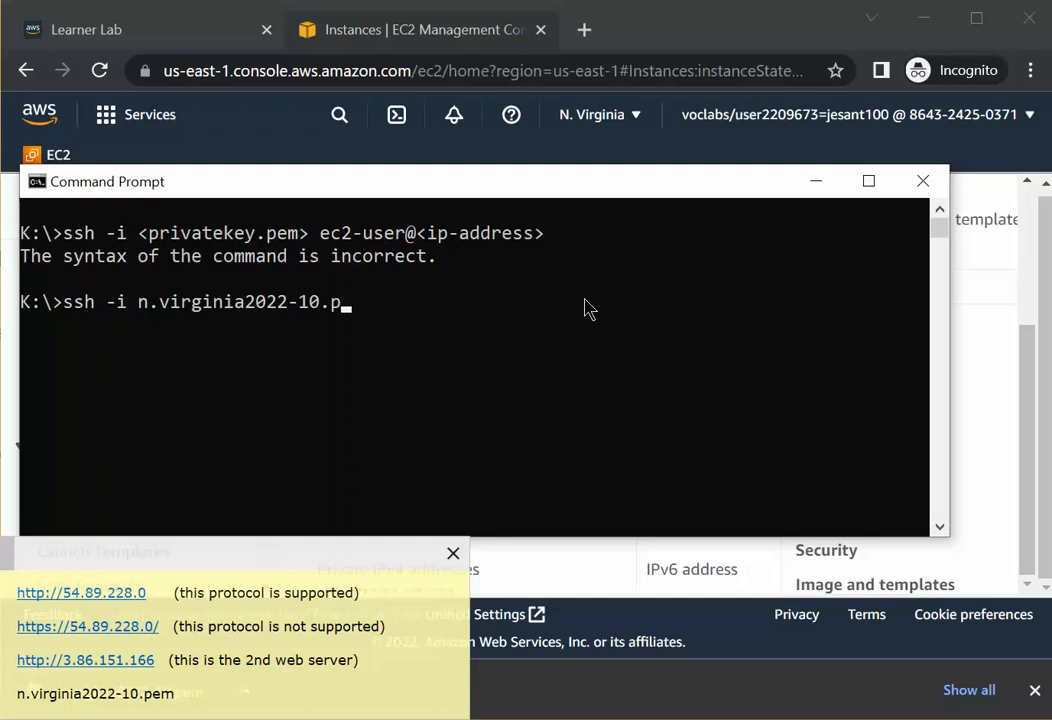
pyautogui.write('em ec2-user')
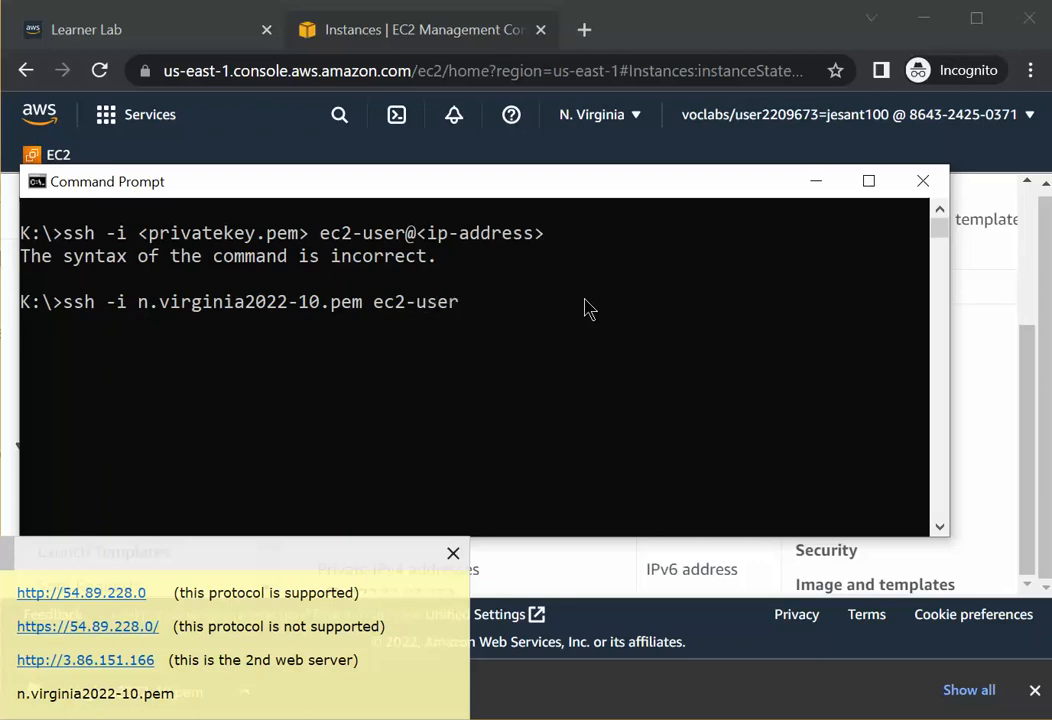
pyautogui.write('@54')
pyautogui.write('.89')
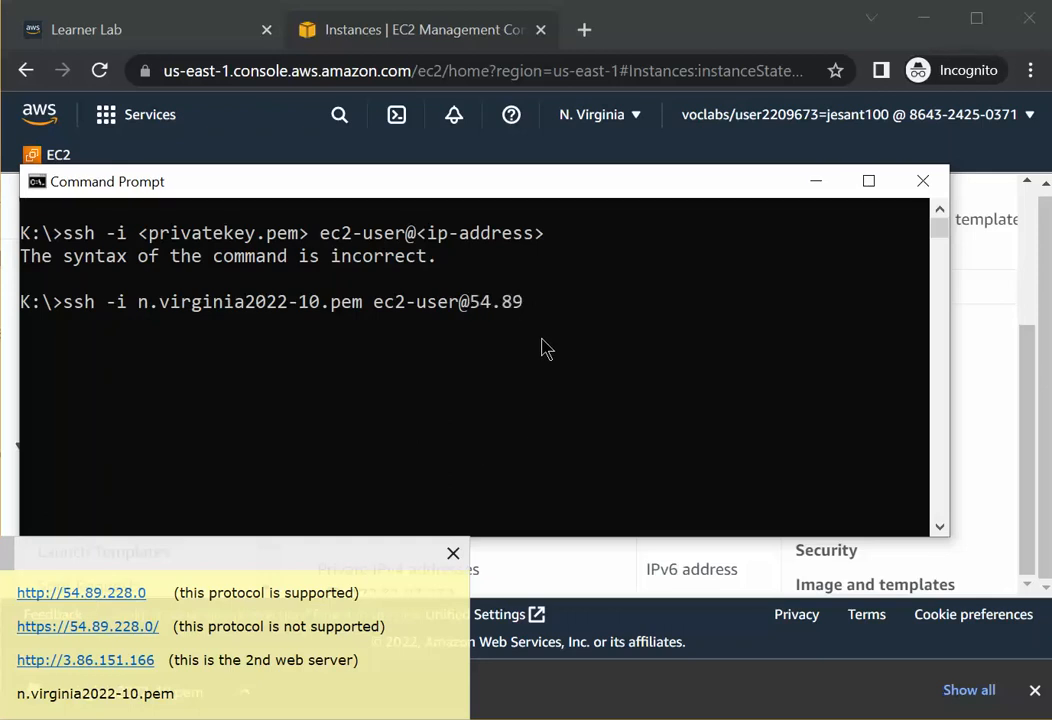
pyautogui.write('.2')
pyautogui.press('BackSpace')
pyautogui.write('8.0')
pyautogui.press('Return')
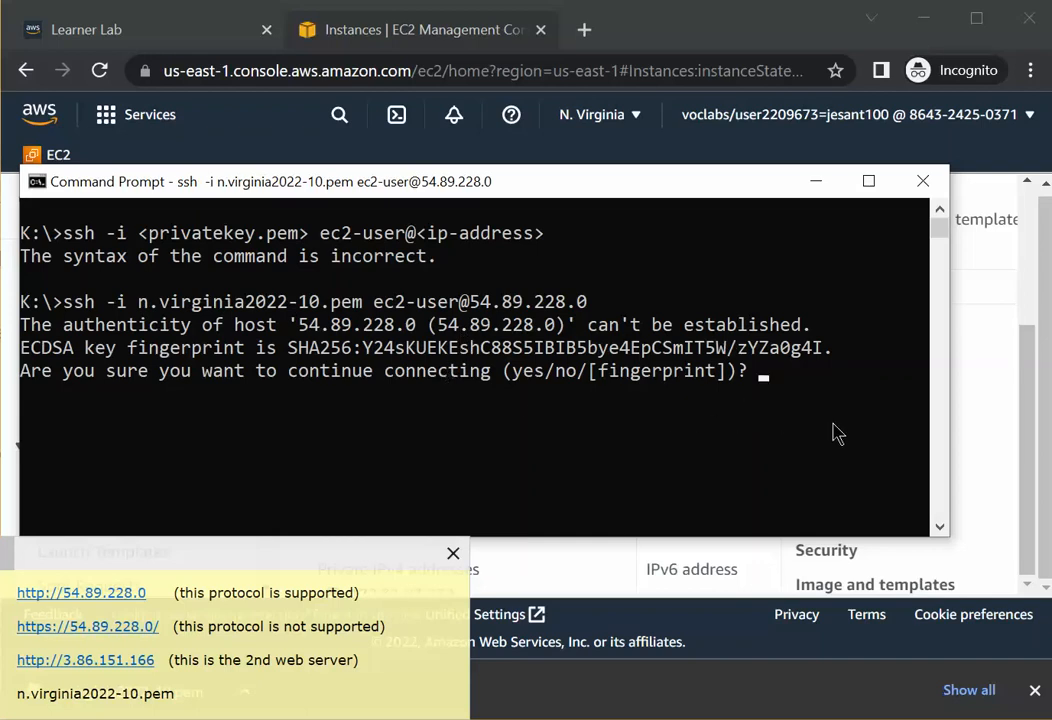
pyautogui.write('yes')
pyautogui.press('Return')
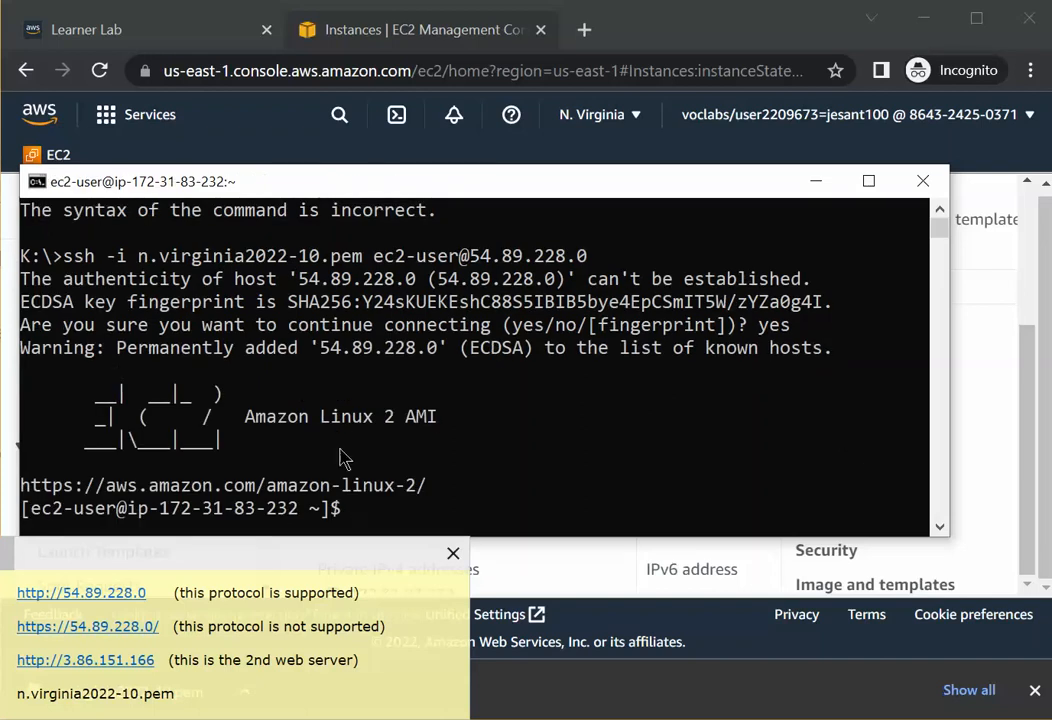
# Examine the AMI banner and private IP in the shell prompt, and run ls in the home directory.
pyautogui.moveTo(242, 420); pyautogui.dragTo(438, 422)
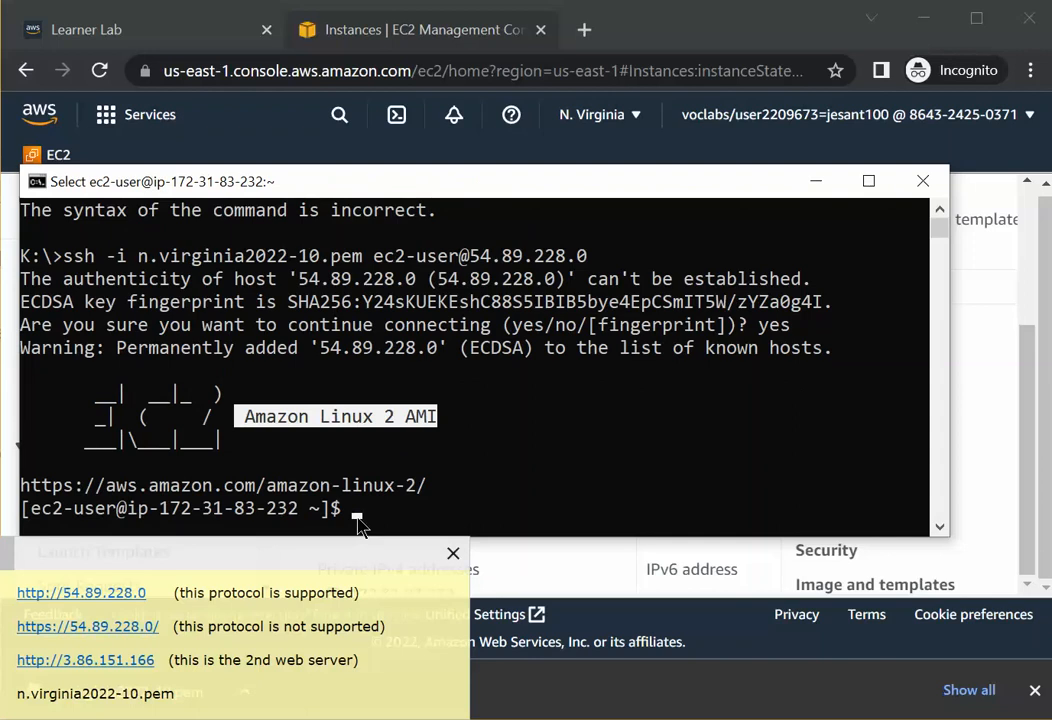
pyautogui.click(358, 516)
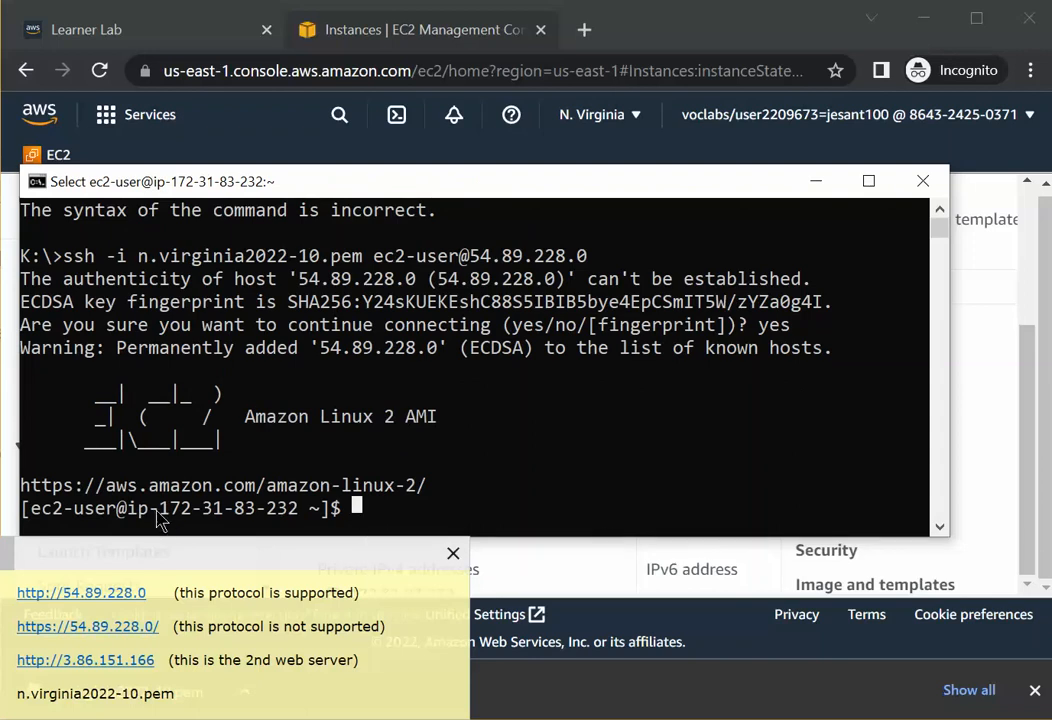
pyautogui.moveTo(160, 515); pyautogui.dragTo(292, 515)
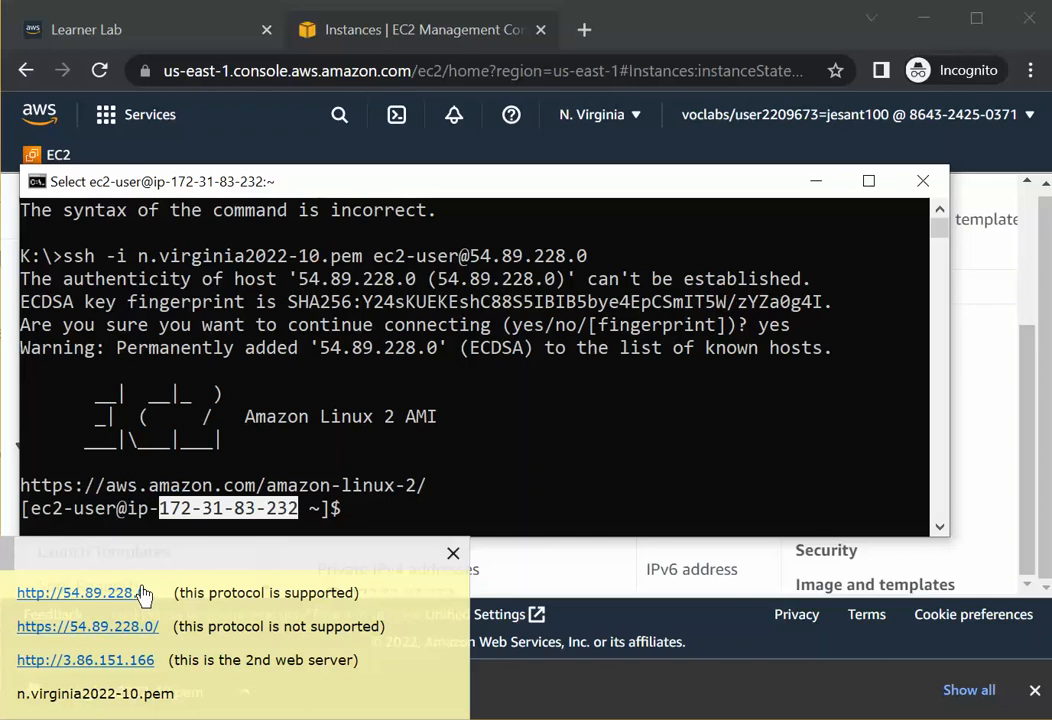
pyautogui.click(358, 519)
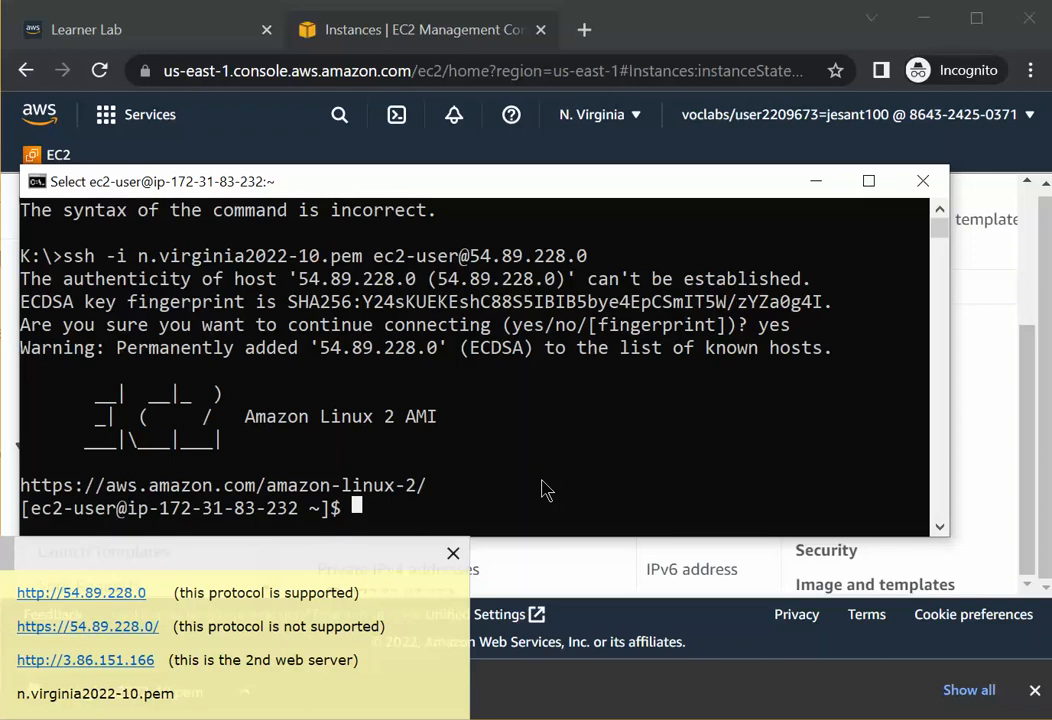
pyautogui.write('ls')
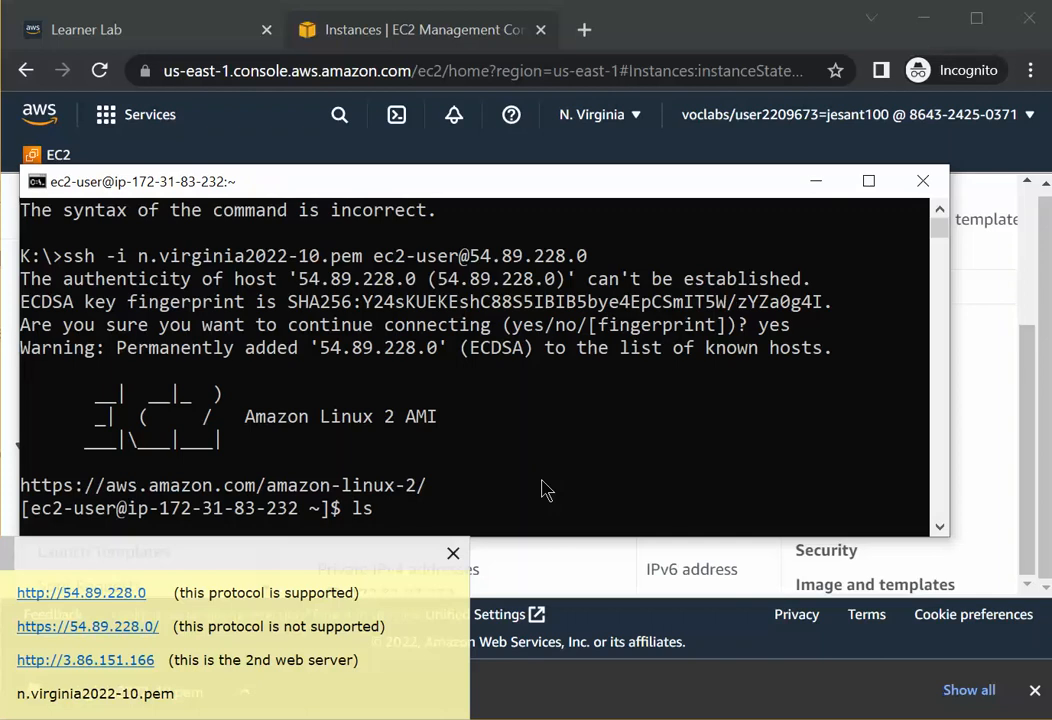
pyautogui.press('Return')
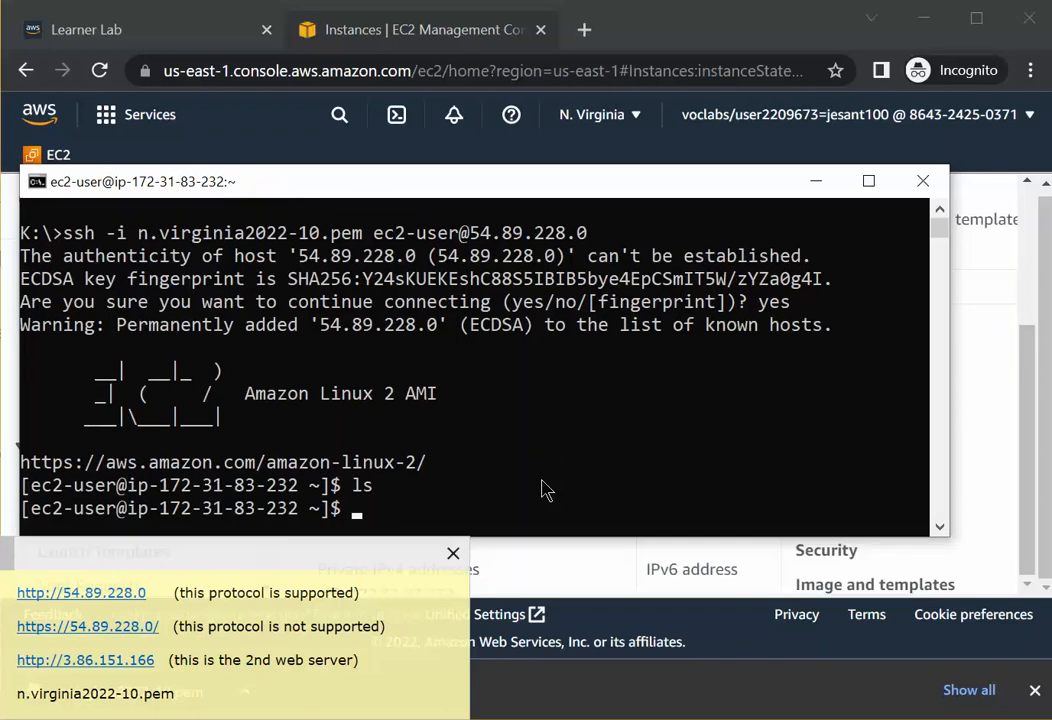
# Create an empty file myfile.txt with touch on the first server and list the home directory with ls.
pyautogui.write('touch')
pyautogui.write('myfile')
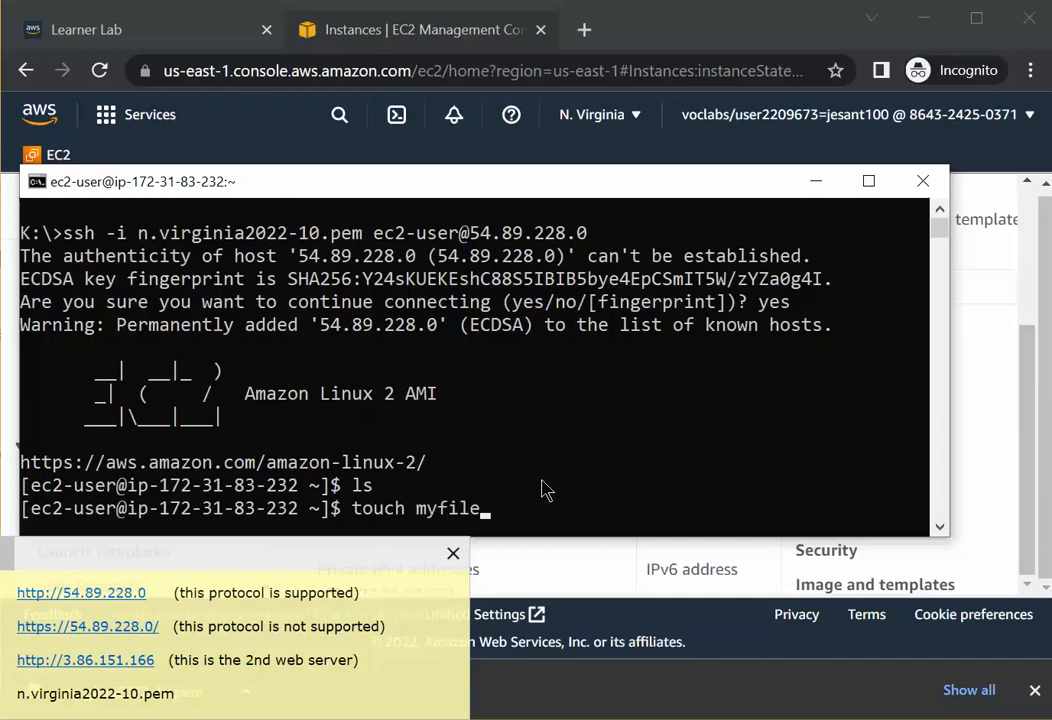
pyautogui.write('.txt')
pyautogui.press('Return')
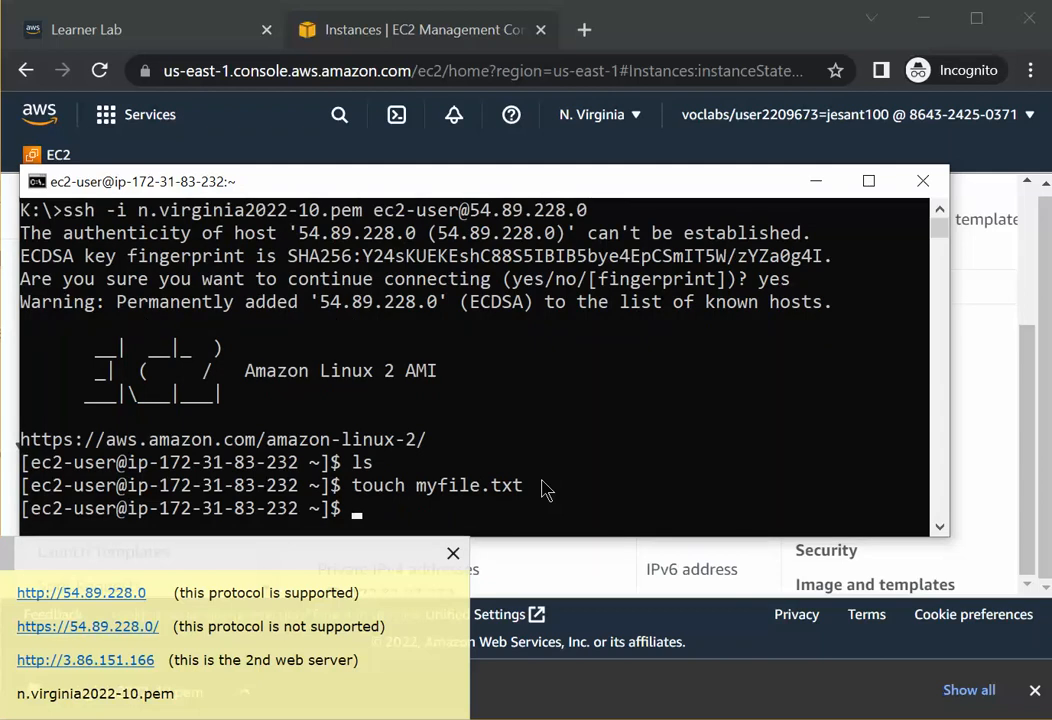
pyautogui.write('ls')
pyautogui.press('Return')
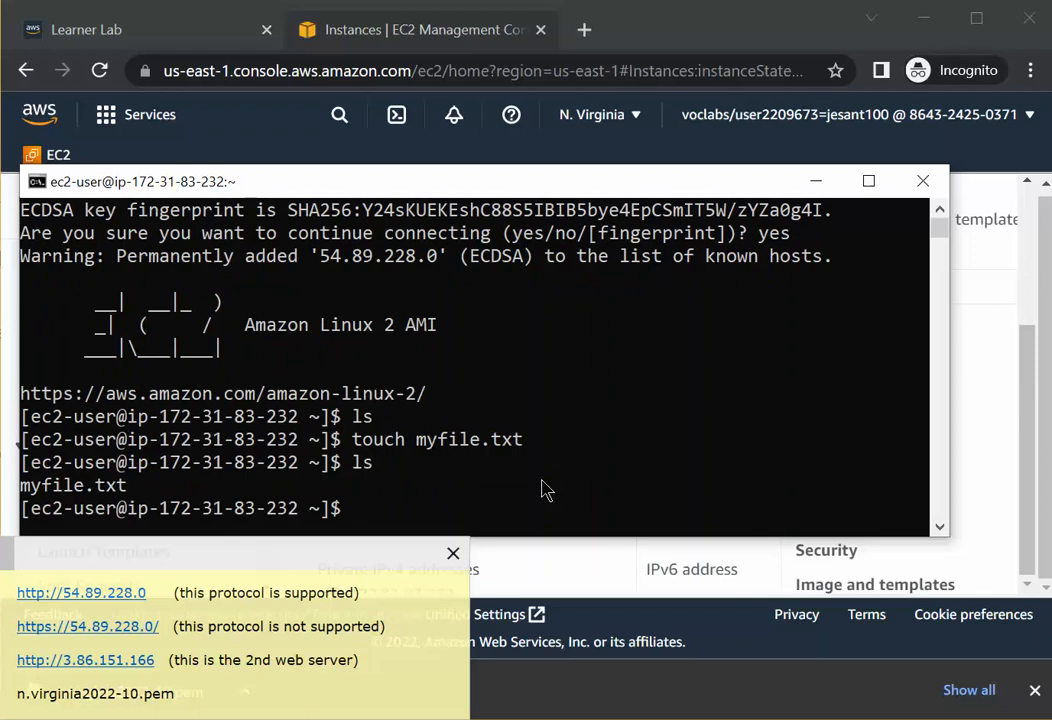
# Open myfile.txt in the nano editor.
pyautogui.write('o')
pyautogui.write('a')
pyautogui.write('myfi')
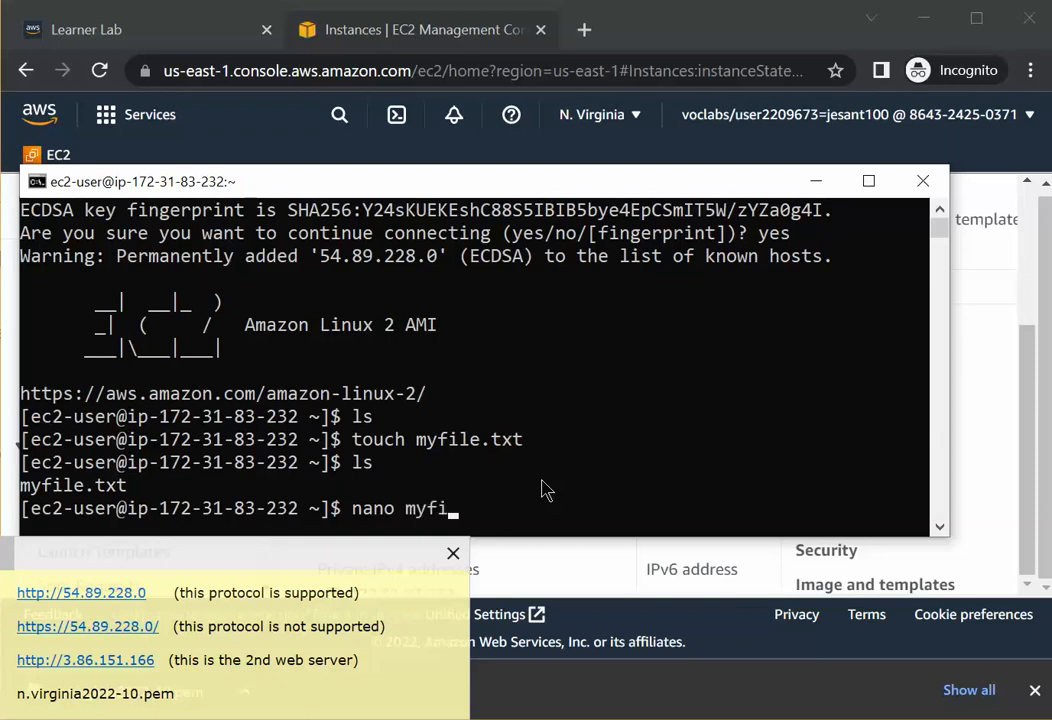
pyautogui.write('le.txt')
pyautogui.press('Left')
pyautogui.press('Left')
pyautogui.press('Left')
pyautogui.press('Left')
pyautogui.press('Left')
pyautogui.press('Left')
pyautogui.press('Left')
pyautogui.press('Left')
pyautogui.press('Left')
pyautogui.press('Left')
pyautogui.press('Right')
pyautogui.press('Right')
pyautogui.press('Right')
pyautogui.press('Right')
pyautogui.press('Right')
pyautogui.press('Right')
pyautogui.press('Right')
pyautogui.press('Right')
pyautogui.write('DDDDDDDDDDD')
pyautogui.press('BackSpace')
pyautogui.press('BackSpace')
pyautogui.press('BackSpace')
pyautogui.press('BackSpace')
pyautogui.press('BackSpace')
pyautogui.press('BackSpace')
pyautogui.press('BackSpace')
pyautogui.press('BackSpace')
pyautogui.press('BackSpace')
pyautogui.press('BackSpace')
pyautogui.press('Return')
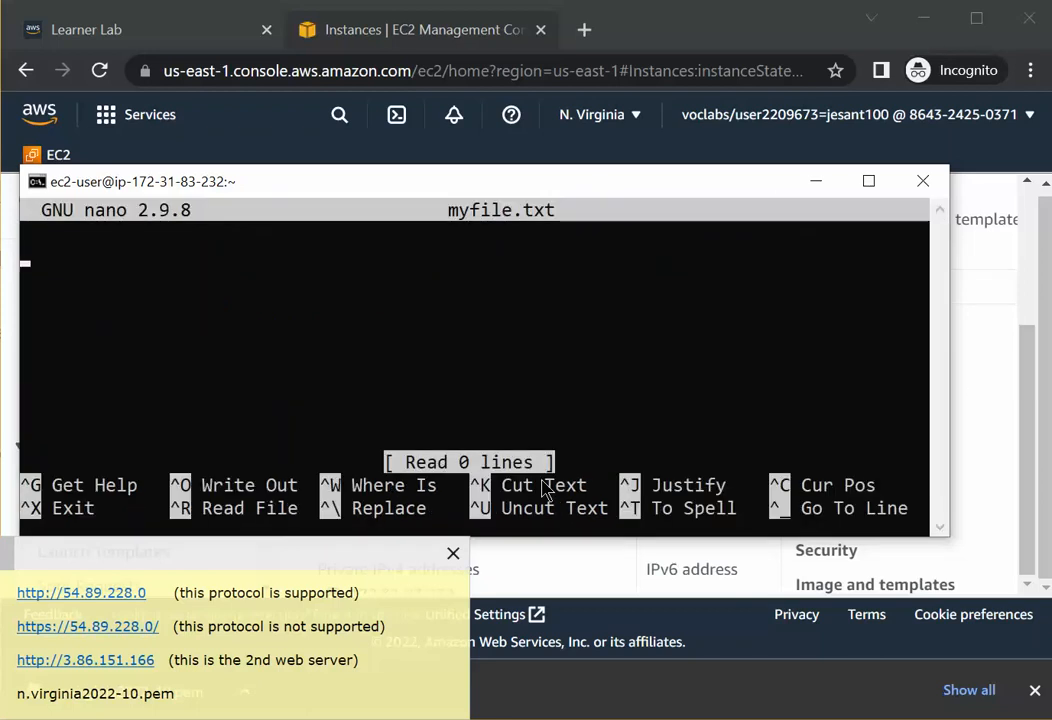
# Write the line "this is my first file. this is it!" into myfile.txt.
pyautogui.write('thi')
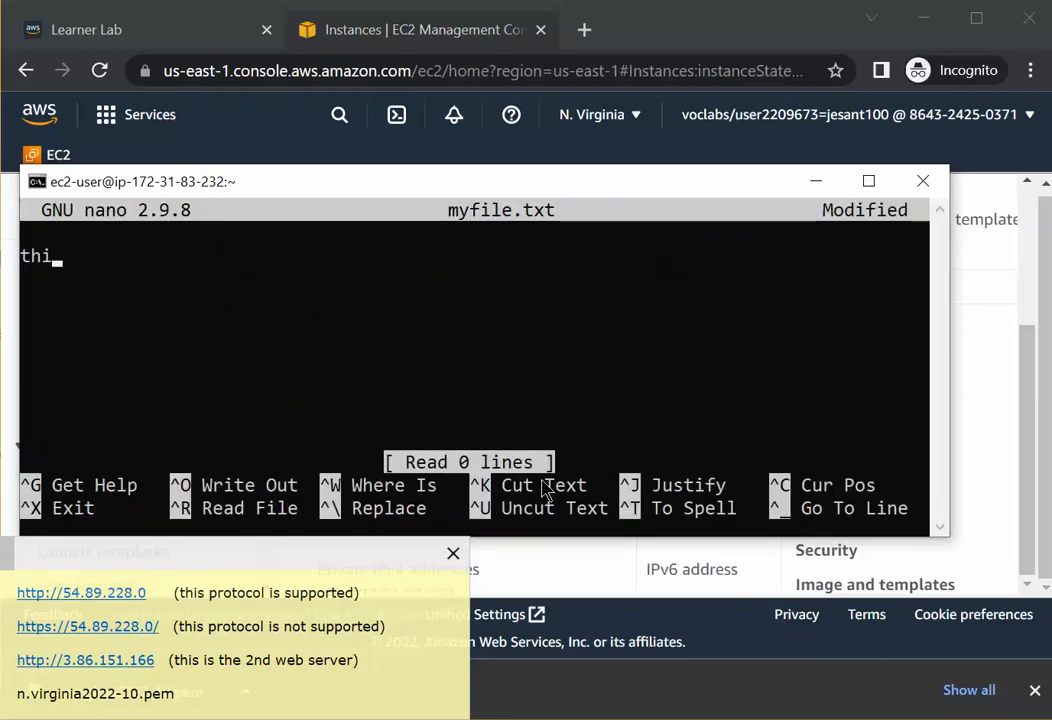
pyautogui.write('s is my fir')
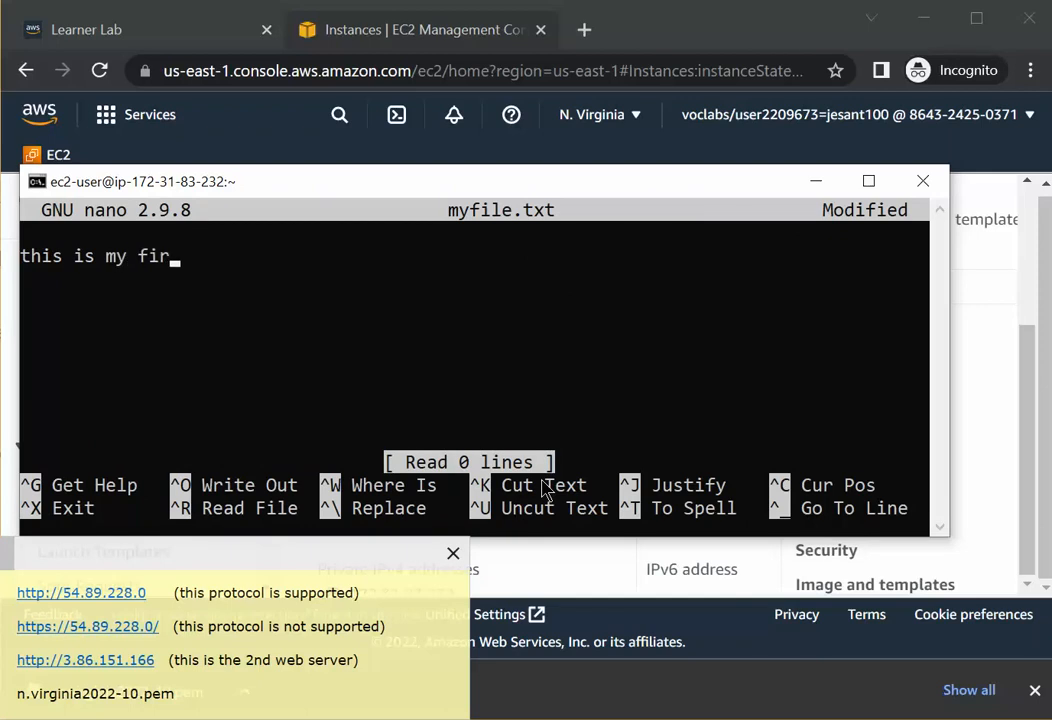
pyautogui.write('st file. this is it!')
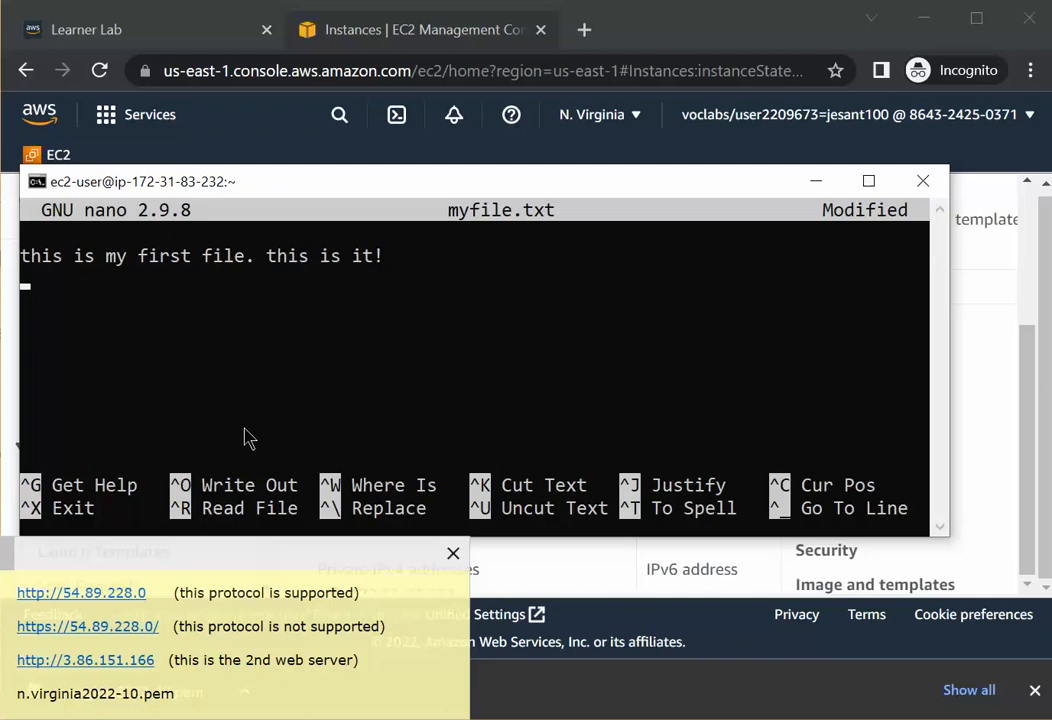
# Save myfile.txt under its existing name and exit nano.
pyautogui.hotkey('ctrl', 'o')
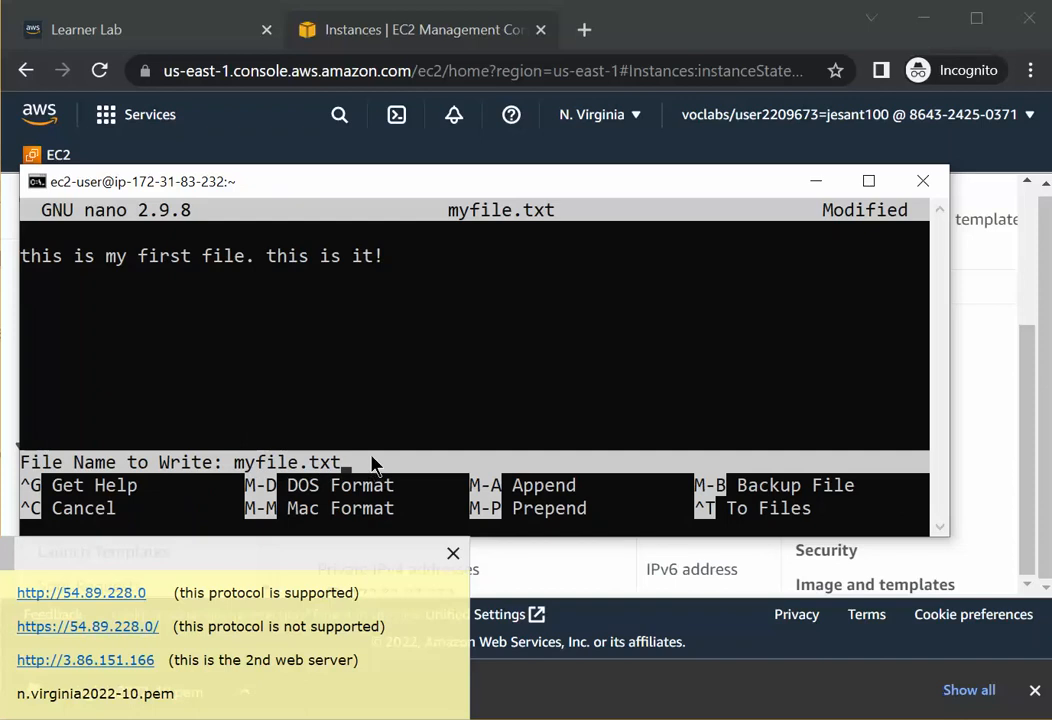
pyautogui.press('Return')
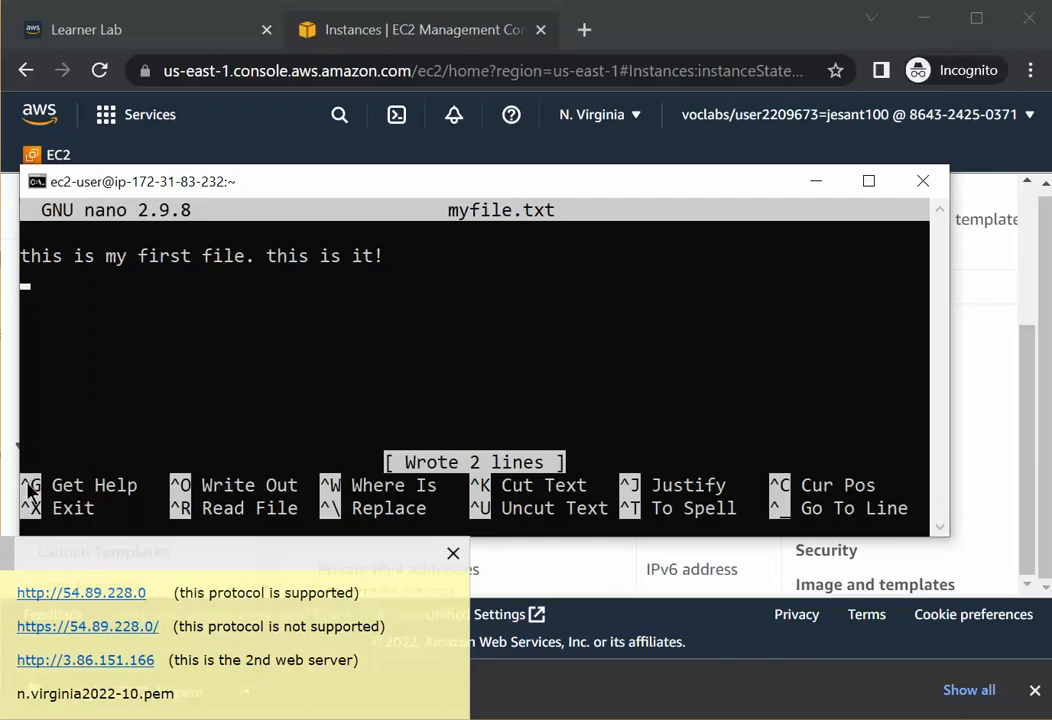
pyautogui.click(100, 370)
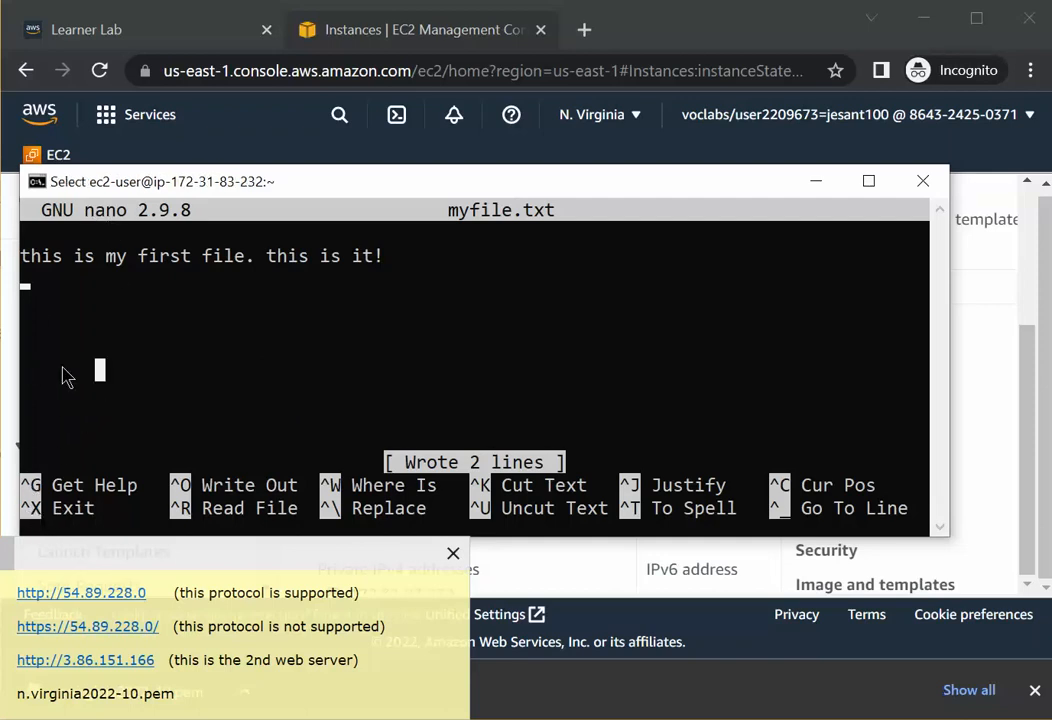
pyautogui.press('Right')
pyautogui.hotkey('ctrl', 'x')
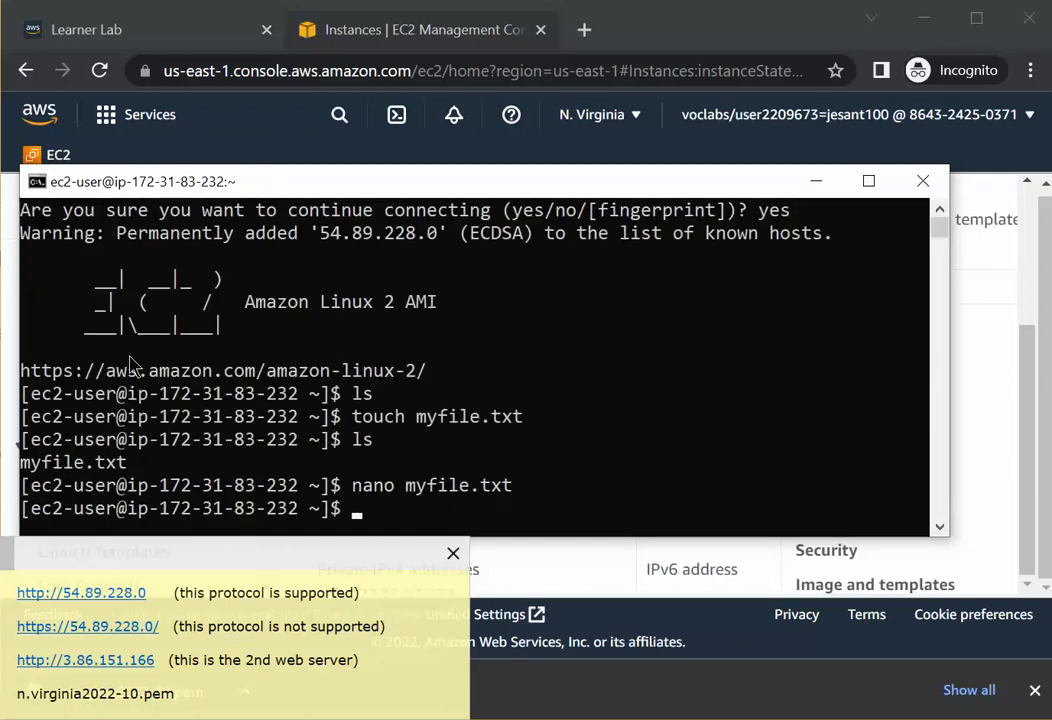
# Run the type command and then ls at the shell prompt.
pyautogui.write('type')
pyautogui.press('Return')
pyautogui.write('l')
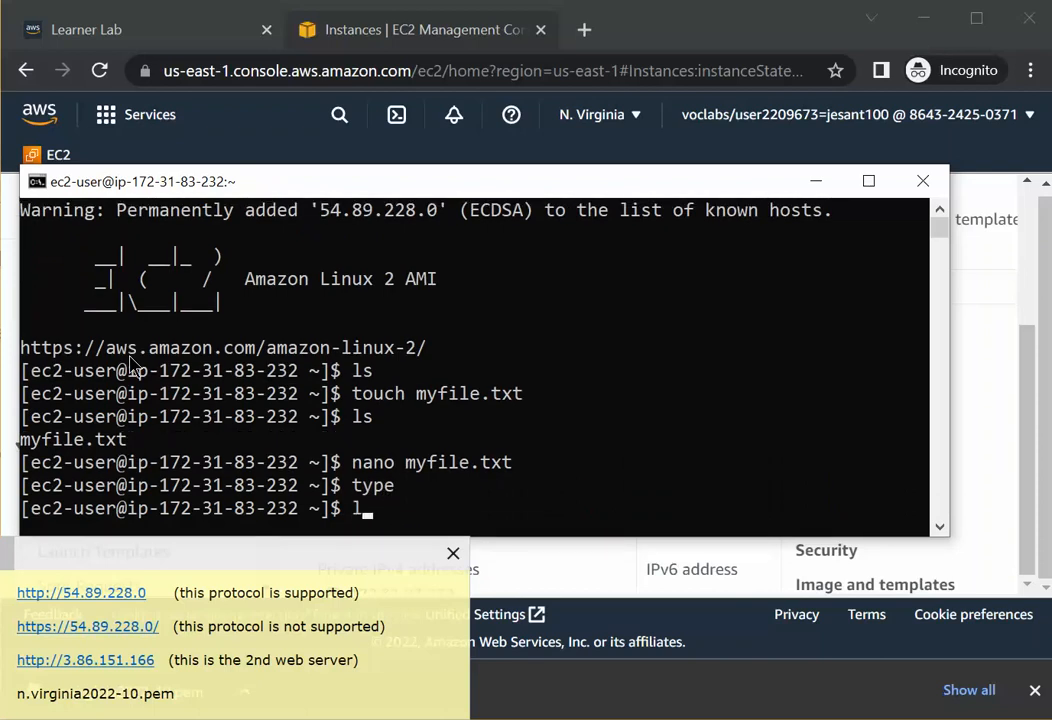
pyautogui.write('s')
pyautogui.press('Return')
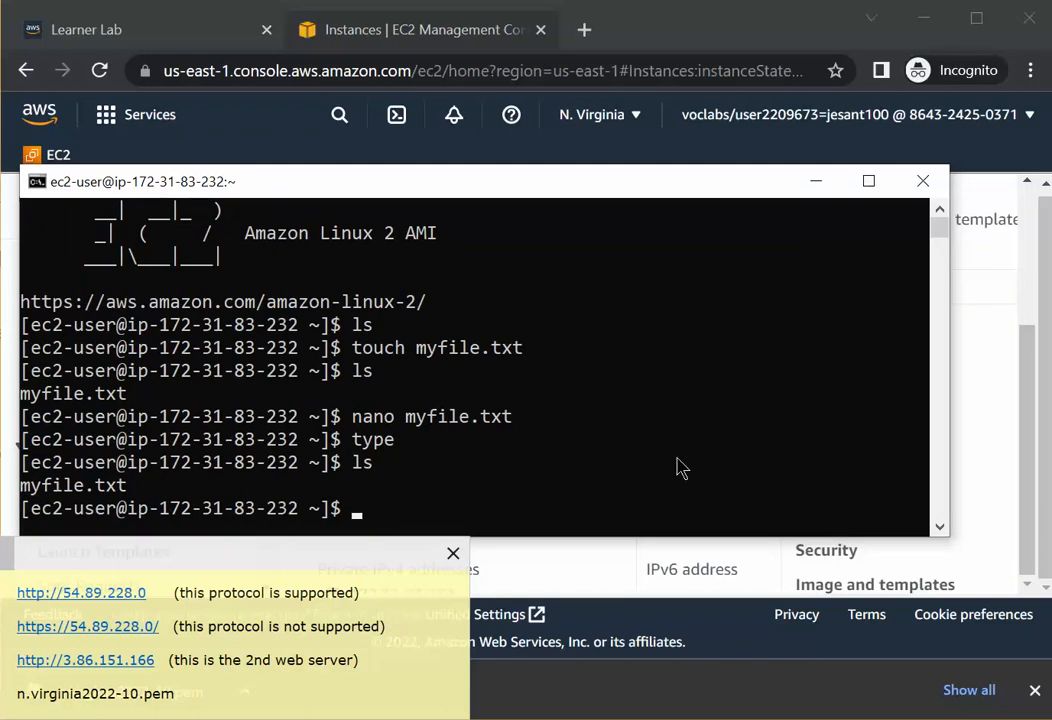
# Display the contents of myfile.txt with cat and highlight the printed line.
pyautogui.write('at m')
pyautogui.write('y')
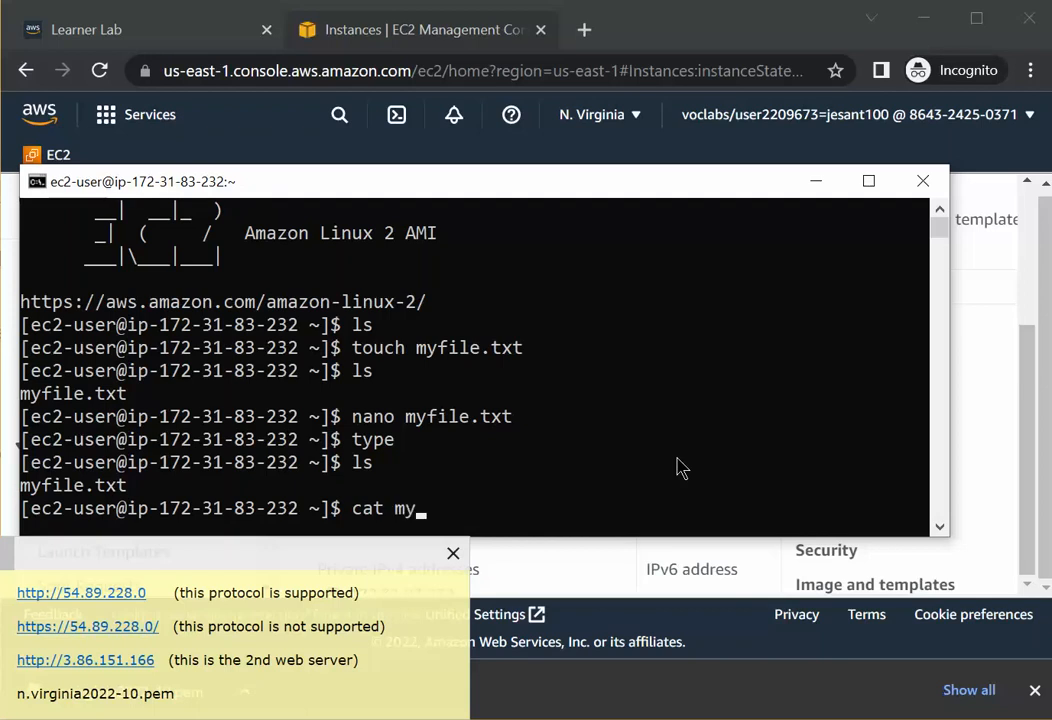
pyautogui.write('file.tx')
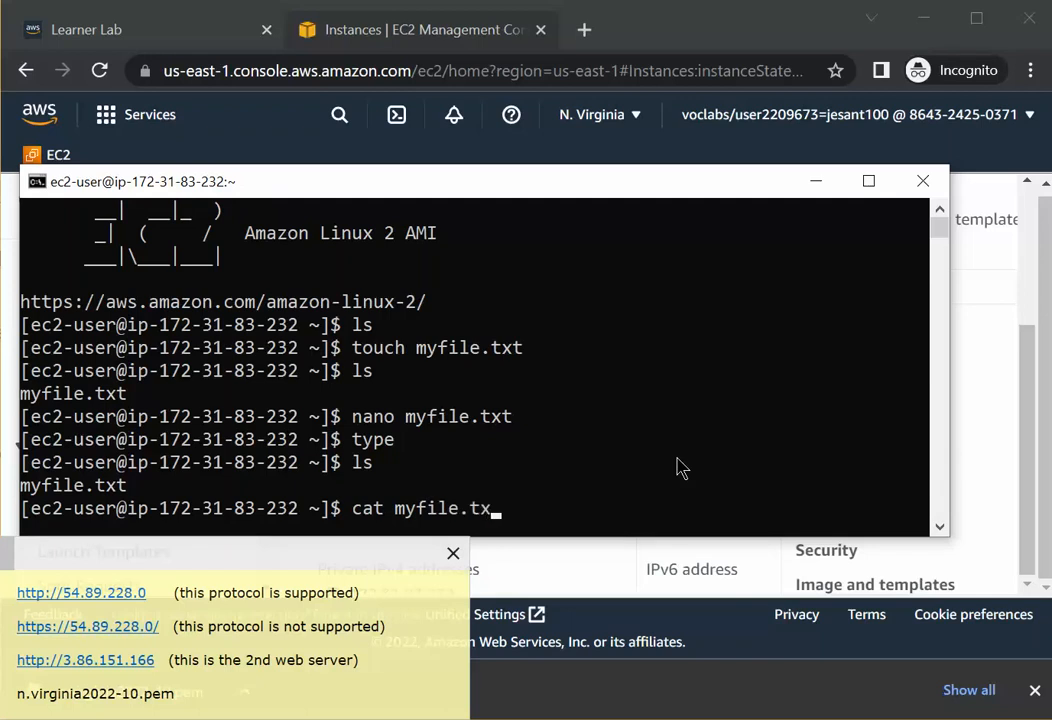
pyautogui.write('t')
pyautogui.press('Return')
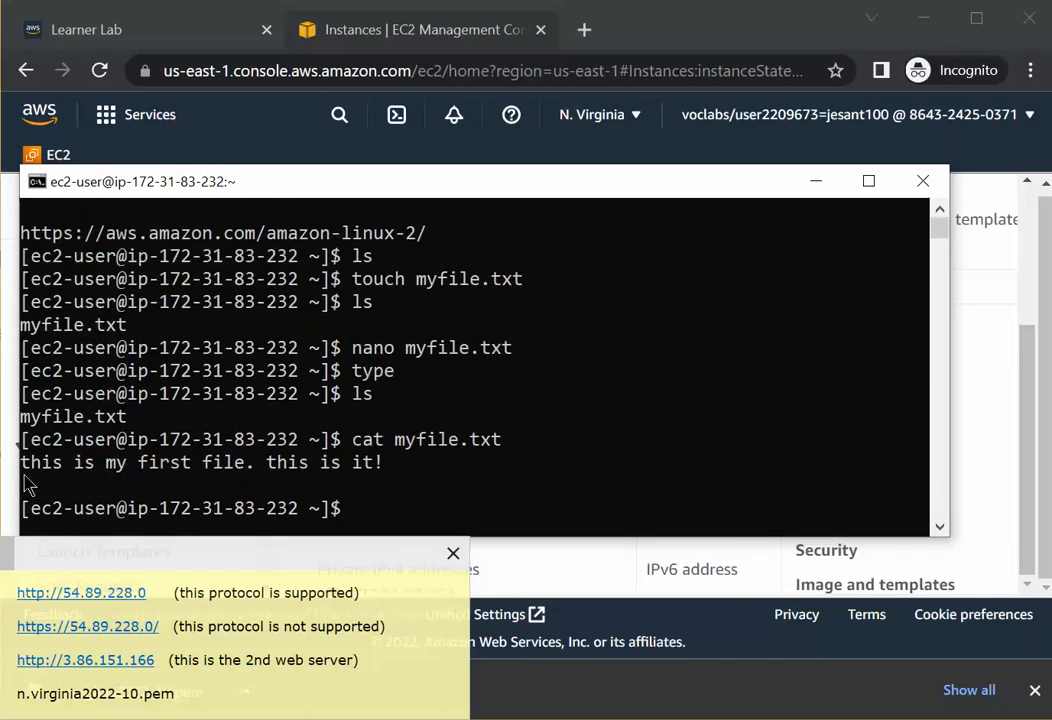
pyautogui.moveTo(22, 474); pyautogui.dragTo(82, 490)
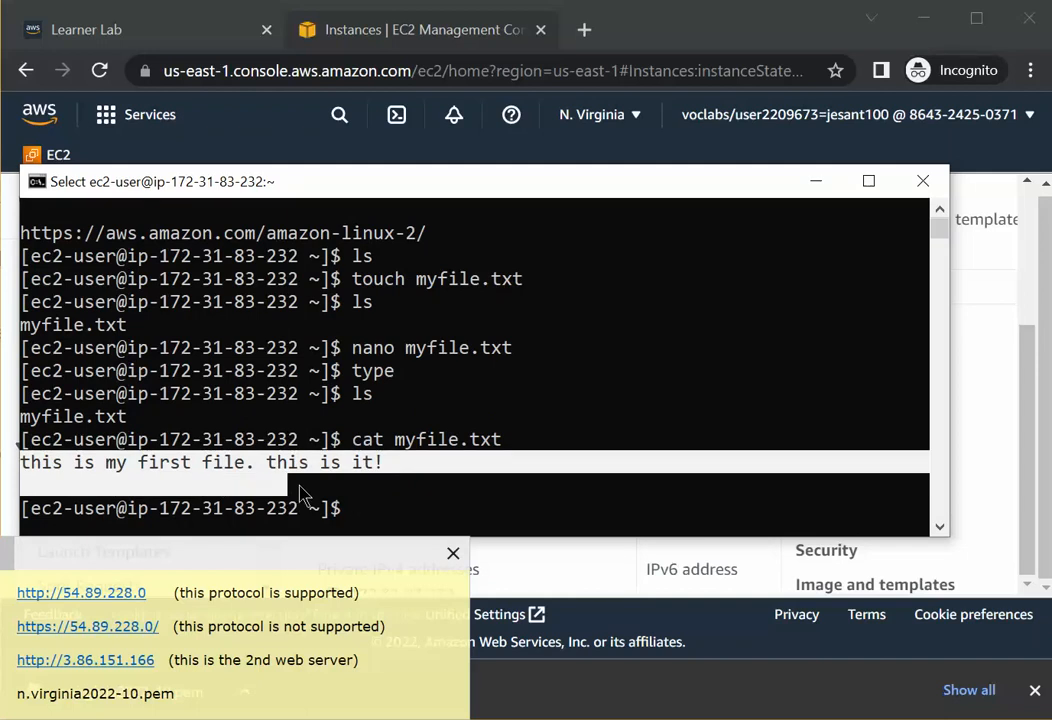
pyautogui.click(410, 486)
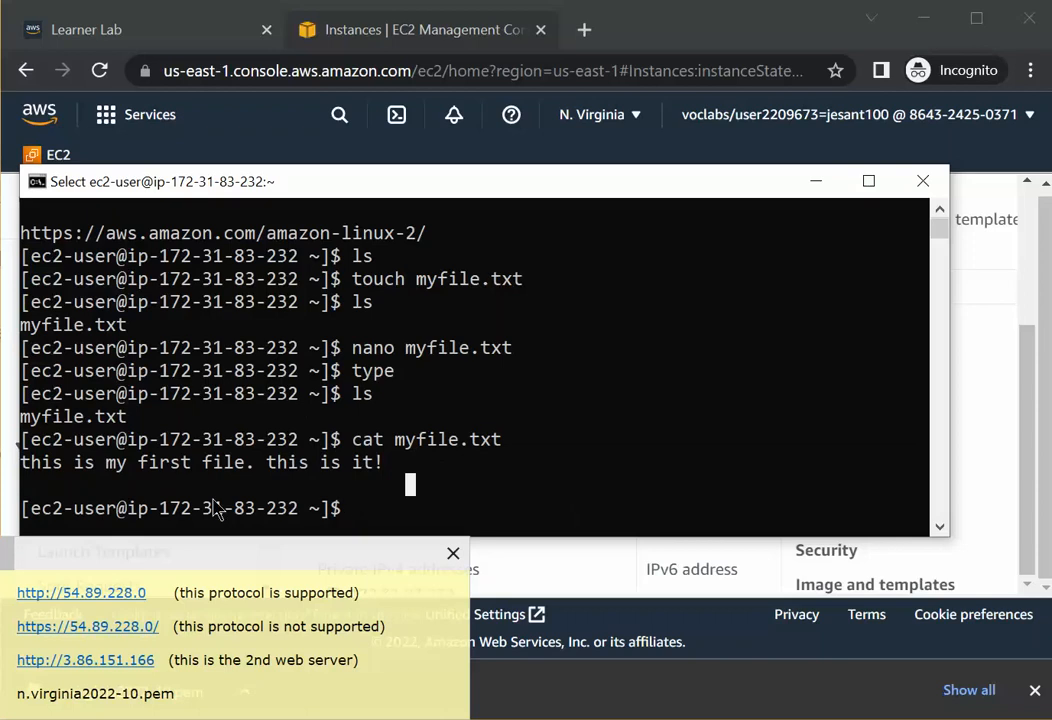
pyautogui.moveTo(275, 192); pyautogui.dragTo(267, 113)
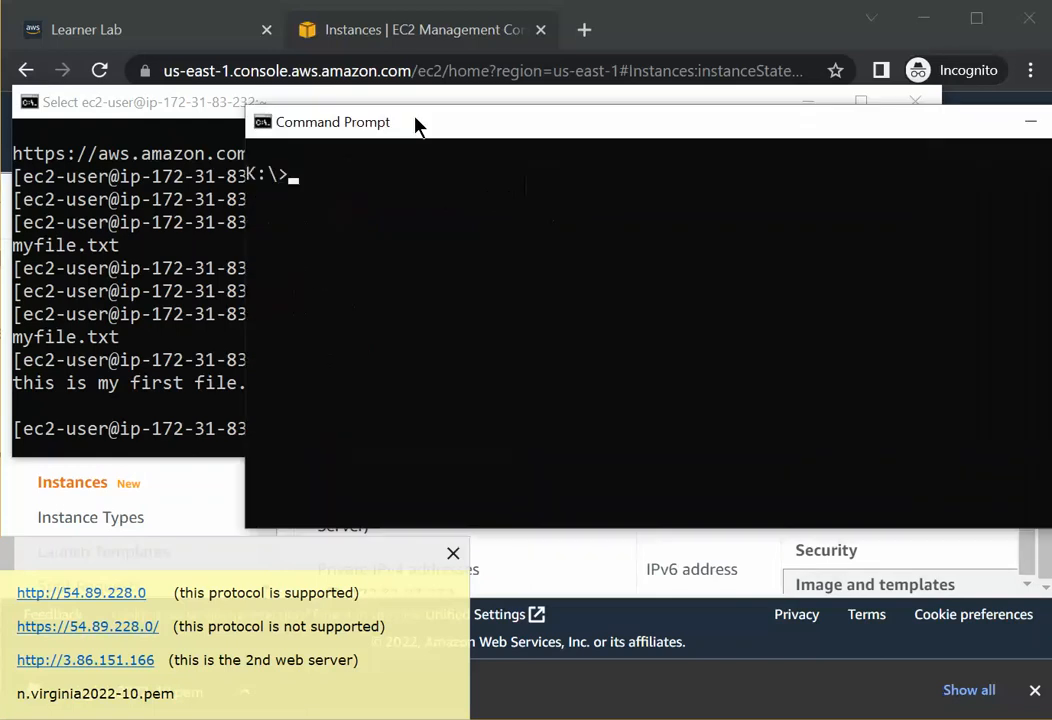
pyautogui.moveTo(416, 124); pyautogui.dragTo(193, 158)
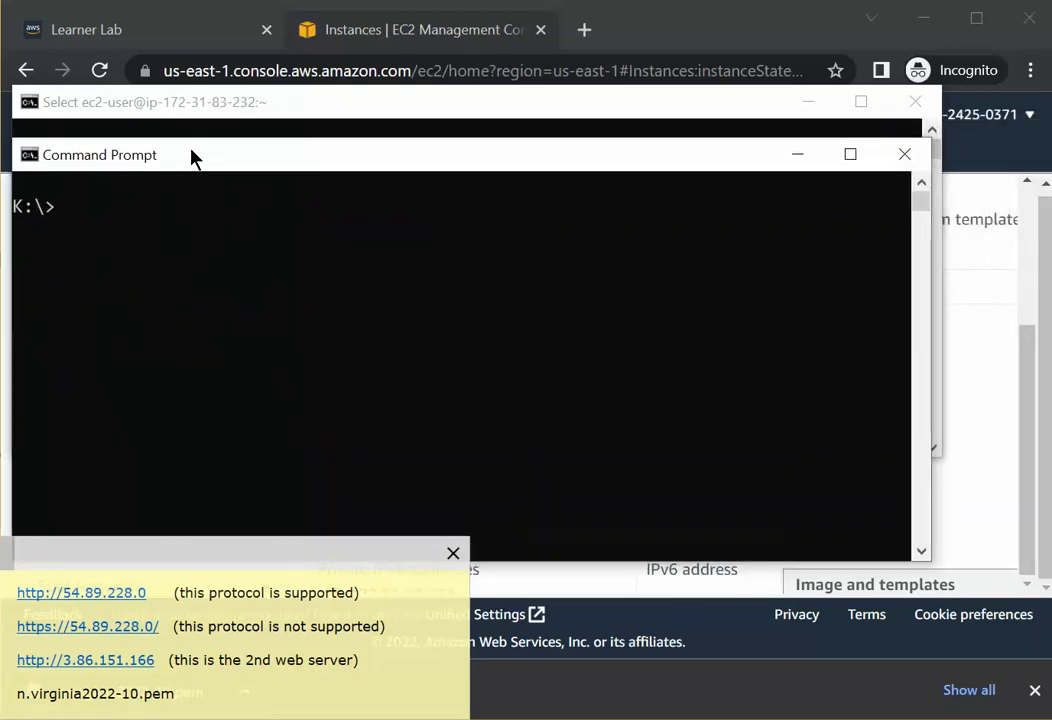
pyautogui.click(176, 304)
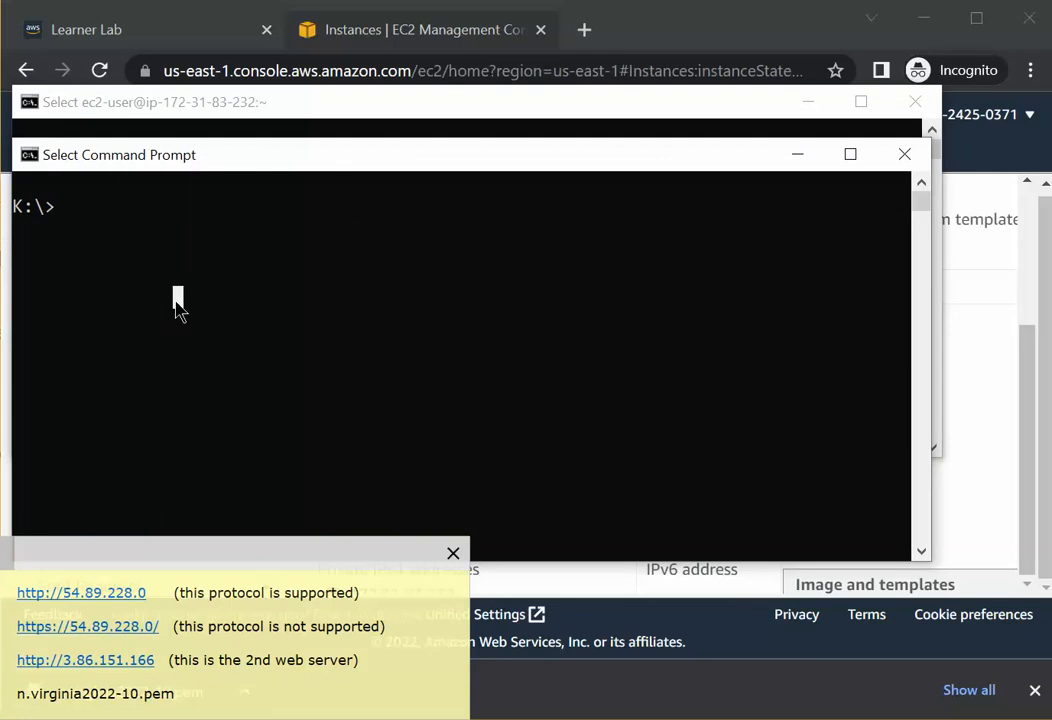
pyautogui.write('ssh ')
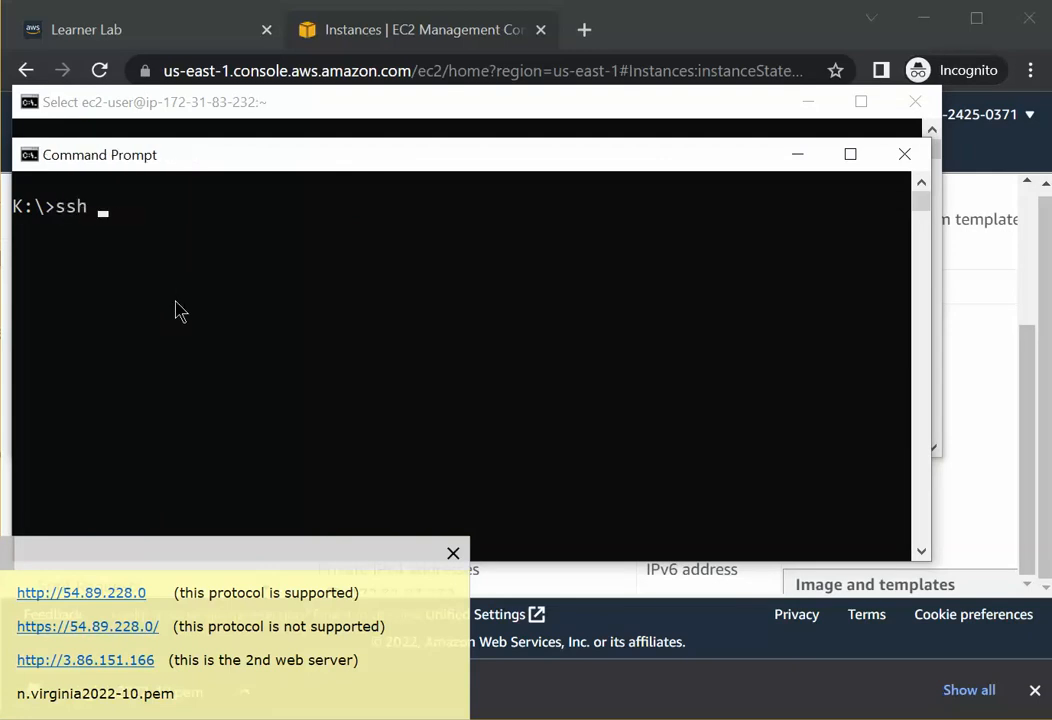
pyautogui.write('-i n.virgini')
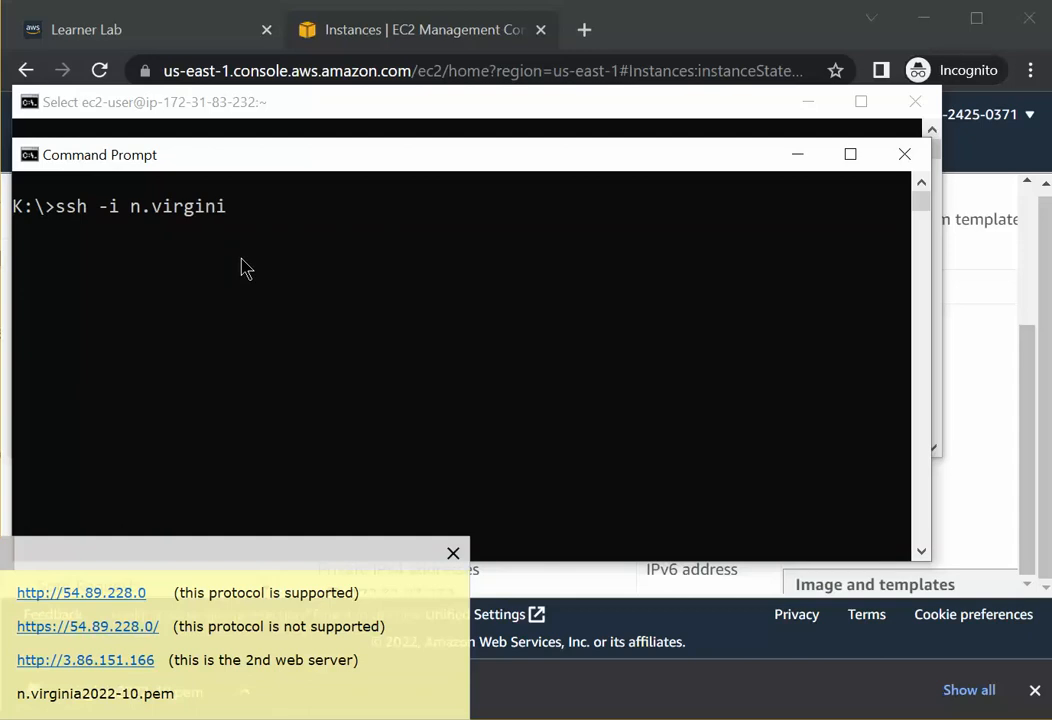
pyautogui.write('a2022-10.pem')
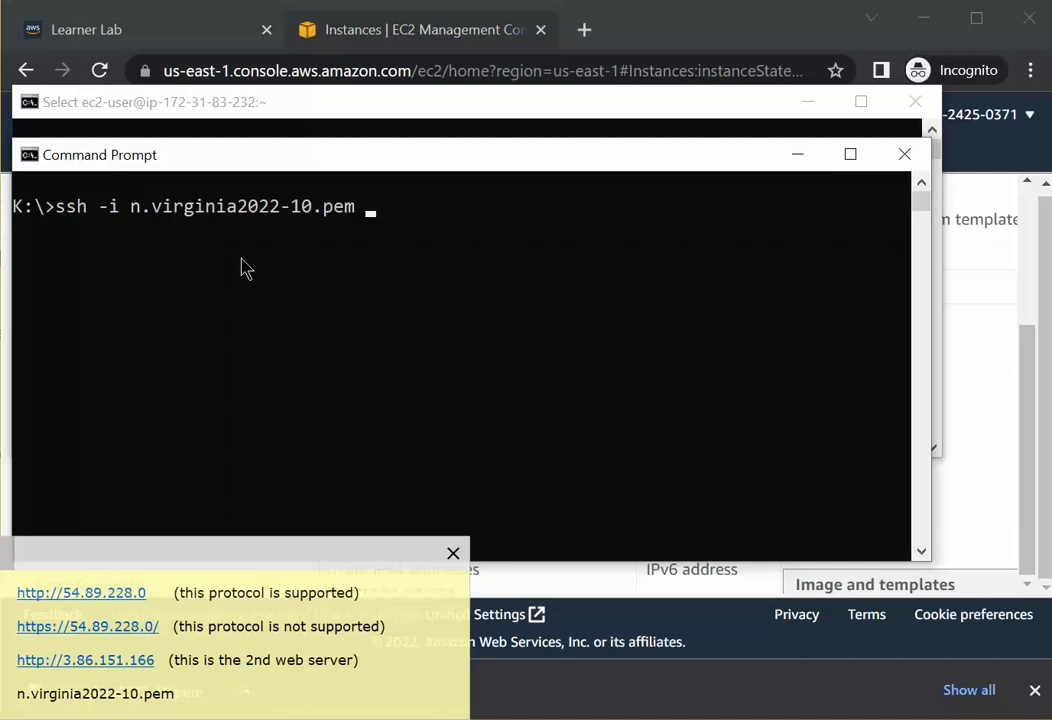
pyautogui.write(' ec2-user')
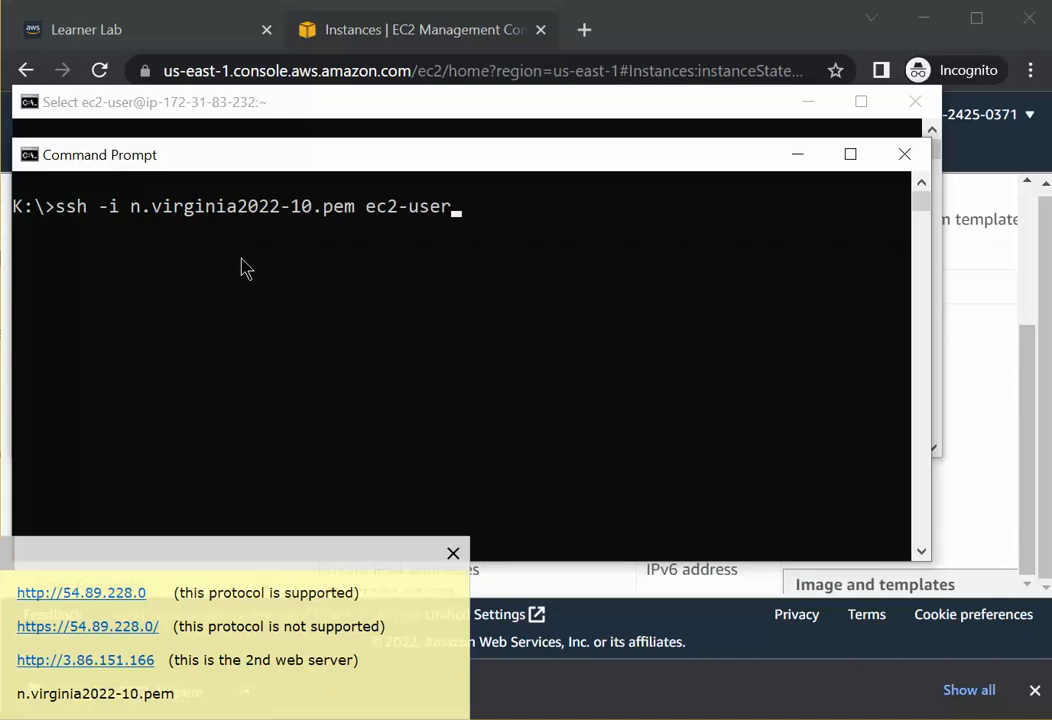
pyautogui.write('@')
pyautogui.write('3.86.151.')
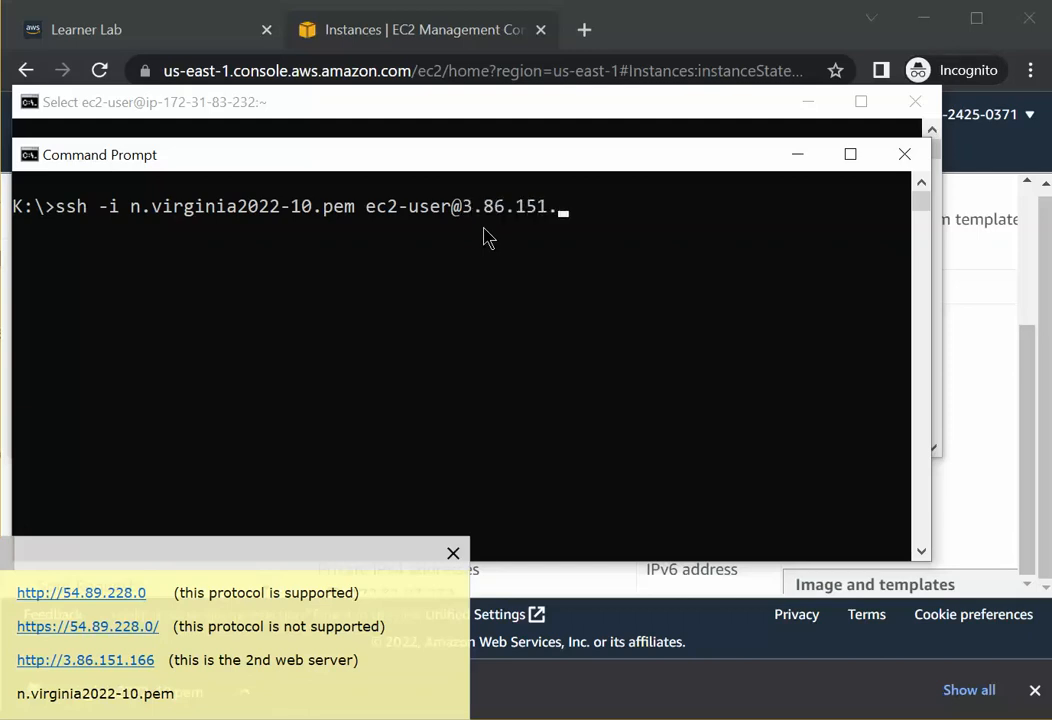
pyautogui.write('166')
pyautogui.press('Return')
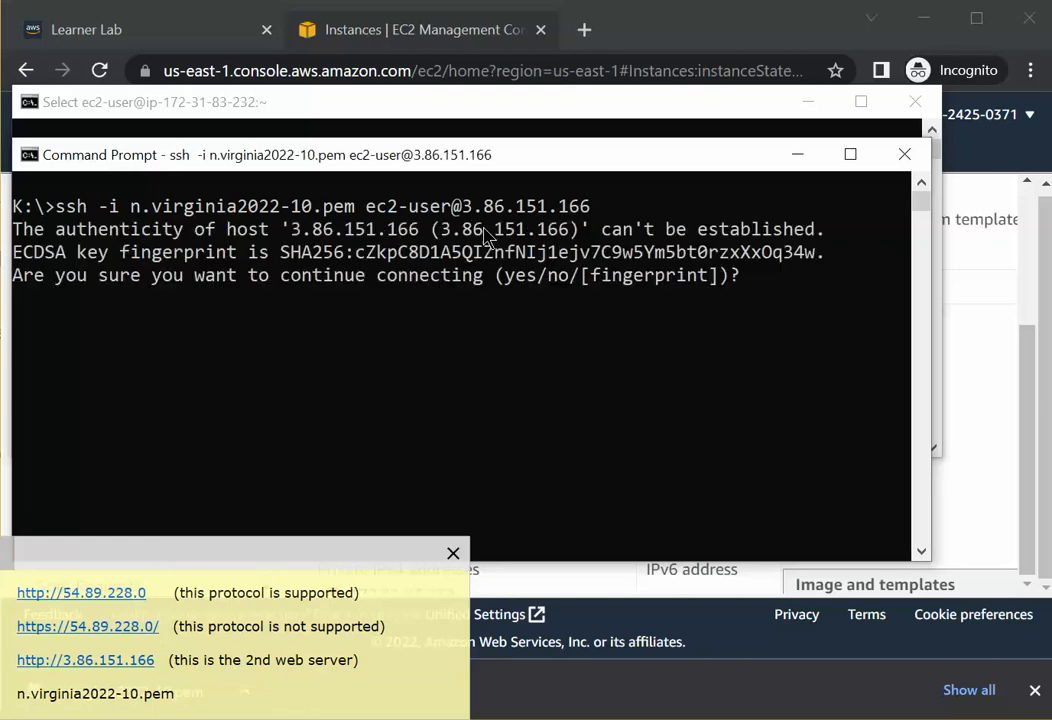
# Accept the second server's host key with yes and list its home directory with ls.
pyautogui.click(758, 297)
pyautogui.write('yes')
pyautogui.press('Return')
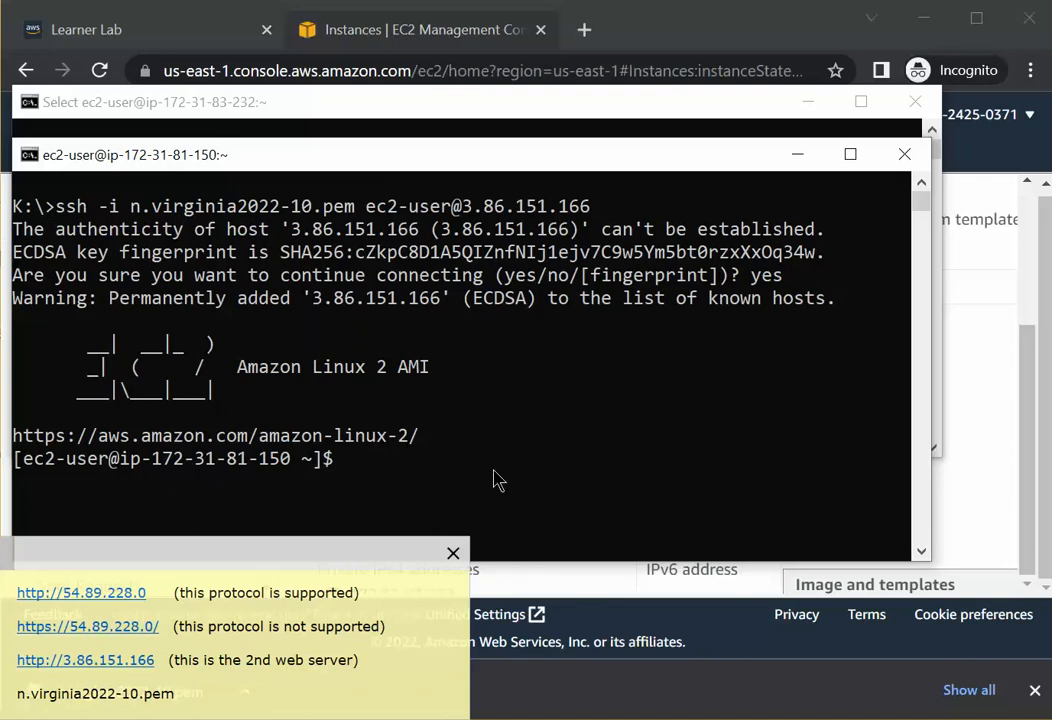
pyautogui.click(362, 466)
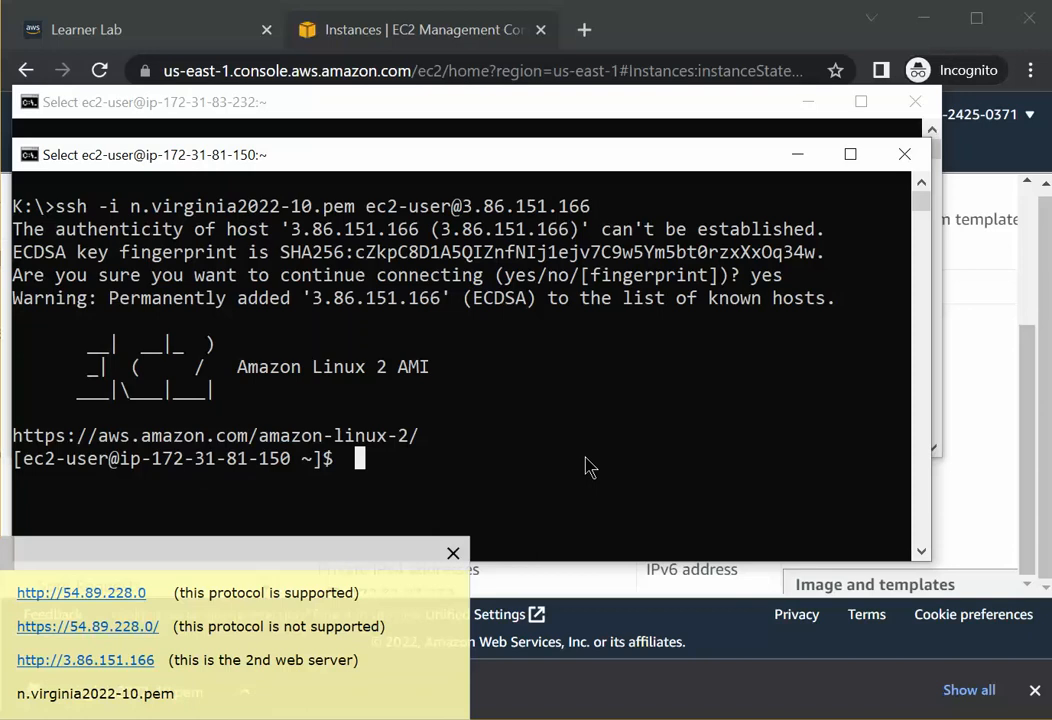
pyautogui.press('Escape')
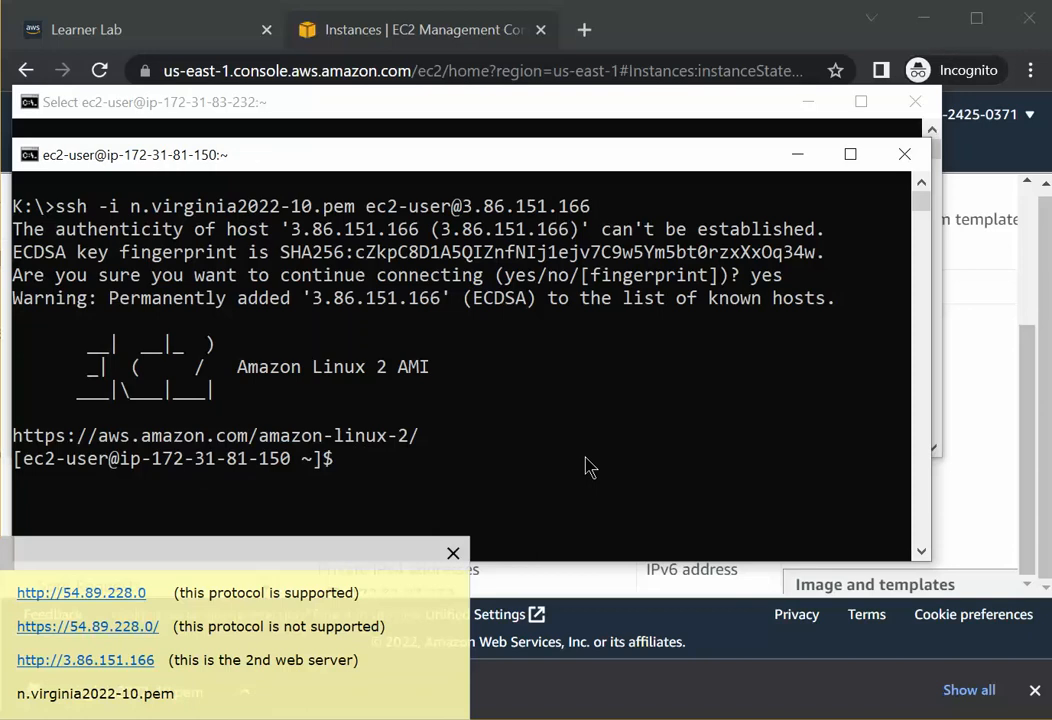
pyautogui.write('ls')
pyautogui.press('Return')
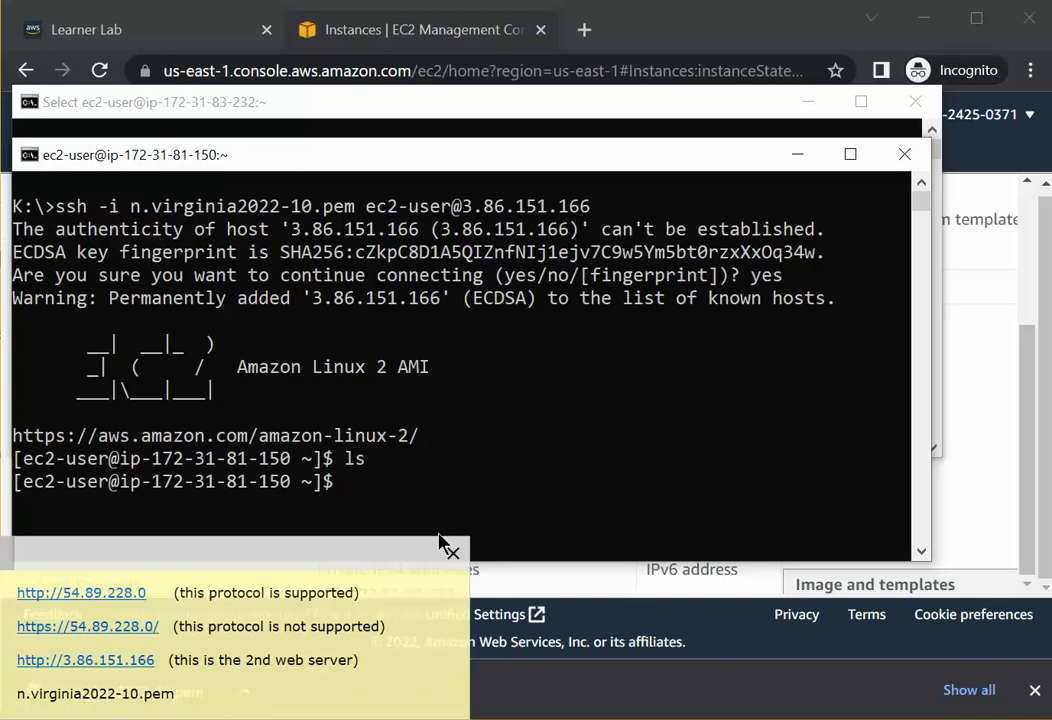
# Create textfile.txt with touch on the second server and list the home directory with ls.
pyautogui.moveTo(421, 166); pyautogui.dragTo(422, 121)
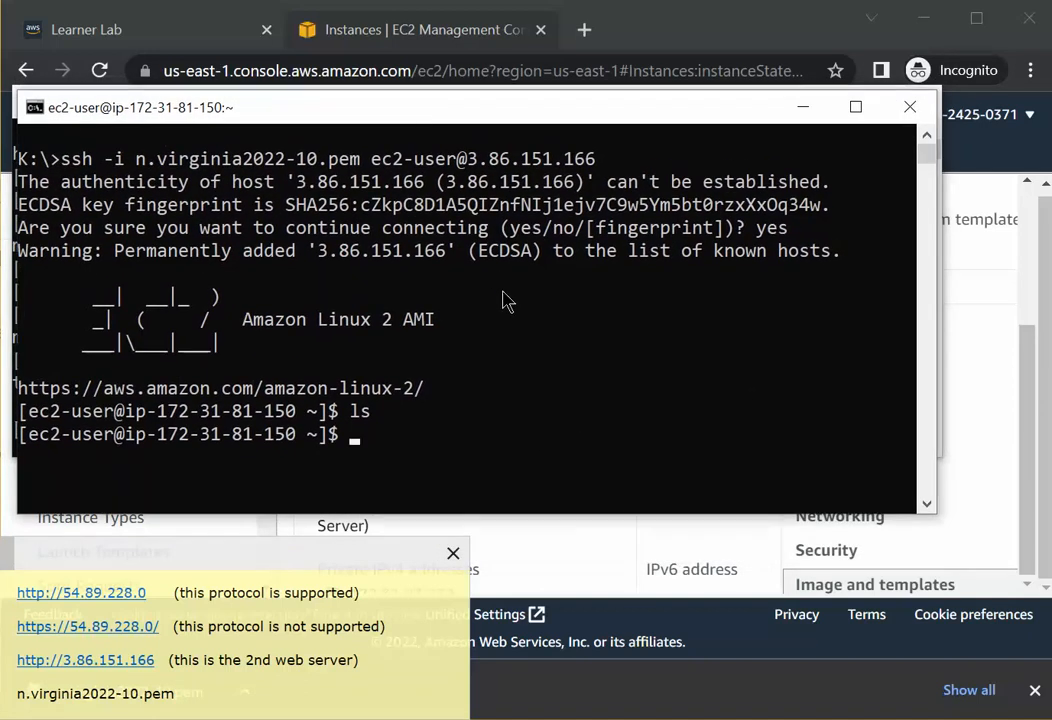
pyautogui.write('t')
pyautogui.write('ouch')
pyautogui.write('f')
pyautogui.write('ext')
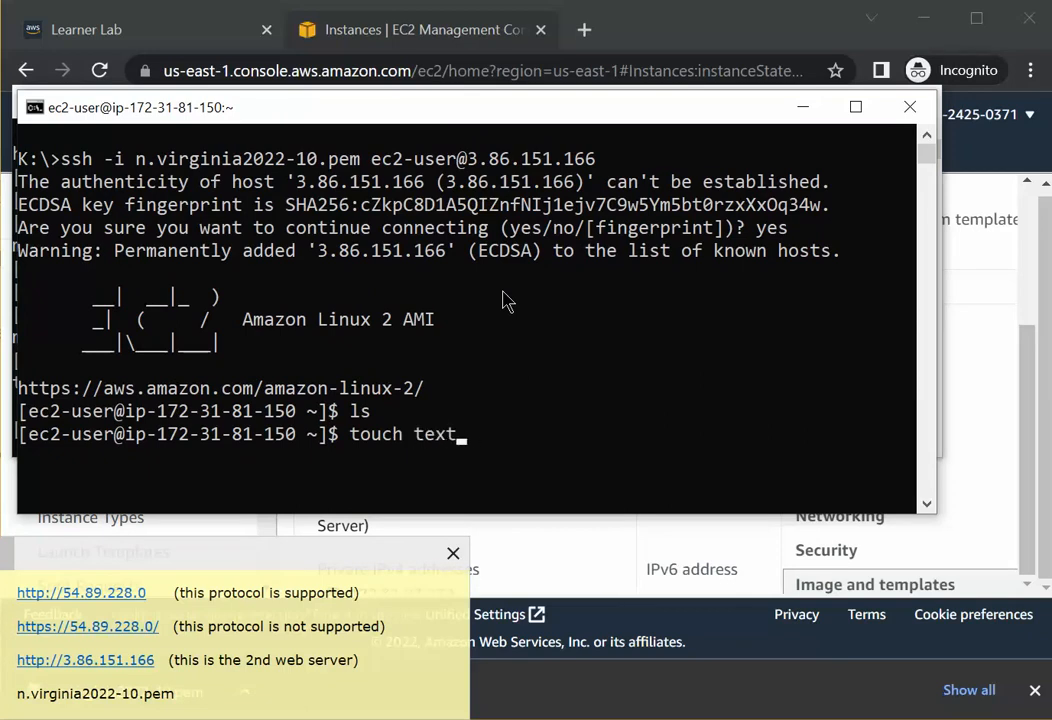
pyautogui.write('file.txt')
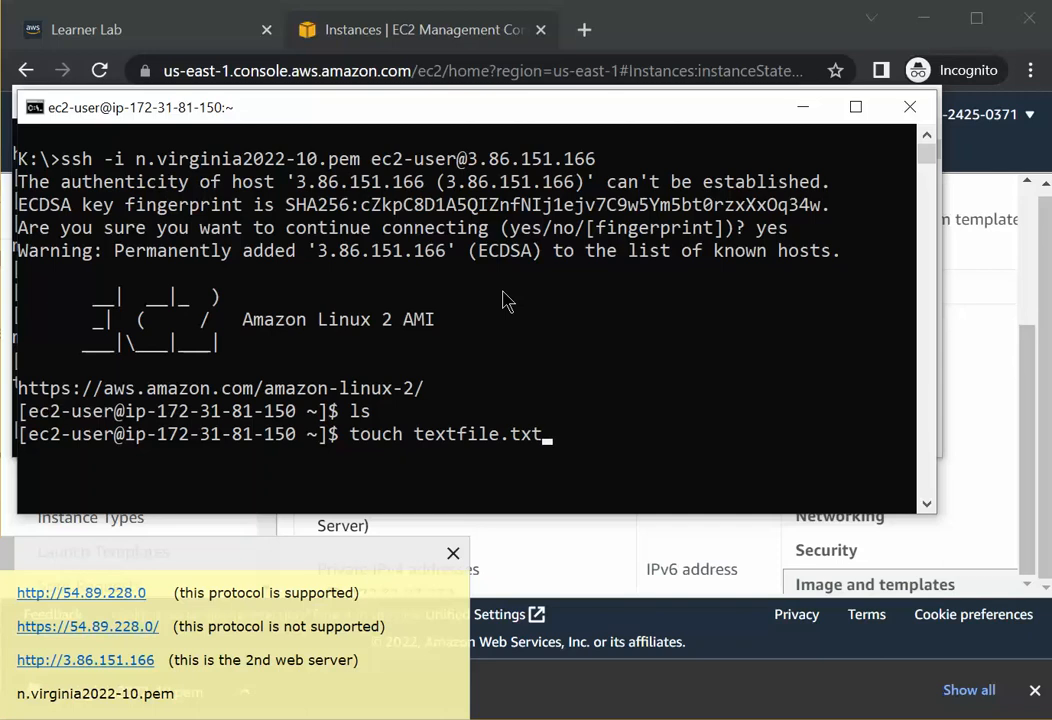
pyautogui.press('Return')
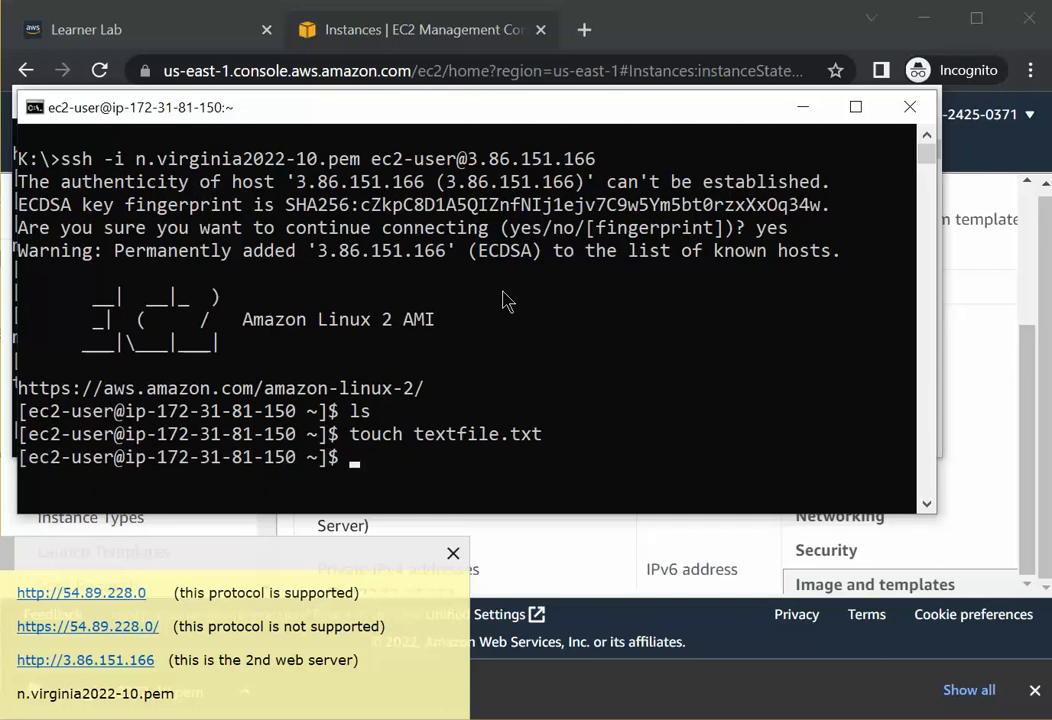
pyautogui.write('ls')
pyautogui.press('Return')
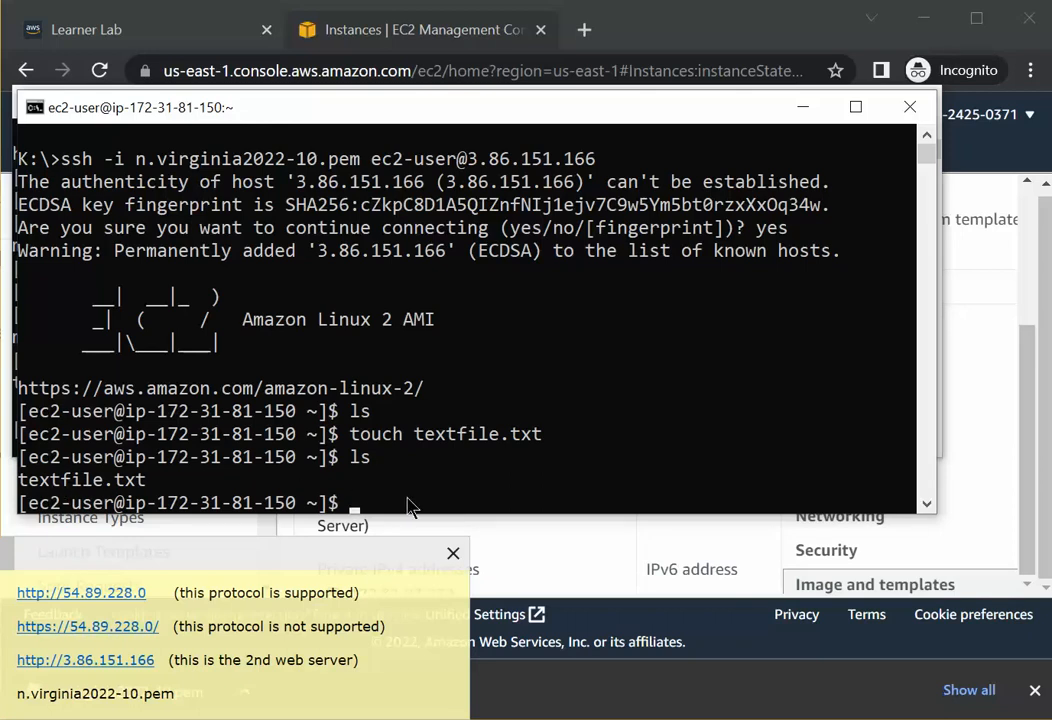
# Display the contents of textfile.txt with cat.
pyautogui.write('cat textfile.txt')
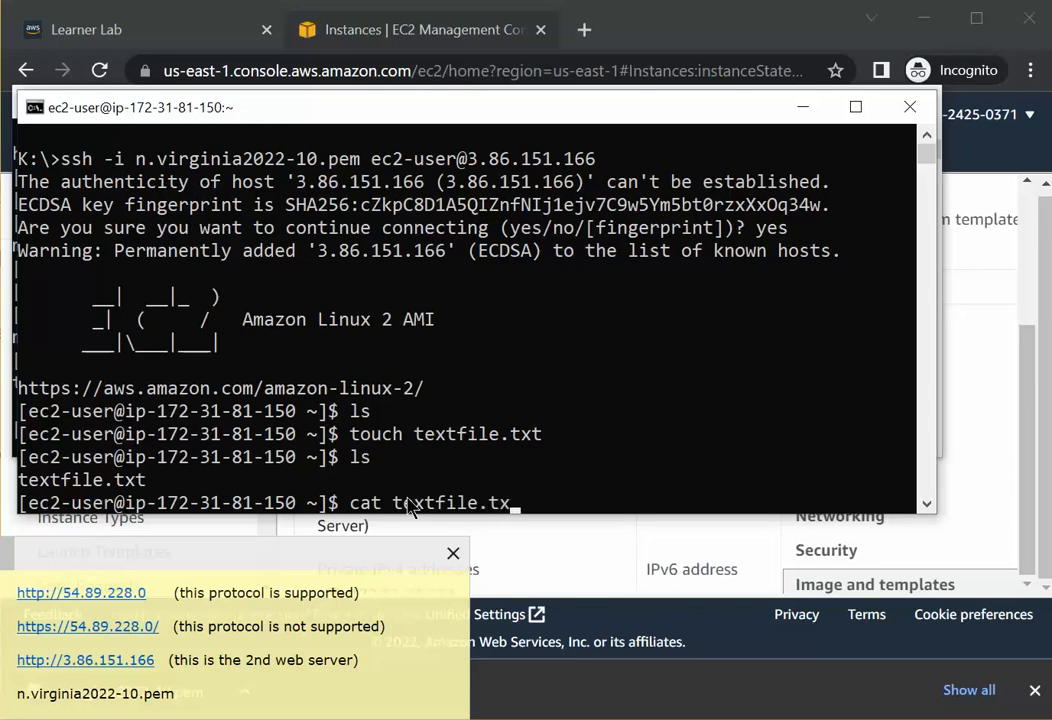
pyautogui.press('Return')
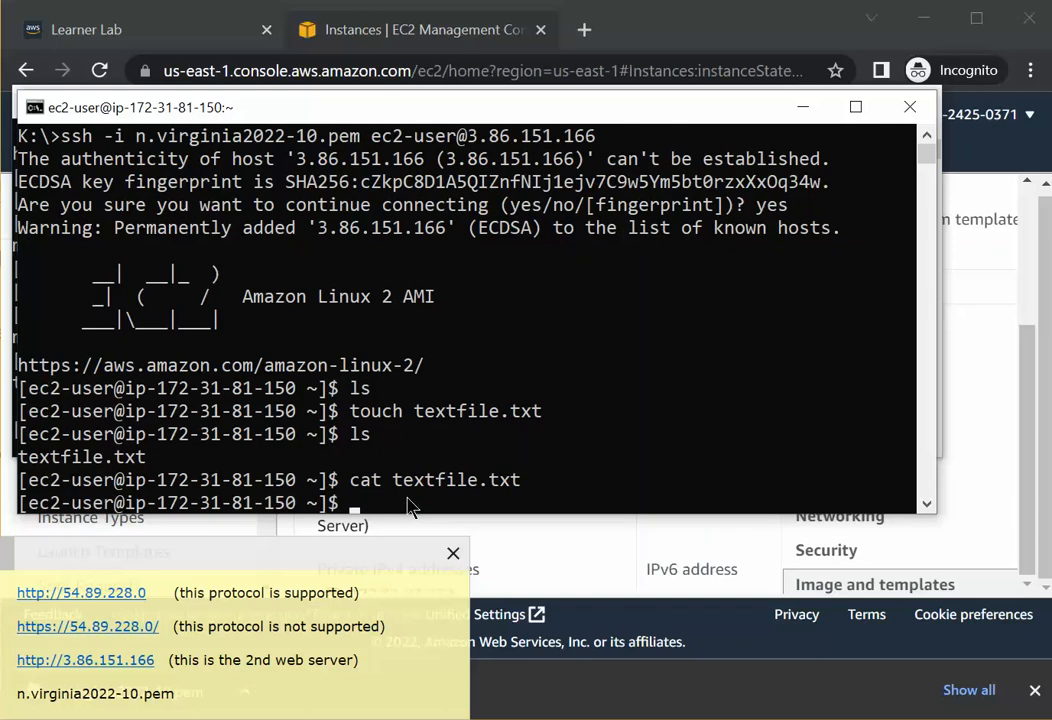
# Open textfile.txt in nano and write the lines hello, this, is a, new text file, bye.
pyautogui.write('nano textfile.')
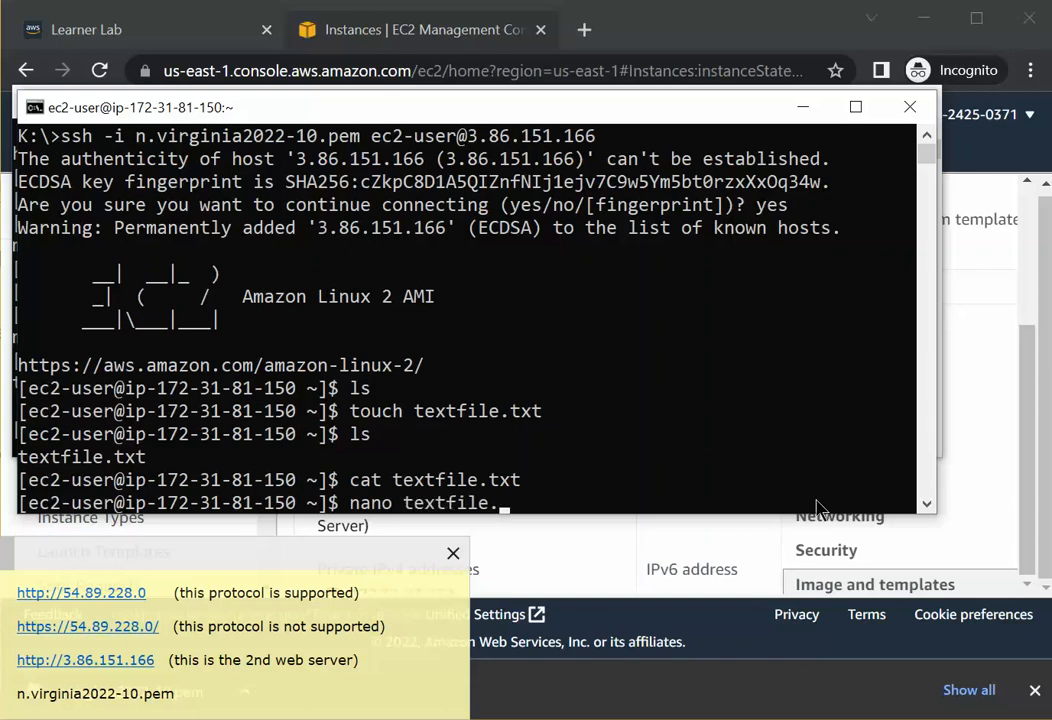
pyautogui.write('txt')
pyautogui.press('Return')
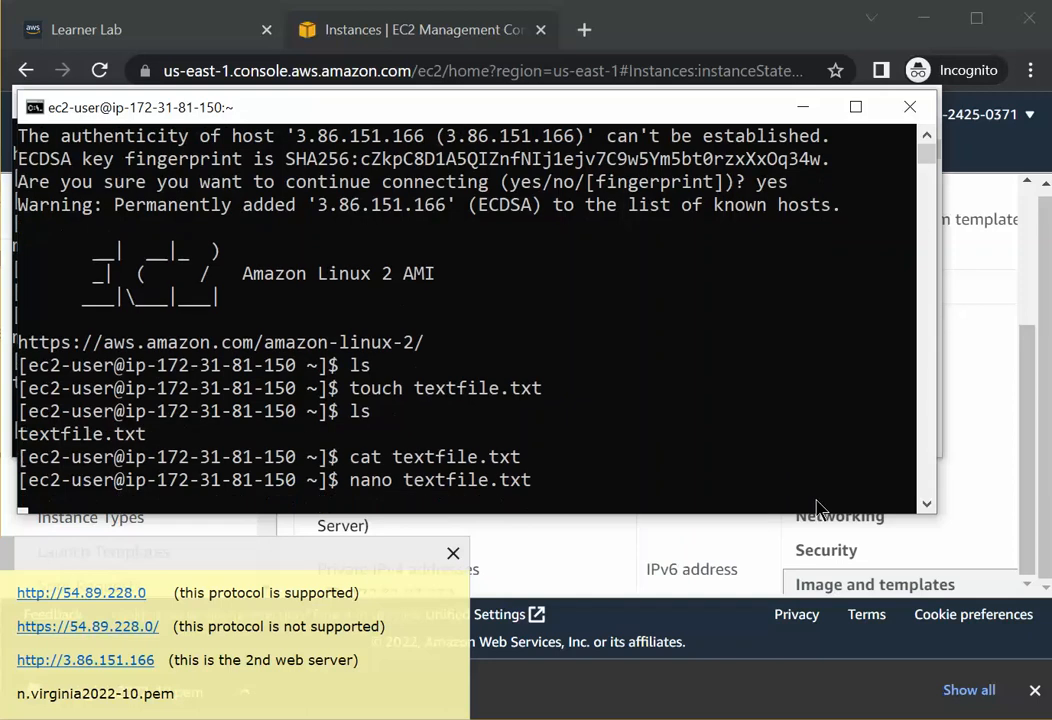
pyautogui.write('hello')
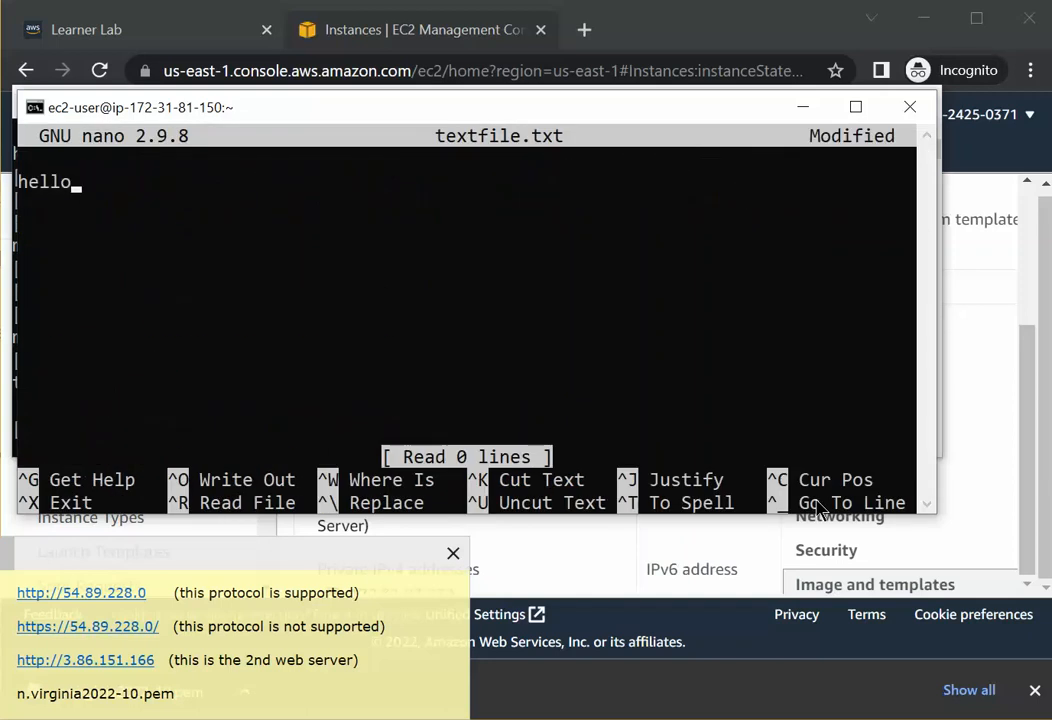
pyautogui.press('Return')
pyautogui.write('this')
pyautogui.press('Return')
pyautogui.write('is a')
pyautogui.press('Return')
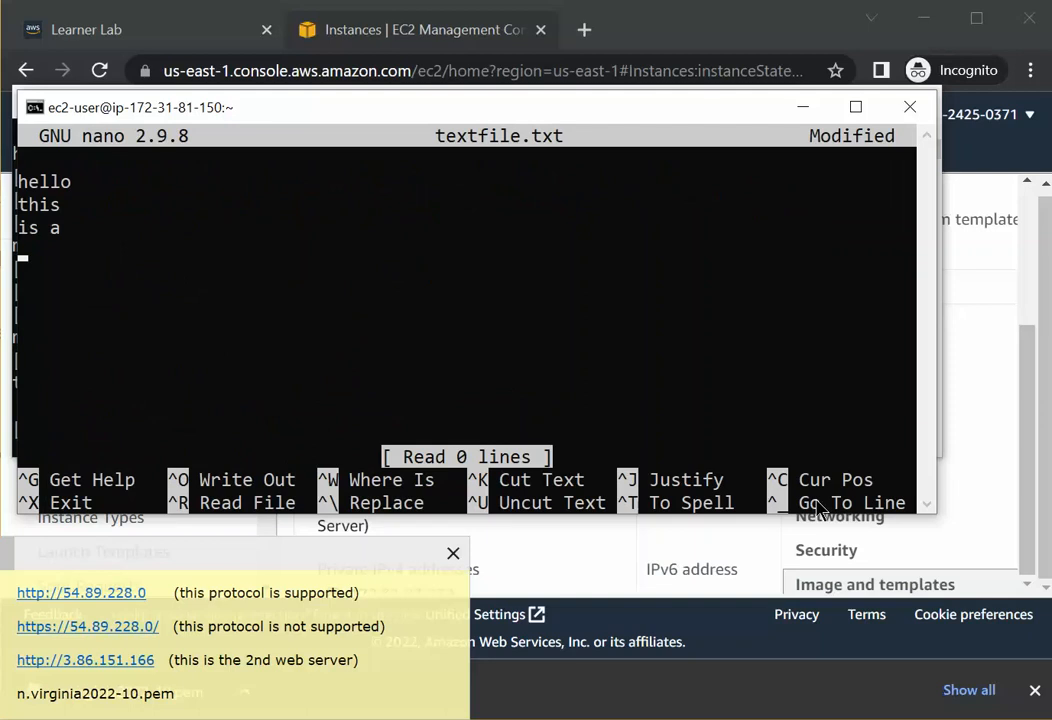
pyautogui.write('new f')
pyautogui.press('BackSpace')
pyautogui.write('text t')
pyautogui.press('BackSpace')
pyautogui.write('fi')
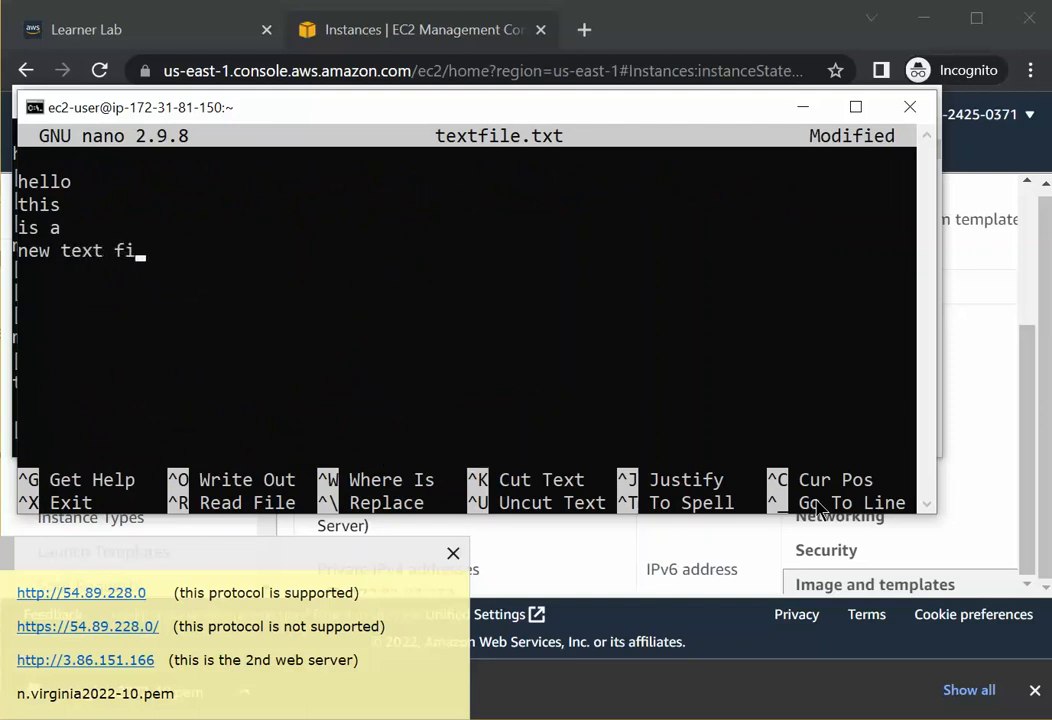
pyautogui.write('le')
pyautogui.press('Return')
pyautogui.write('bye.')
pyautogui.press('Return')
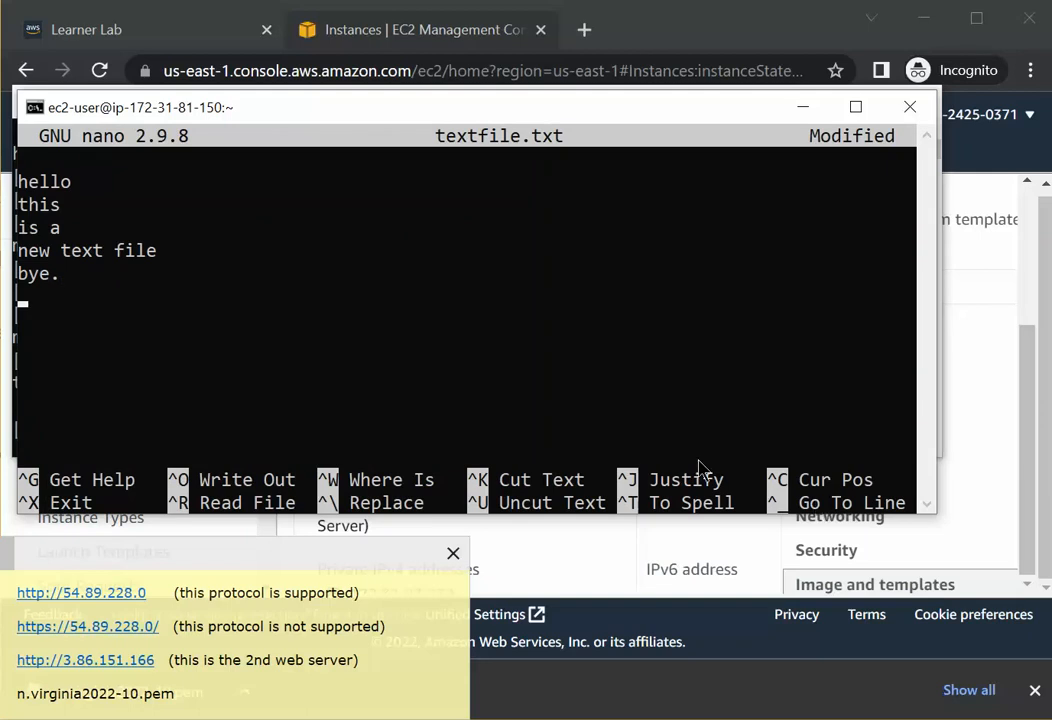
# Save the file as textfile.txt and exit nano.
pyautogui.click(322, 387)
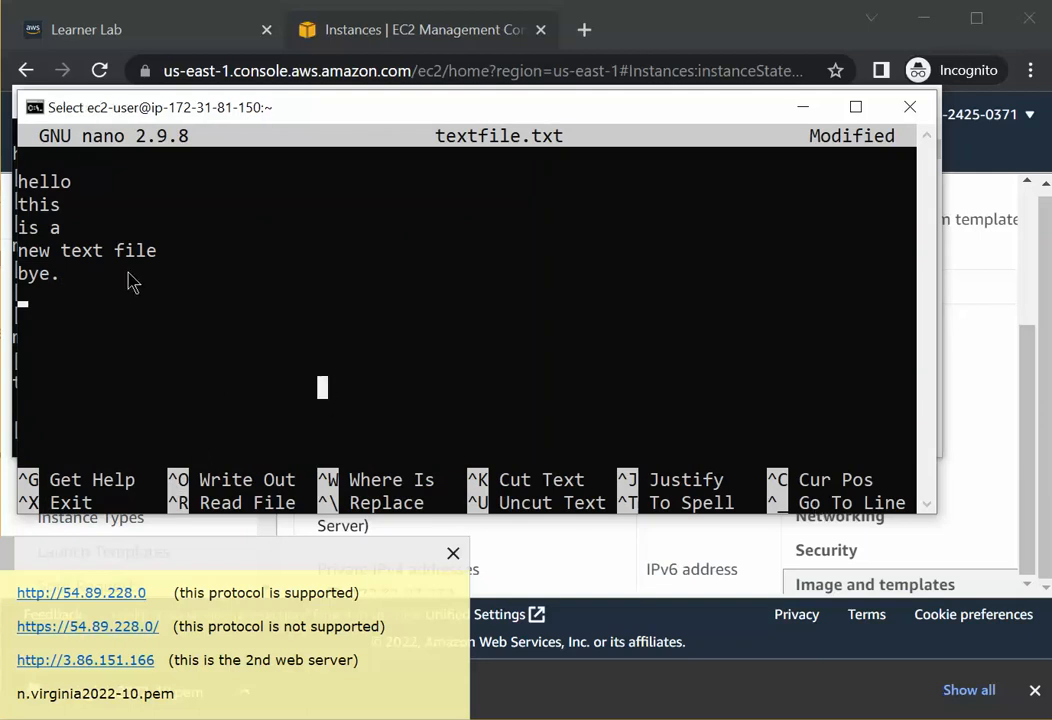
pyautogui.click(165, 344)
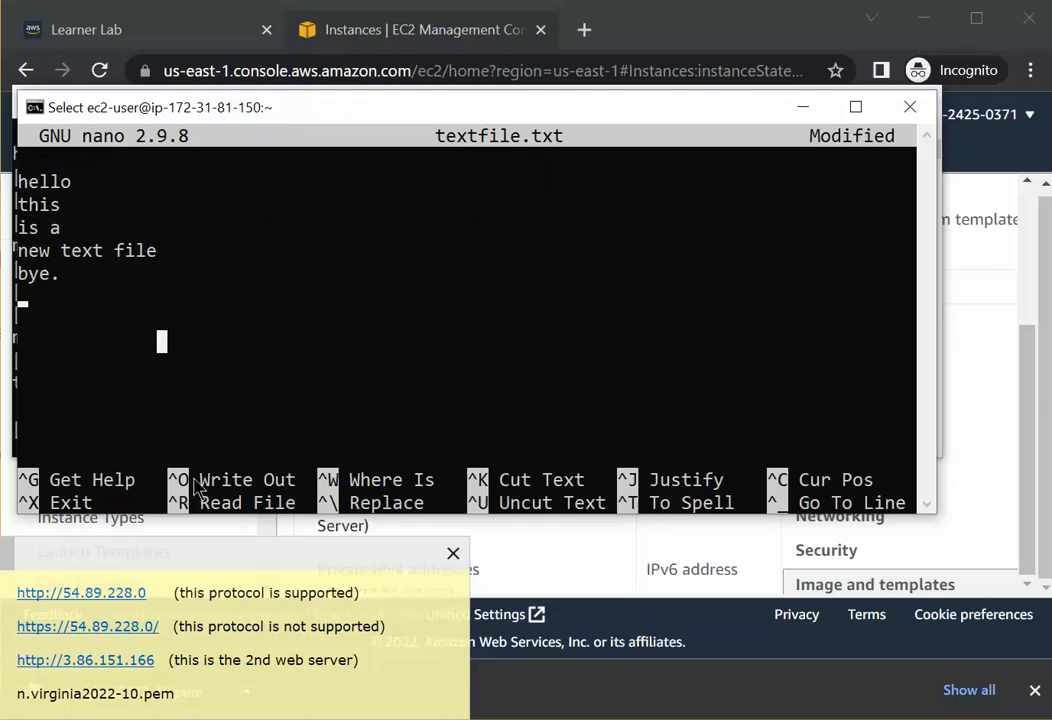
pyautogui.click(249, 348)
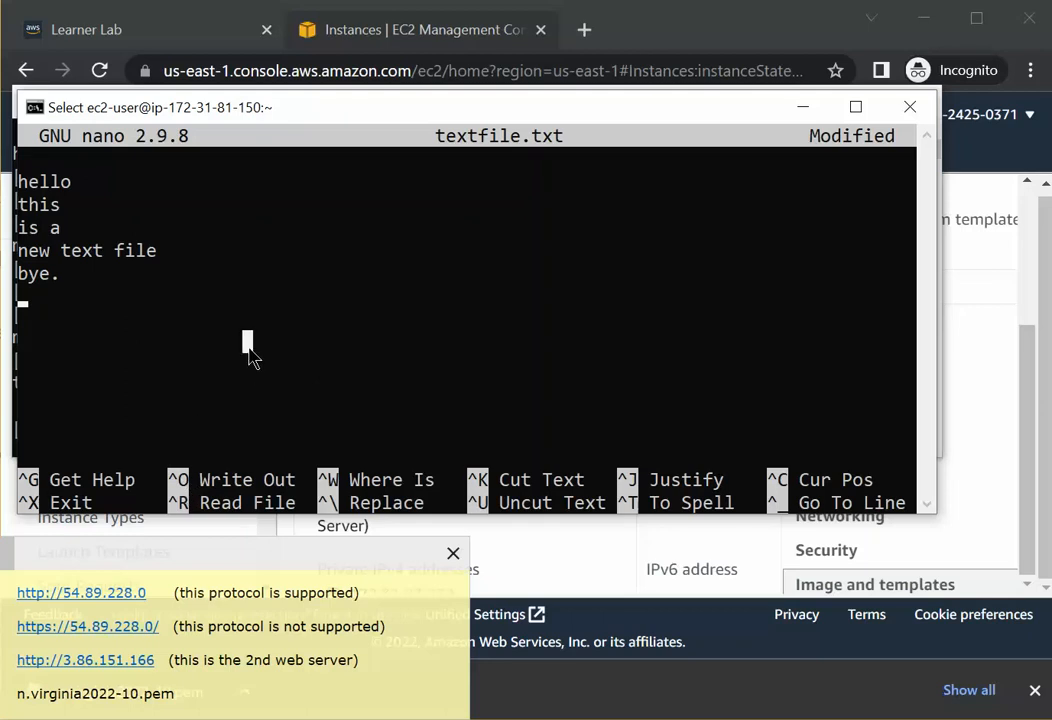
pyautogui.hotkey('ctrl', 'o')
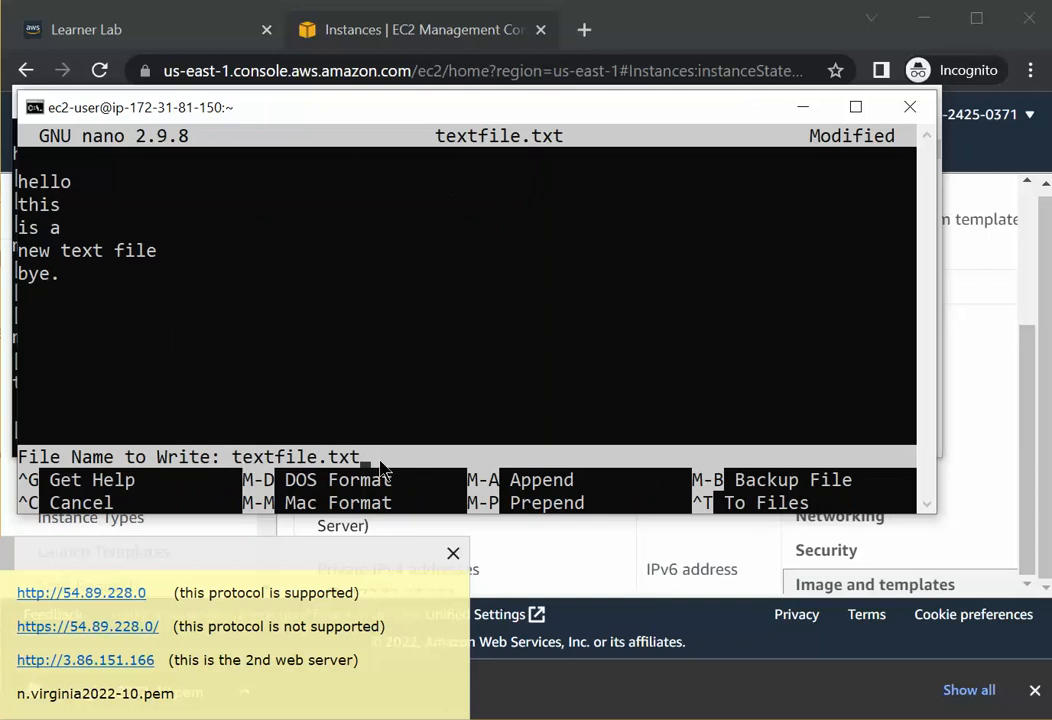
pyautogui.press('Return')
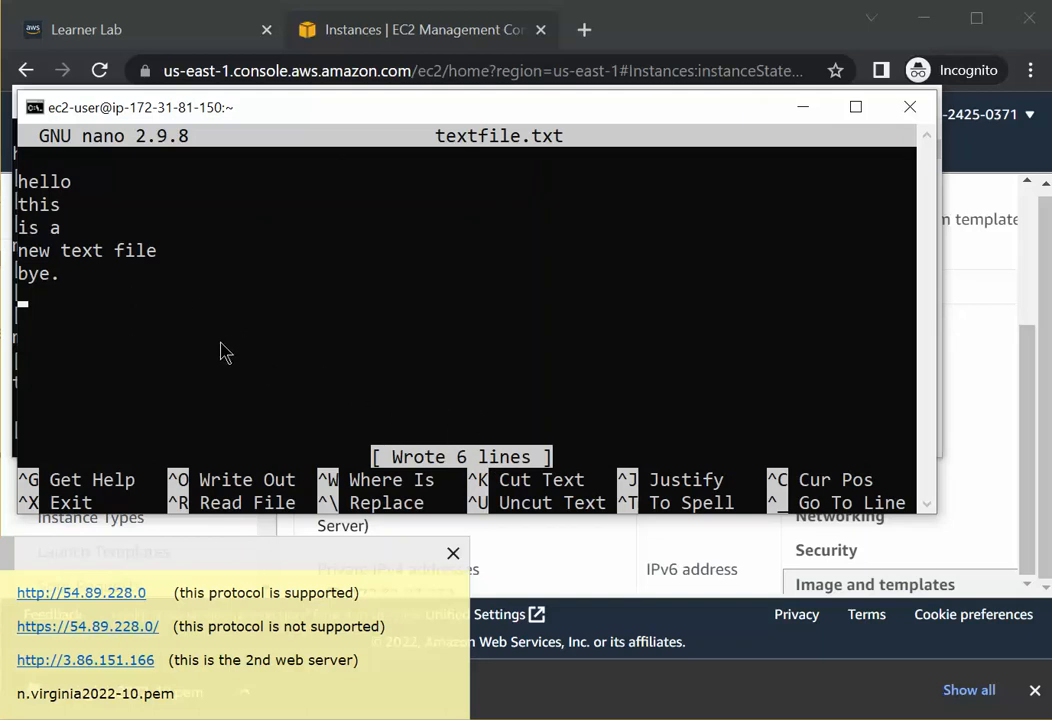
pyautogui.click(182, 364)
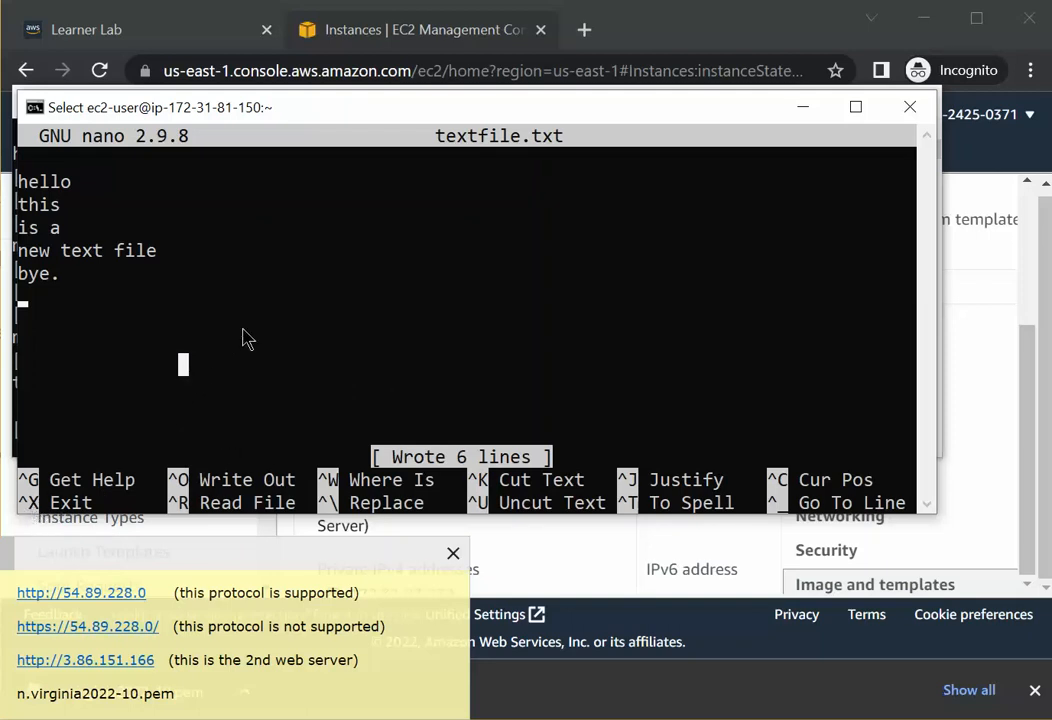
pyautogui.hotkey('ctrl', 'x')
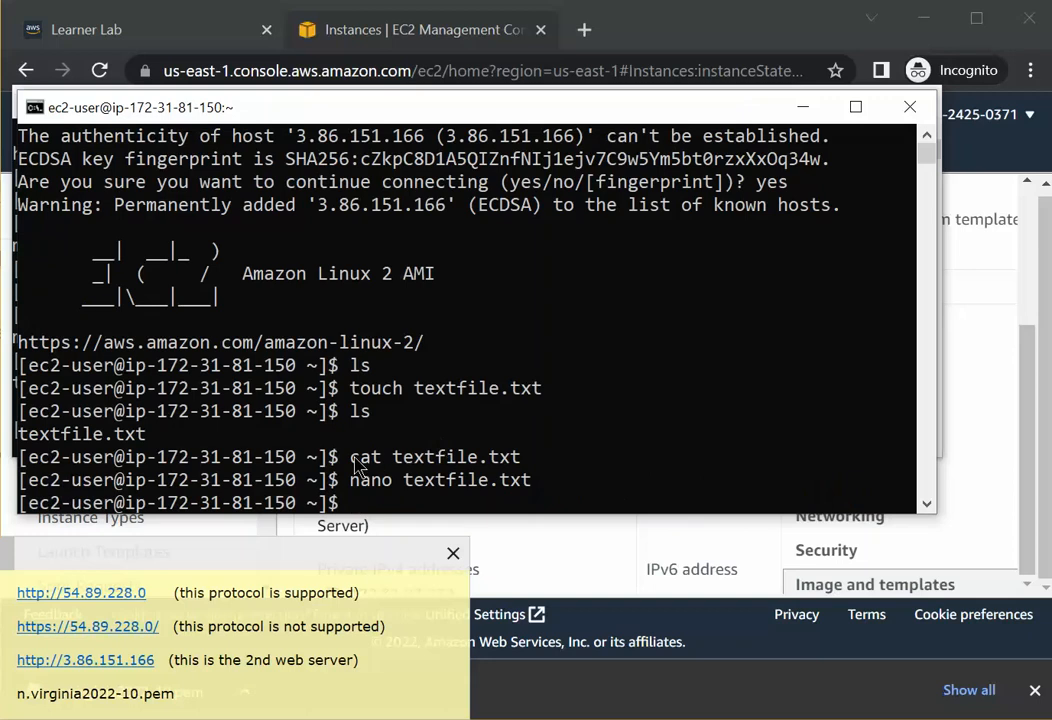
# Print textfile.txt again with cat and highlight its printed lines.
pyautogui.moveTo(352, 465); pyautogui.dragTo(520, 468)
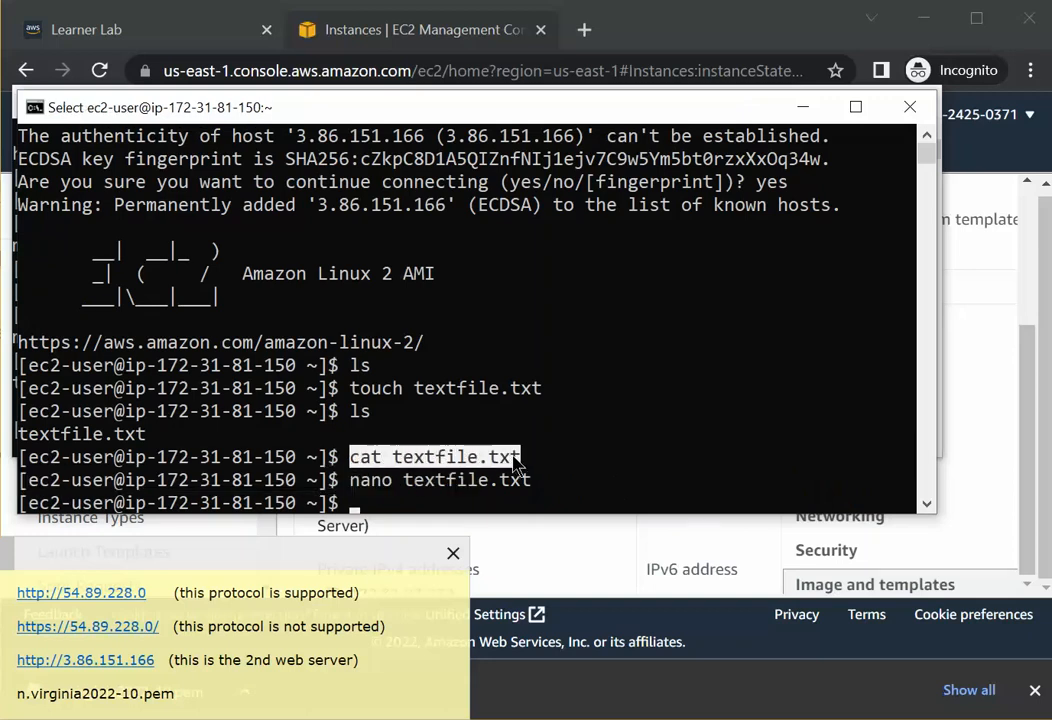
pyautogui.click(444, 497)
pyautogui.write('cat')
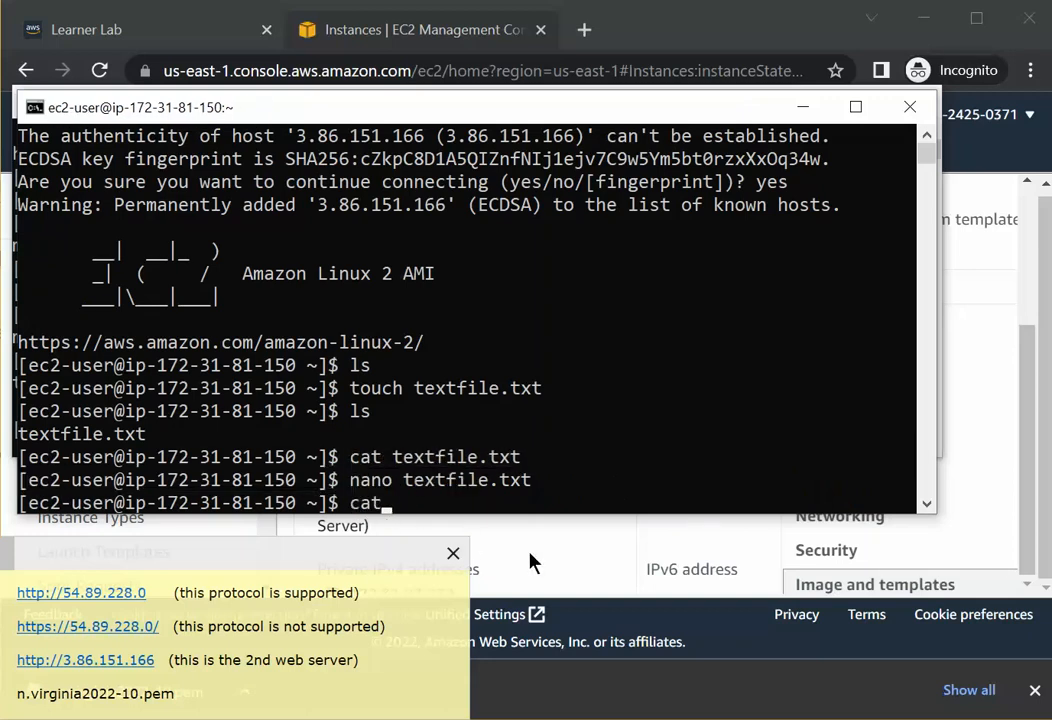
pyautogui.write(' textfi')
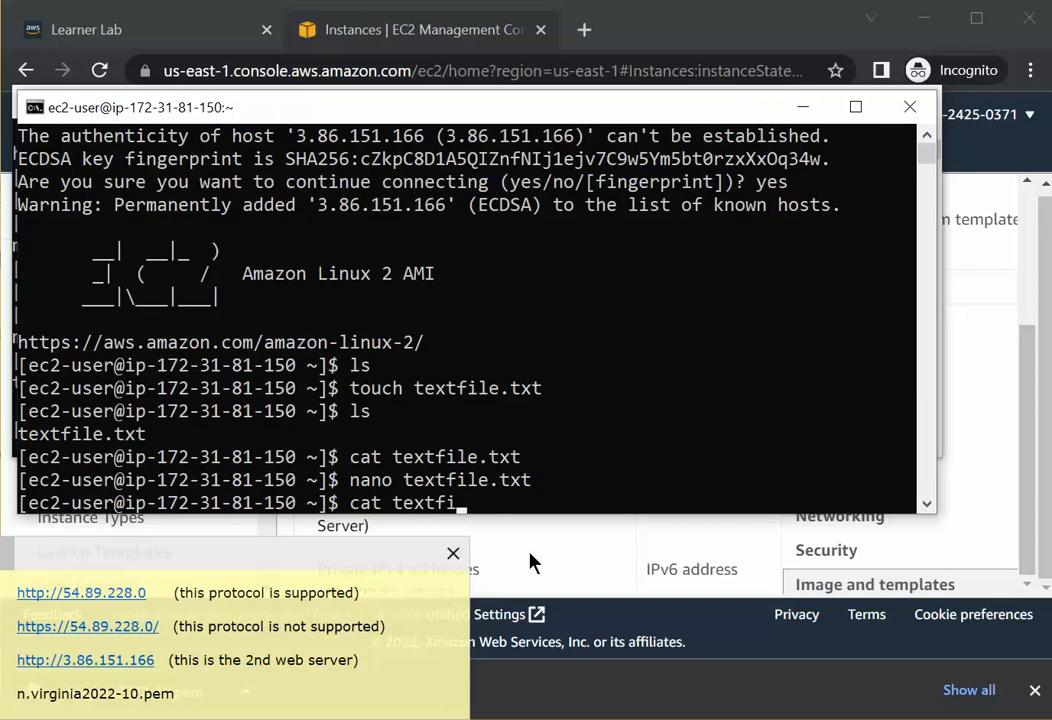
pyautogui.write('le.txt')
pyautogui.press('Return')
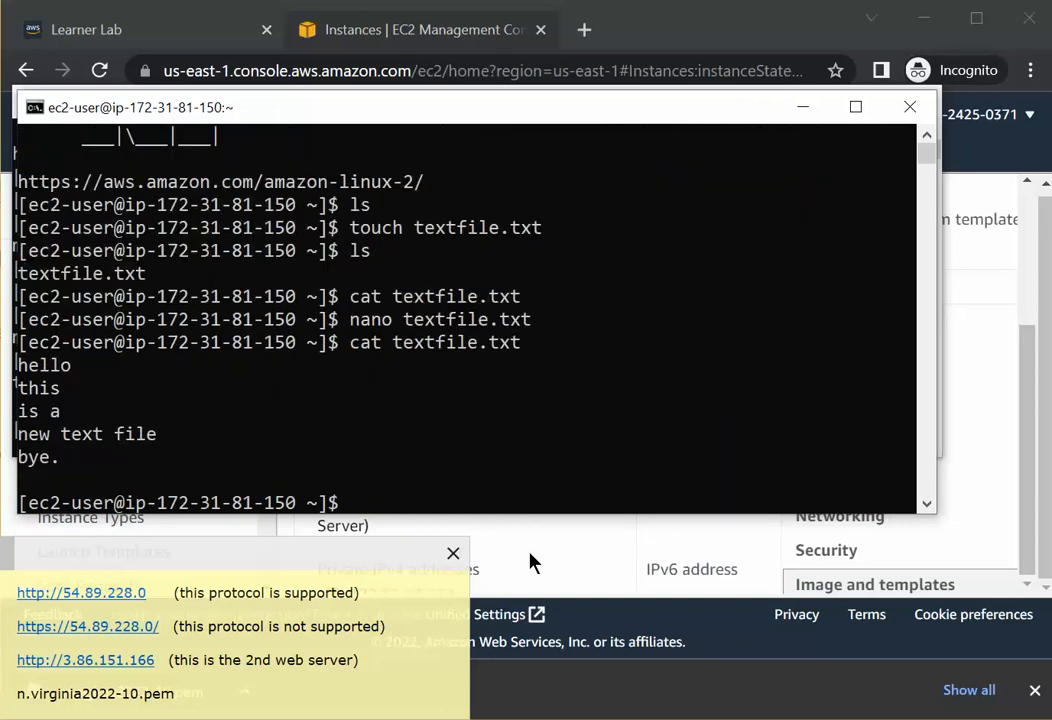
pyautogui.moveTo(17, 365); pyautogui.dragTo(441, 478)
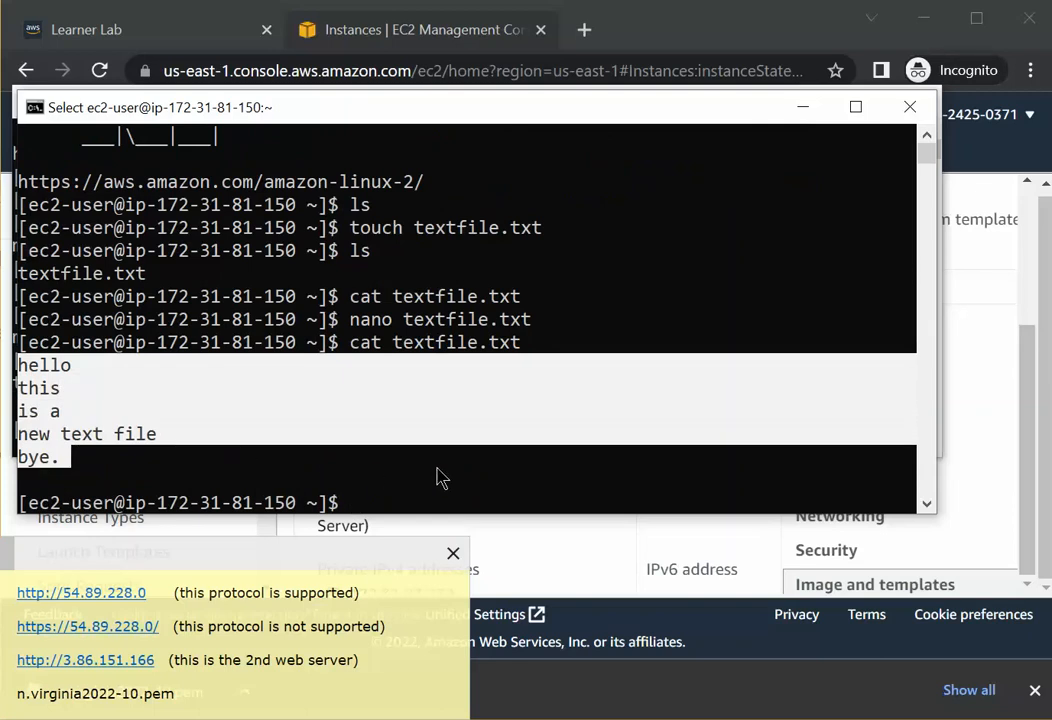
# Close both SSH Command Prompt windows.
pyautogui.moveTo(266, 110); pyautogui.dragTo(280, 140)
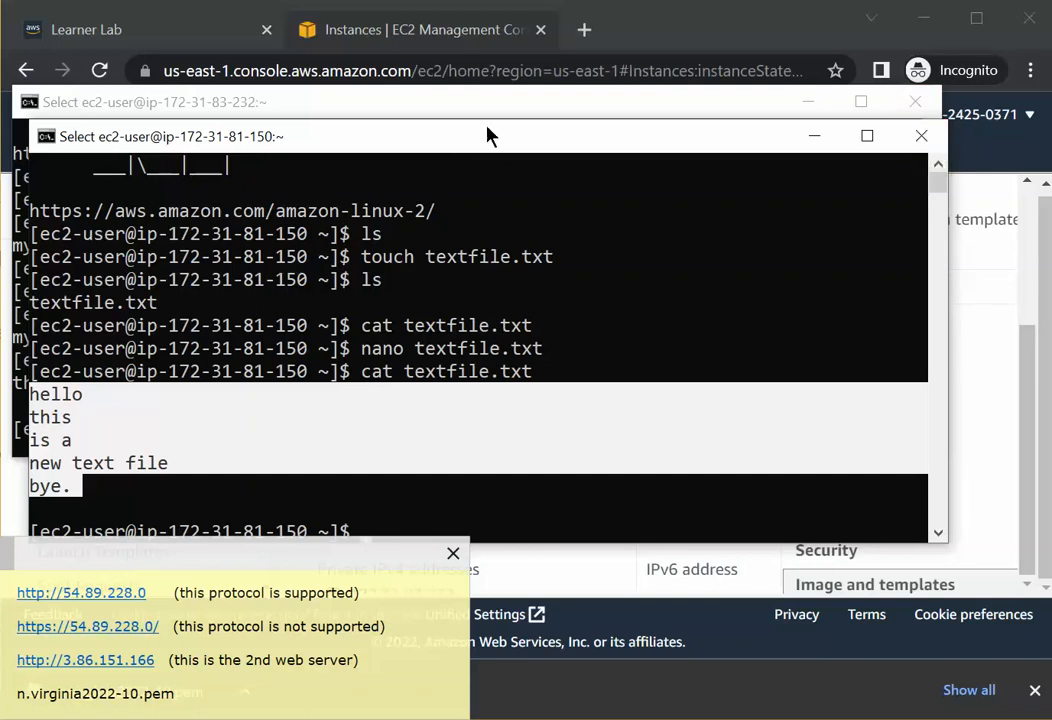
pyautogui.click(921, 138)
pyautogui.click(915, 102)
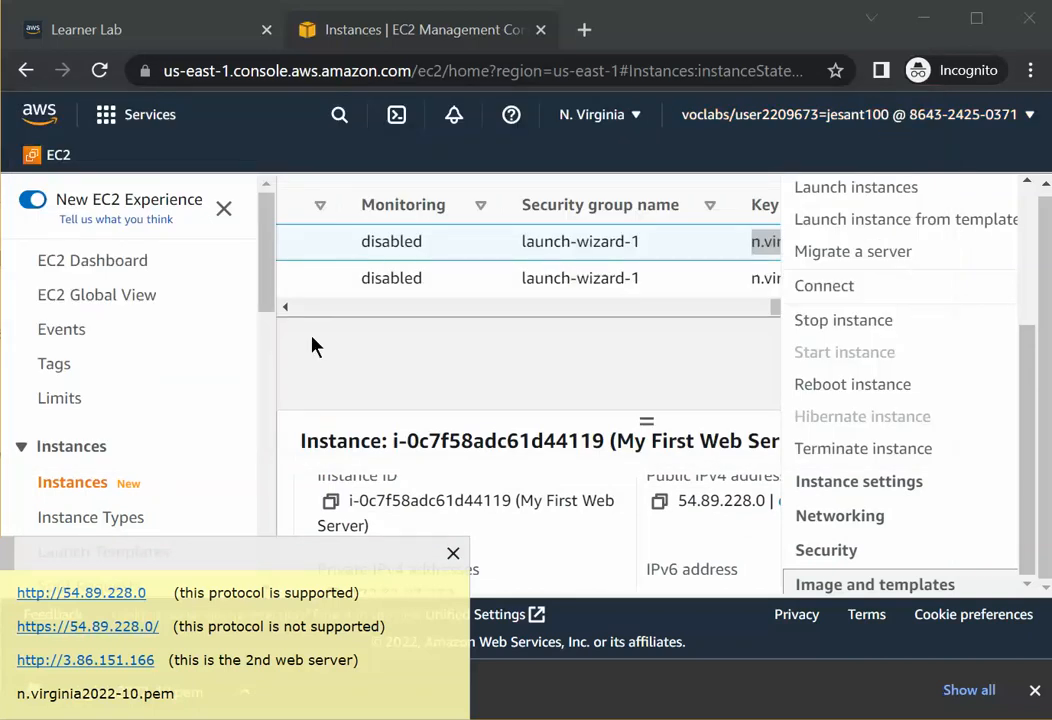
# Remove the Instance state = running filter from the EC2 instances list.
pyautogui.scroll(5, 310, 345)
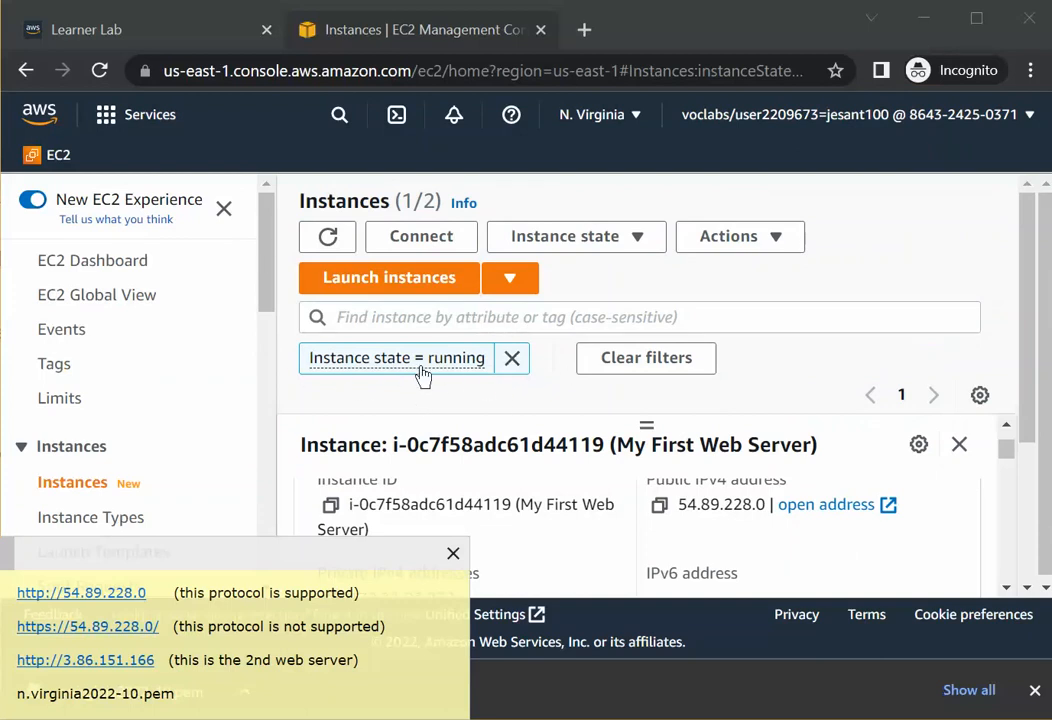
pyautogui.click(512, 360)
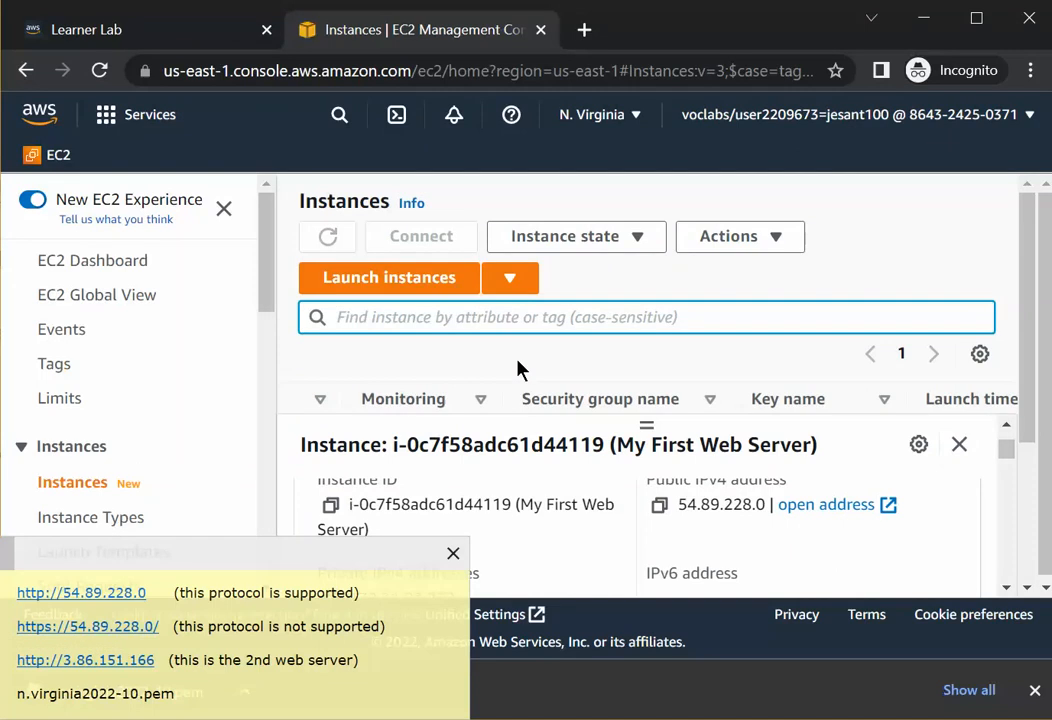
pyautogui.scroll(-2, 517, 369)
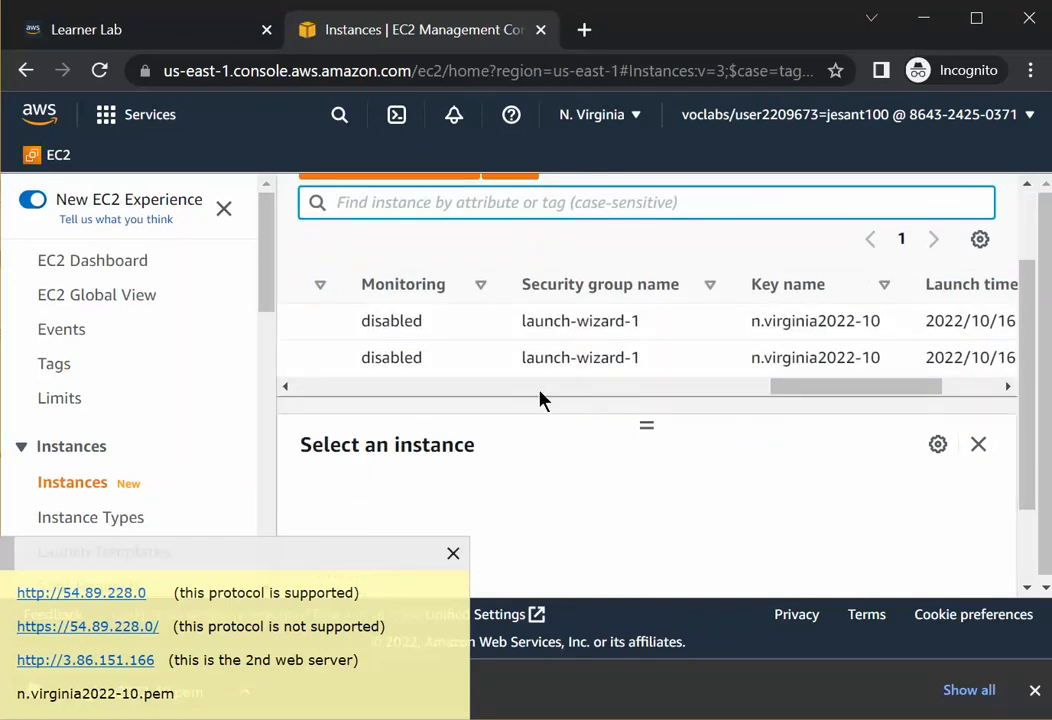
pyautogui.click(390, 388)
pyautogui.moveTo(390, 388); pyautogui.dragTo(296, 404)
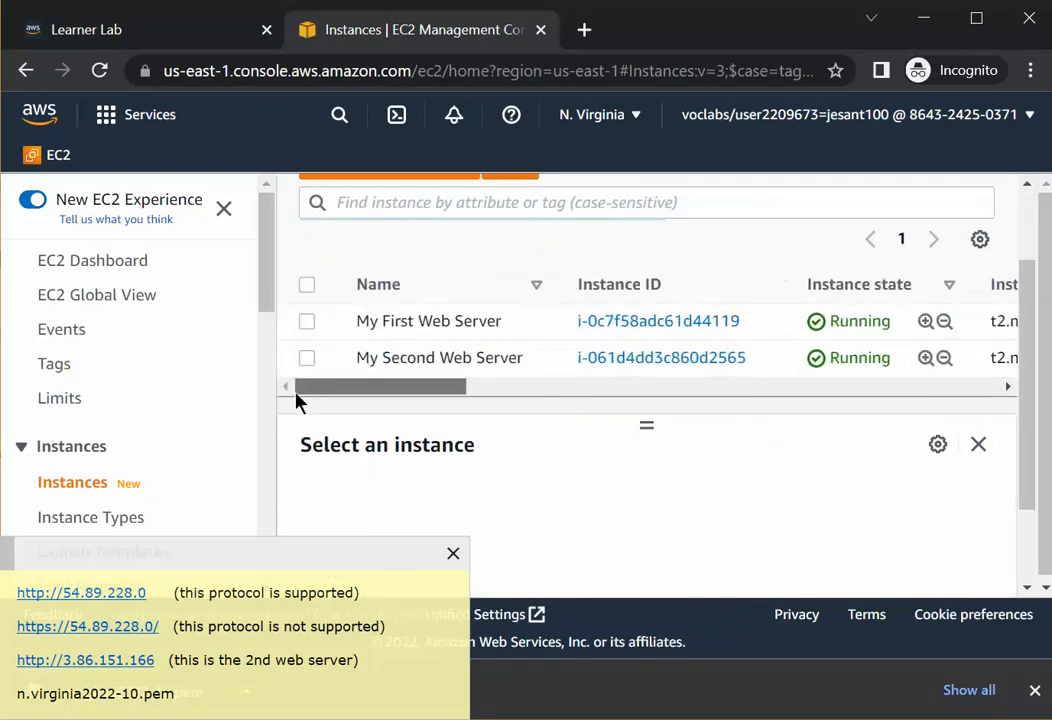
# Select both My First Web Server and My Second Web Server and highlight the https note line.
pyautogui.click(306, 322)
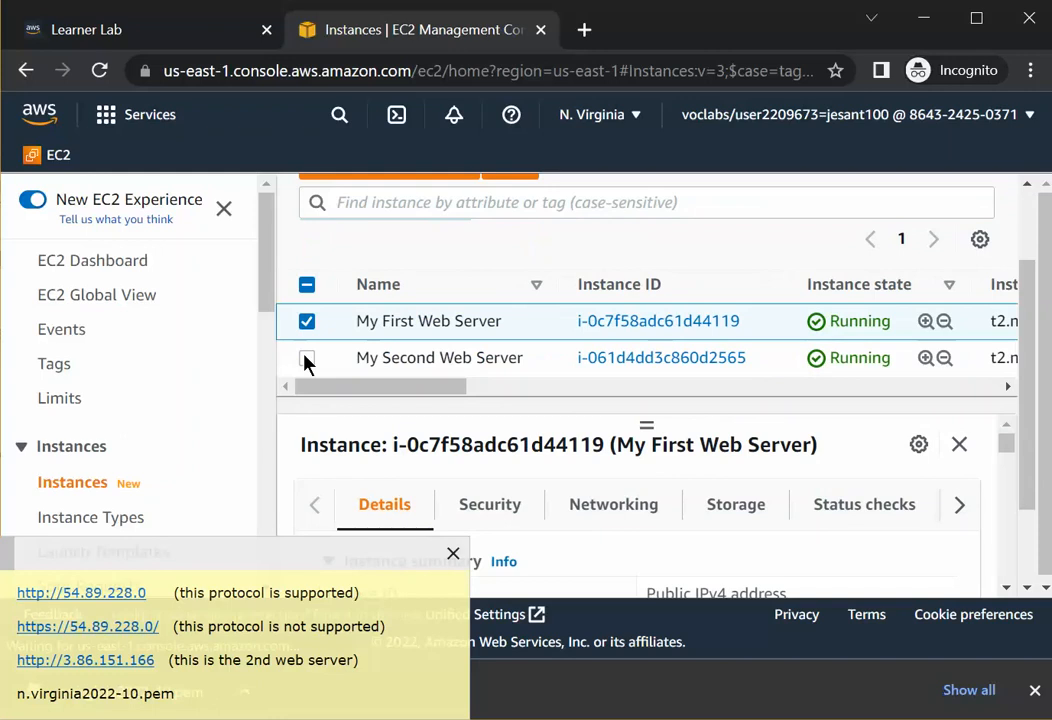
pyautogui.click(306, 357)
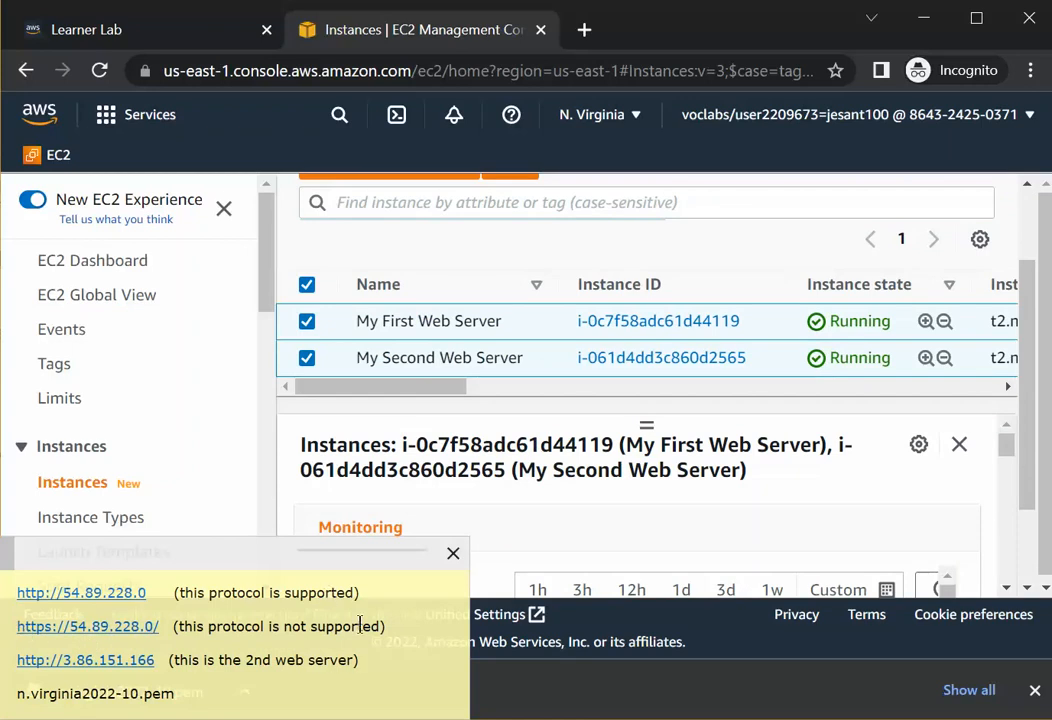
pyautogui.moveTo(390, 627); pyautogui.dragTo(20, 628)
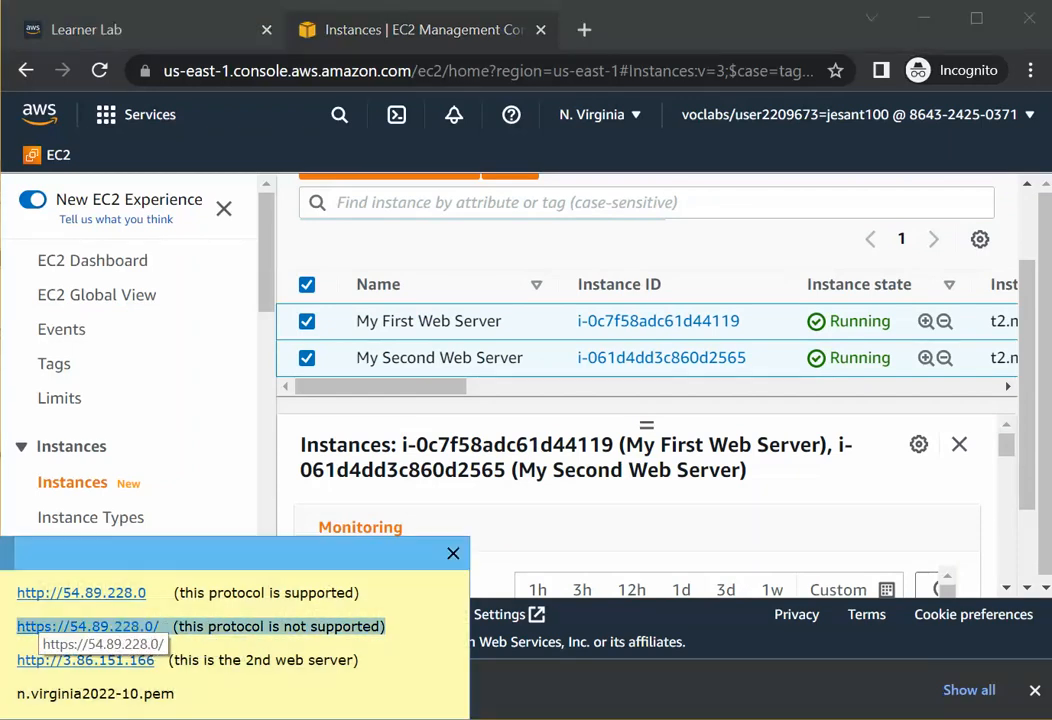
# Delete the https line from the notes window.
pyautogui.press('Delete')
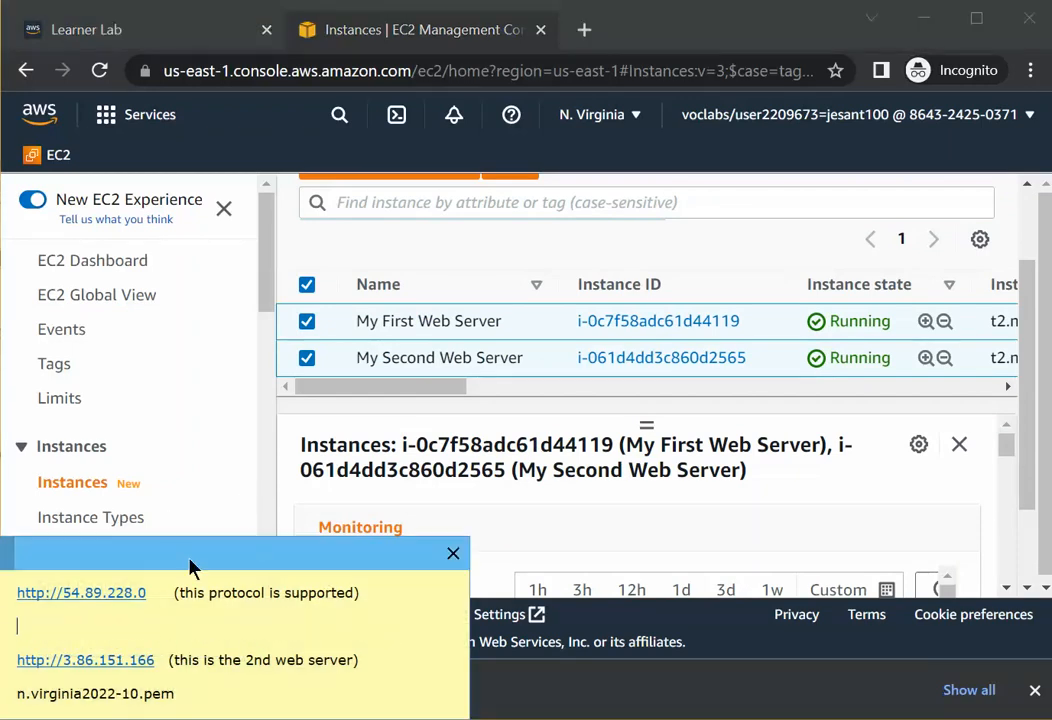
pyautogui.press('BackSpace')
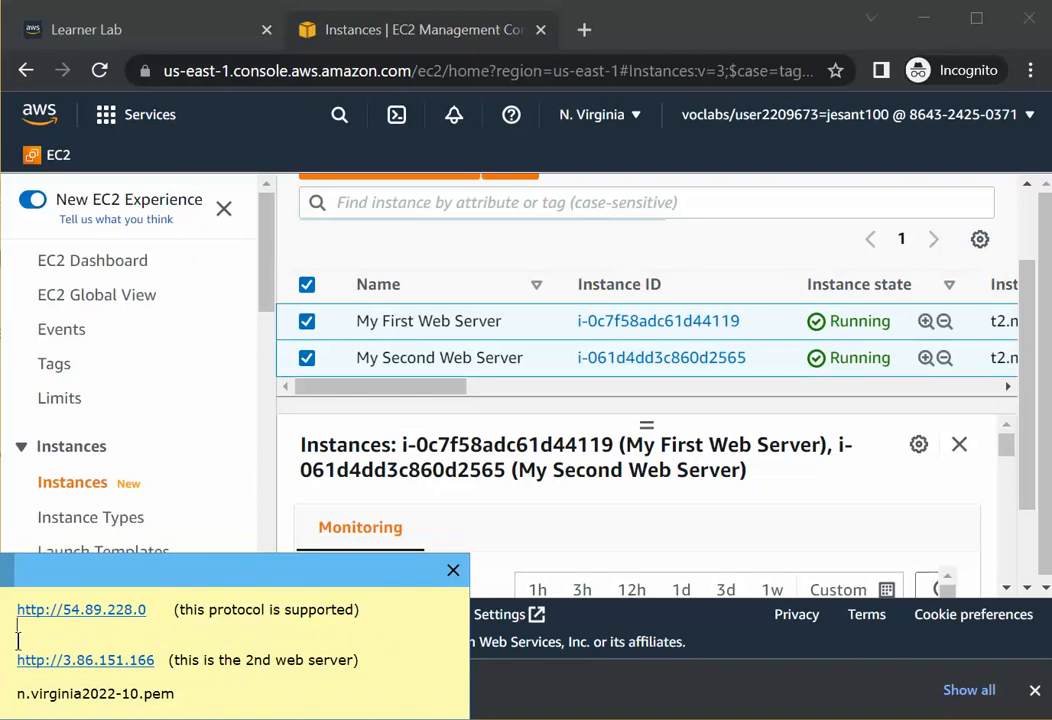
pyautogui.press('Delete')
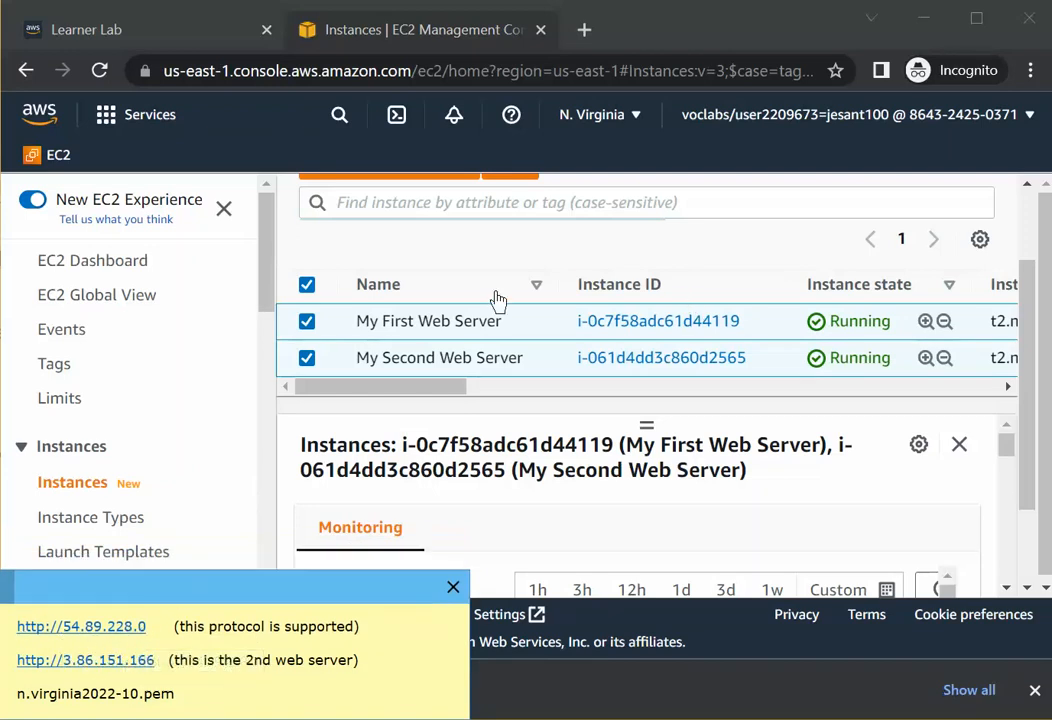
# Stop both selected web server instances and dismiss the notification.
pyautogui.scroll(2, 640, 282)
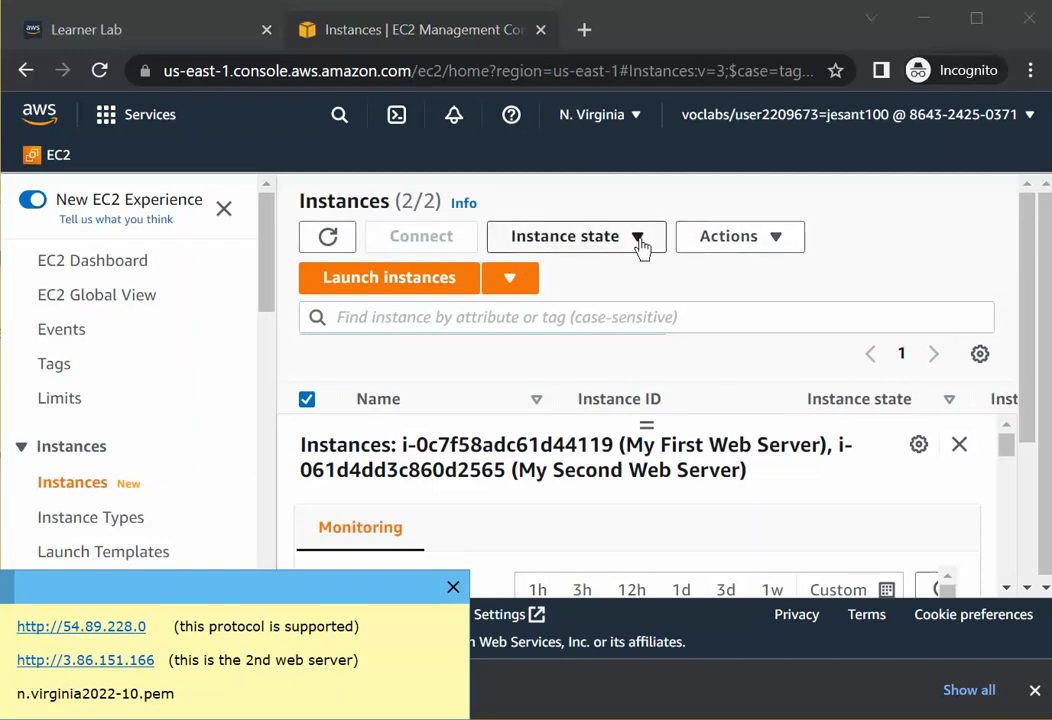
pyautogui.click(643, 244)
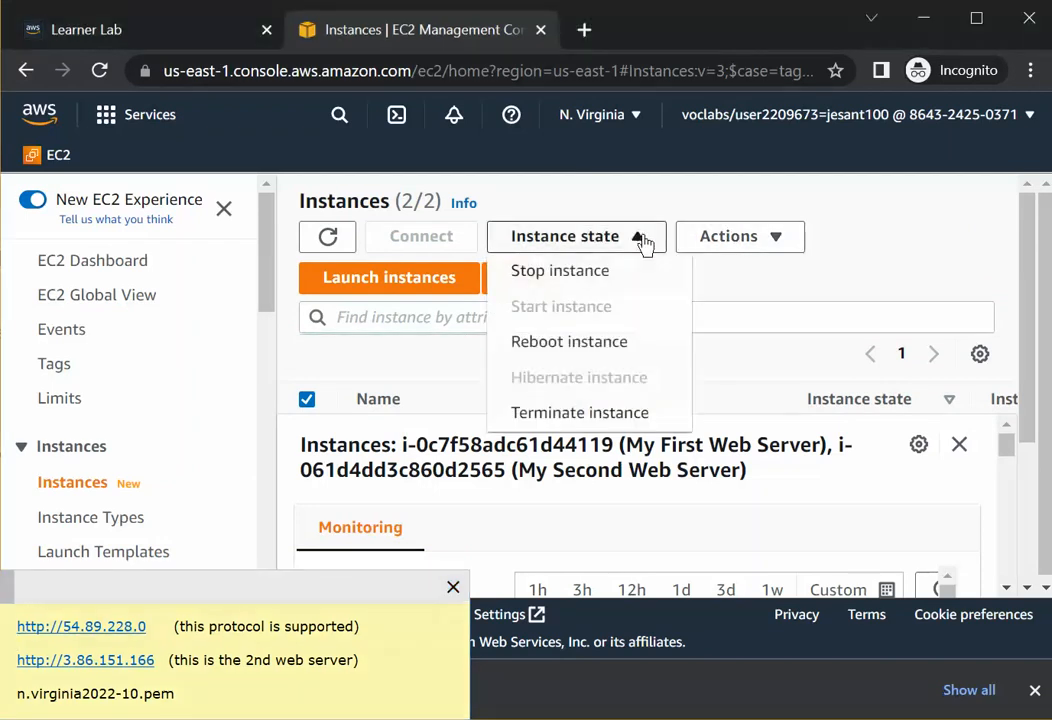
pyautogui.click(572, 275)
pyautogui.click(931, 515)
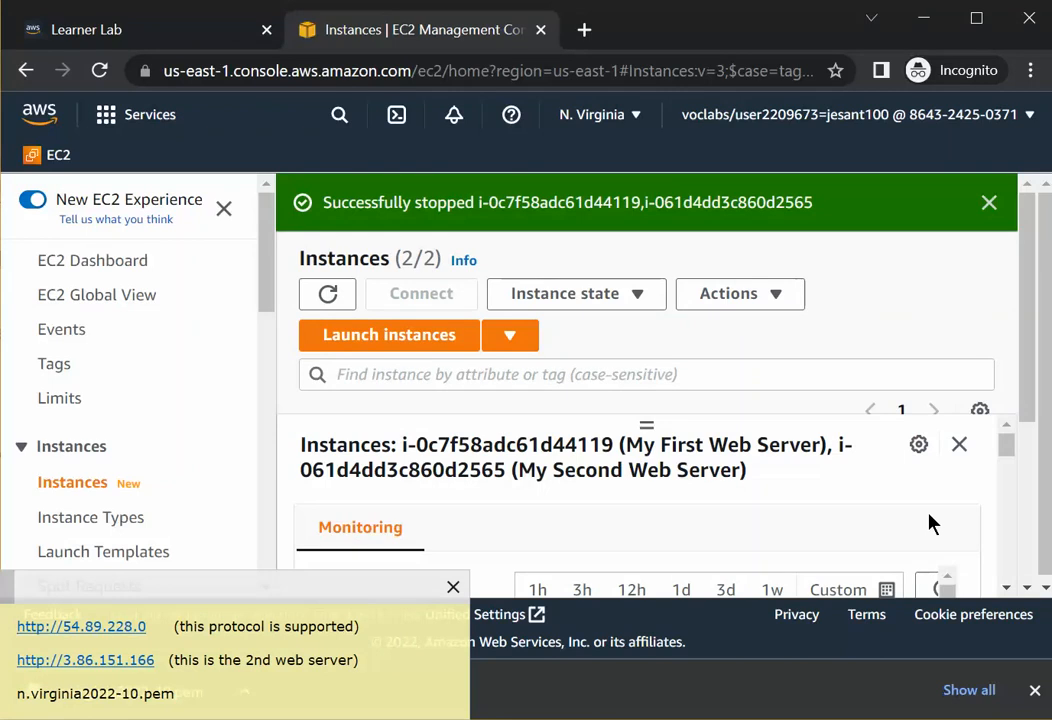
pyautogui.click(989, 202)
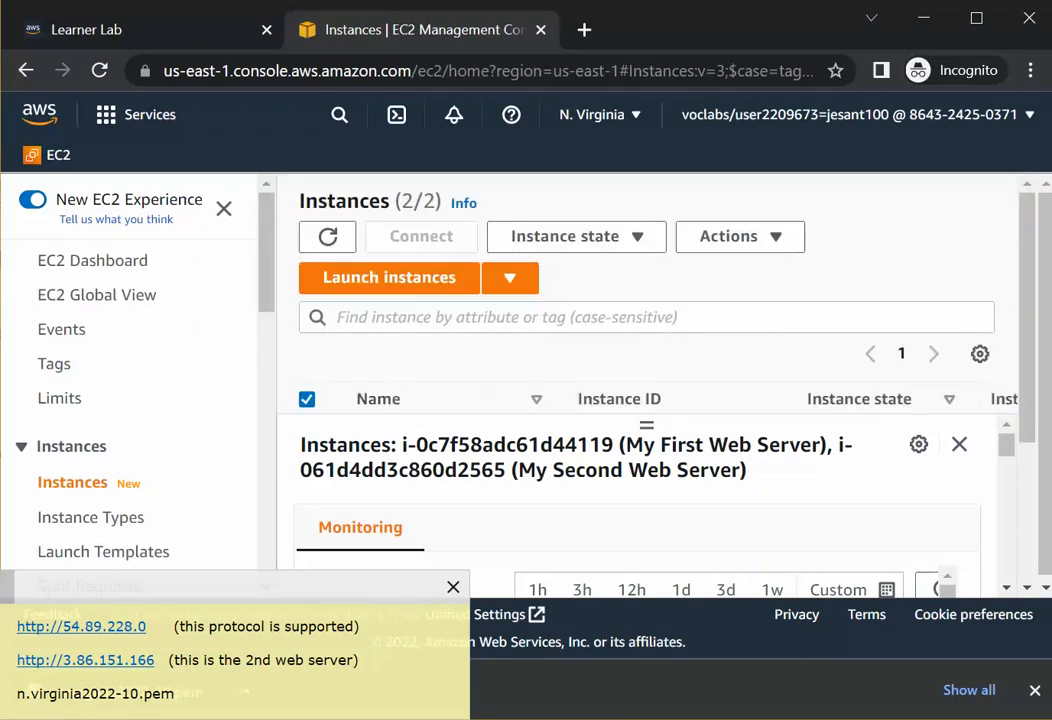
# Set the browser zoom to 80% and refresh the instances list.
pyautogui.click(1030, 70)
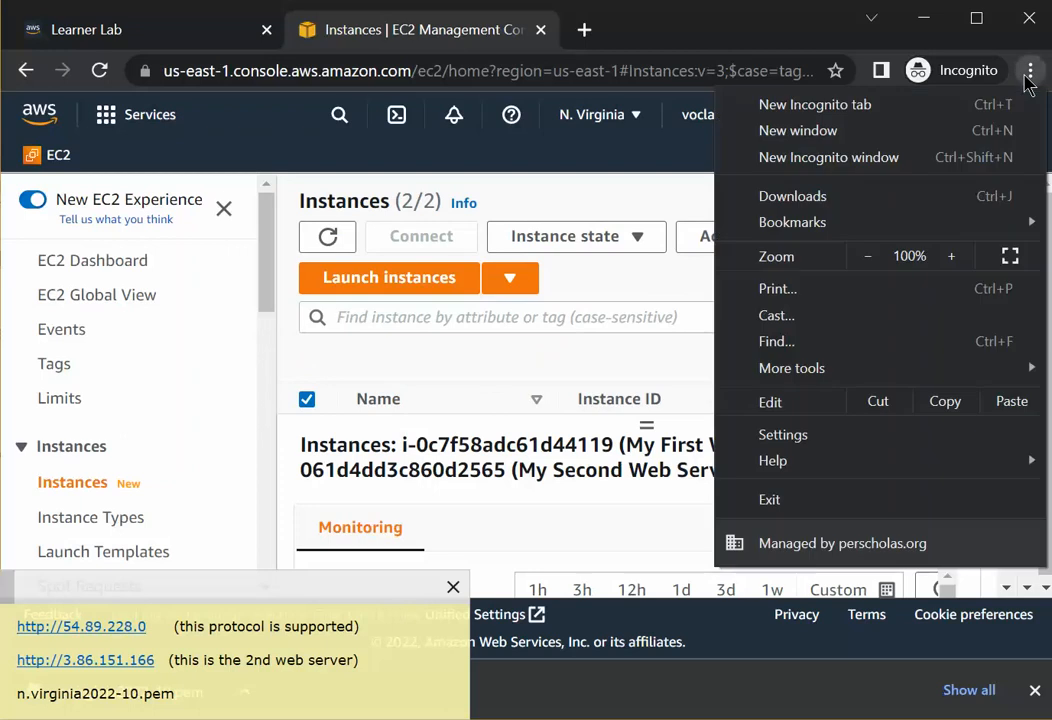
pyautogui.click(869, 257)
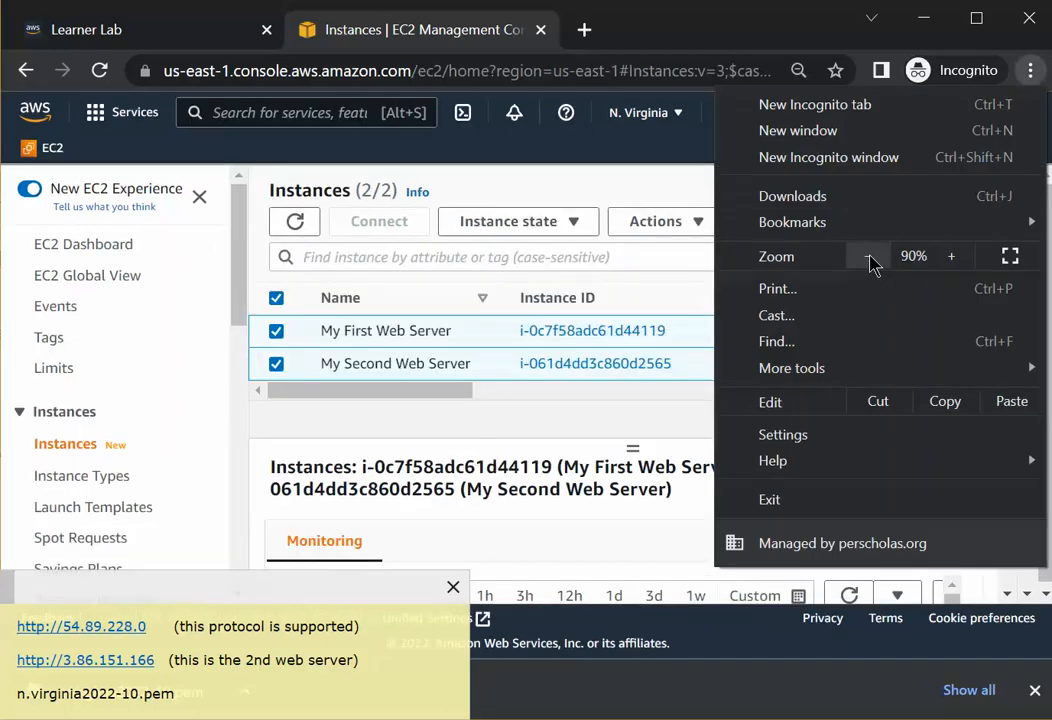
pyautogui.click(869, 257)
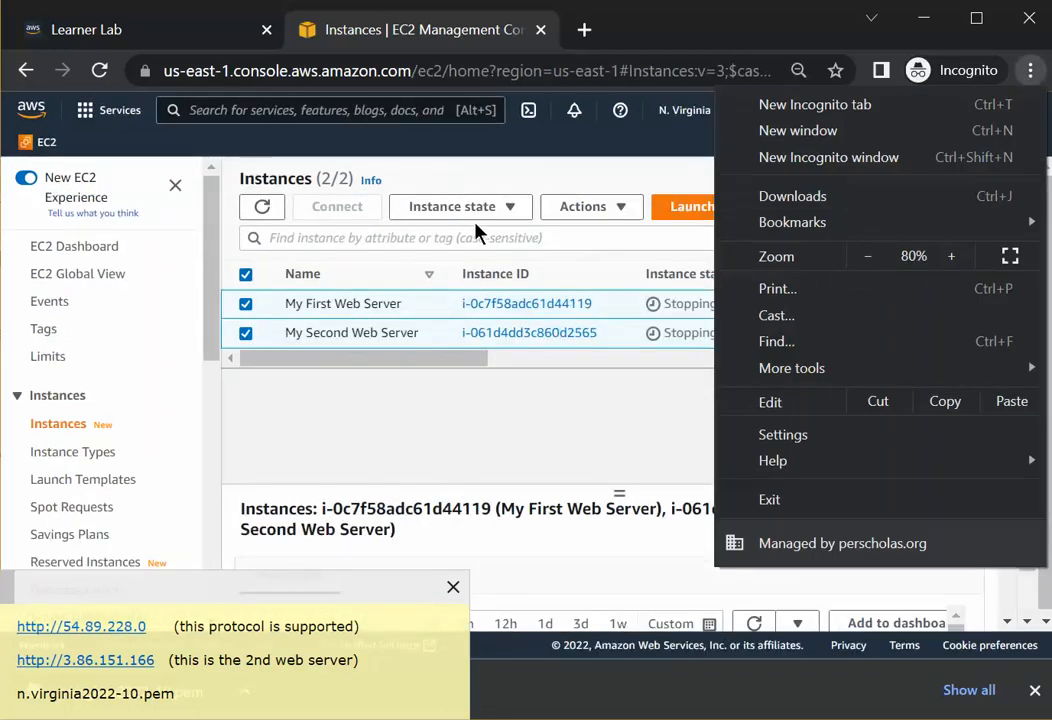
pyautogui.click(438, 190)
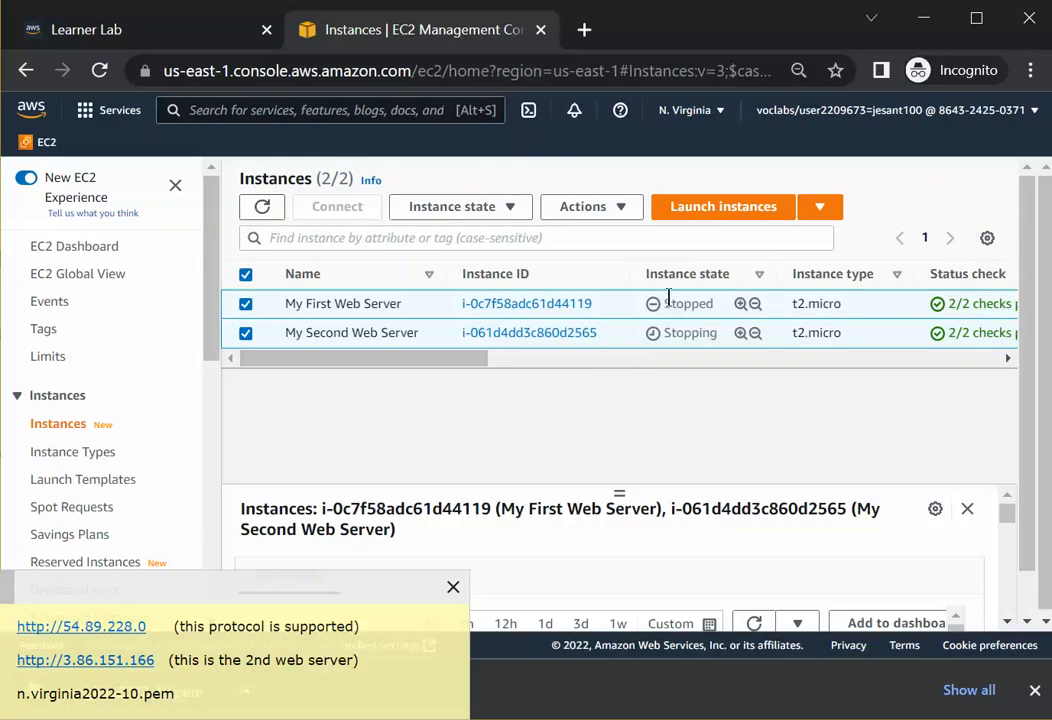
pyautogui.moveTo(664, 305); pyautogui.dragTo(708, 320)
pyautogui.click(715, 331)
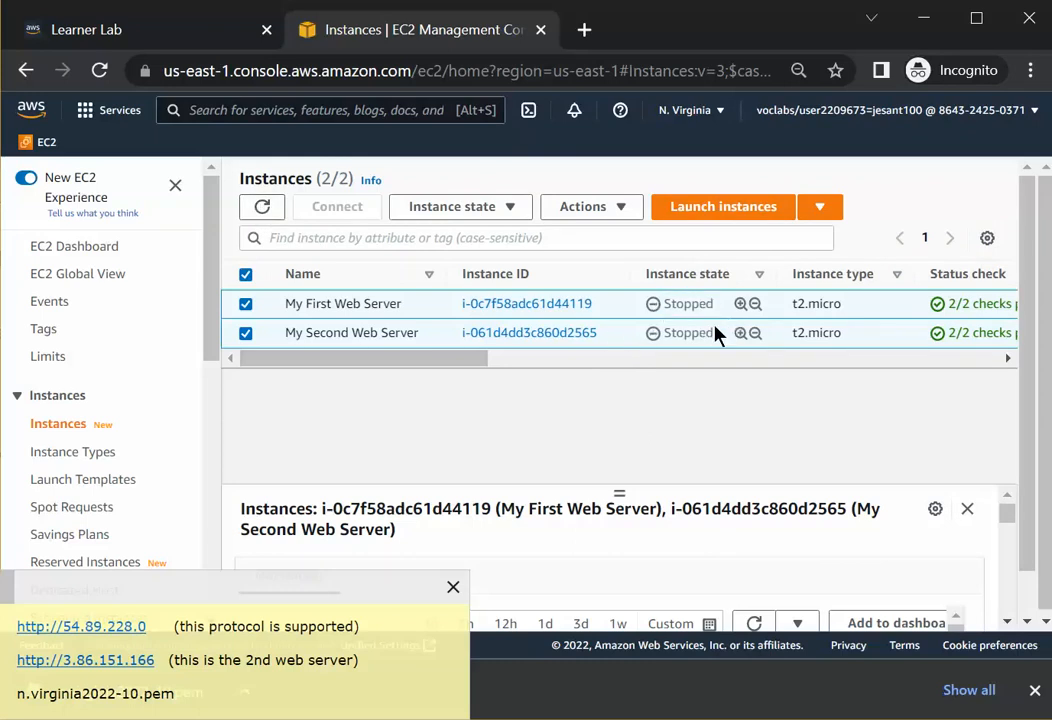
pyautogui.click(262, 208)
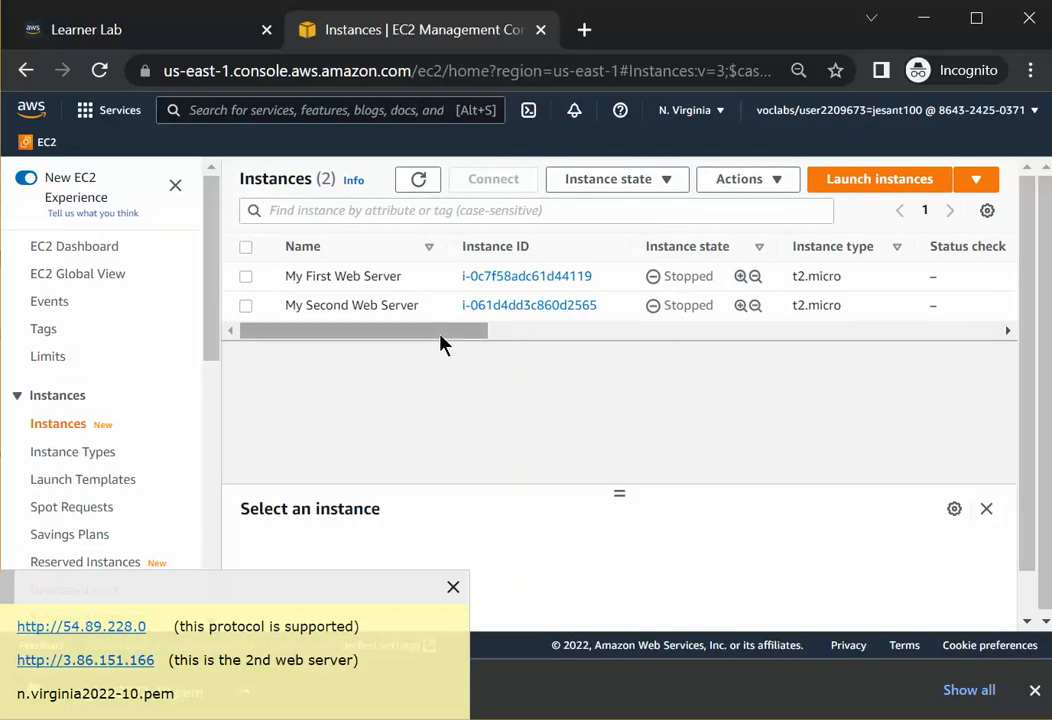
# Select both My First Web Server and My Second Web Server and start the instances.
pyautogui.moveTo(441, 336); pyautogui.dragTo(690, 366)
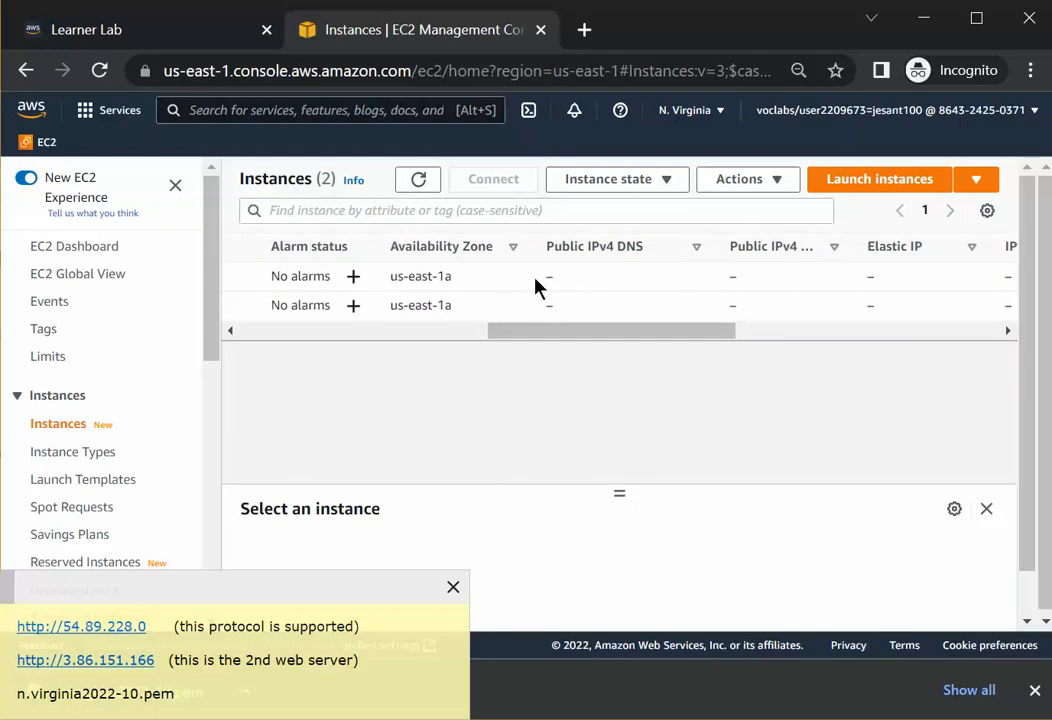
pyautogui.moveTo(521, 333); pyautogui.dragTo(209, 369)
pyautogui.click(247, 279)
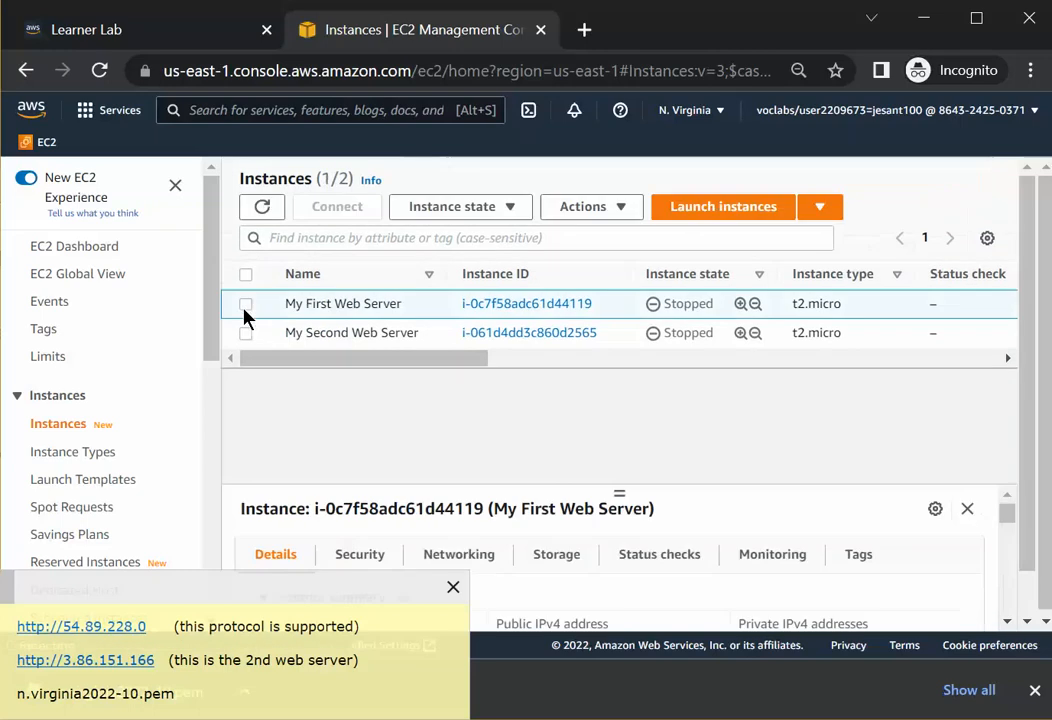
pyautogui.click(246, 305)
pyautogui.click(246, 305)
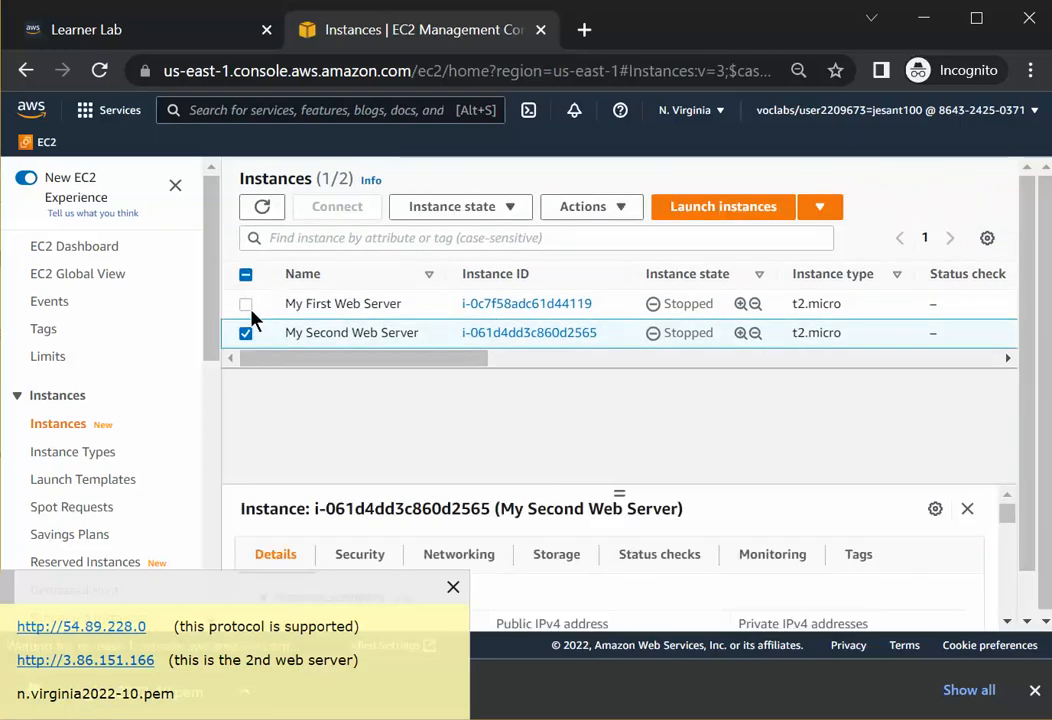
pyautogui.click(246, 308)
pyautogui.click(246, 307)
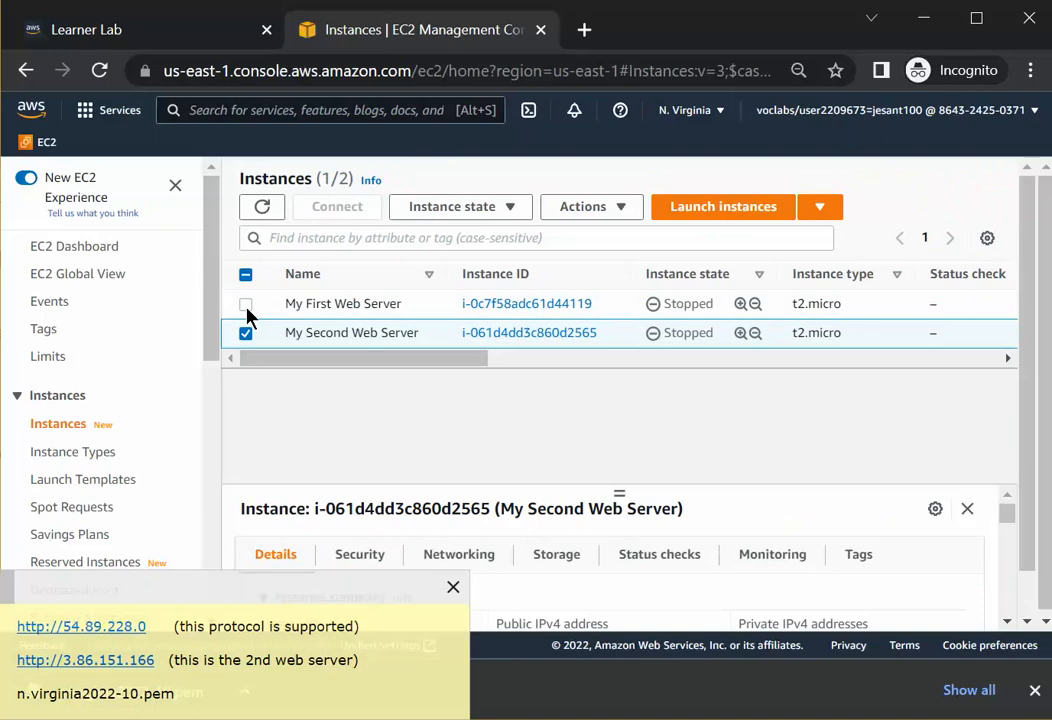
pyautogui.click(246, 305)
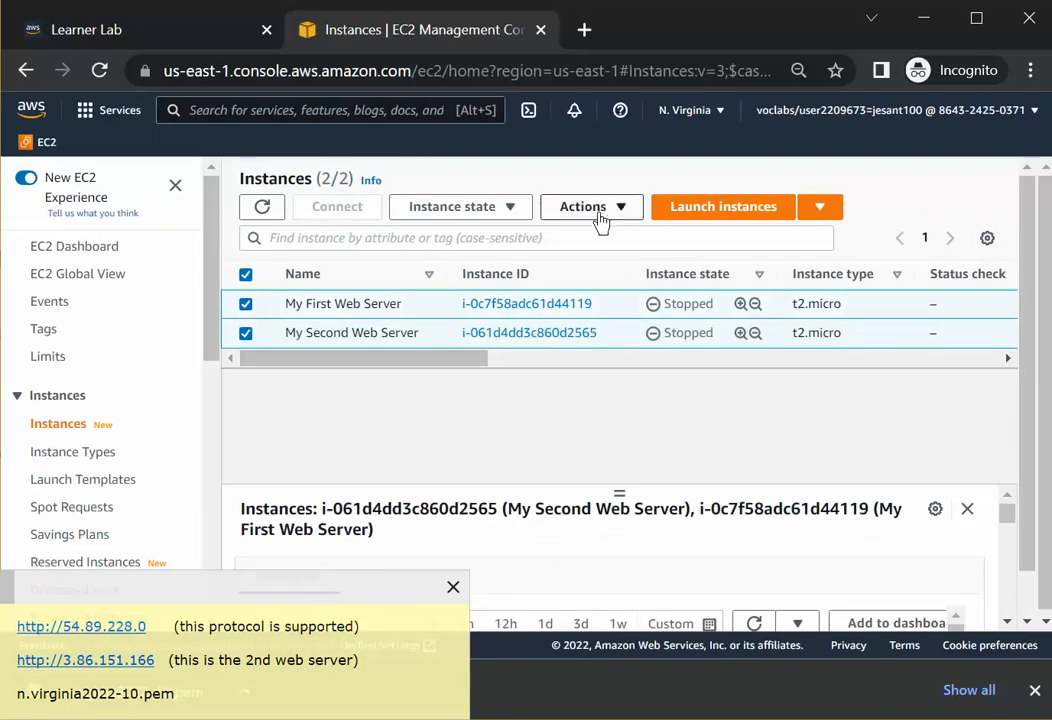
pyautogui.click(510, 212)
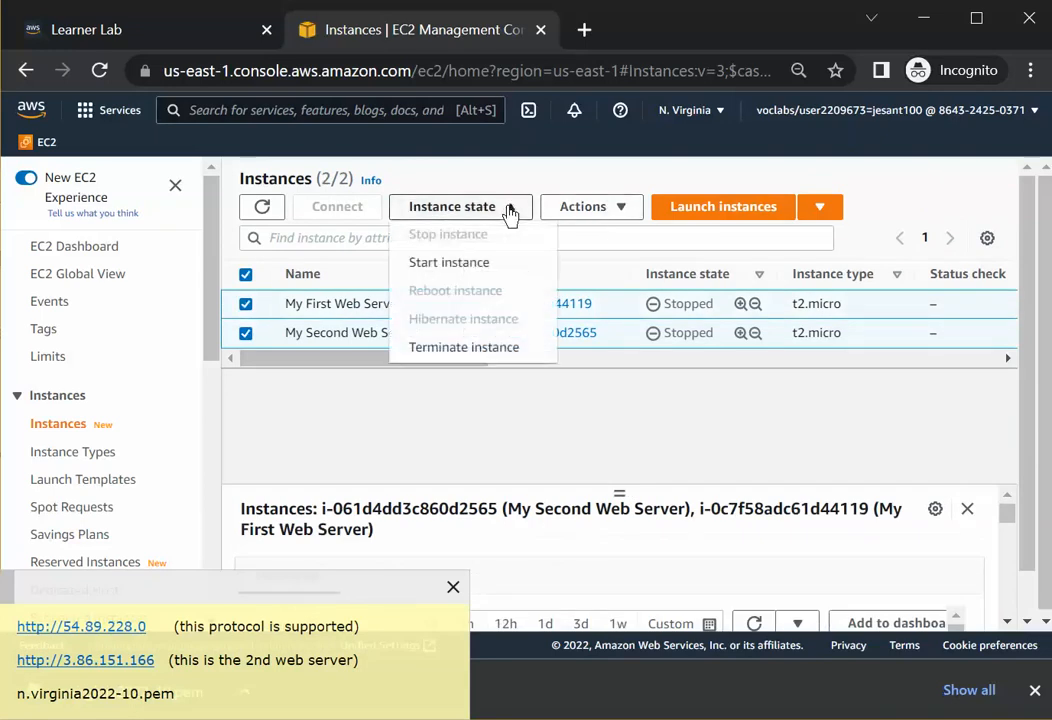
pyautogui.click(457, 264)
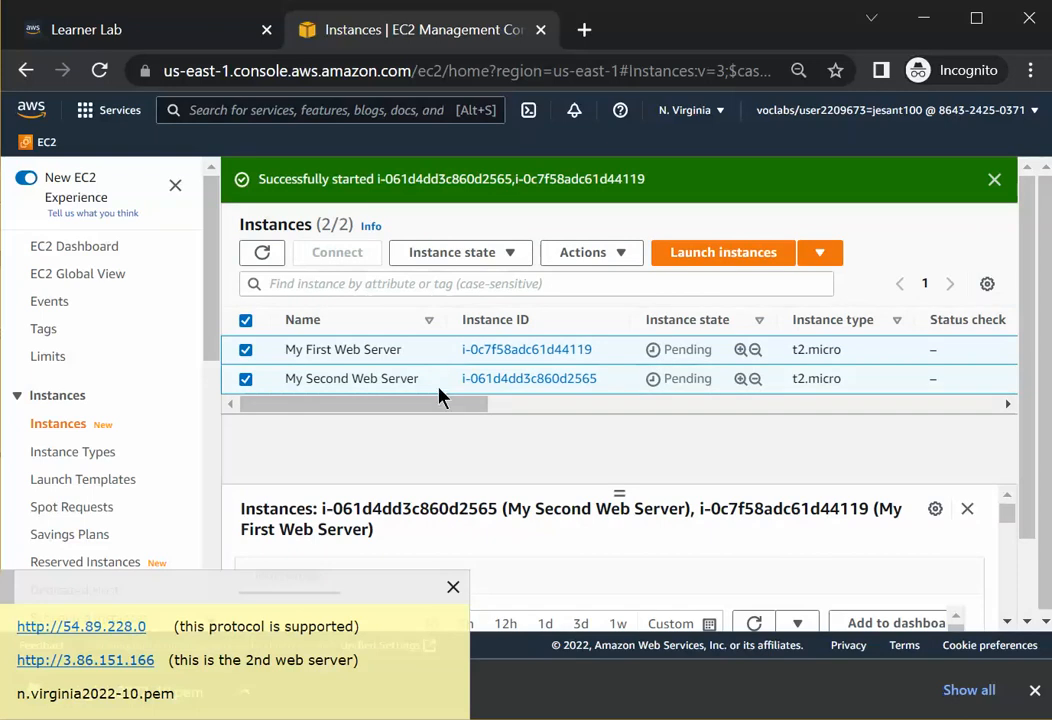
# Refresh the instances list and close the start notification.
pyautogui.moveTo(423, 415); pyautogui.dragTo(693, 427)
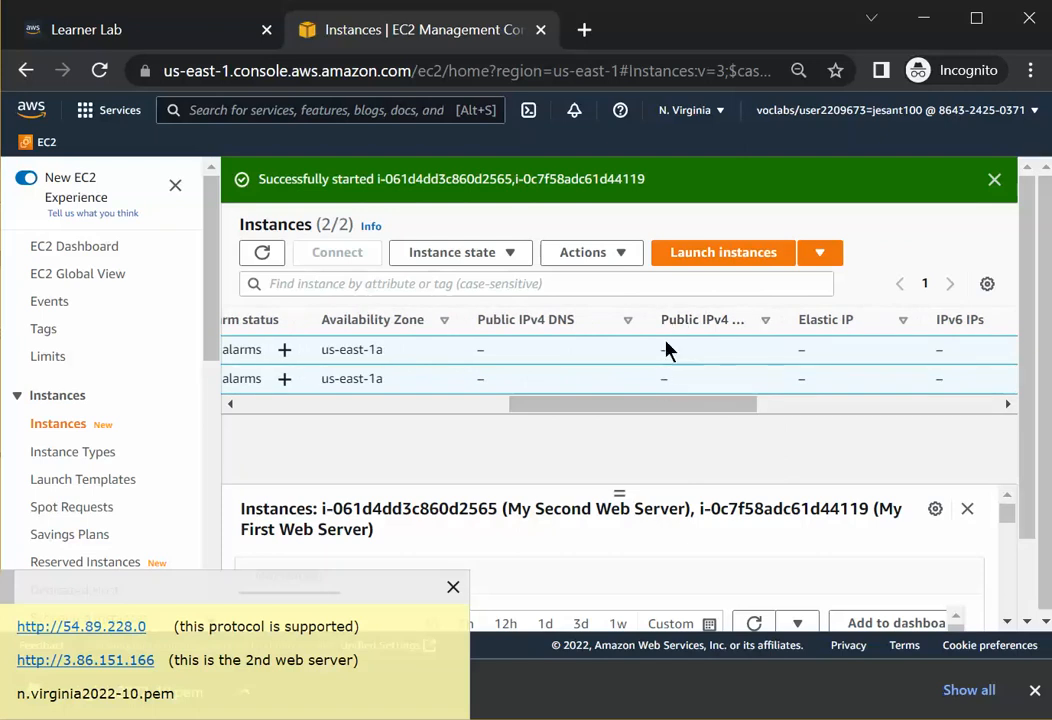
pyautogui.click(261, 254)
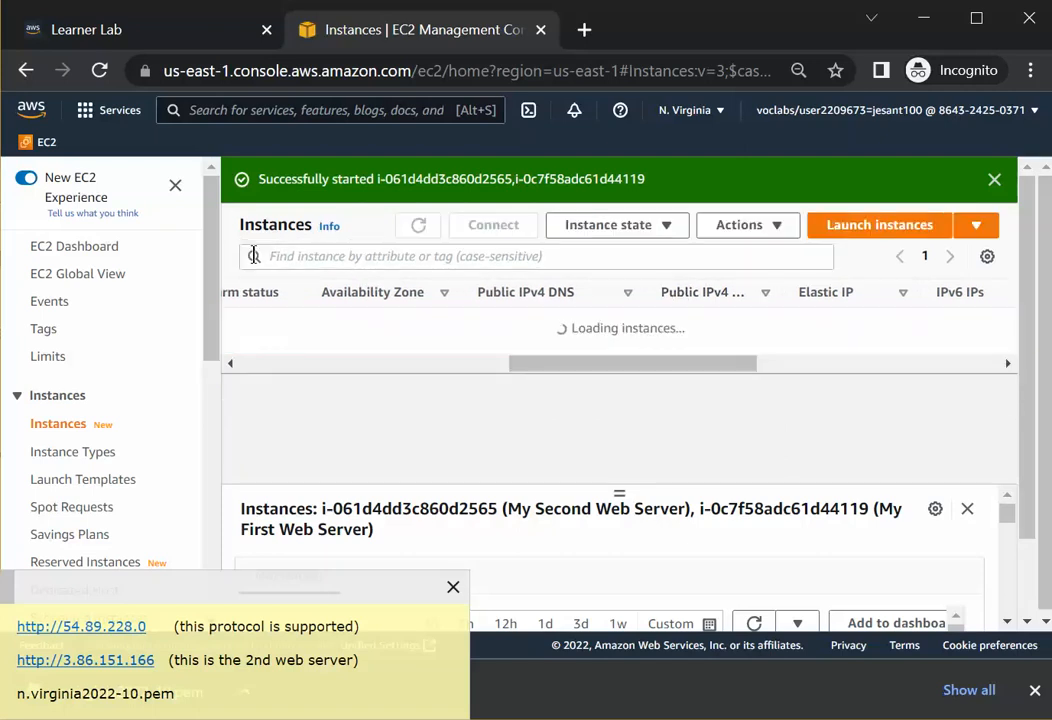
pyautogui.moveTo(601, 390); pyautogui.dragTo(378, 380)
pyautogui.moveTo(462, 381); pyautogui.dragTo(331, 380)
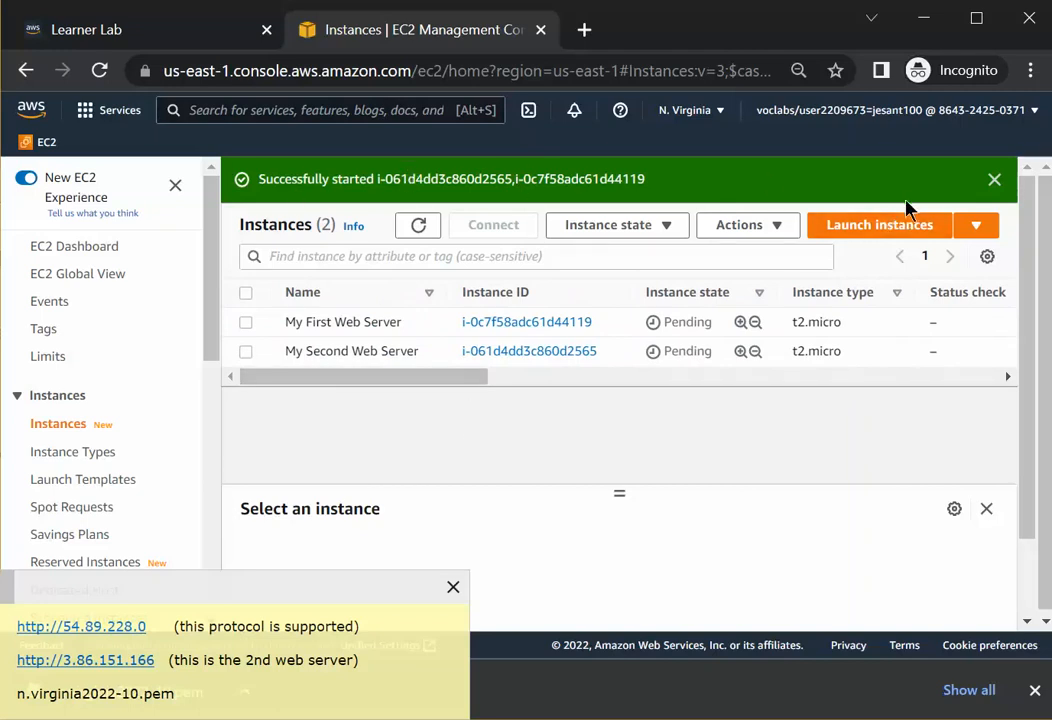
pyautogui.click(994, 179)
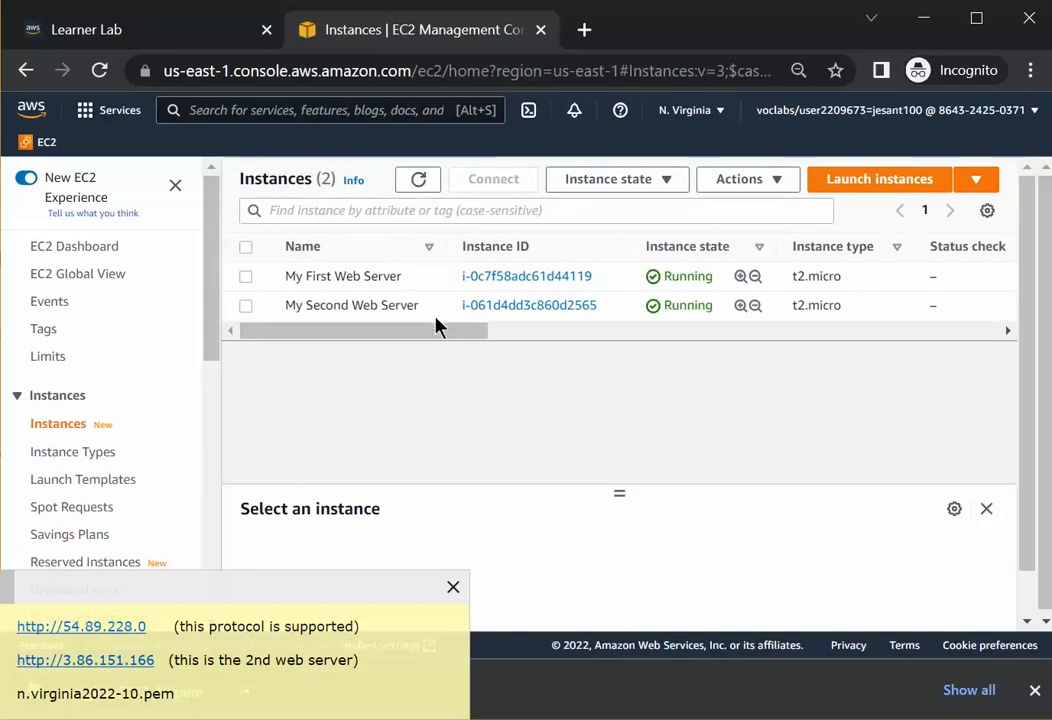
# Highlight the public IPv4 addresses of both web servers in the instances list.
pyautogui.moveTo(432, 336); pyautogui.dragTo(697, 338)
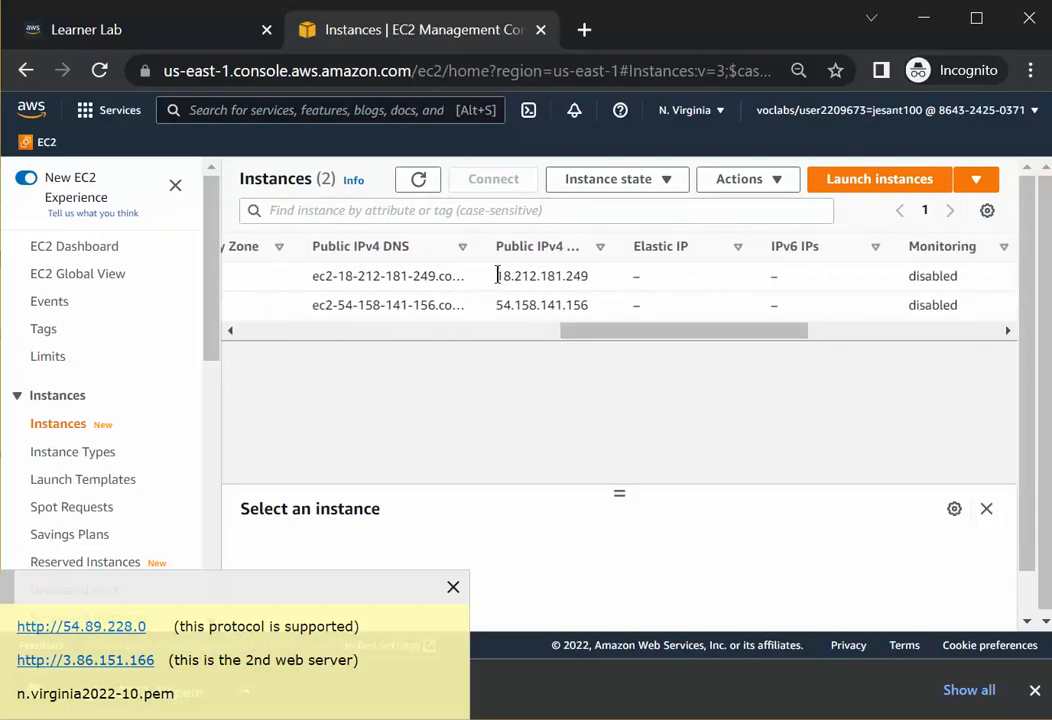
pyautogui.moveTo(497, 276); pyautogui.dragTo(588, 284)
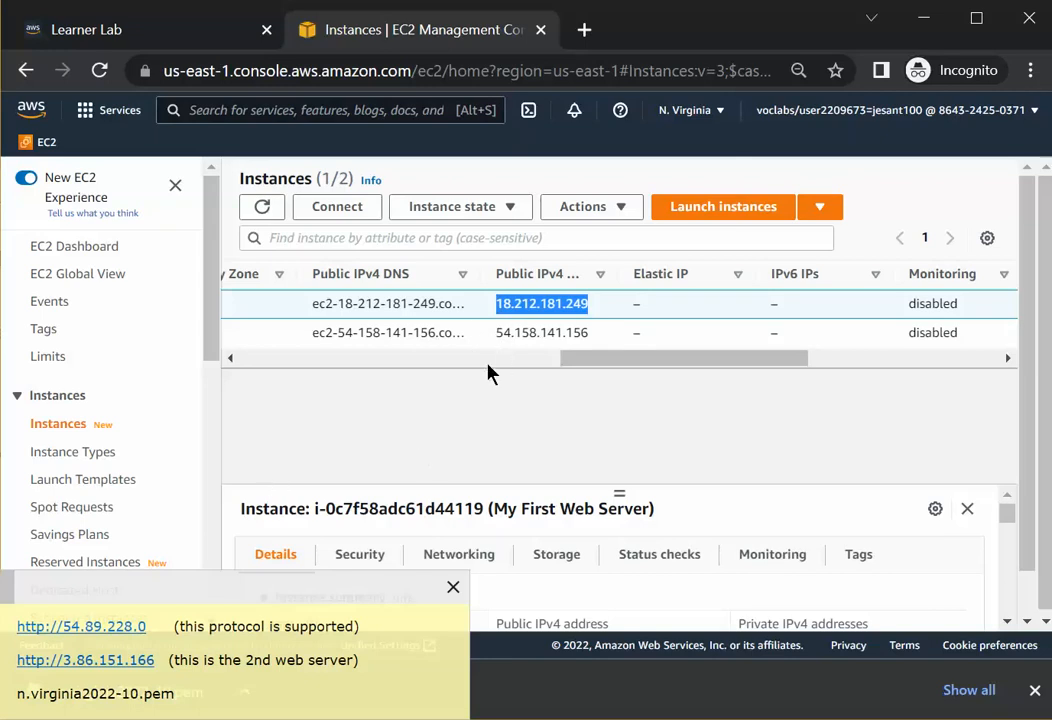
pyautogui.moveTo(496, 338); pyautogui.dragTo(590, 348)
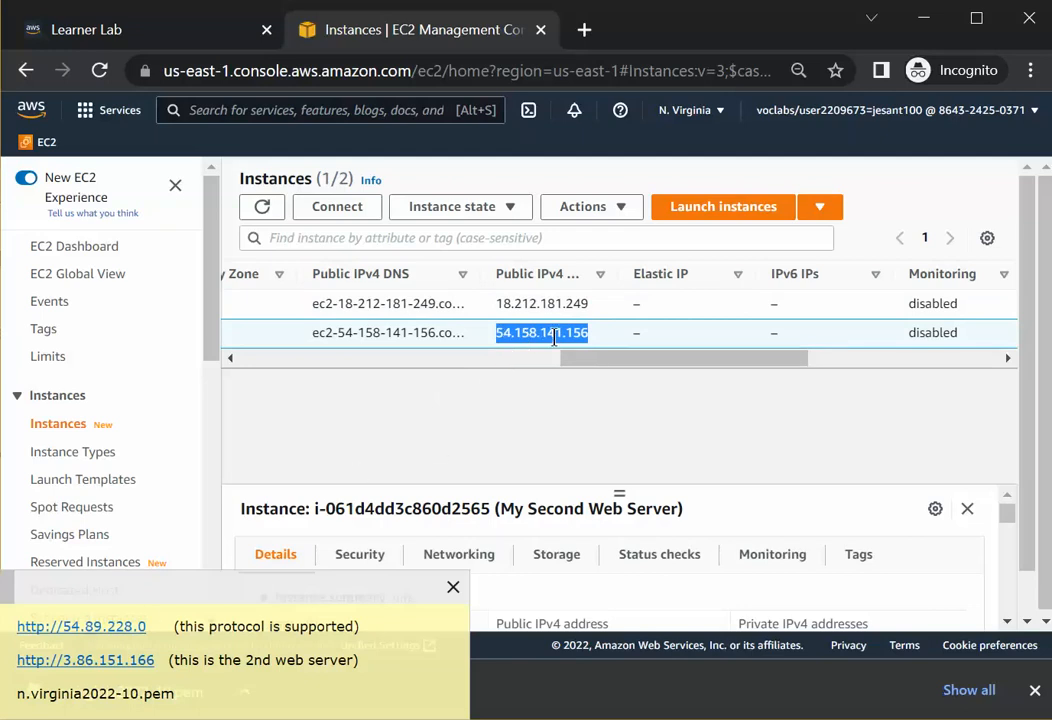
pyautogui.moveTo(585, 360); pyautogui.dragTo(300, 420)
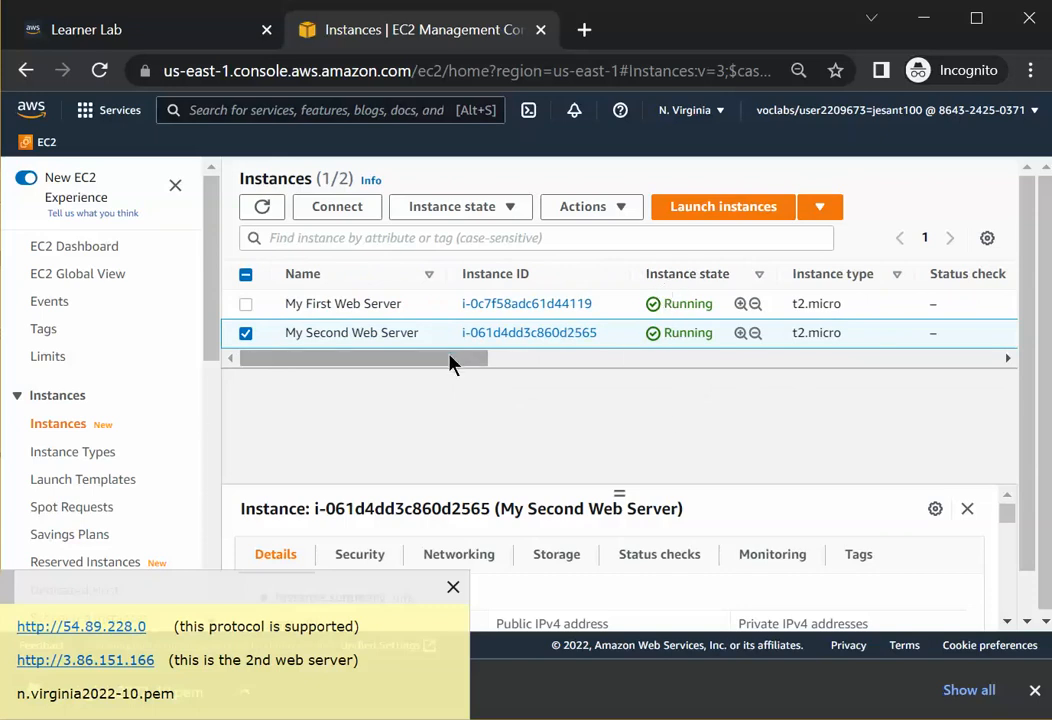
pyautogui.moveTo(453, 364); pyautogui.dragTo(634, 303)
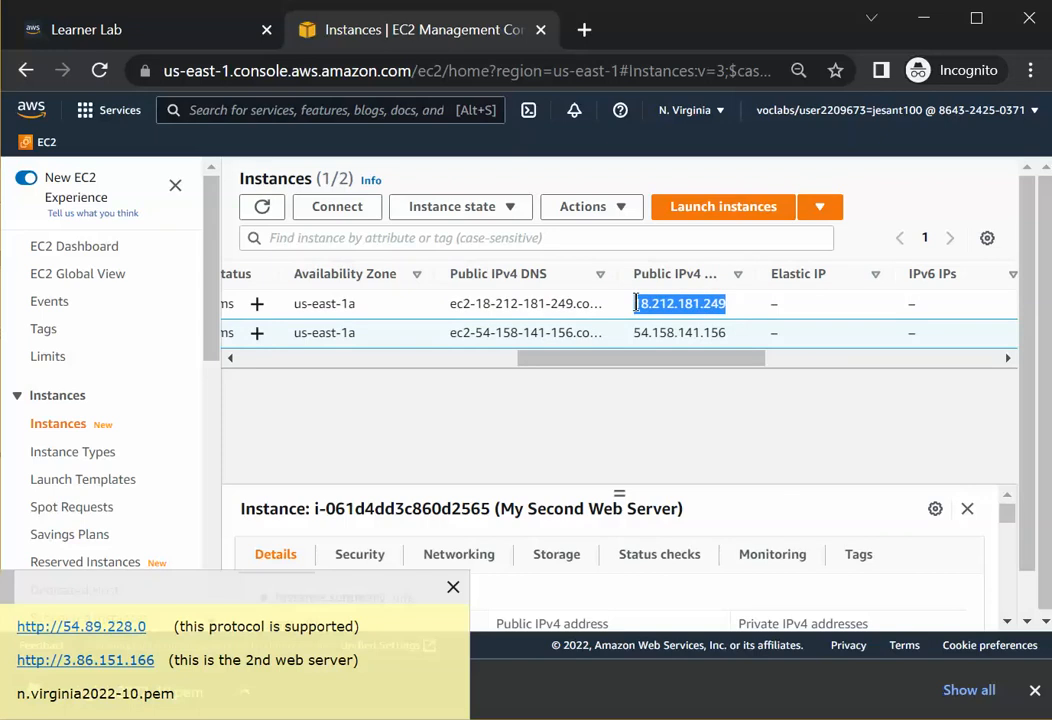
pyautogui.rightClick(645, 303)
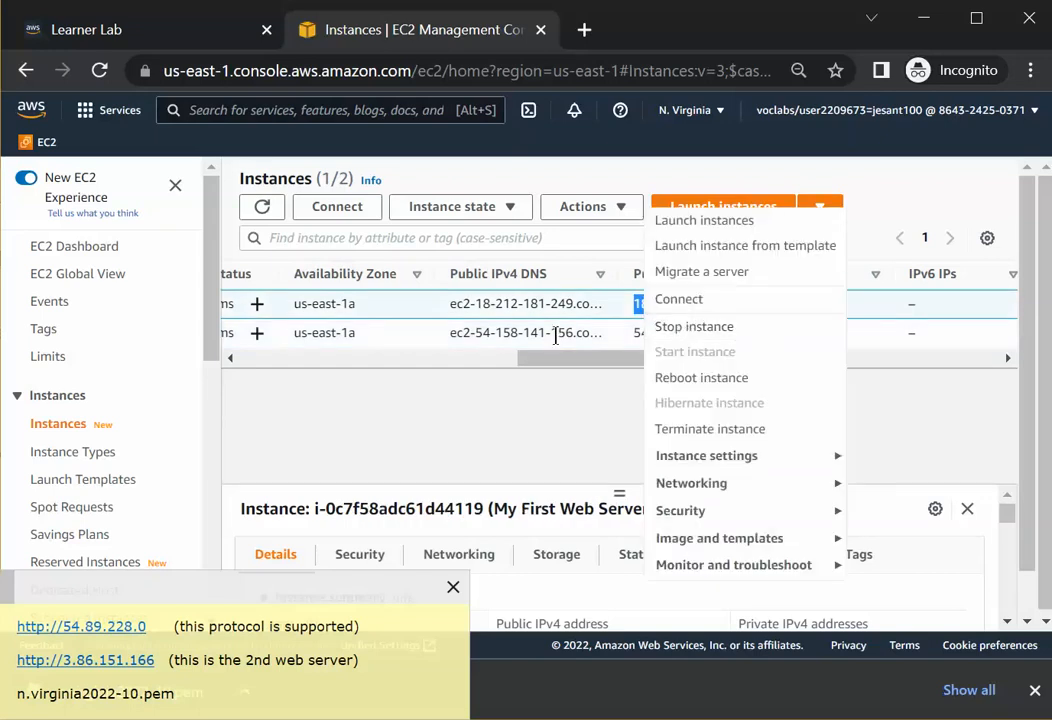
pyautogui.click(566, 389)
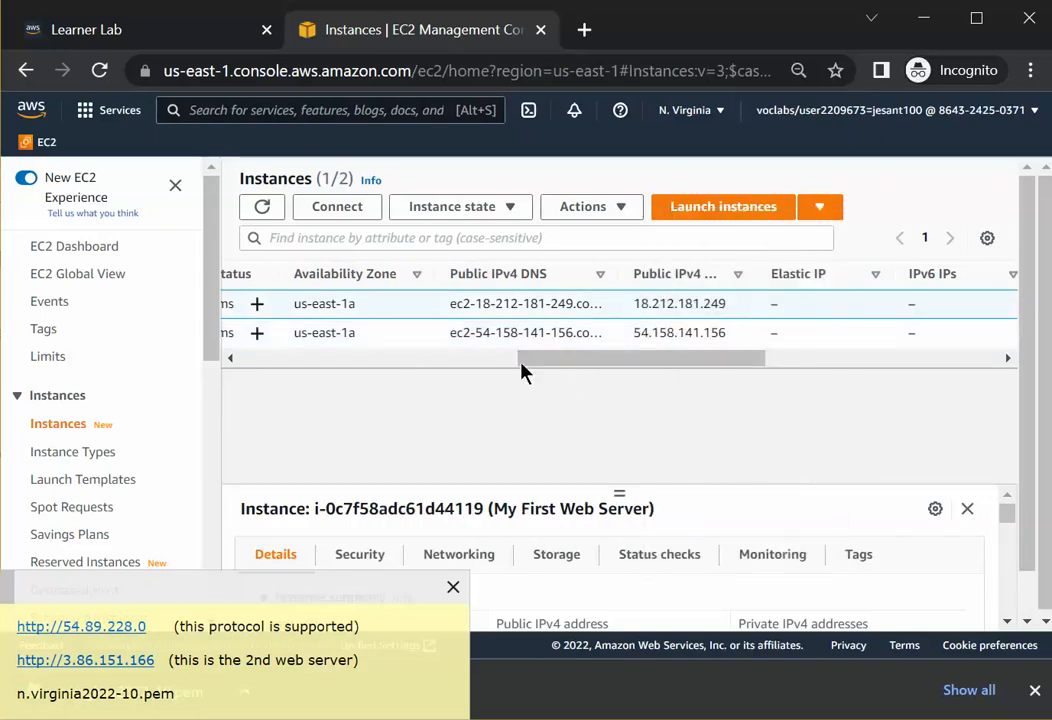
# Examine the details of My First Web Server, including its public IPv4 address.
pyautogui.moveTo(540, 370); pyautogui.dragTo(232, 387)
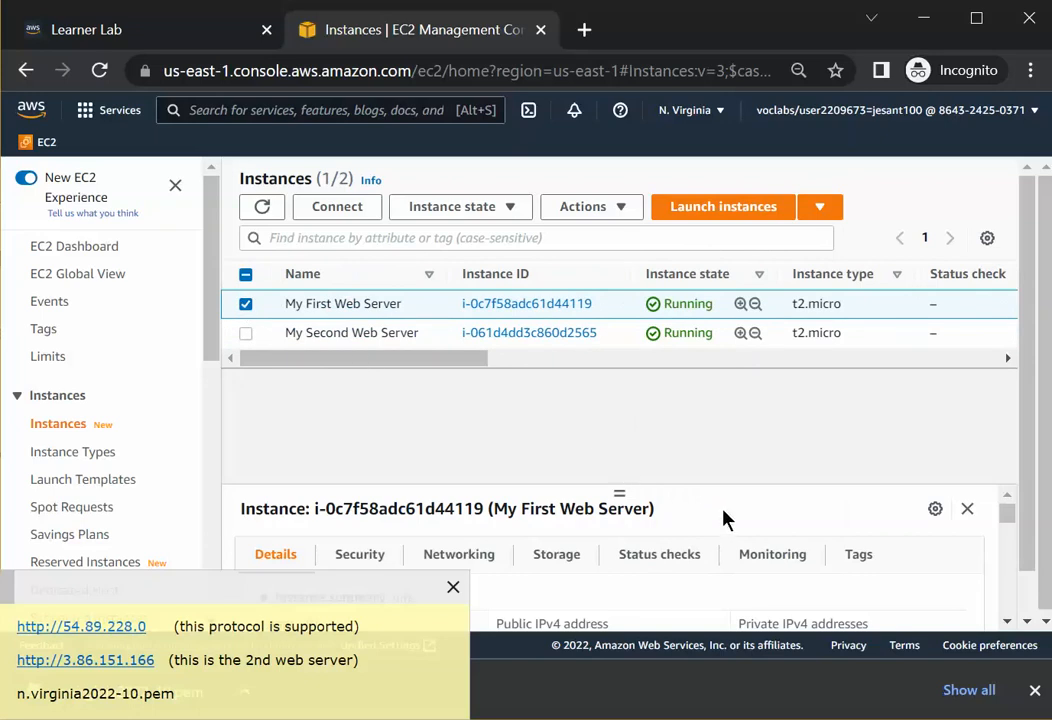
pyautogui.scroll(-2, 735, 535)
pyautogui.scroll(2, 707, 566)
pyautogui.scroll(-2, 707, 566)
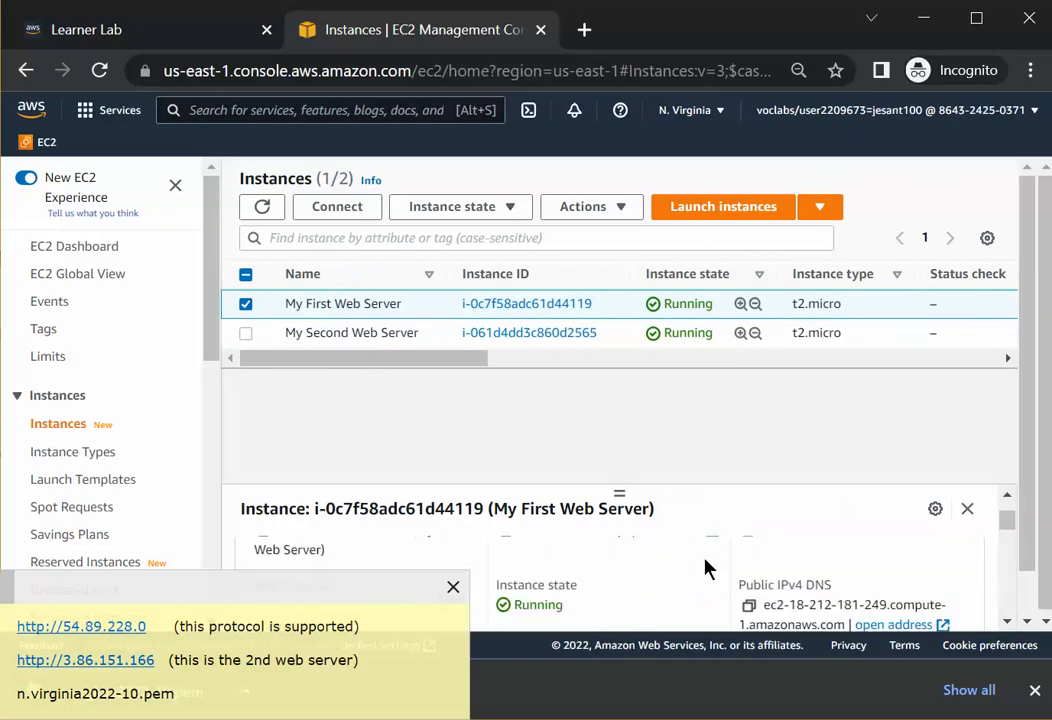
pyautogui.scroll(2, 704, 567)
pyautogui.scroll(-2, 703, 568)
pyautogui.moveTo(613, 467); pyautogui.dragTo(616, 384)
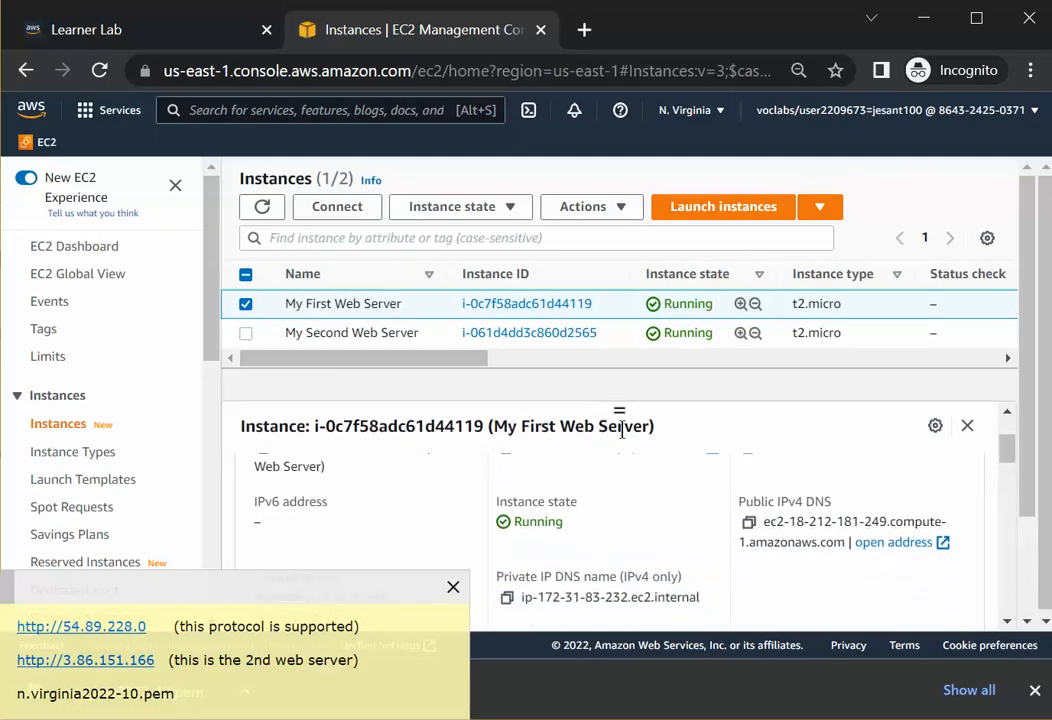
pyautogui.scroll(-2, 662, 550)
pyautogui.scroll(2, 660, 548)
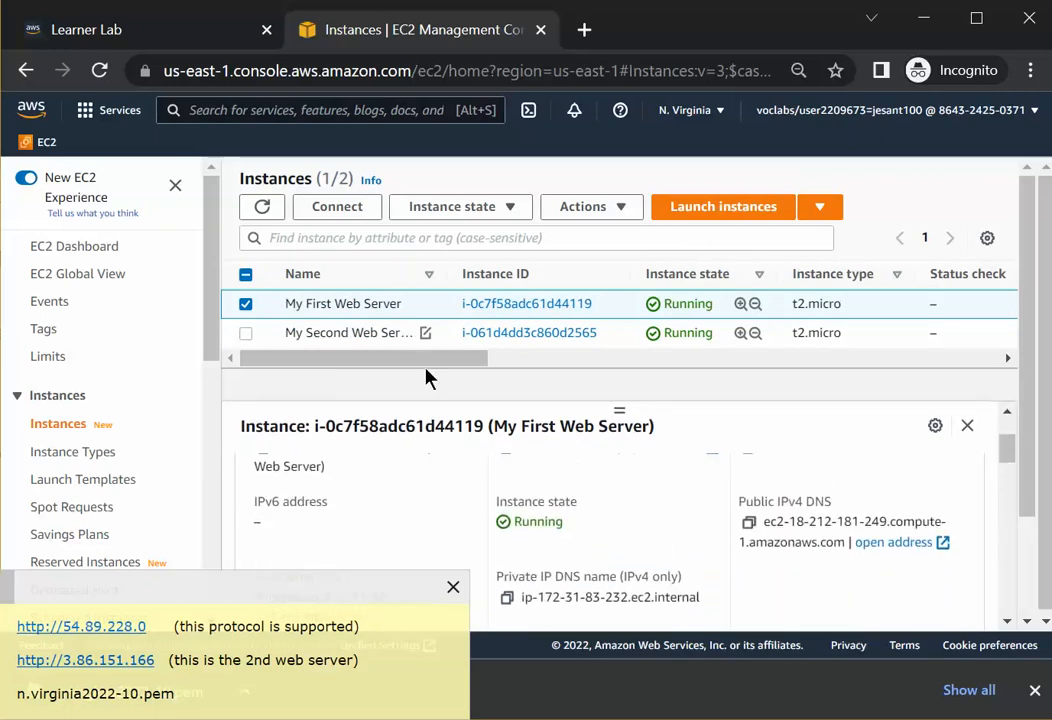
pyautogui.scroll(3, 622, 470)
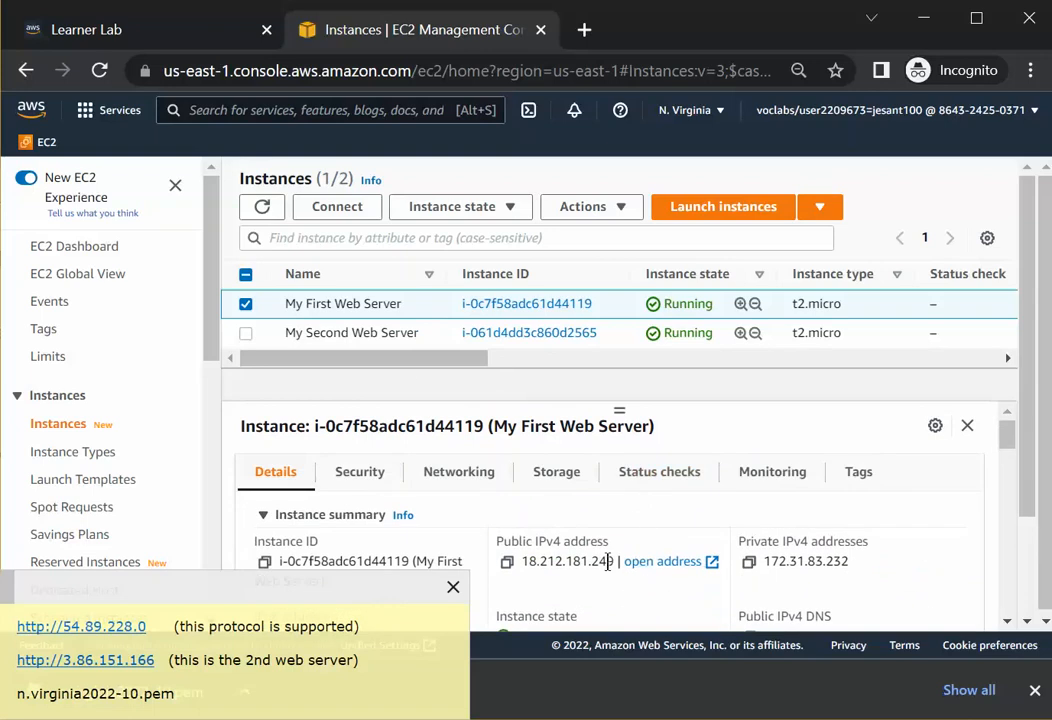
# Copy My First Web Server's public IPv4 address from its instance details.
pyautogui.moveTo(616, 561); pyautogui.dragTo(535, 552)
pyautogui.rightClick(564, 565)
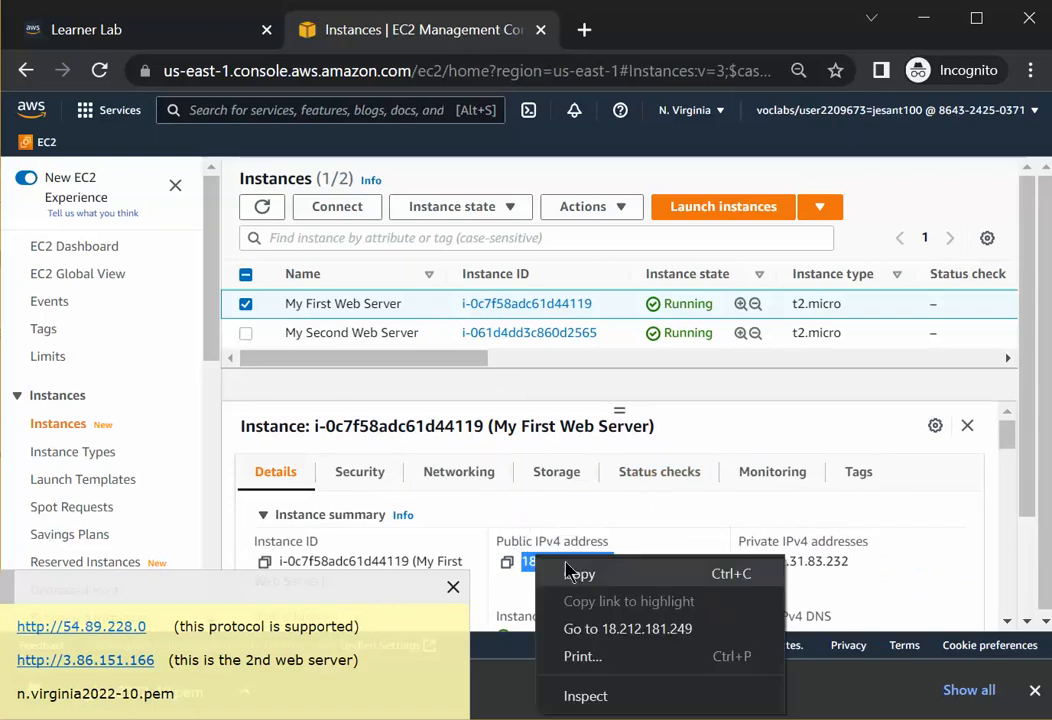
pyautogui.click(578, 577)
pyautogui.click(585, 30)
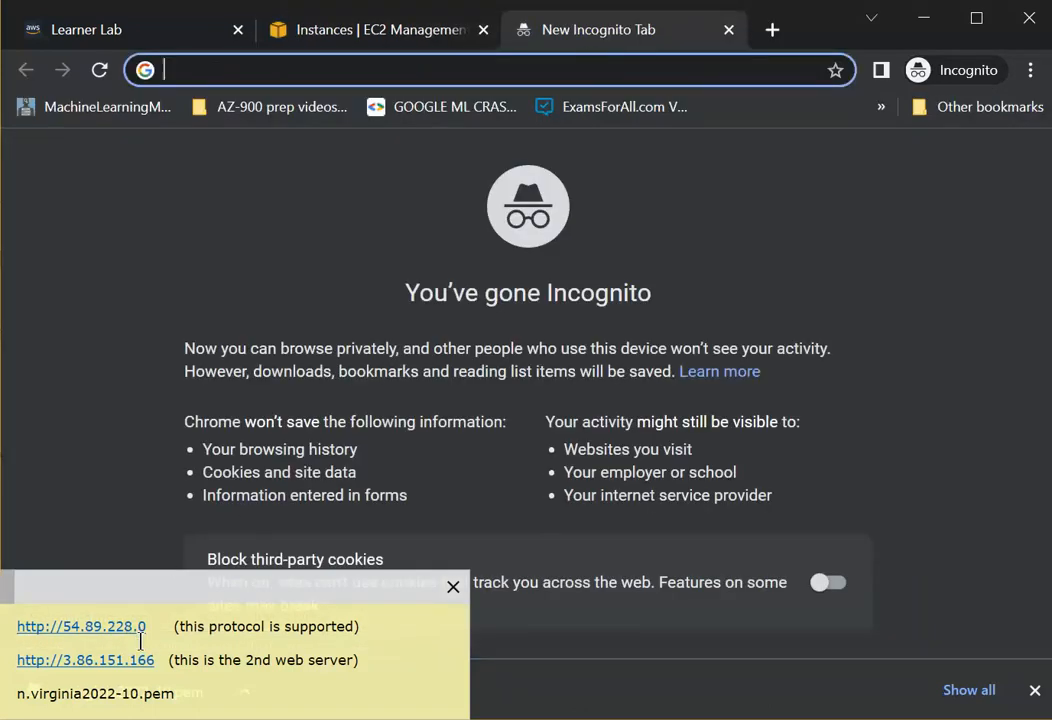
pyautogui.click(376, 628)
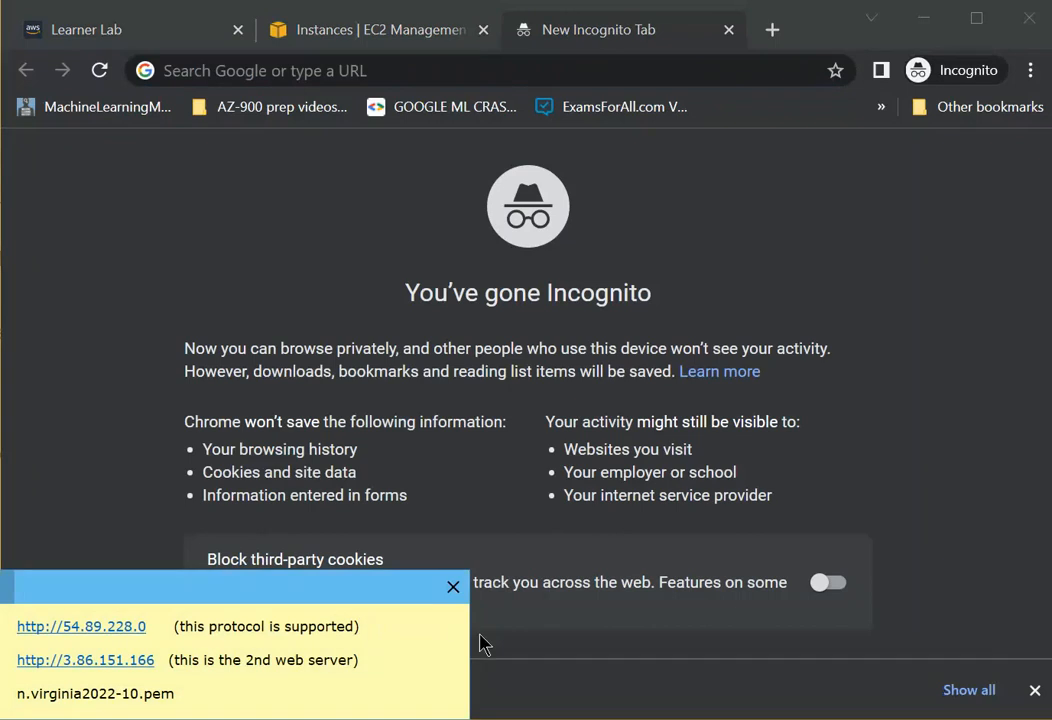
pyautogui.moveTo(468, 631); pyautogui.dragTo(857, 631)
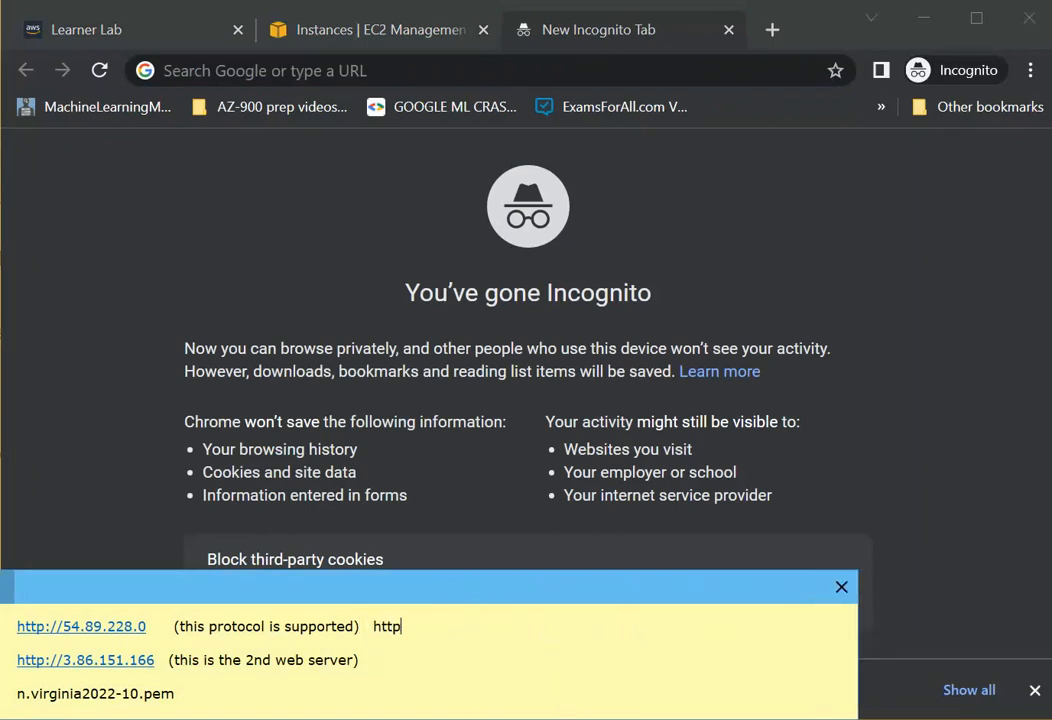
pyautogui.write('http://')
pyautogui.hotkey('ctrl', 'v')
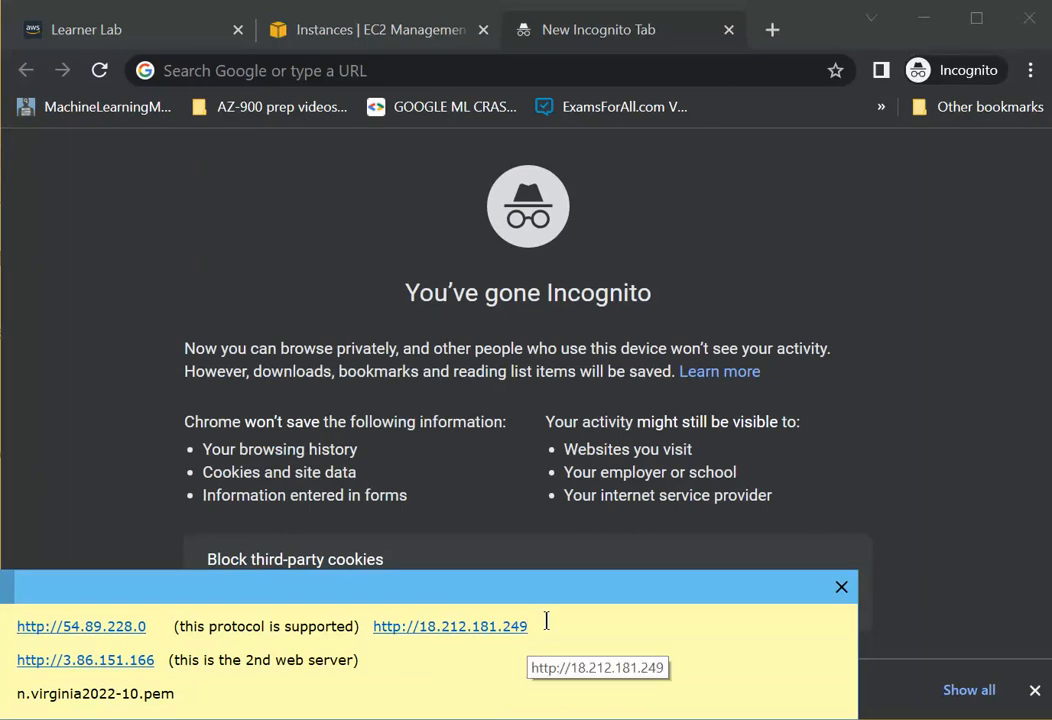
pyautogui.moveTo(528, 626); pyautogui.dragTo(376, 636)
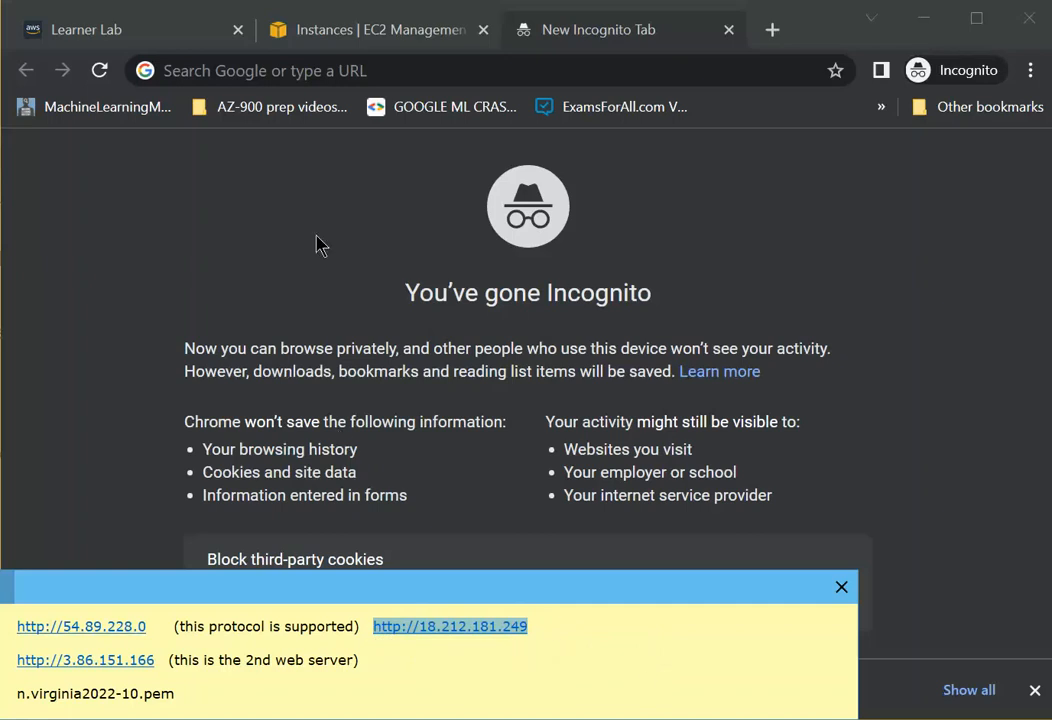
pyautogui.click(432, 82)
pyautogui.hotkey('ctrl', 'v')
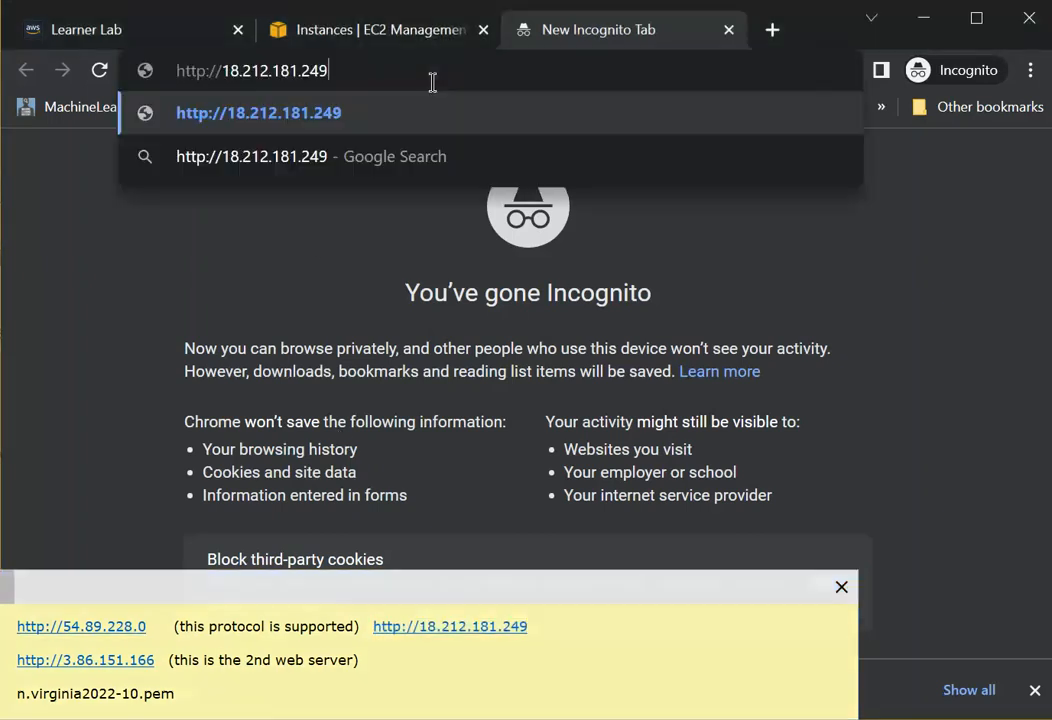
pyautogui.press('Return')
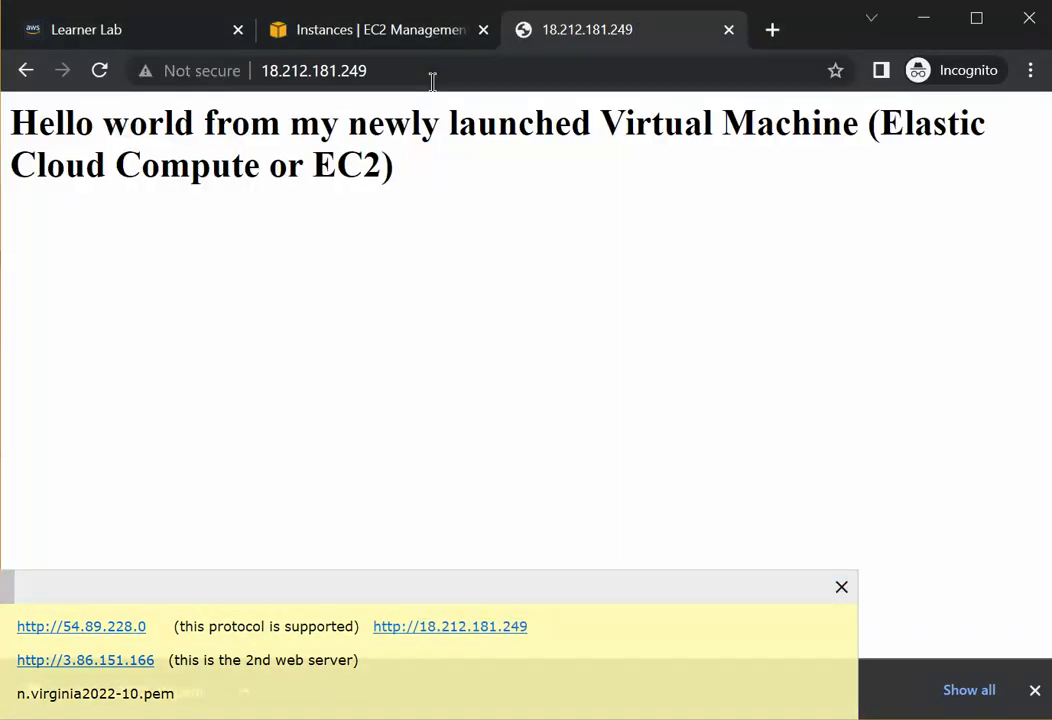
pyautogui.click(387, 40)
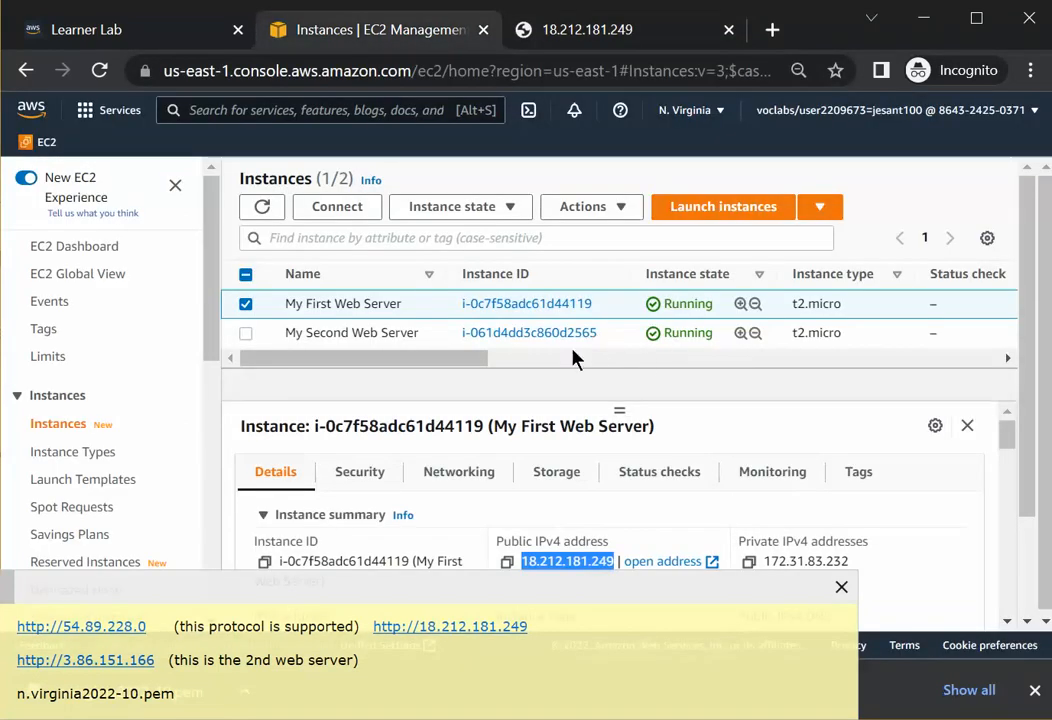
pyautogui.moveTo(418, 365); pyautogui.dragTo(630, 328)
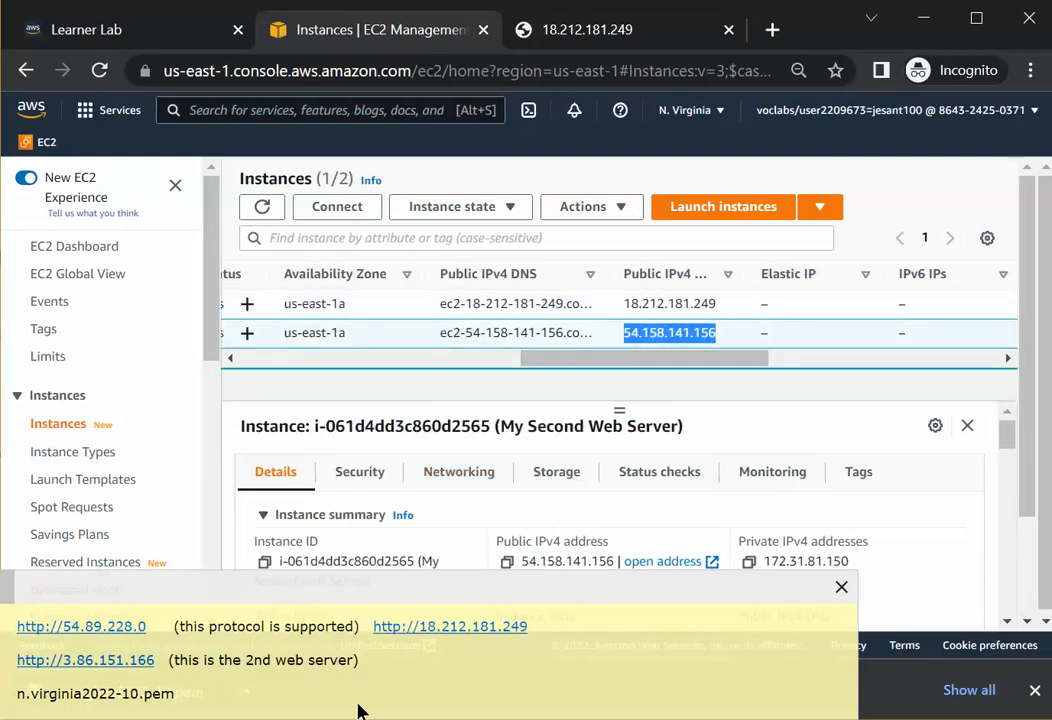
pyautogui.click(385, 662)
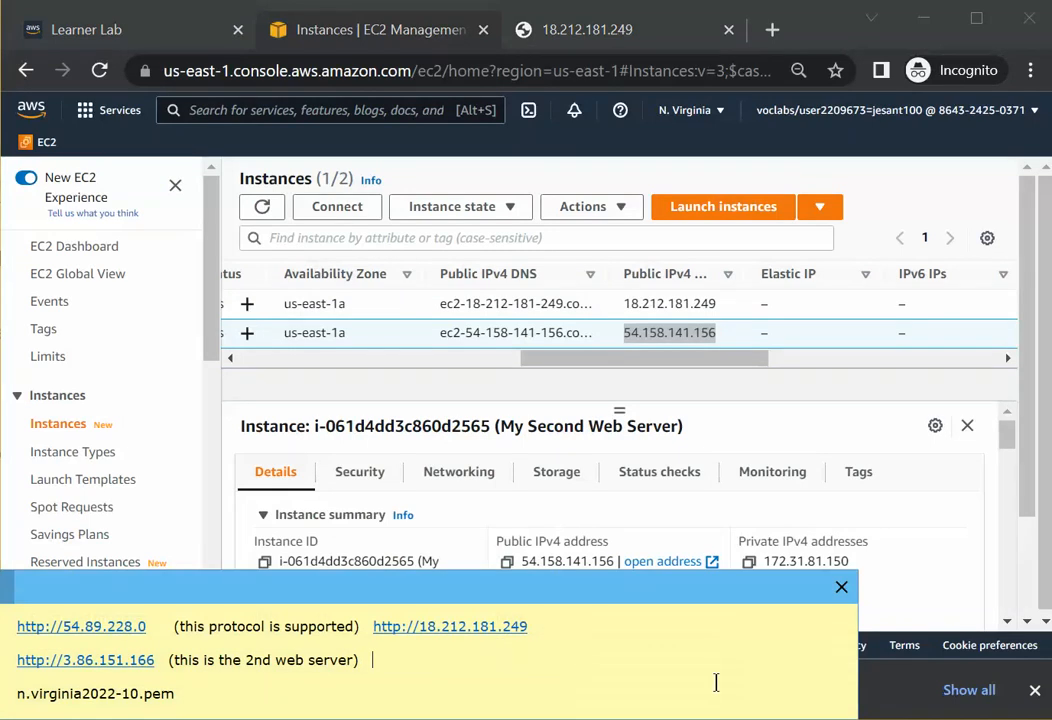
pyautogui.write('http://')
pyautogui.hotkey('ctrl', 'v')
pyautogui.hotkey('shift', 'Left')
pyautogui.hotkey('shift', 'Left')
pyautogui.hotkey('shift', 'Left')
pyautogui.hotkey('shift', 'Left')
pyautogui.hotkey('shift', 'Left')
pyautogui.hotkey('shift', 'Left')
pyautogui.hotkey('shift', 'Left')
pyautogui.hotkey('shift', 'Left')
pyautogui.hotkey('shift', 'Left')
pyautogui.hotkey('shift', 'Left')
pyautogui.hotkey('shift', 'Left')
pyautogui.hotkey('shift', 'Left')
pyautogui.hotkey('shift', 'Left')
pyautogui.hotkey('shift', 'Left')
pyautogui.hotkey('shift', 'Left')
pyautogui.hotkey('shift', 'Left')
pyautogui.hotkey('shift', 'Left')
pyautogui.hotkey('shift', 'Left')
pyautogui.hotkey('shift', 'Left')
pyautogui.hotkey('shift', 'Left')
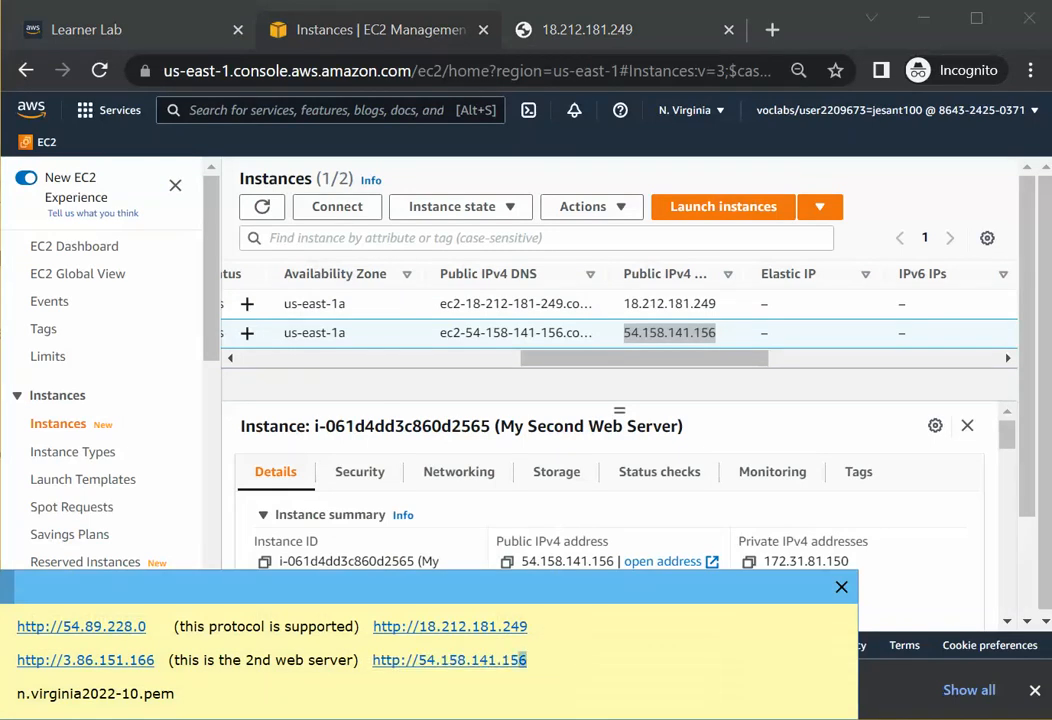
pyautogui.hotkey('shift', 'Right')
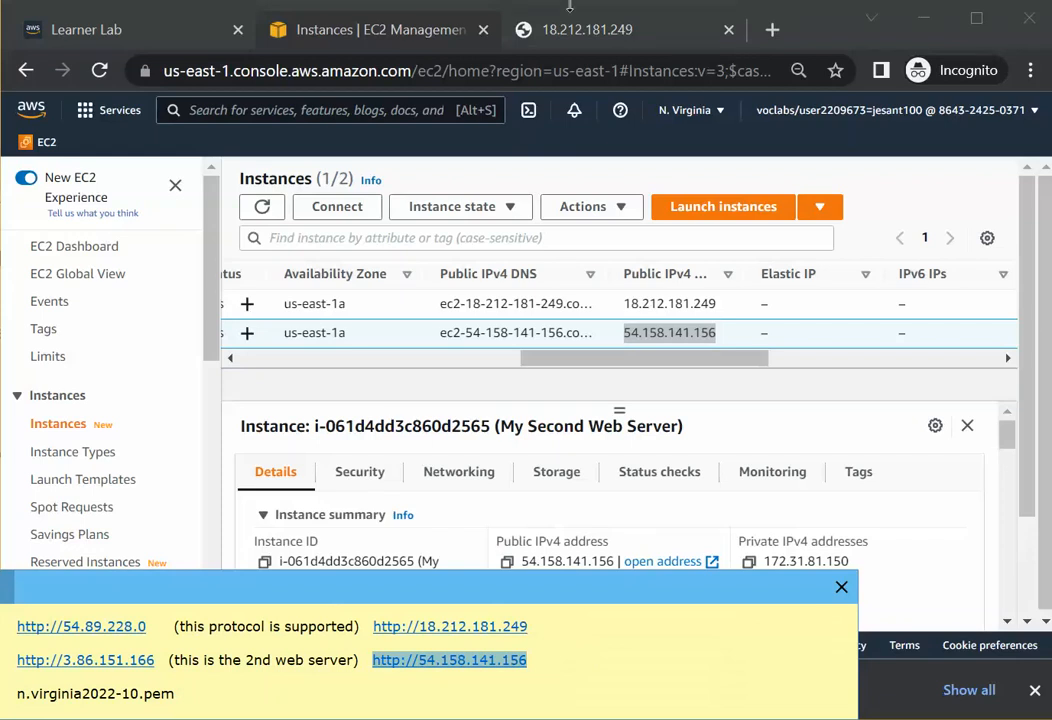
pyautogui.click(762, 31)
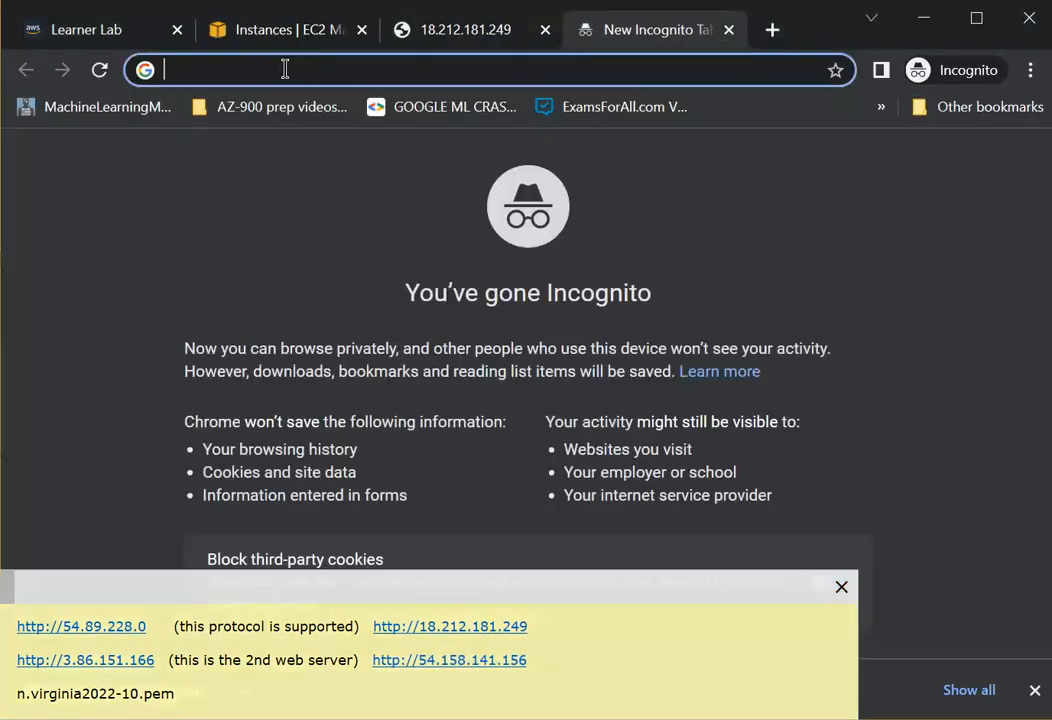
pyautogui.hotkey('ctrl', 'v')
pyautogui.press('Return')
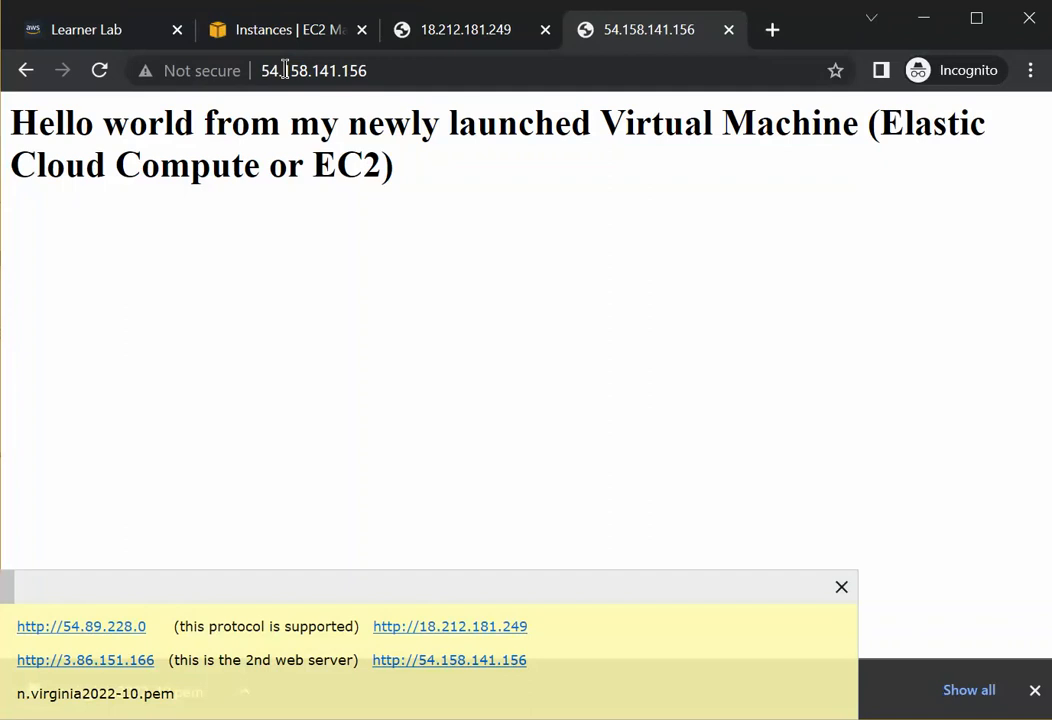
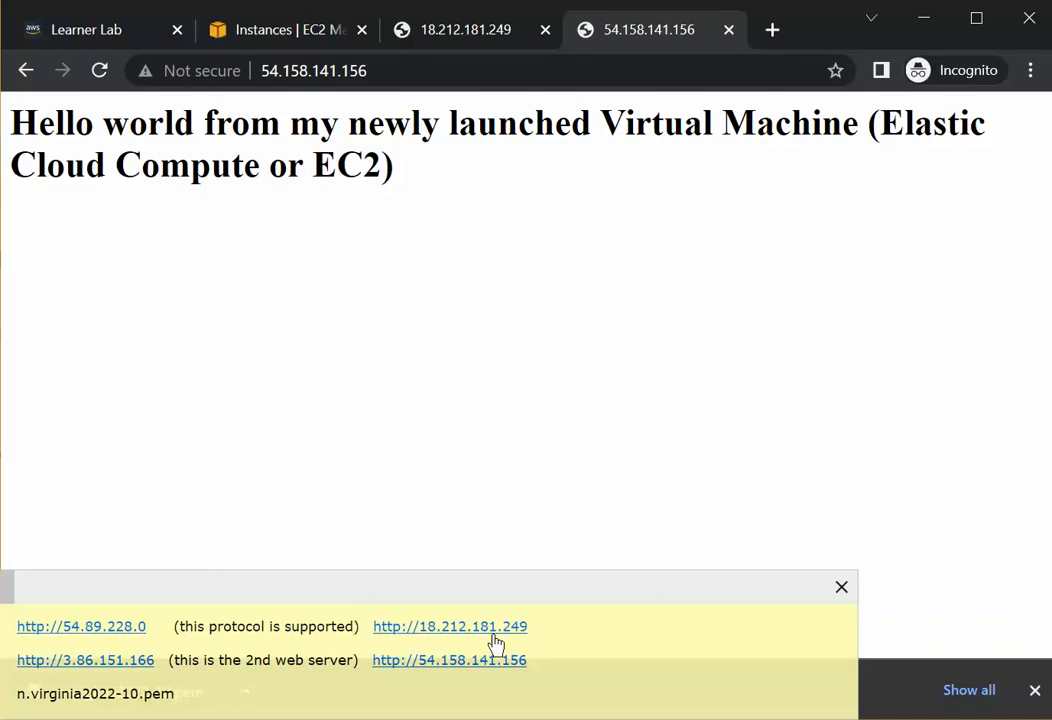
# Select both web server instances in the EC2 instances list and reboot them.
pyautogui.click(456, 35)
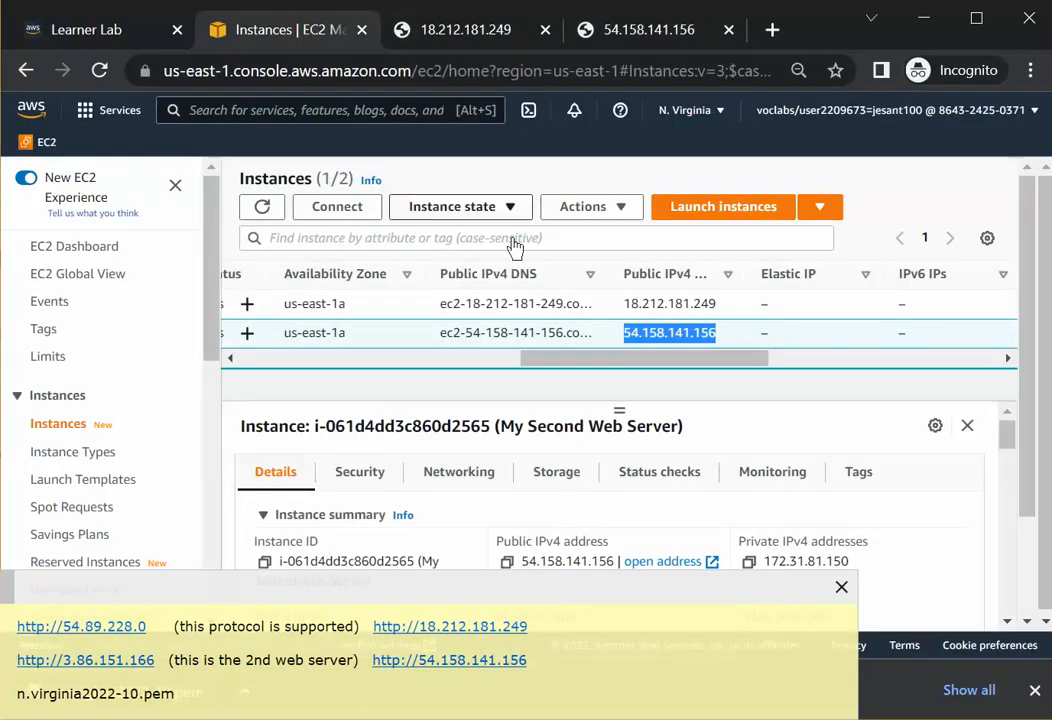
pyautogui.moveTo(540, 362); pyautogui.dragTo(249, 376)
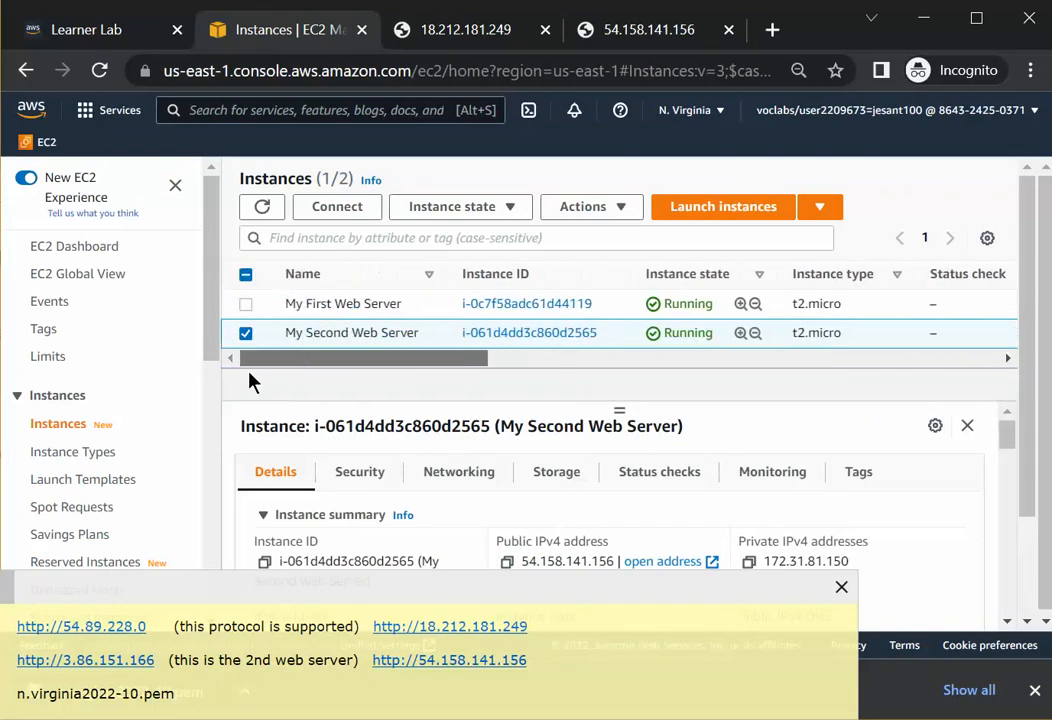
pyautogui.click(246, 304)
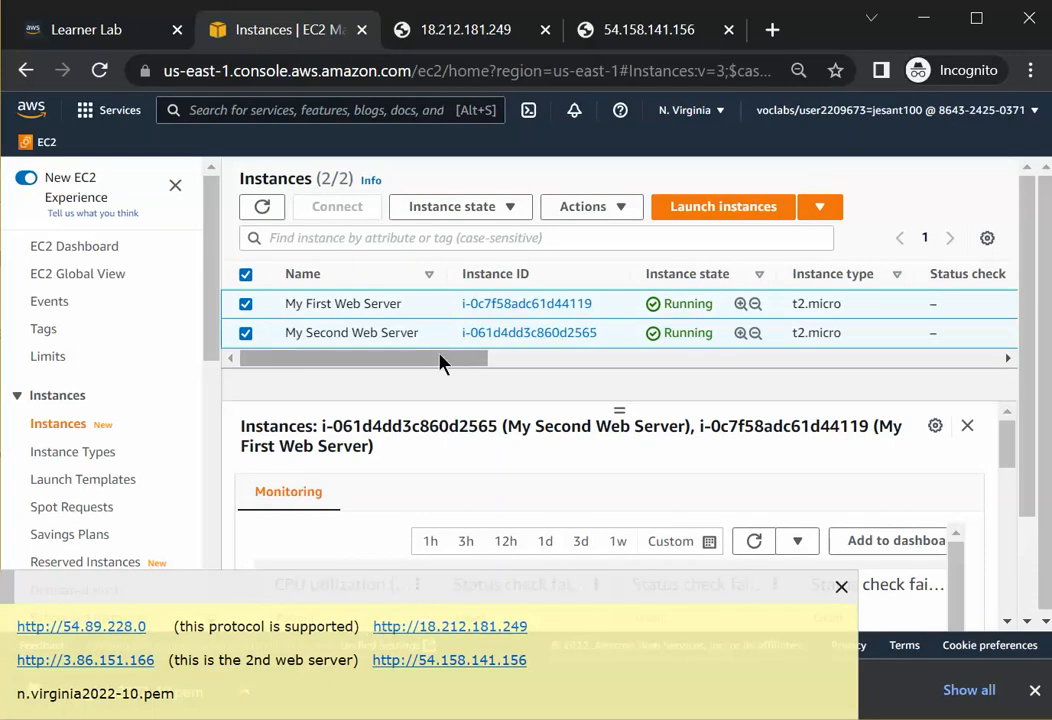
pyautogui.click(512, 208)
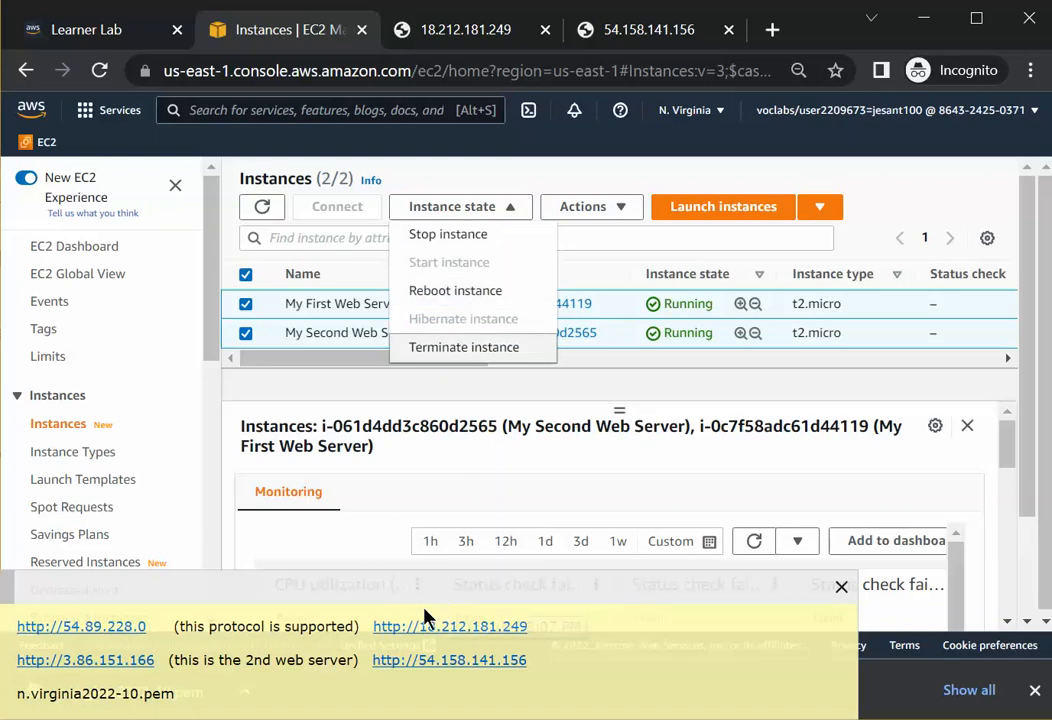
pyautogui.click(451, 291)
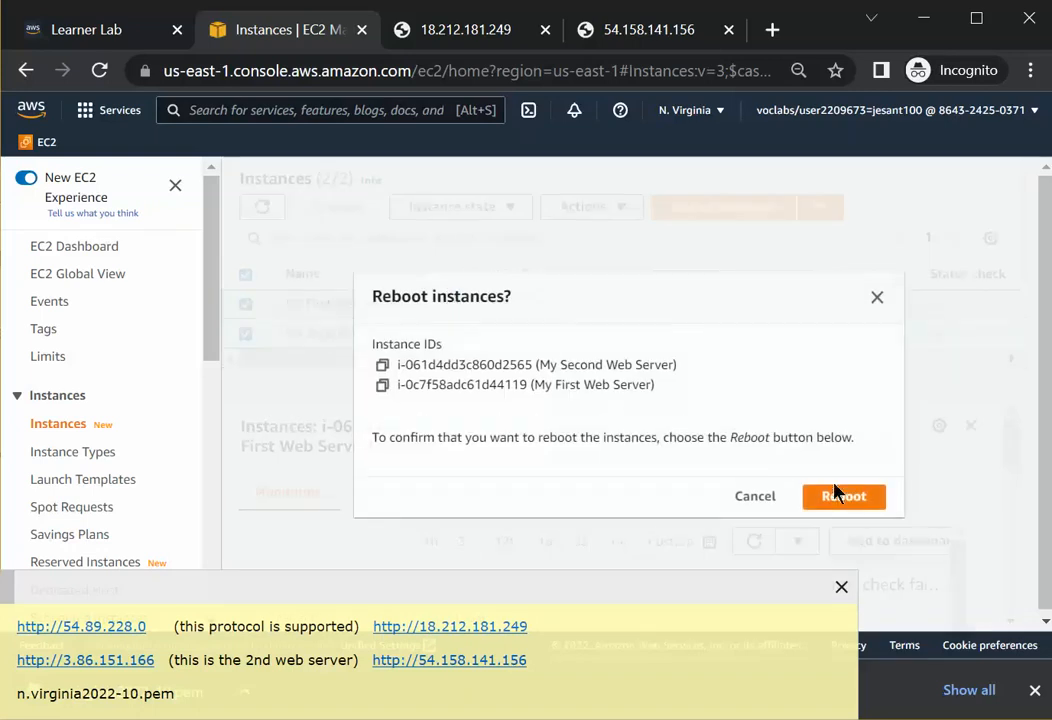
pyautogui.click(841, 503)
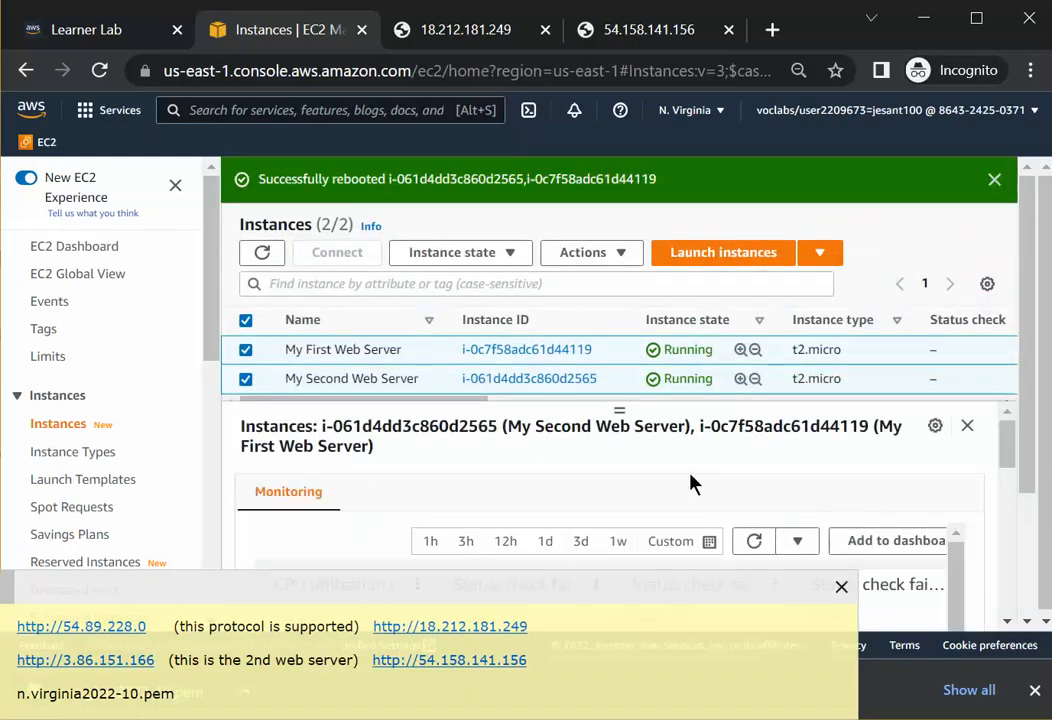
# Refresh the instances list and check both instances' state and status checks.
pyautogui.click(996, 182)
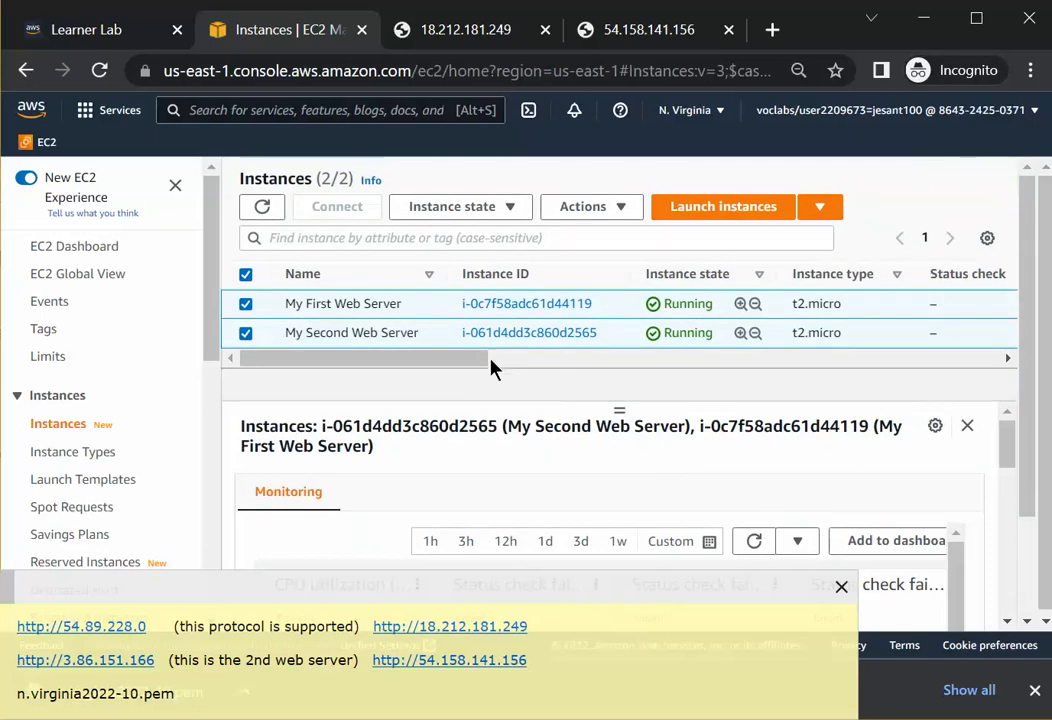
pyautogui.moveTo(472, 366); pyautogui.dragTo(521, 368)
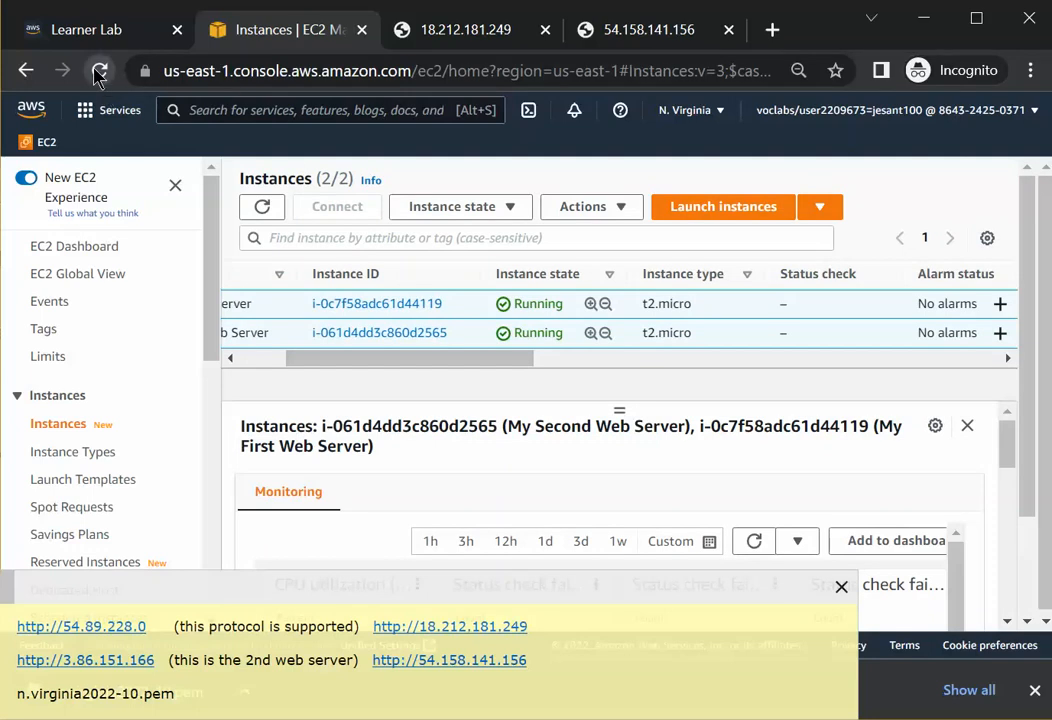
pyautogui.click(262, 206)
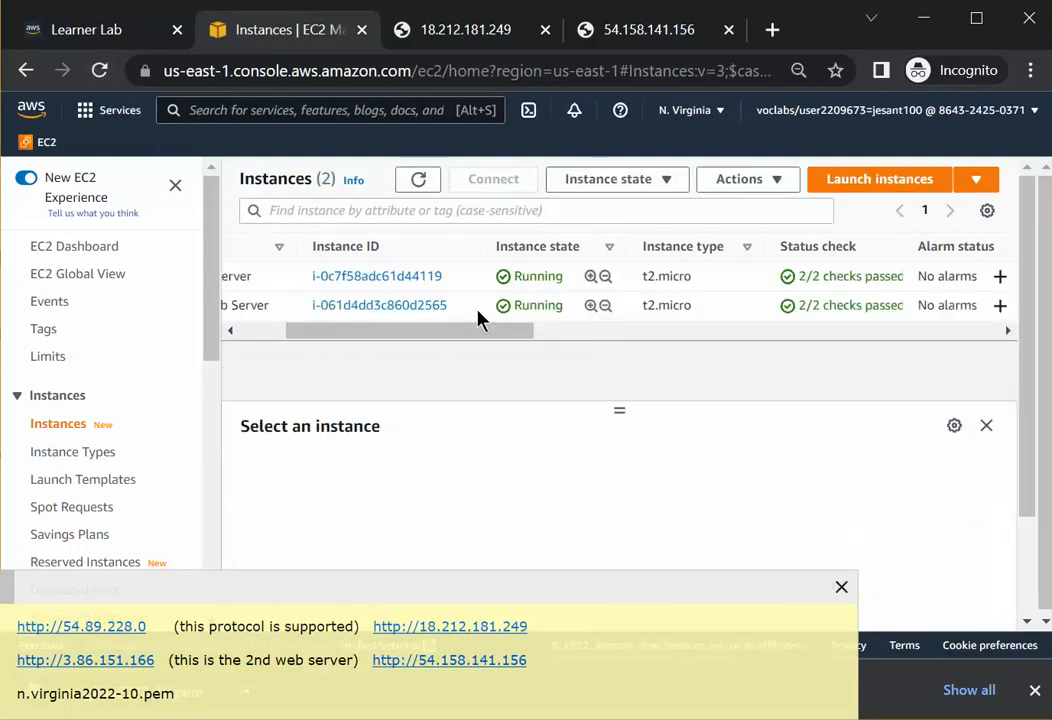
pyautogui.moveTo(474, 338); pyautogui.dragTo(517, 348)
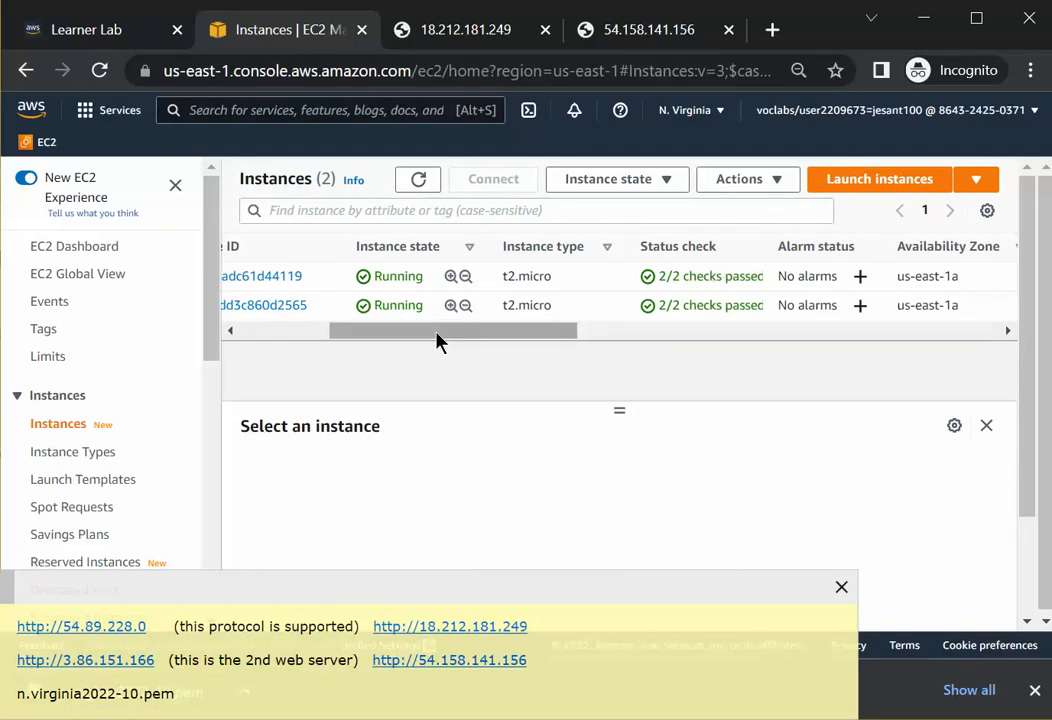
pyautogui.moveTo(437, 338); pyautogui.dragTo(303, 341)
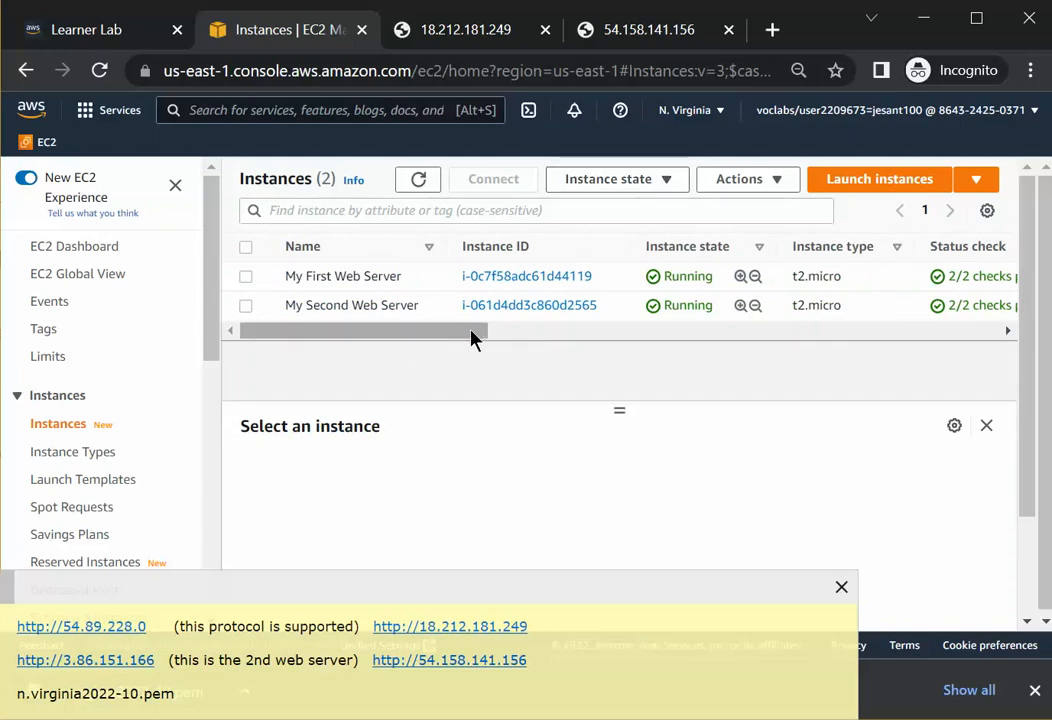
pyautogui.moveTo(472, 331); pyautogui.dragTo(380, 340)
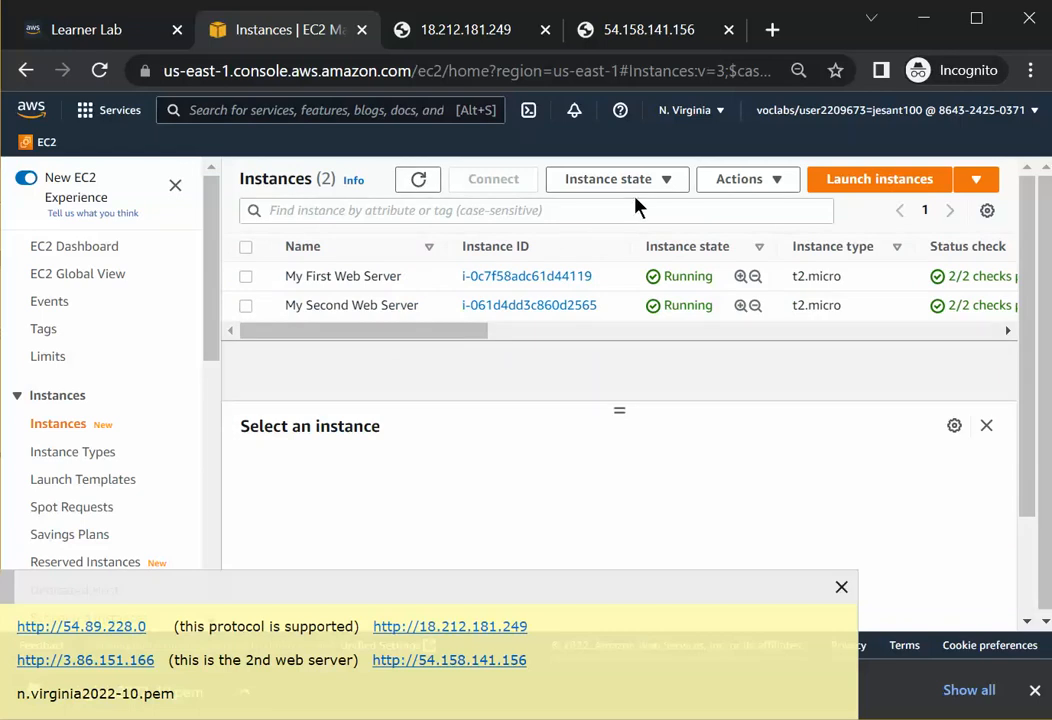
pyautogui.click(660, 180)
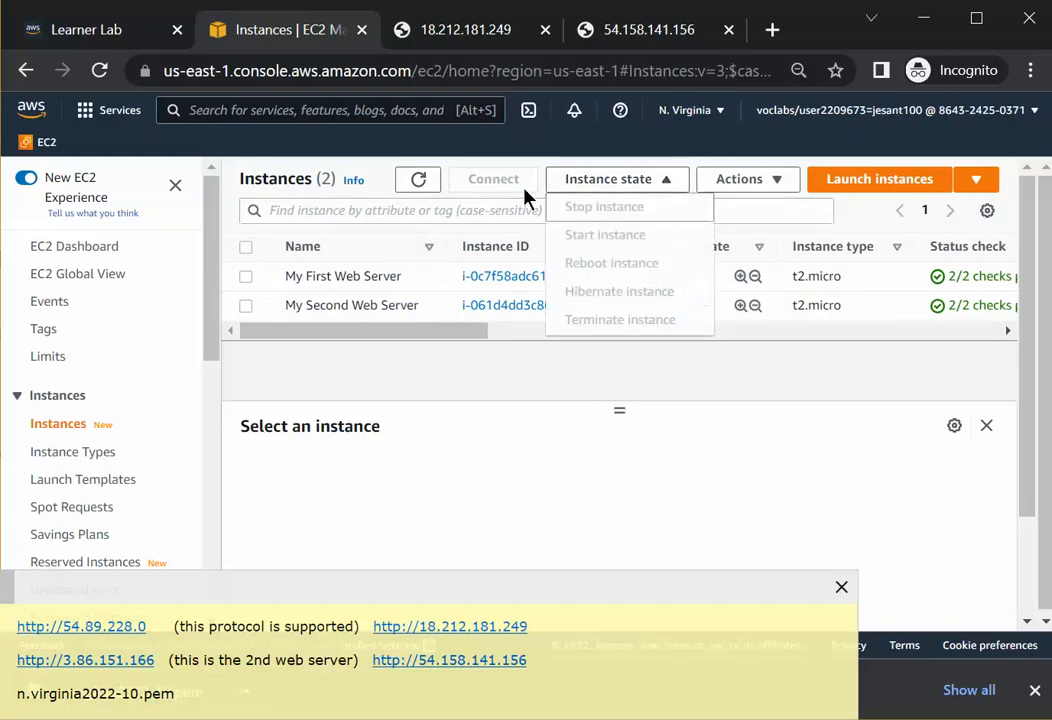
pyautogui.click(418, 180)
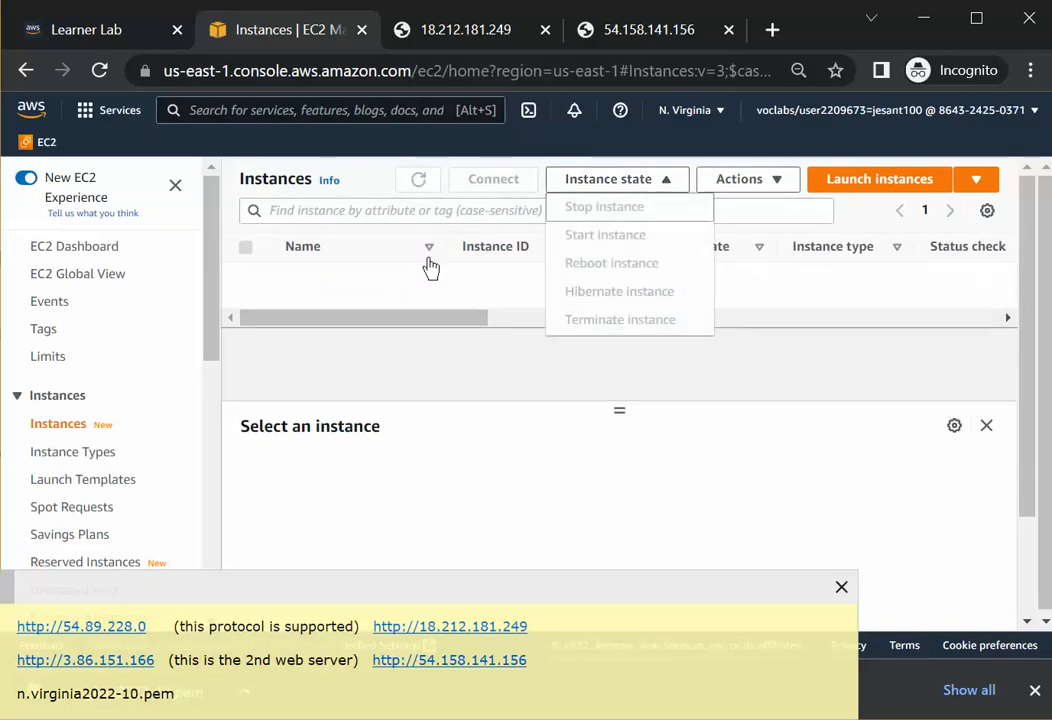
pyautogui.click(425, 331)
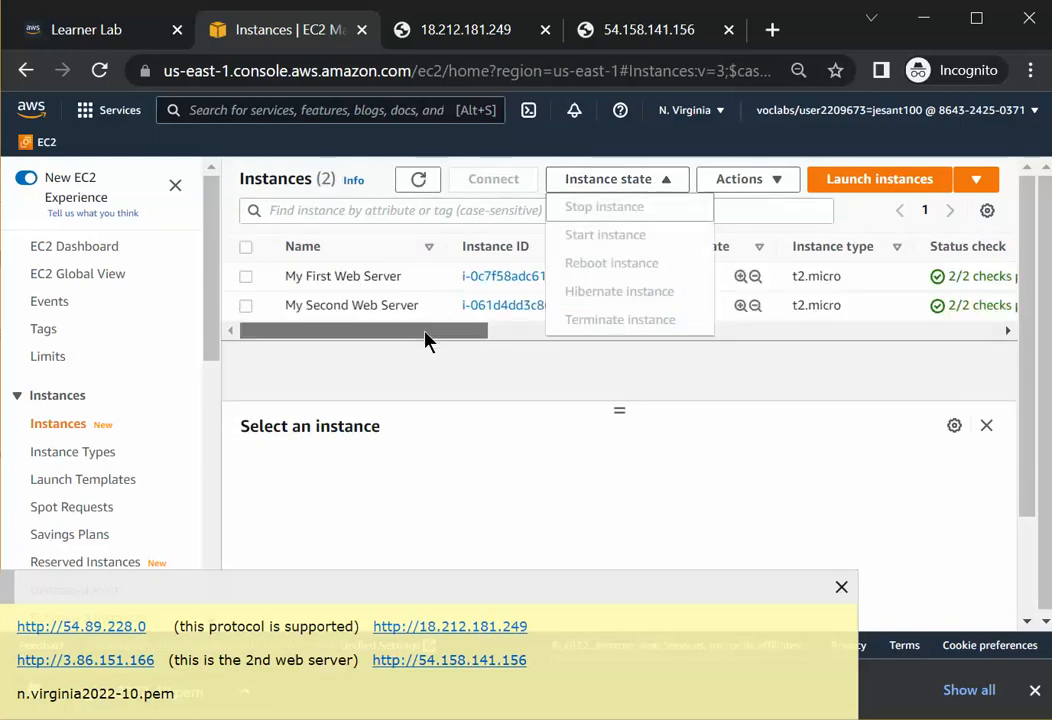
pyautogui.click(763, 361)
pyautogui.click(667, 185)
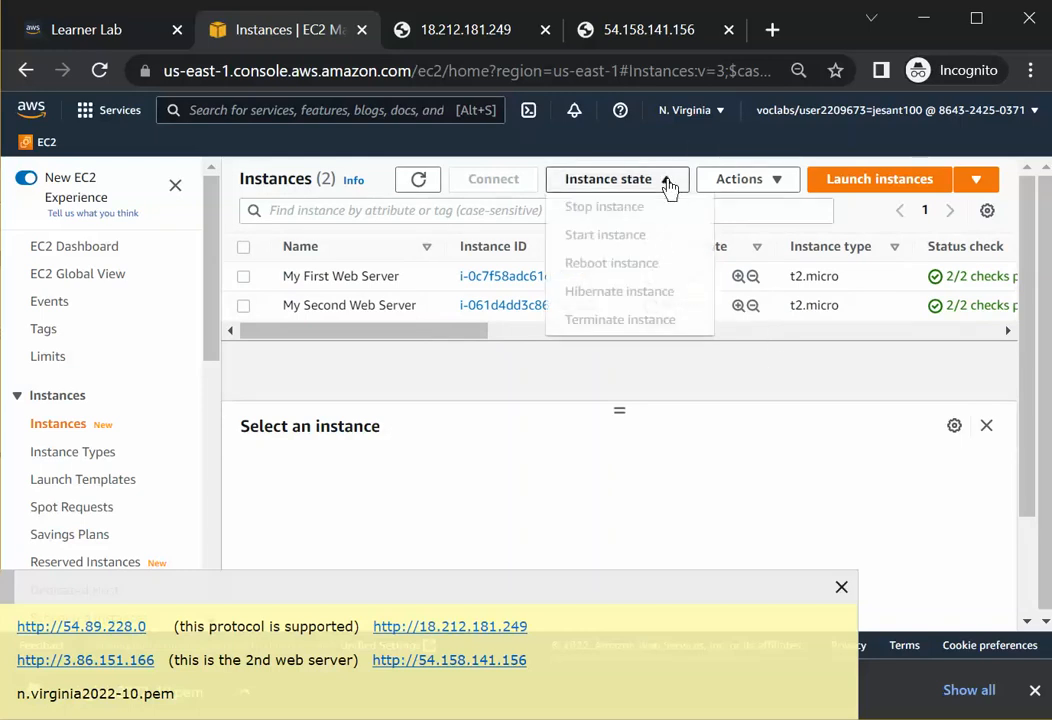
pyautogui.click(245, 305)
pyautogui.click(245, 277)
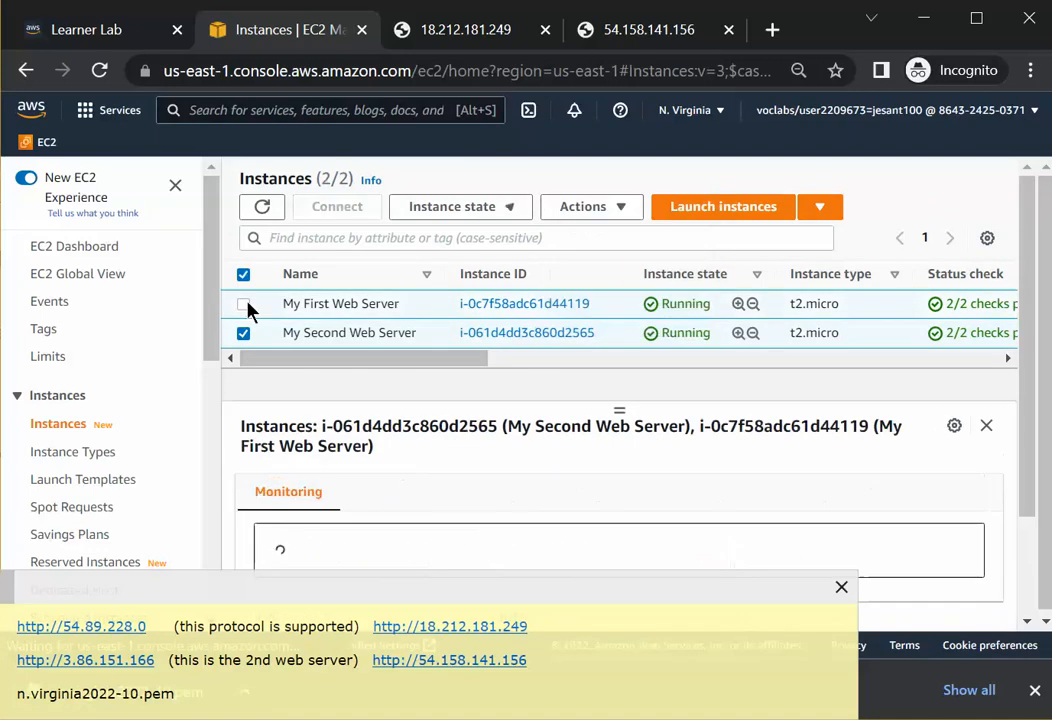
pyautogui.click(243, 334)
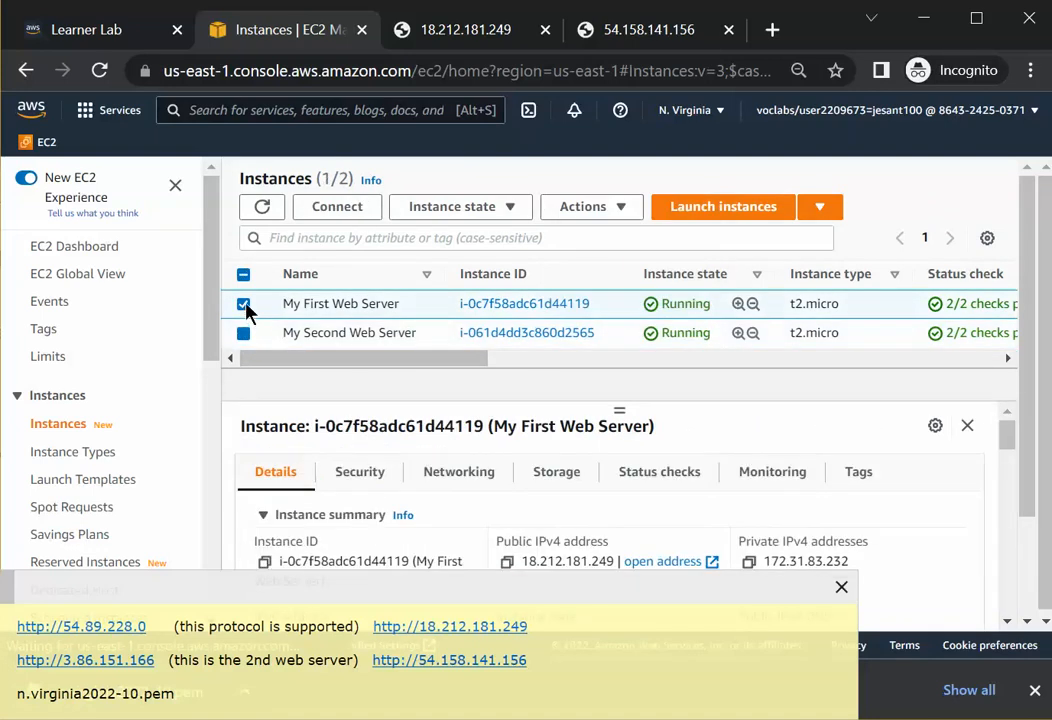
pyautogui.click(310, 333)
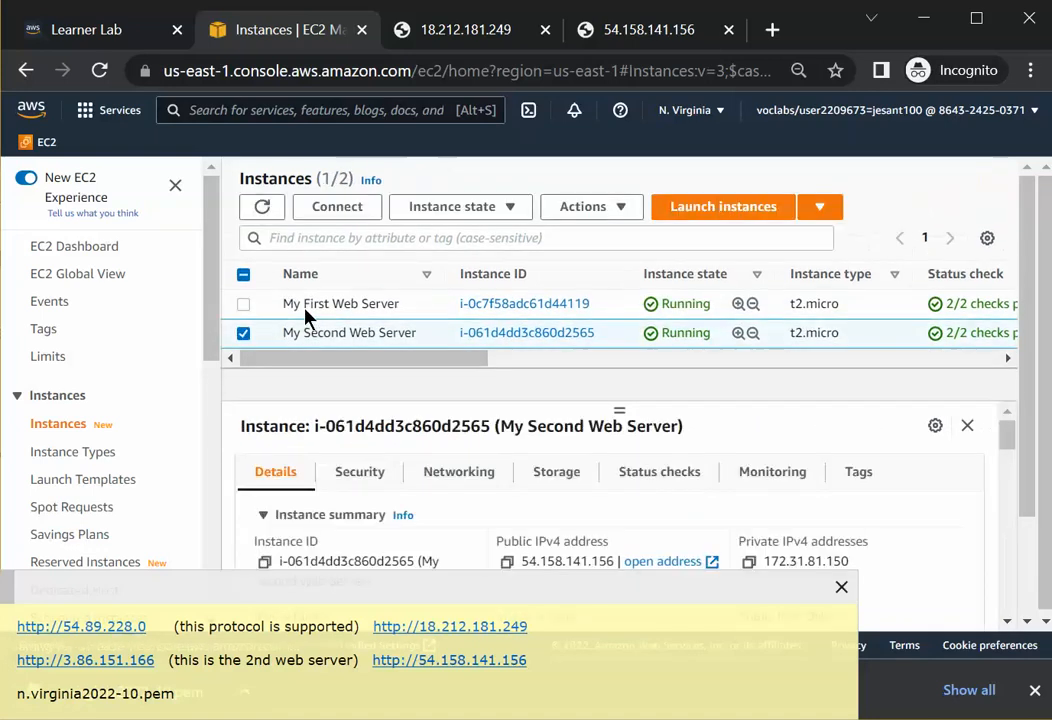
pyautogui.click(246, 336)
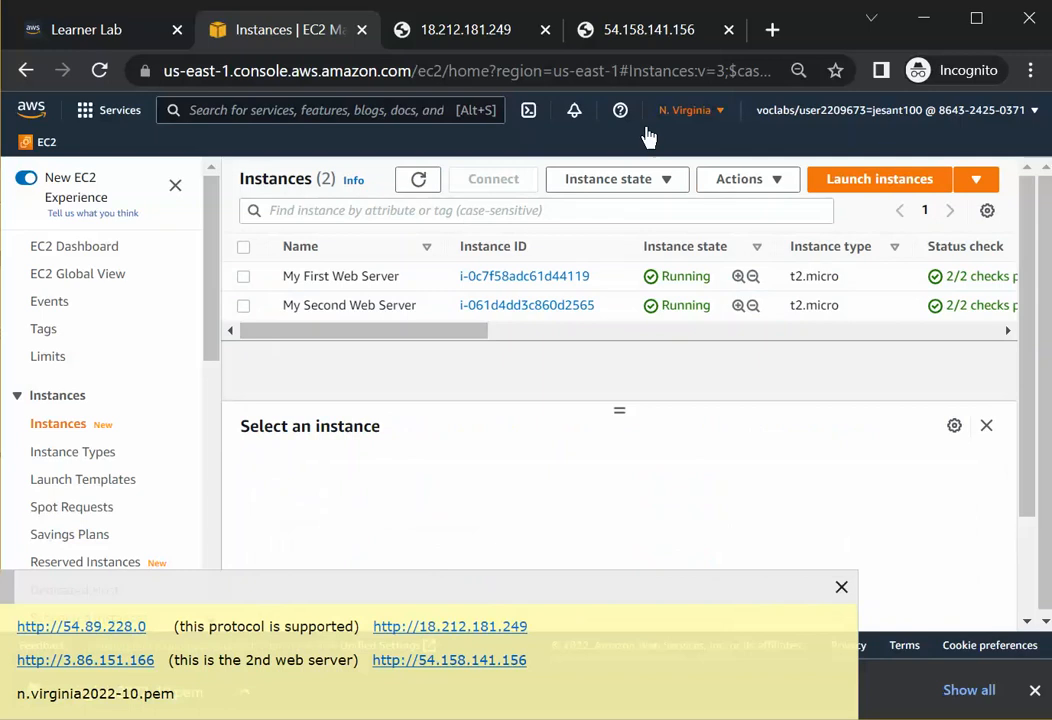
# Select all instances and reboot both web servers again.
pyautogui.click(668, 186)
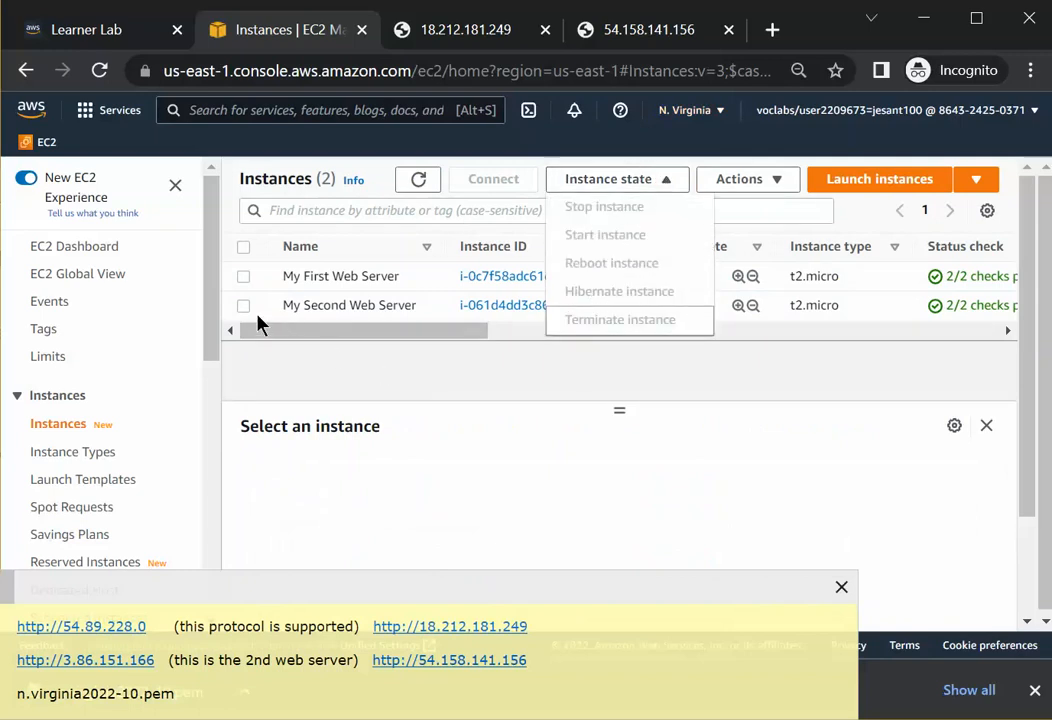
pyautogui.click(244, 250)
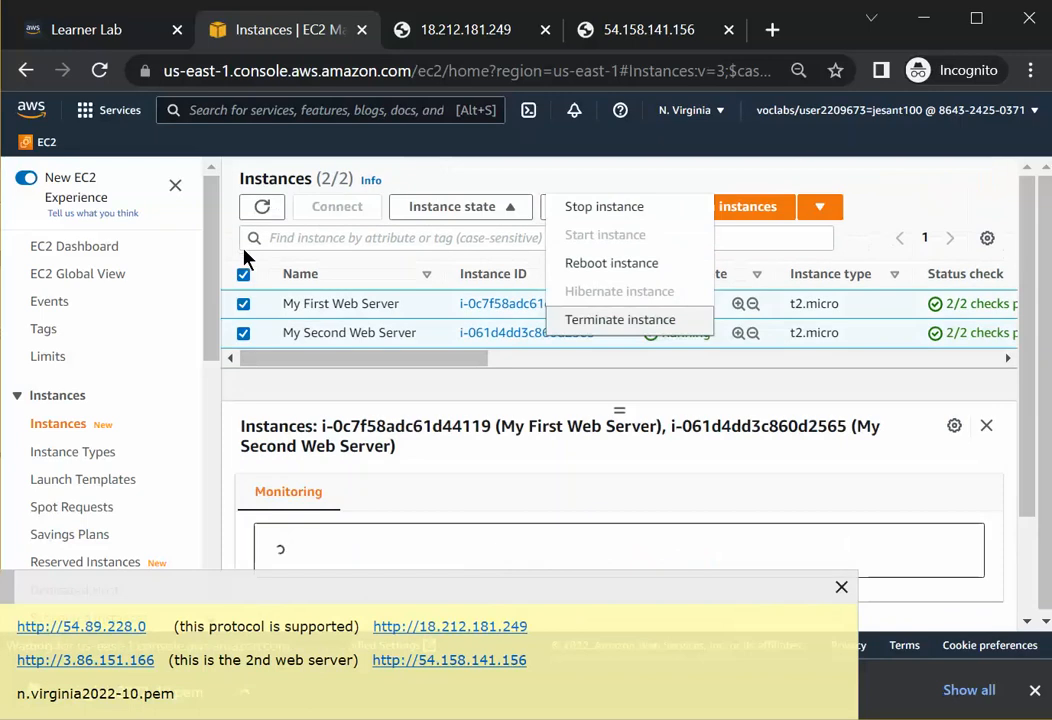
pyautogui.click(612, 264)
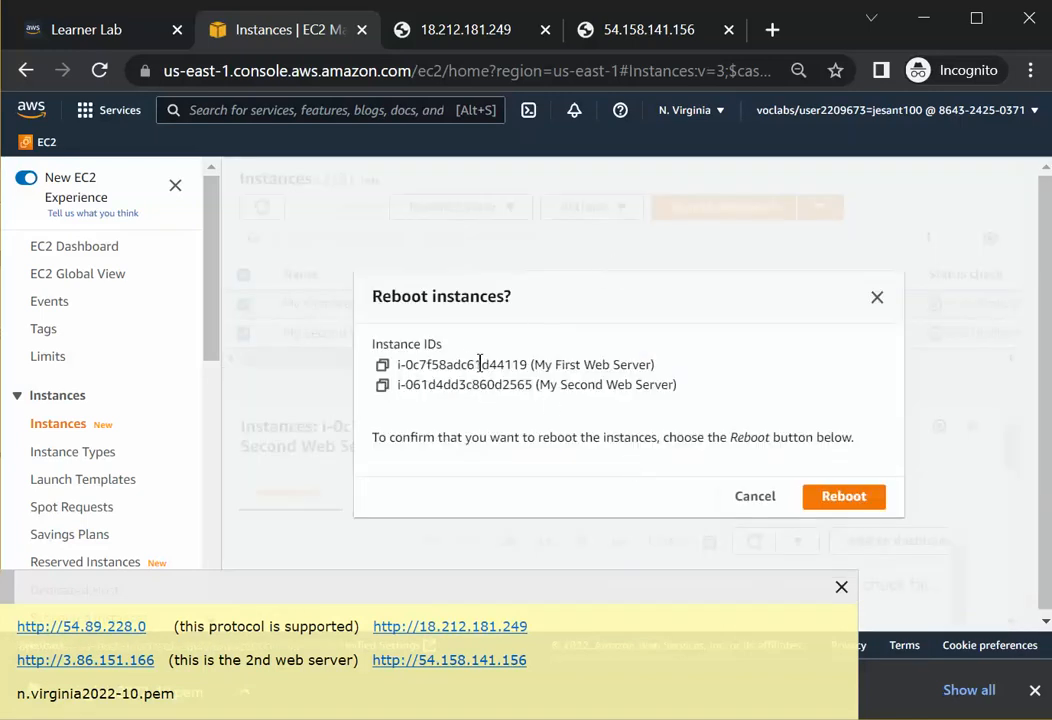
pyautogui.click(845, 497)
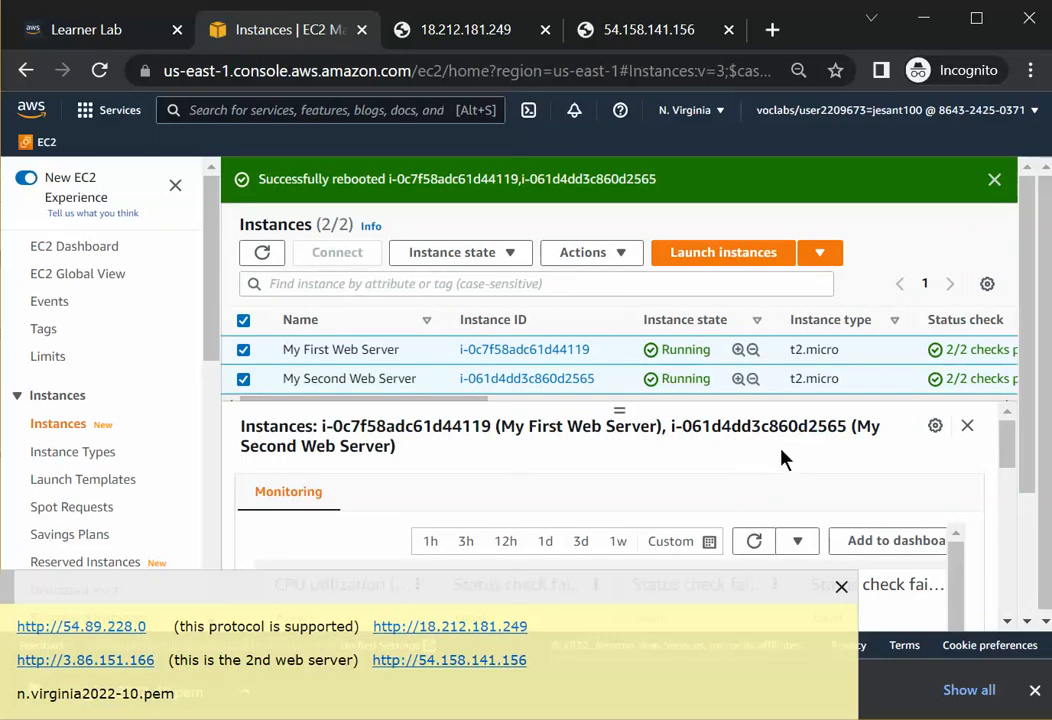
pyautogui.moveTo(853, 645); pyautogui.dragTo(1036, 645)
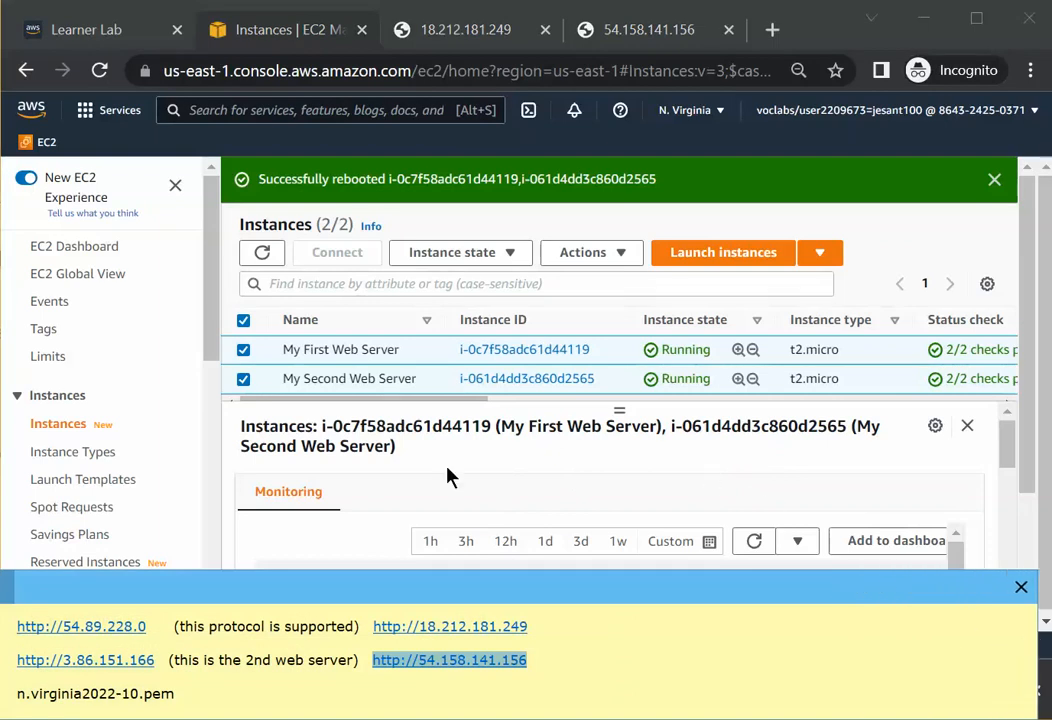
pyautogui.click(536, 625)
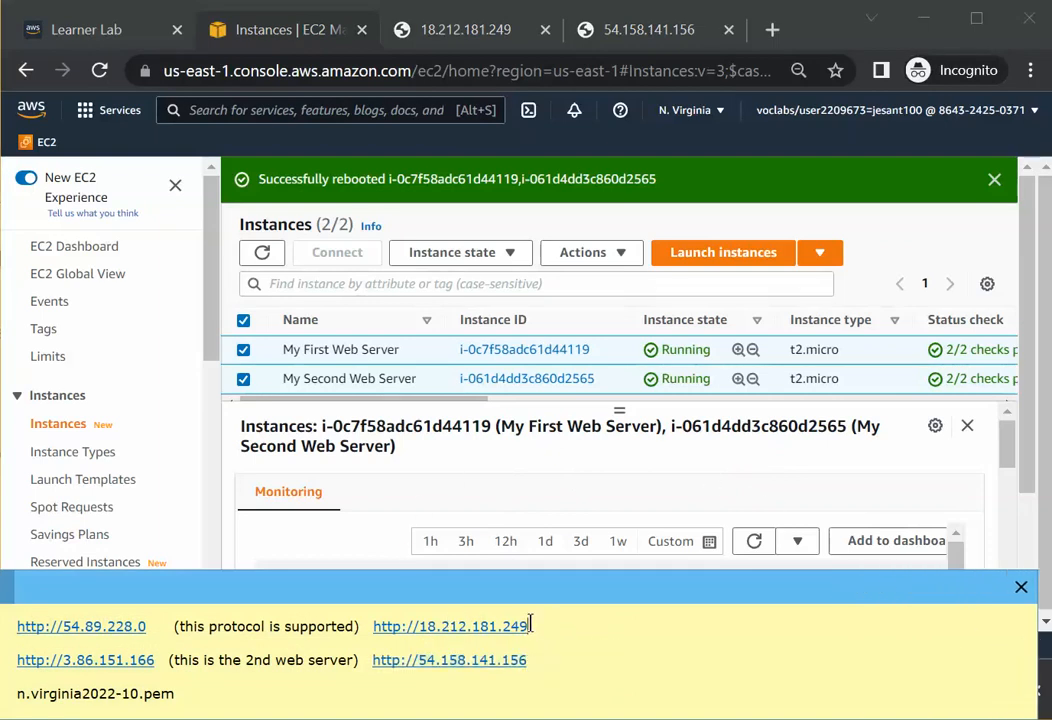
pyautogui.moveTo(531, 625); pyautogui.dragTo(371, 627)
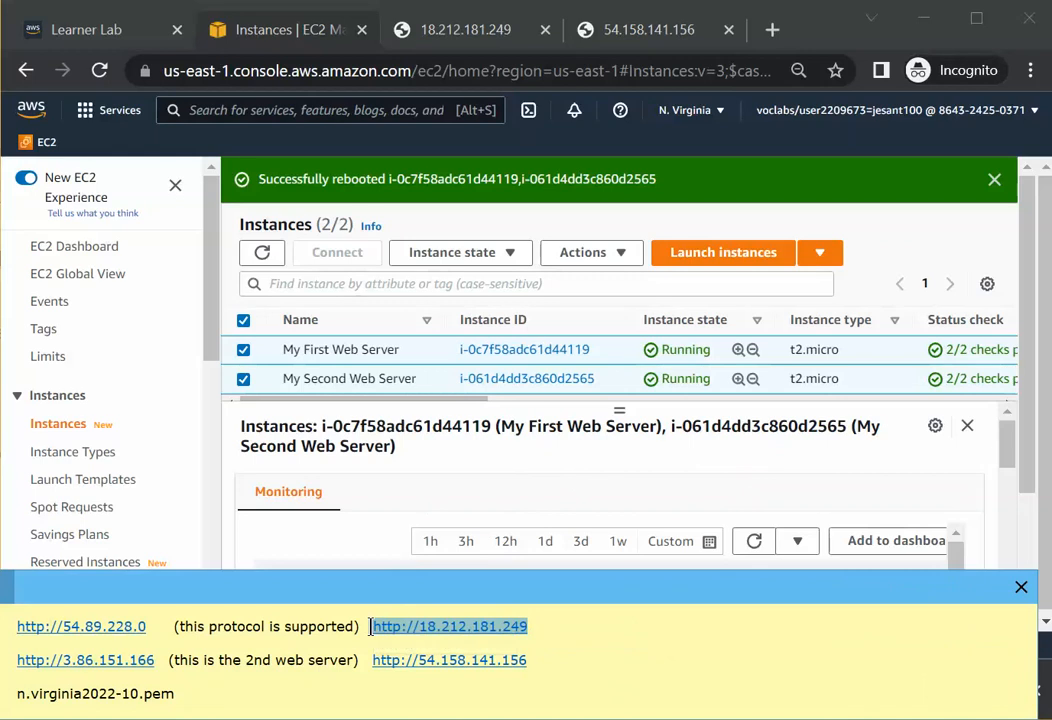
pyautogui.rightClick(378, 627)
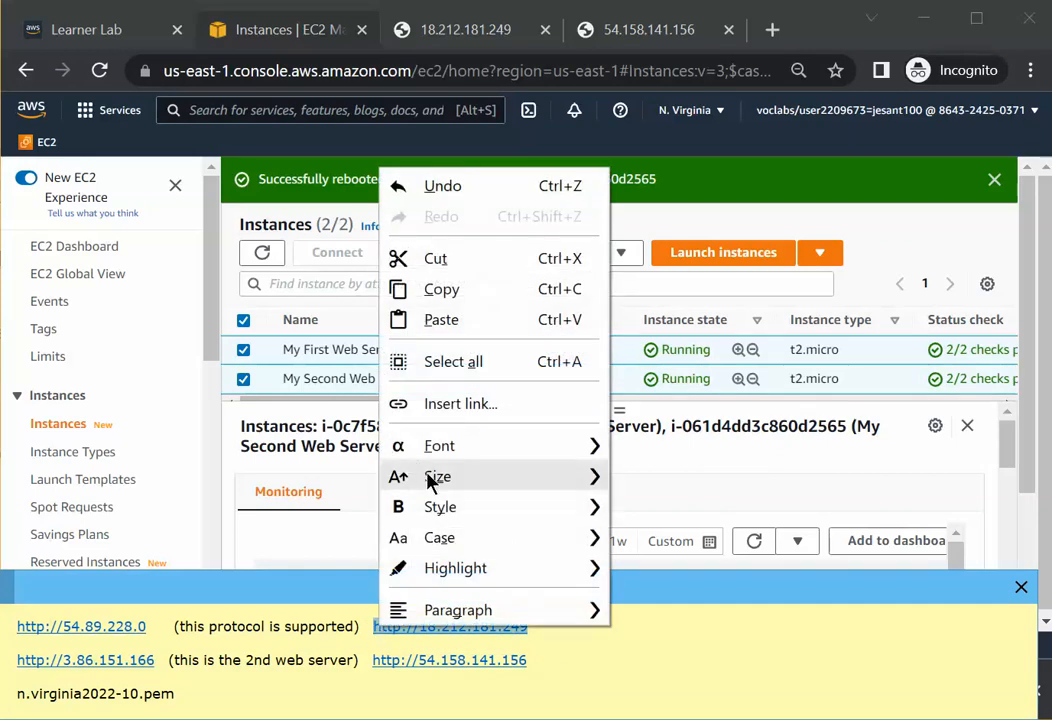
pyautogui.click(452, 289)
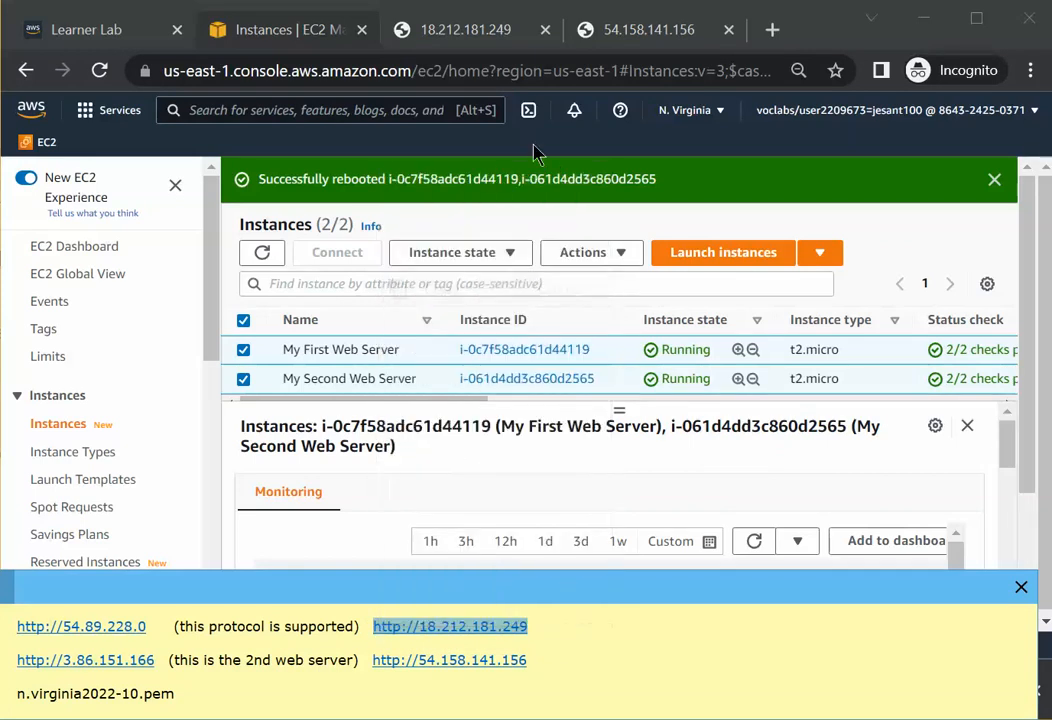
pyautogui.click(620, 38)
pyautogui.click(376, 70)
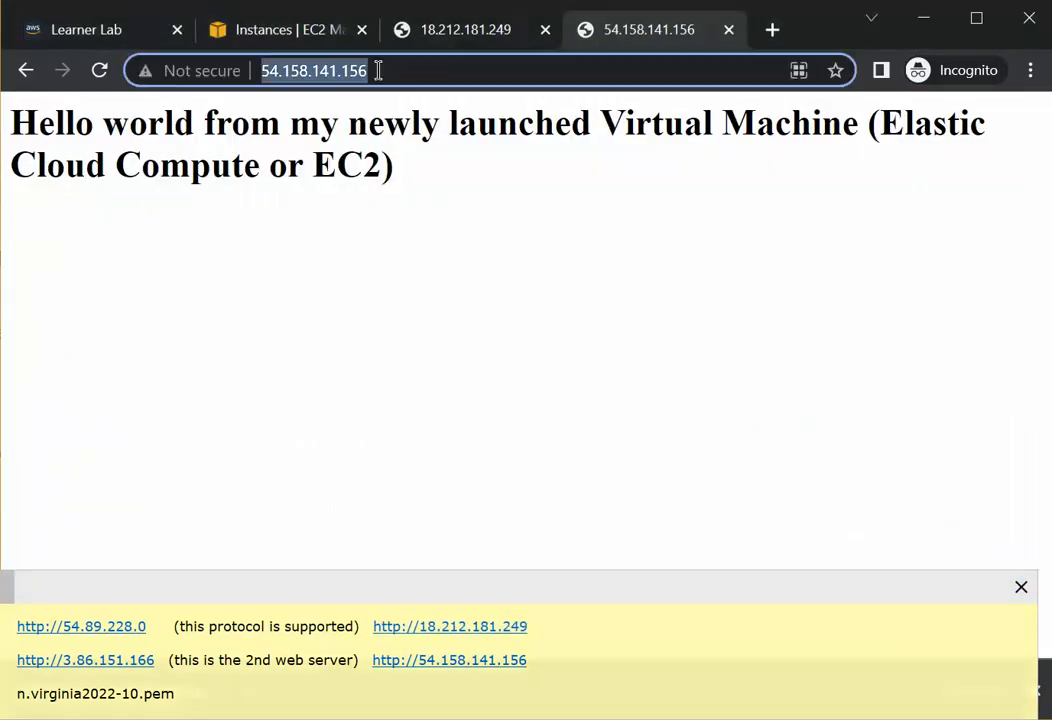
pyautogui.rightClick(378, 72)
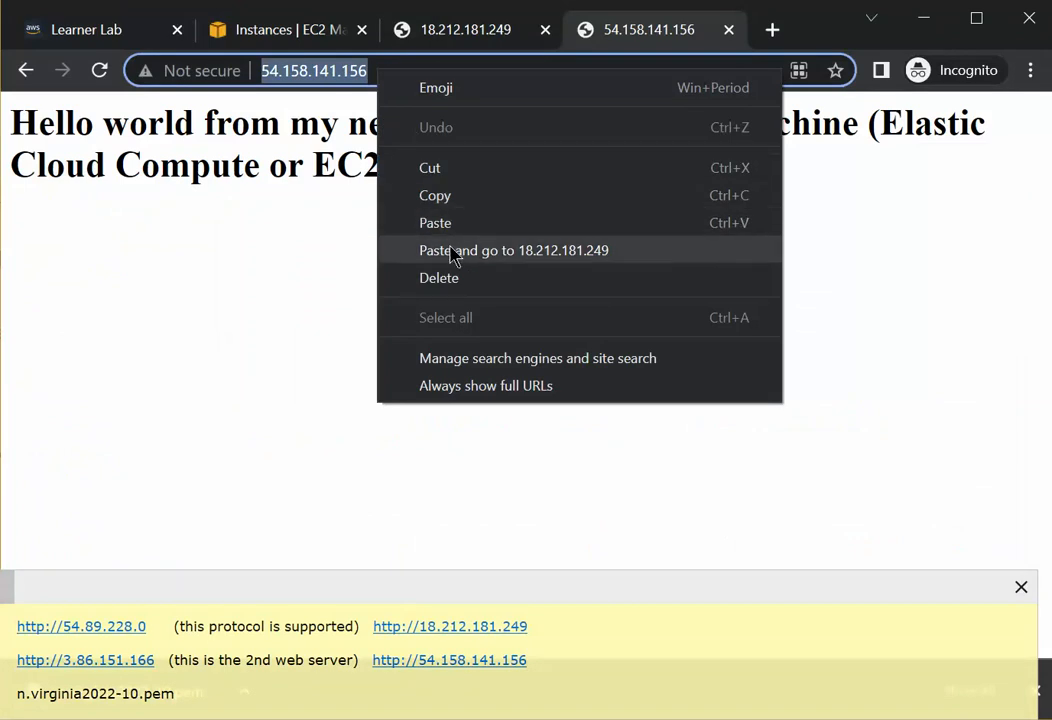
pyautogui.click(265, 265)
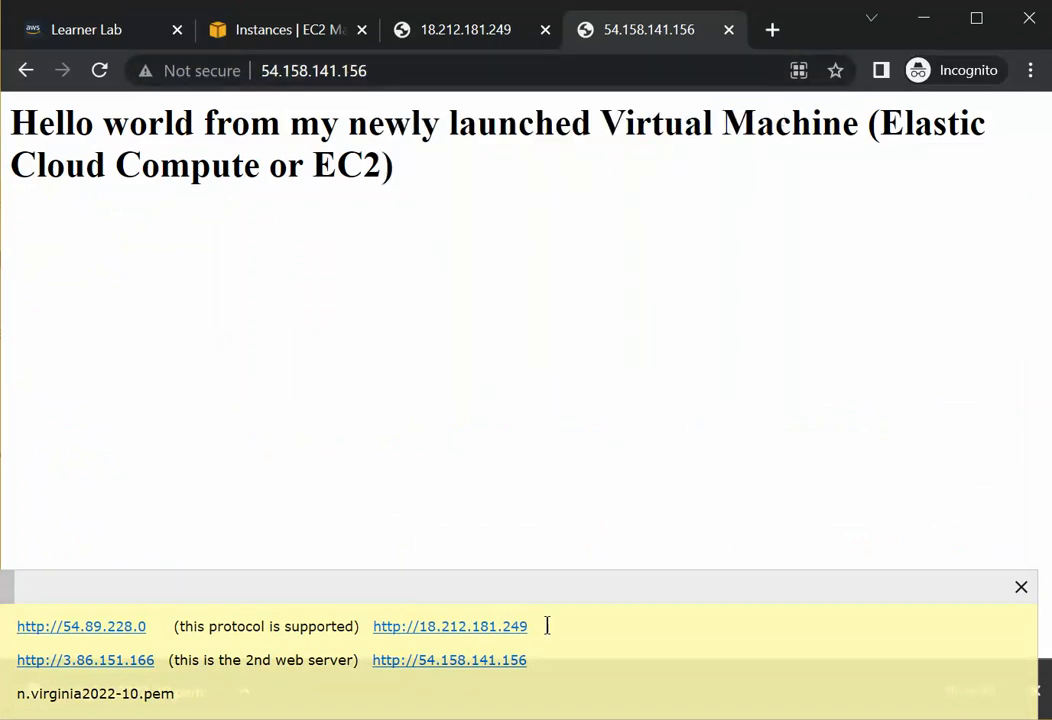
pyautogui.moveTo(547, 626); pyautogui.dragTo(370, 626)
pyautogui.hotkey('ctrl', 'c')
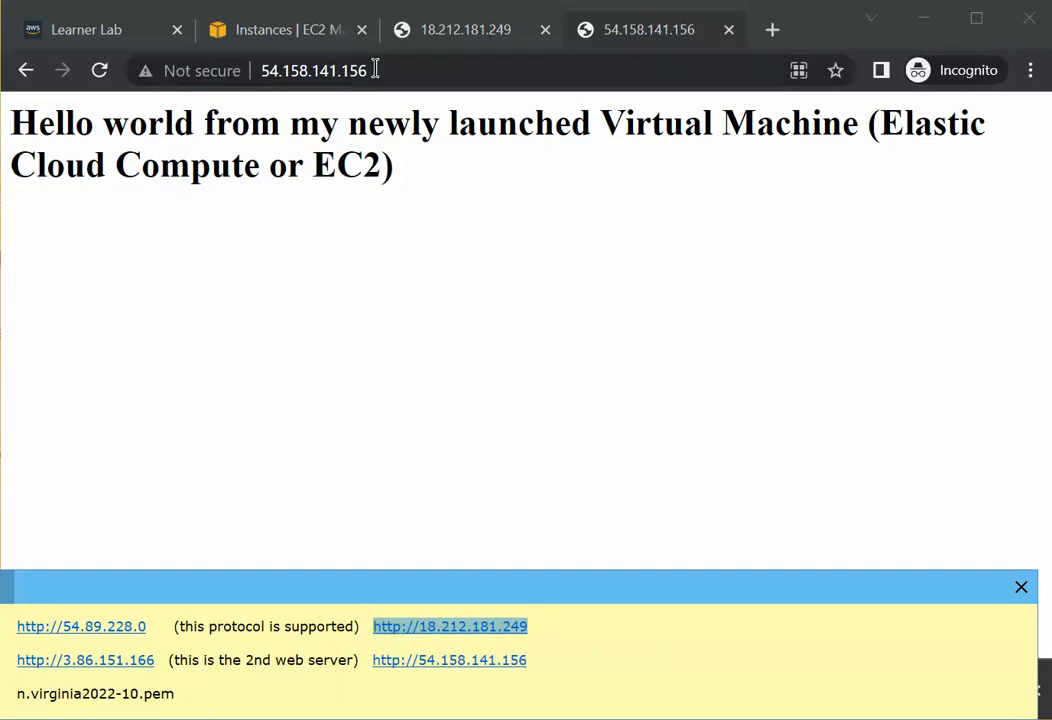
pyautogui.moveTo(376, 70); pyautogui.dragTo(182, 65)
pyautogui.hotkey('ctrl', 'v')
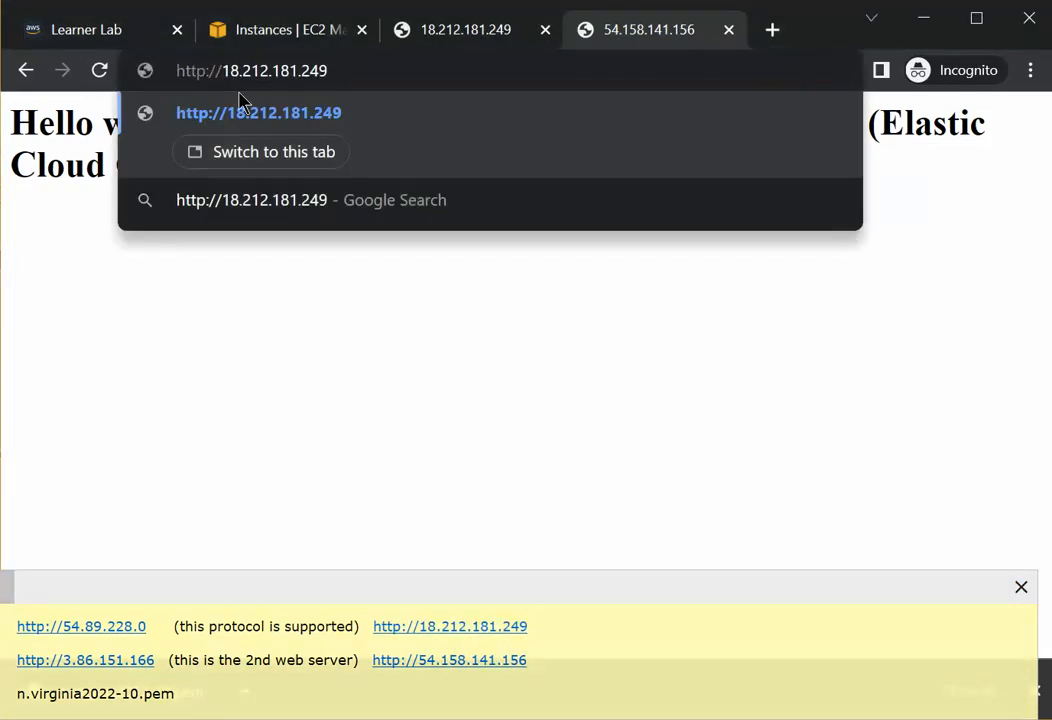
pyautogui.press('Return')
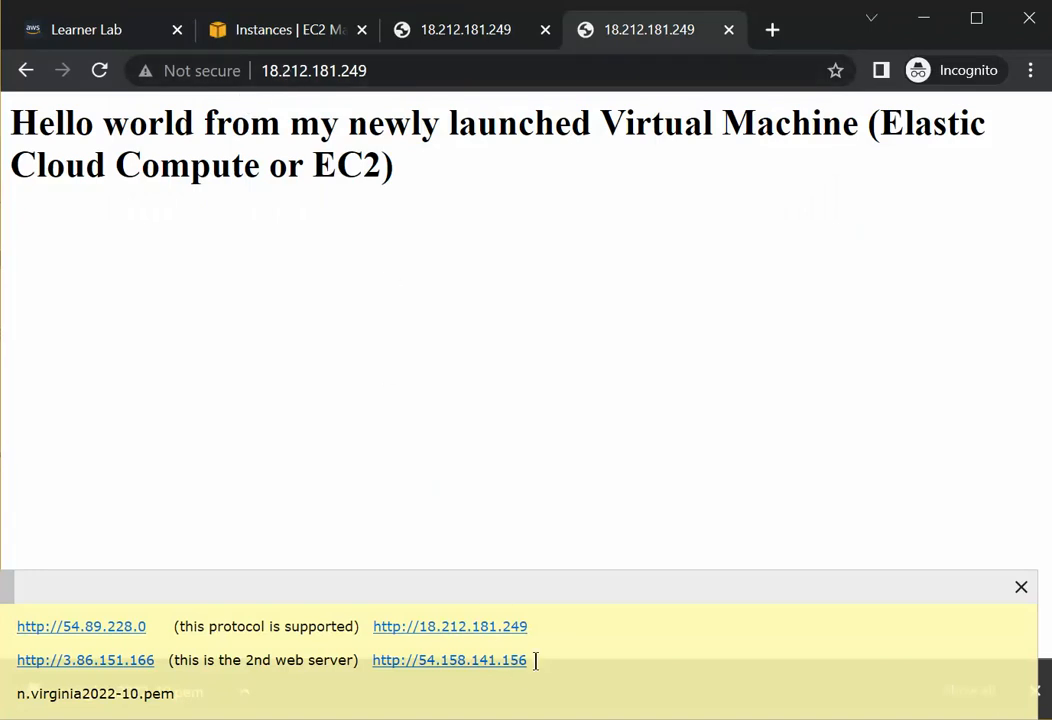
pyautogui.moveTo(535, 660); pyautogui.dragTo(371, 664)
pyautogui.hotkey('ctrl', 'c')
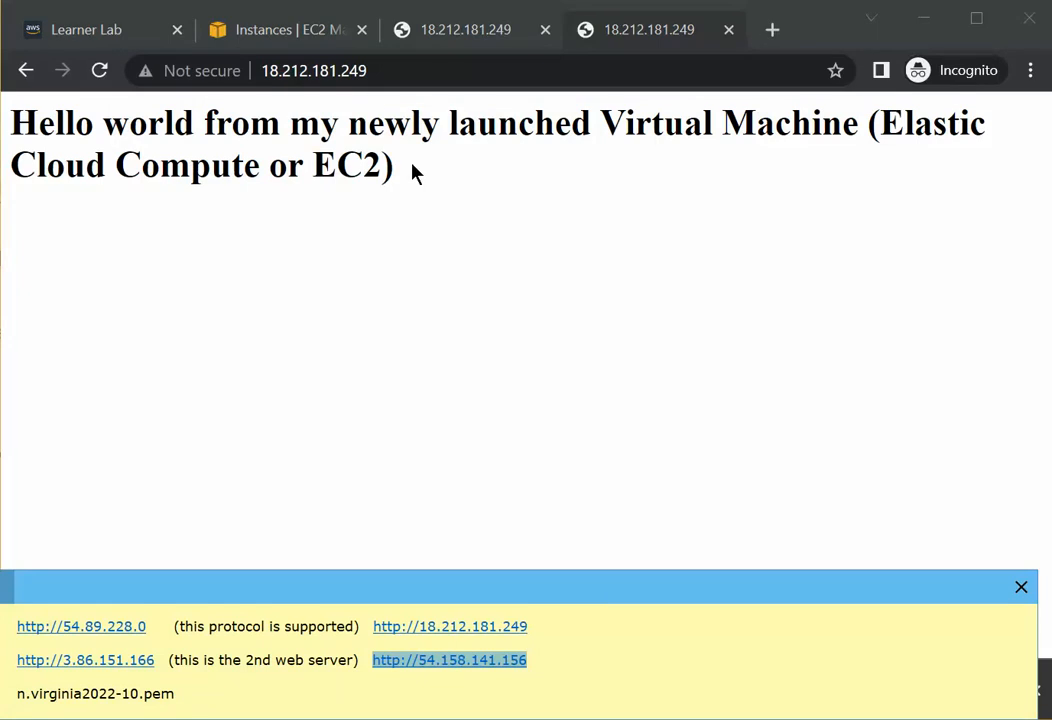
pyautogui.click(282, 70)
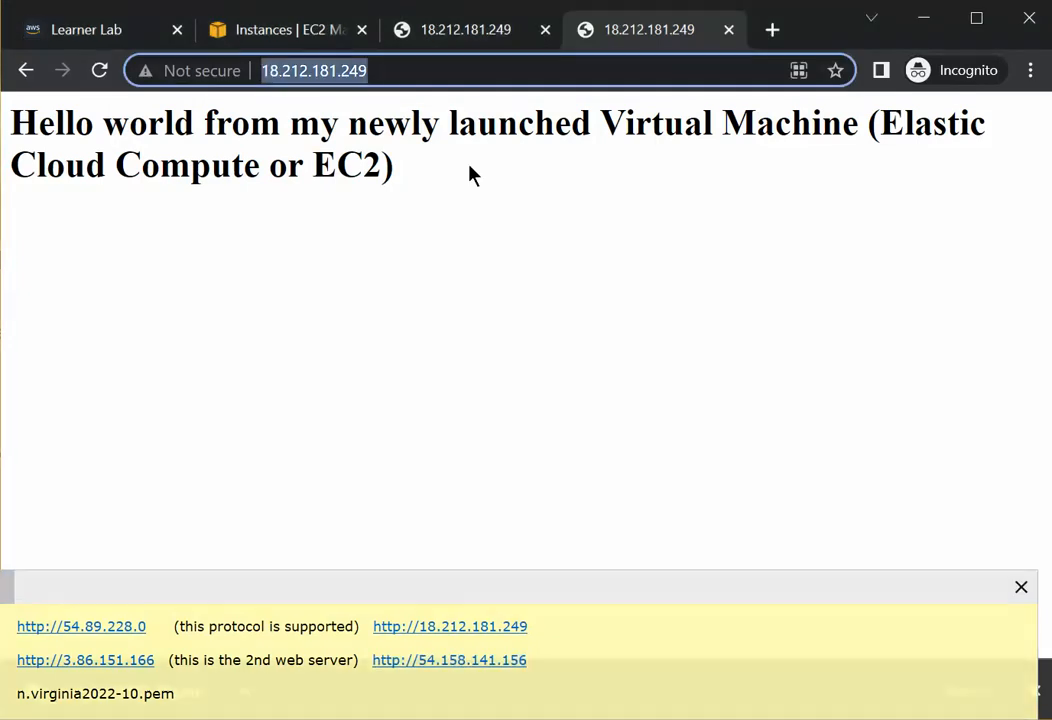
pyautogui.hotkey('ctrl', 'v')
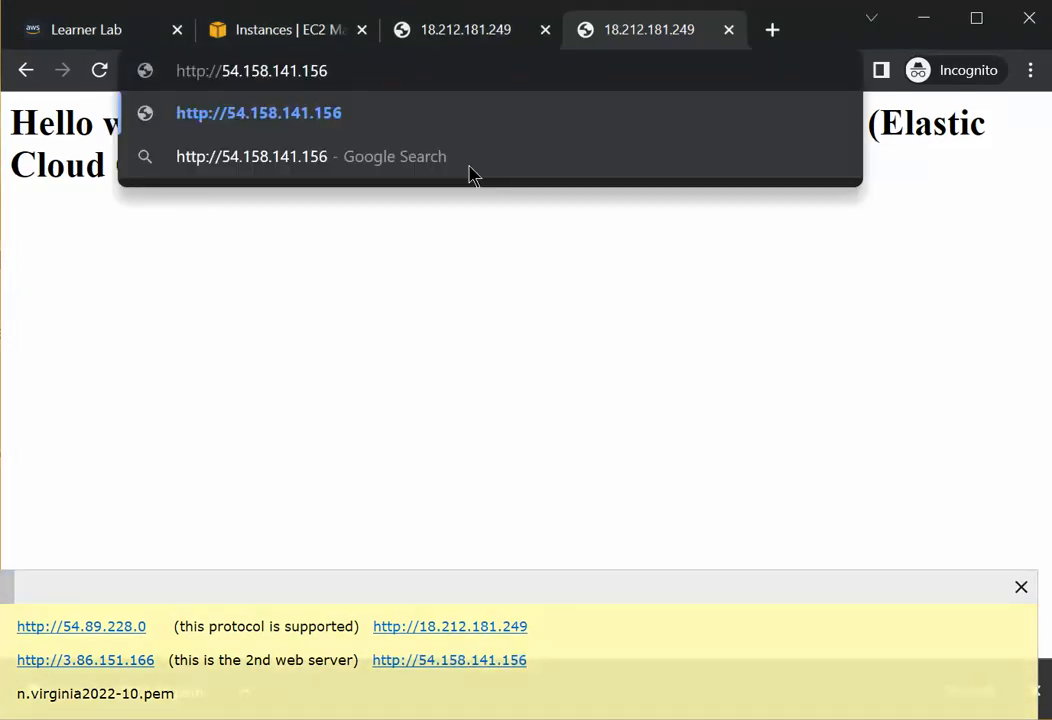
pyautogui.press('Return')
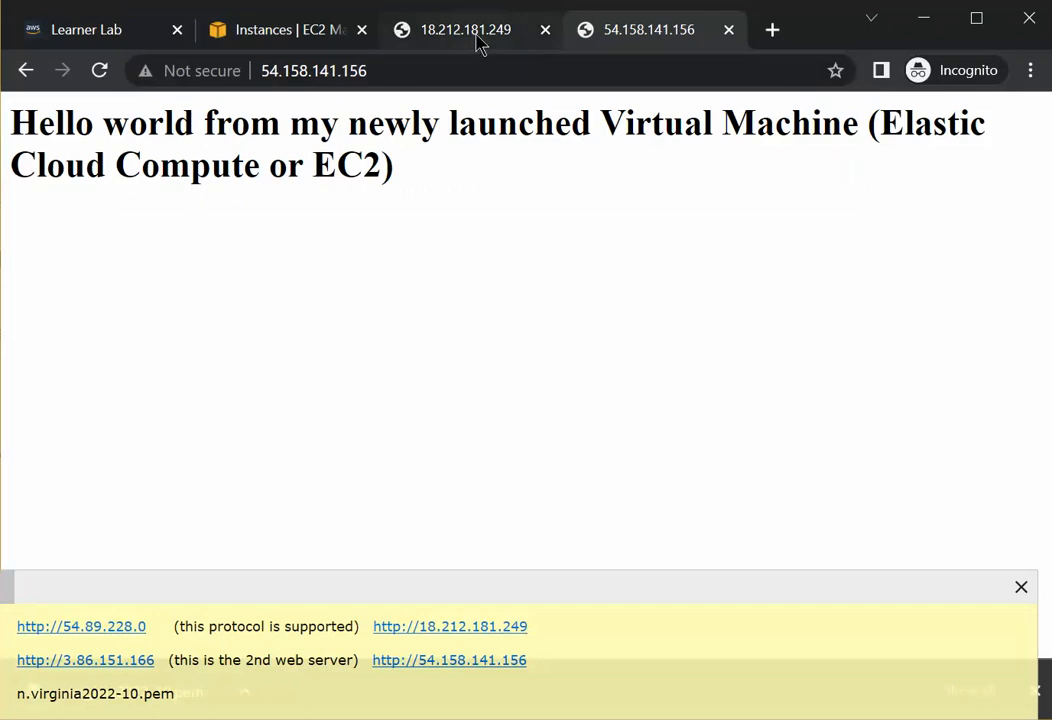
# Switch to the EC2 Instances console tab and move the notes panel up over the instances page.
pyautogui.click(436, 16)
pyautogui.click(303, 36)
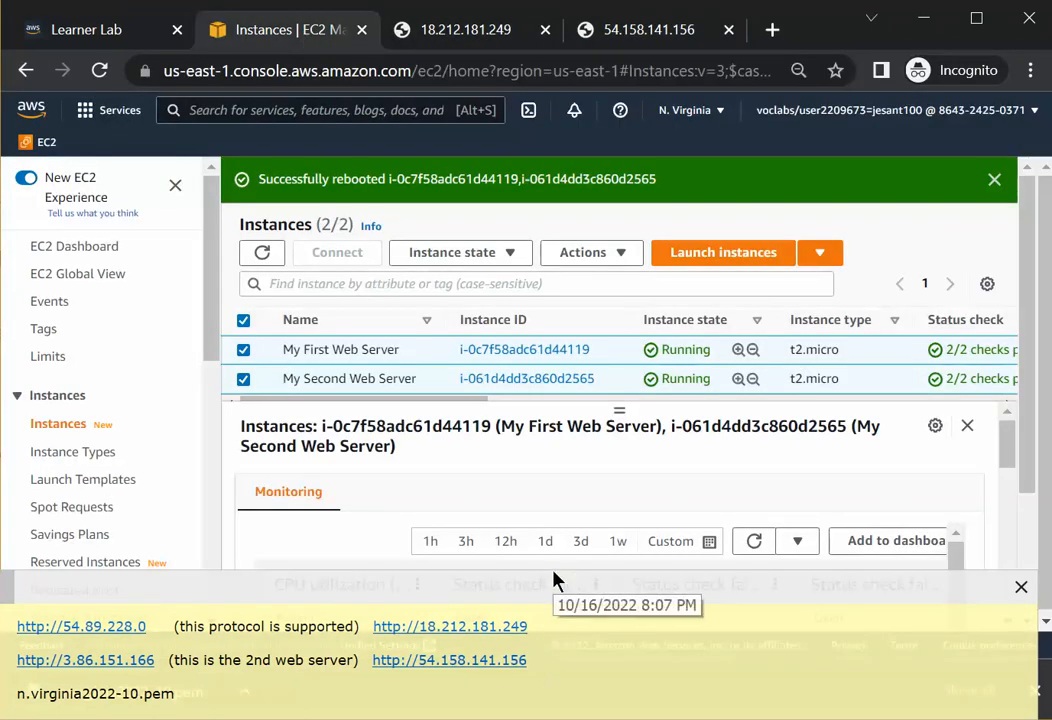
pyautogui.click(338, 589)
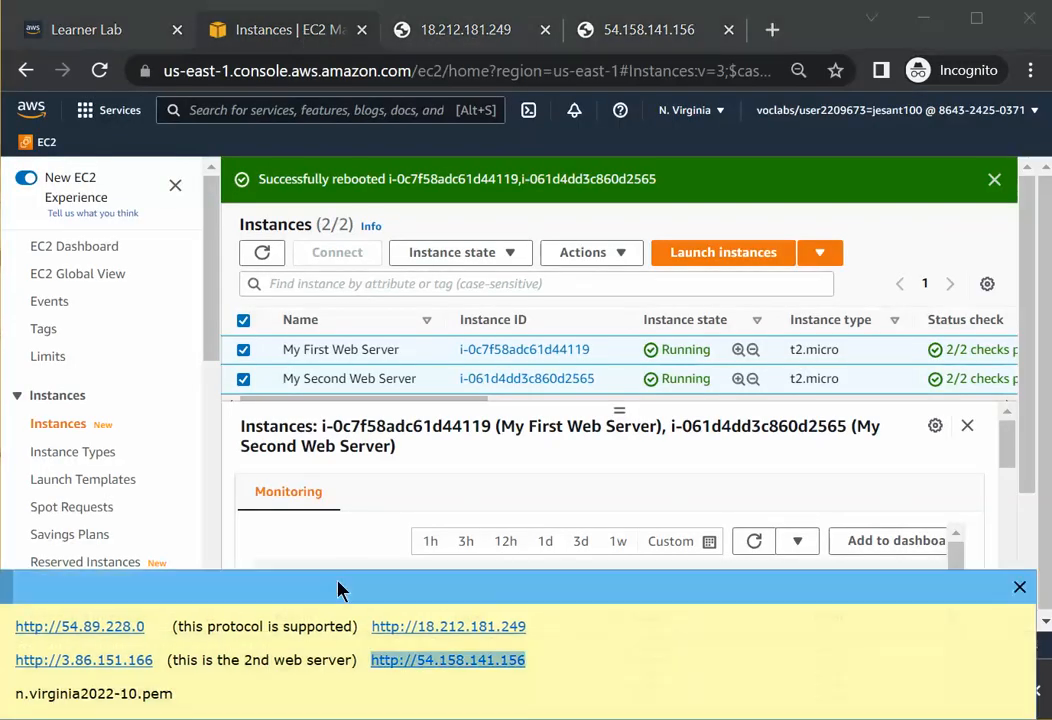
pyautogui.moveTo(338, 589); pyautogui.dragTo(350, 373)
pyautogui.click(200, 476)
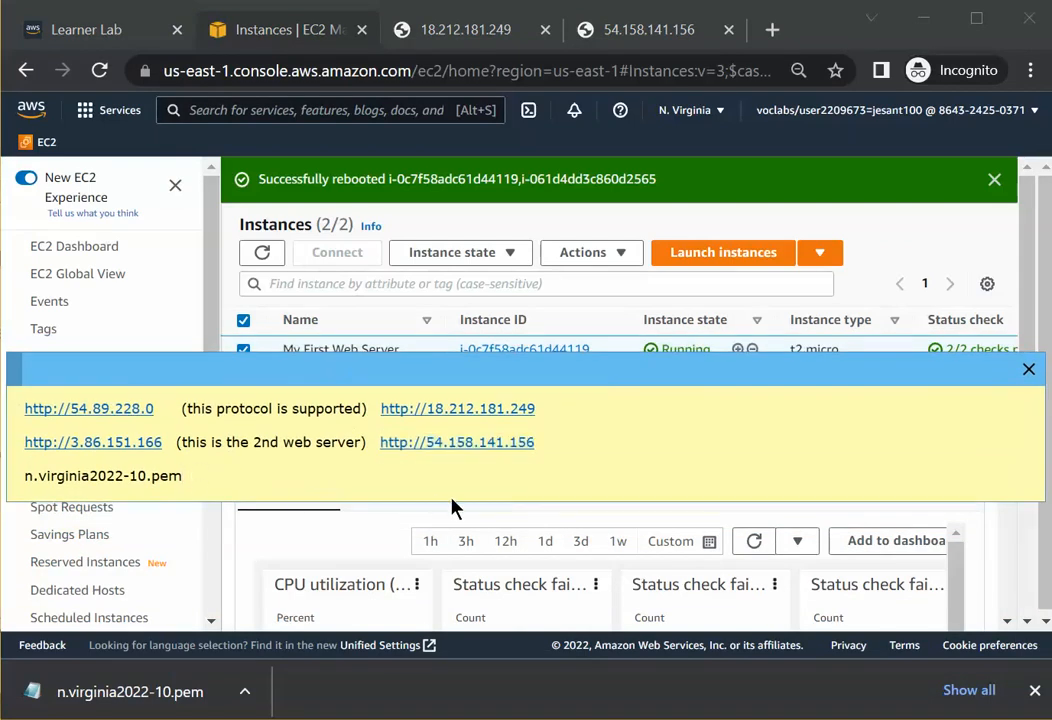
# Replace the key file line in the notes with a note that shutting down then starting an EC2 instance gives it a different public ip address.
pyautogui.press('BackSpace')
pyautogui.press('BackSpace')
pyautogui.press('BackSpace')
pyautogui.press('BackSpace')
pyautogui.press('BackSpace')
pyautogui.press('BackSpace')
pyautogui.press('BackSpace')
pyautogui.press('BackSpace')
pyautogui.press('BackSpace')
pyautogui.press('BackSpace')
pyautogui.press('BackSpace')
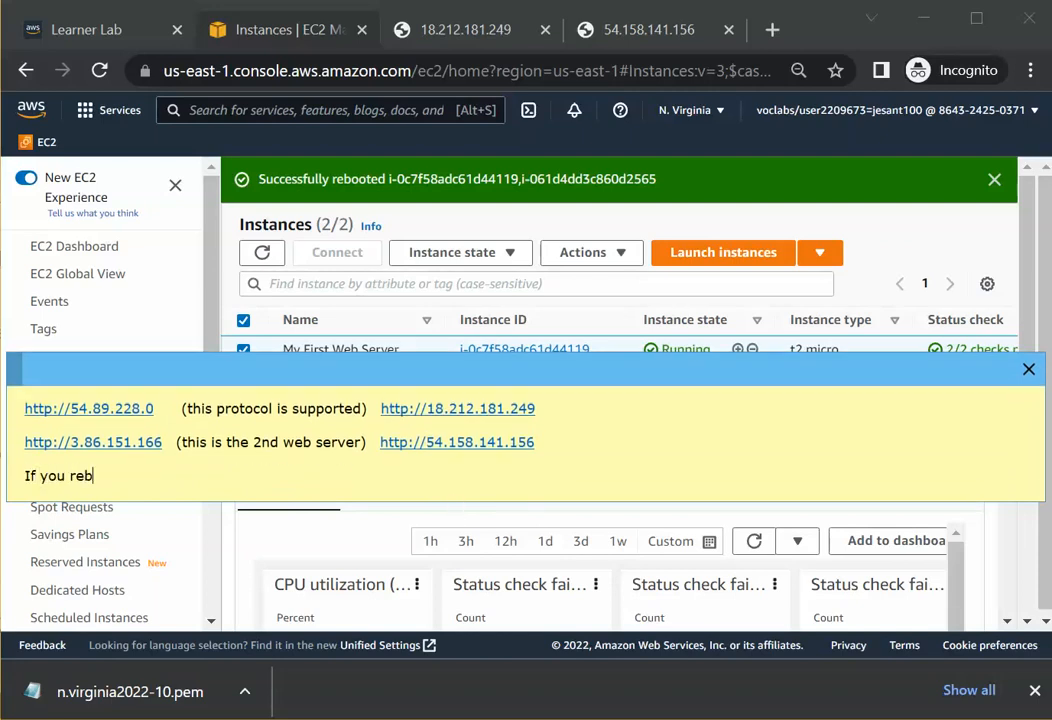
pyautogui.write('oot a')
pyautogui.write('n EC2 instan')
pyautogui.press('BackSpace')
pyautogui.press('BackSpace')
pyautogui.press('BackSpace')
pyautogui.press('BackSpace')
pyautogui.press('BackSpace')
pyautogui.press('BackSpace')
pyautogui.press('BackSpace')
pyautogui.press('BackSpace')
pyautogui.press('BackSpace')
pyautogui.press('BackSpace')
pyautogui.press('BackSpace')
pyautogui.press('BackSpace')
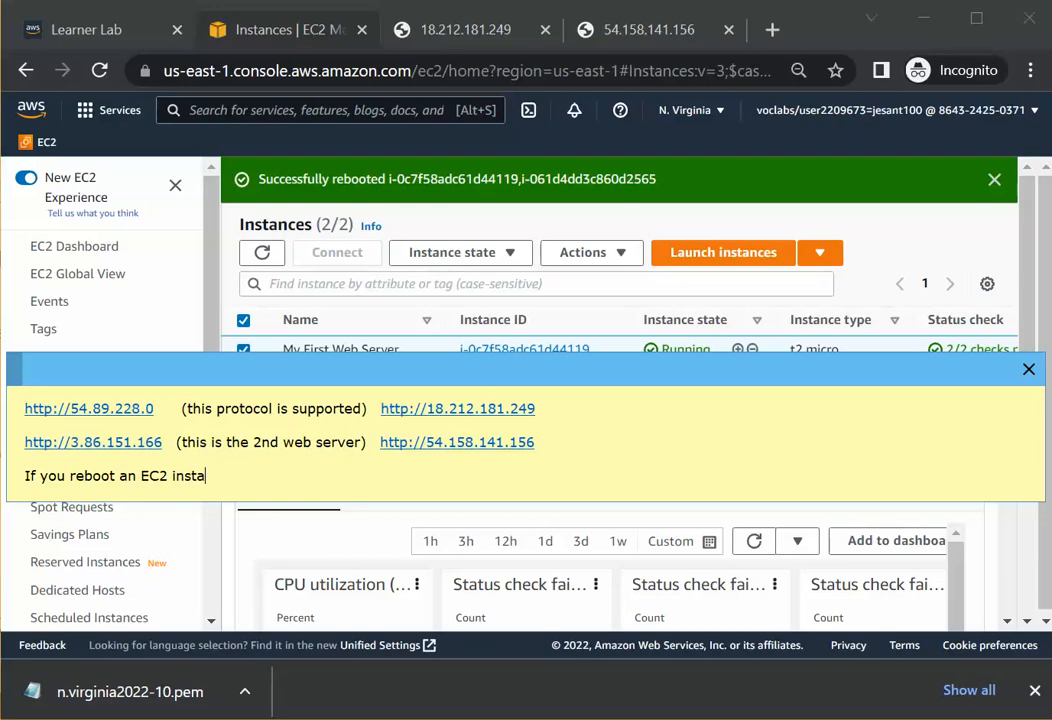
pyautogui.press('BackSpace')
pyautogui.press('BackSpace')
pyautogui.press('BackSpace')
pyautogui.press('BackSpace')
pyautogui.press('BackSpace')
pyautogui.press('BackSpace')
pyautogui.press('BackSpace')
pyautogui.press('BackSpace')
pyautogui.write('s')
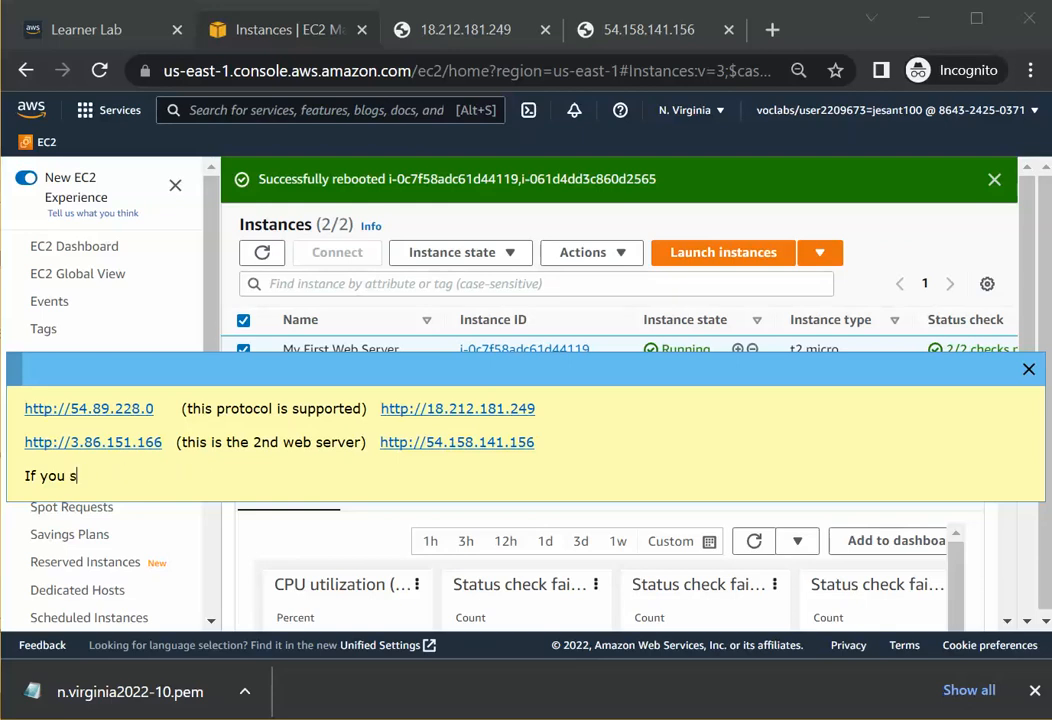
pyautogui.write('hutdown, then')
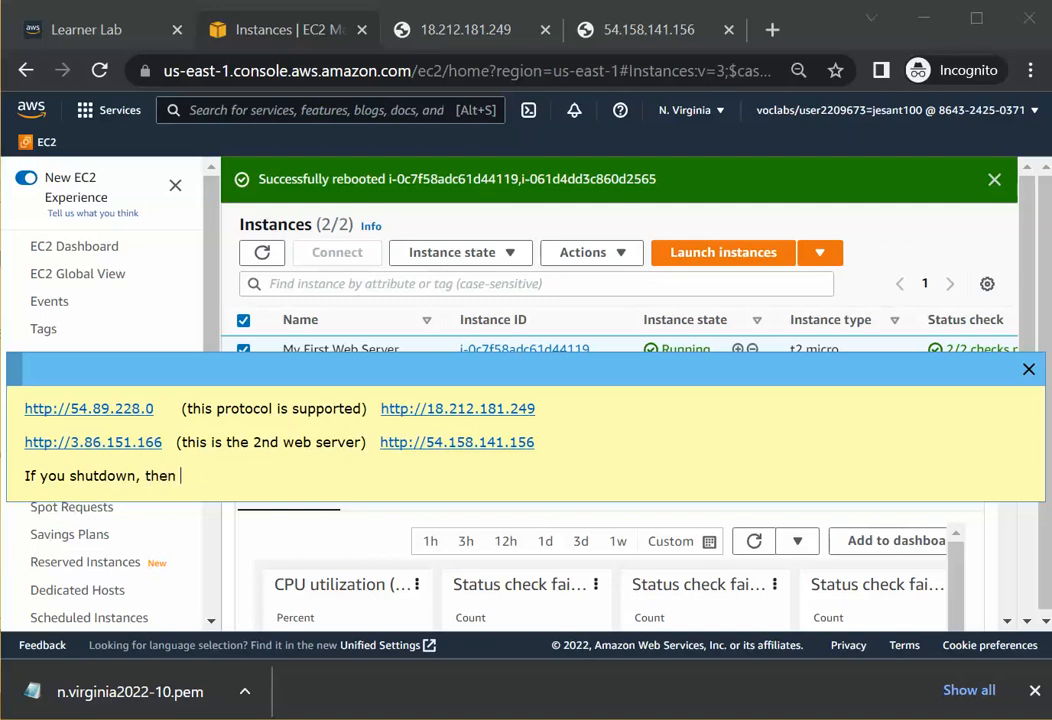
pyautogui.write(' start')
pyautogui.press('BackSpace')
pyautogui.write('2 instance with an att')
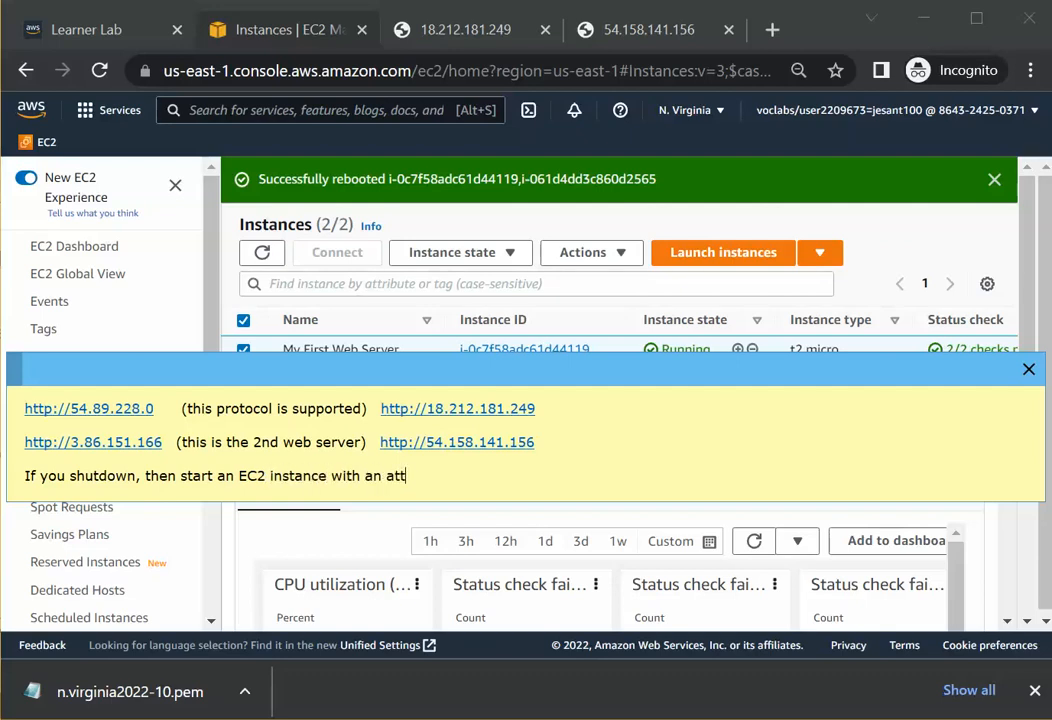
pyautogui.write('ached public ip add')
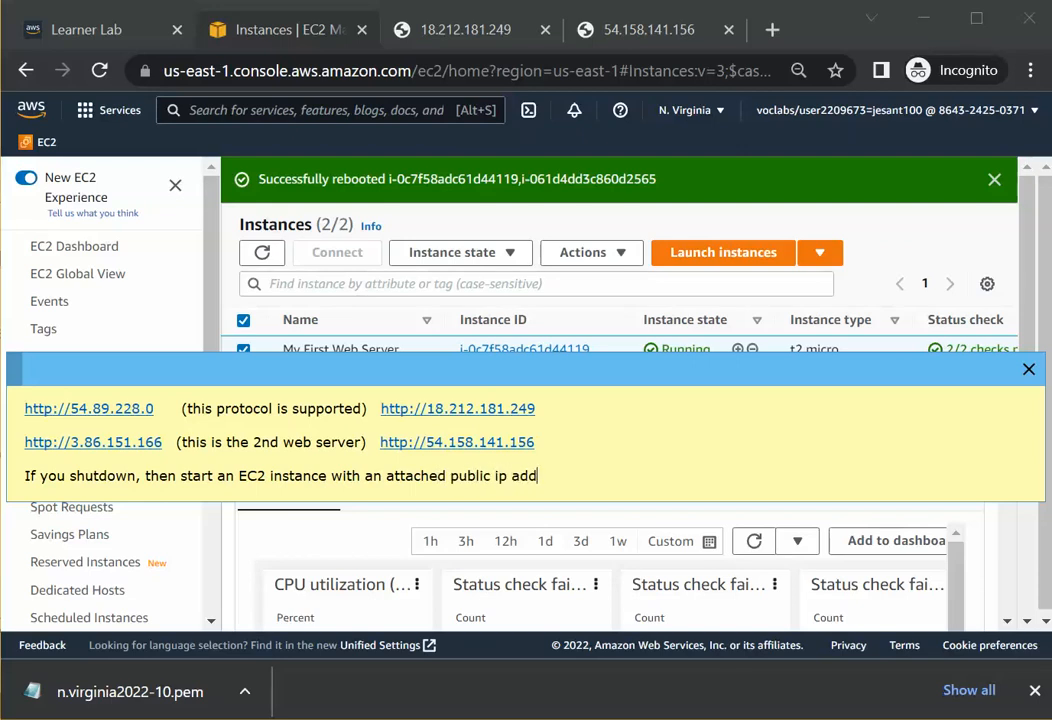
pyautogui.write('ress, when ')
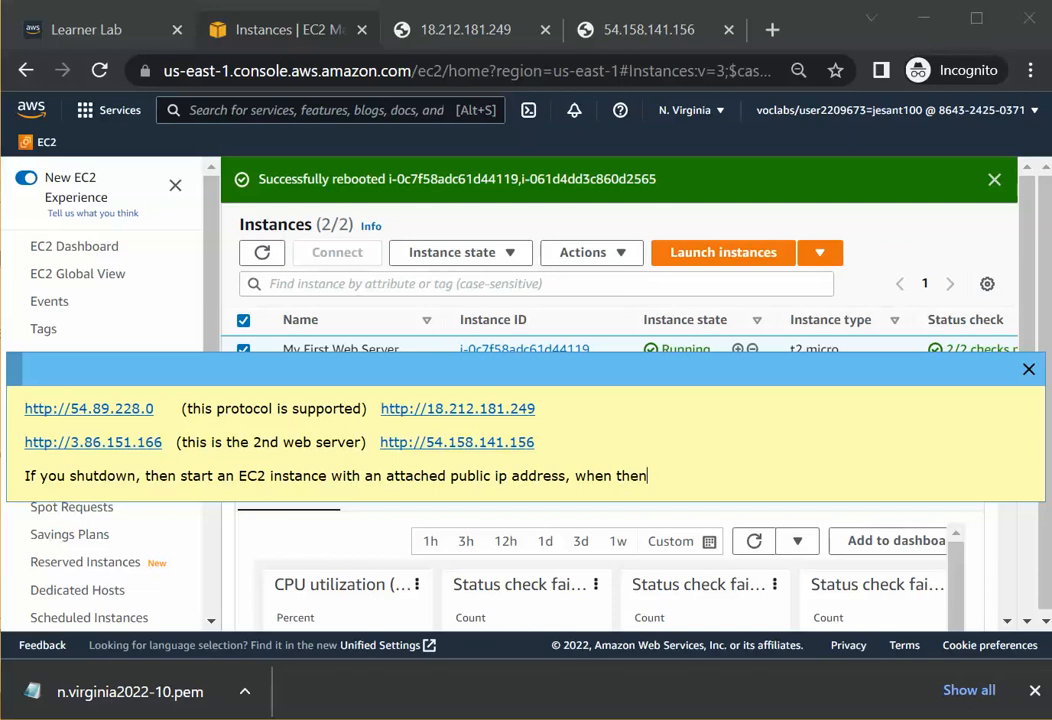
pyautogui.write('that EC2 bo')
pyautogui.write('ots')
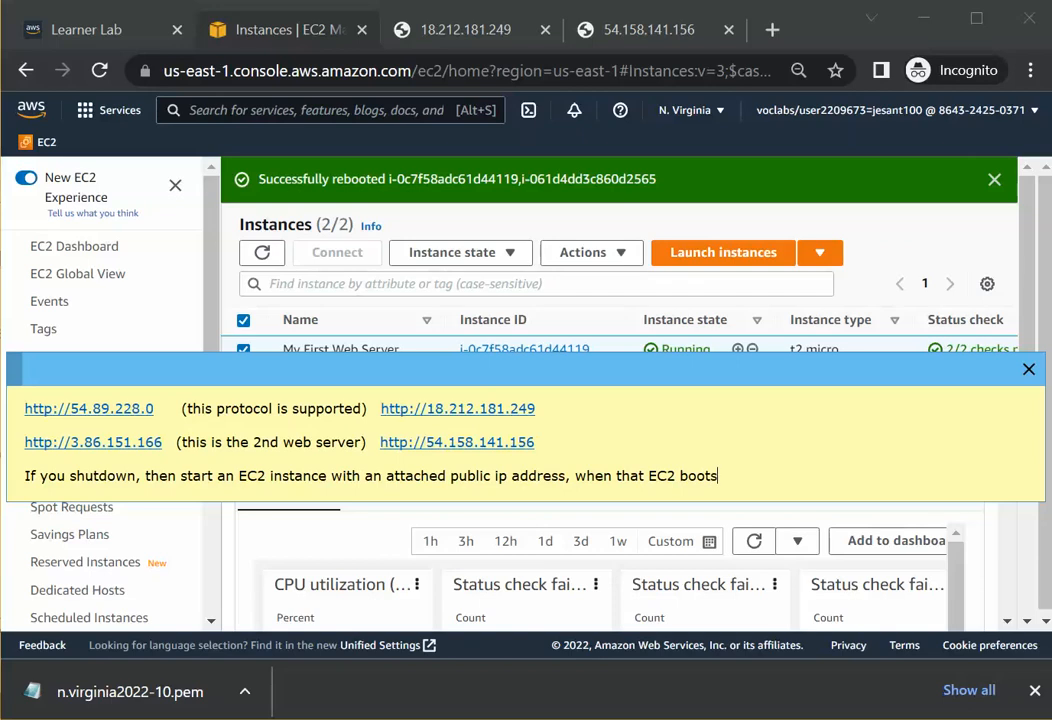
pyautogui.write(' up it will have a dif')
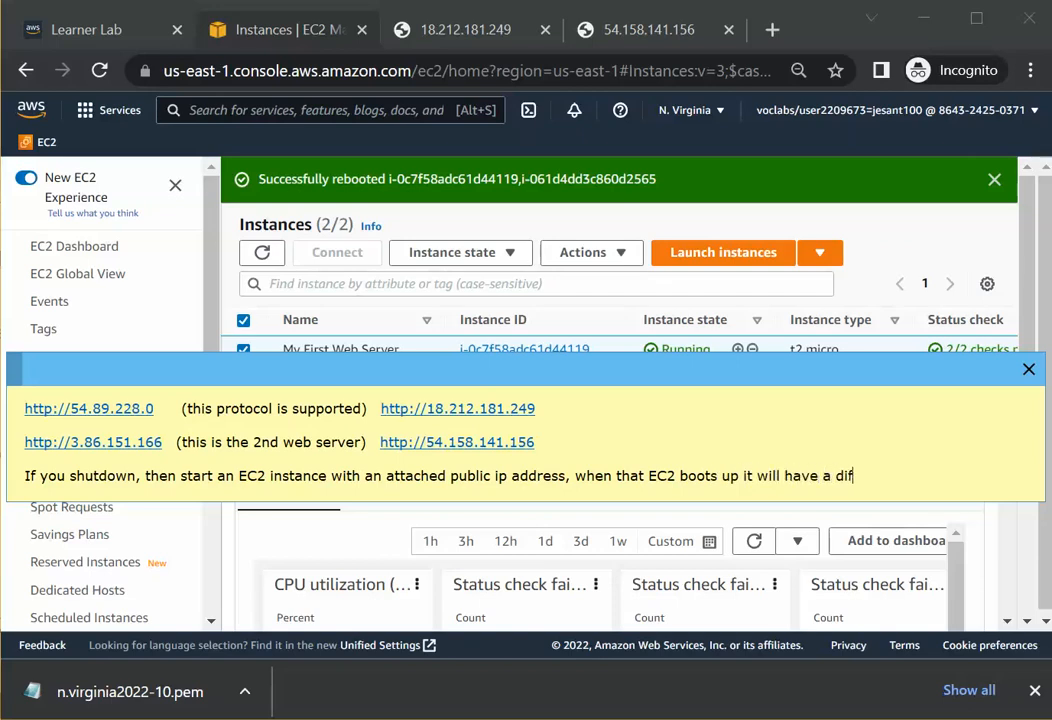
pyautogui.write('ferent public ip add')
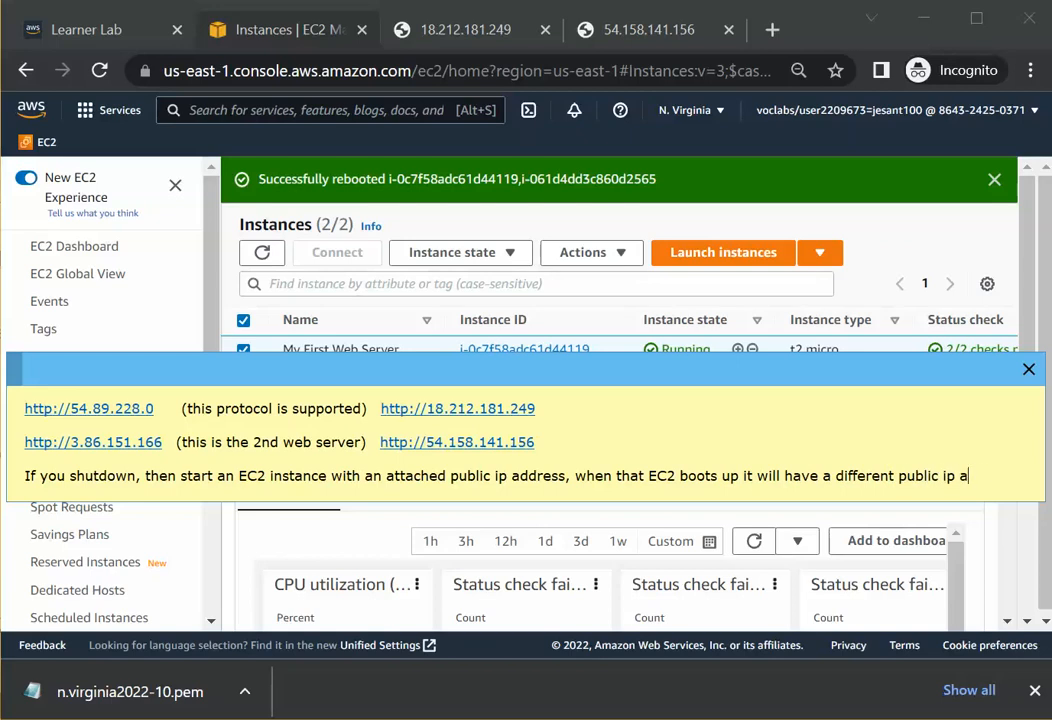
pyautogui.write('ress.')
pyautogui.press('Return')
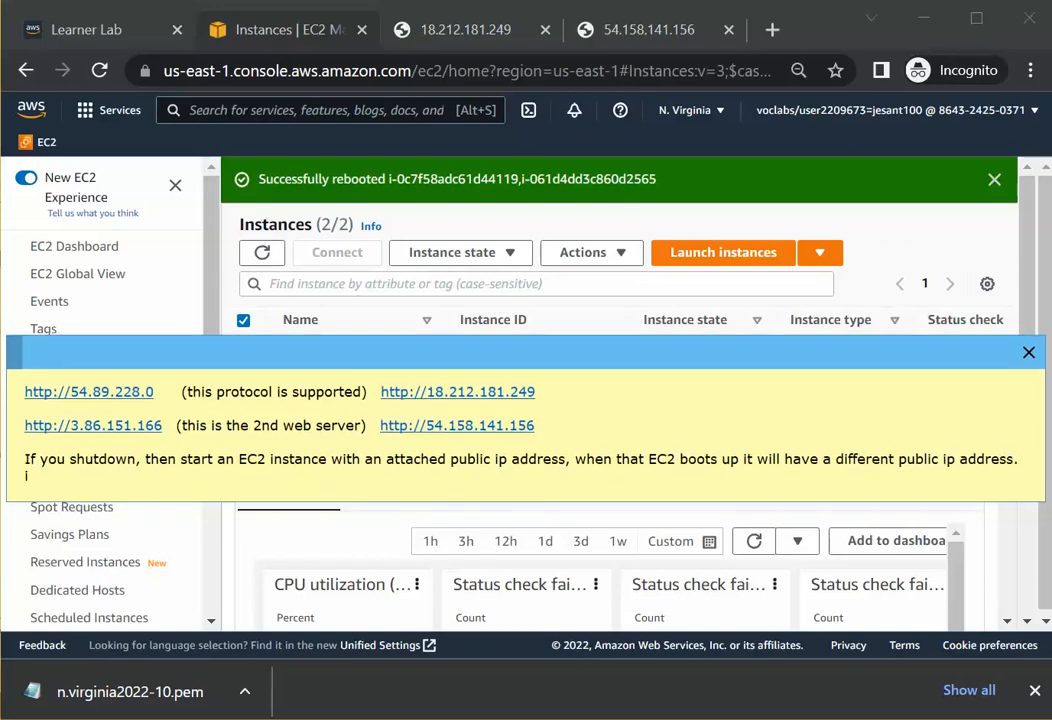
# Add a note that rebooting an EC2 instance with an attached public ip keeps the SAME ip address as before.
pyautogui.write('If you reboot')
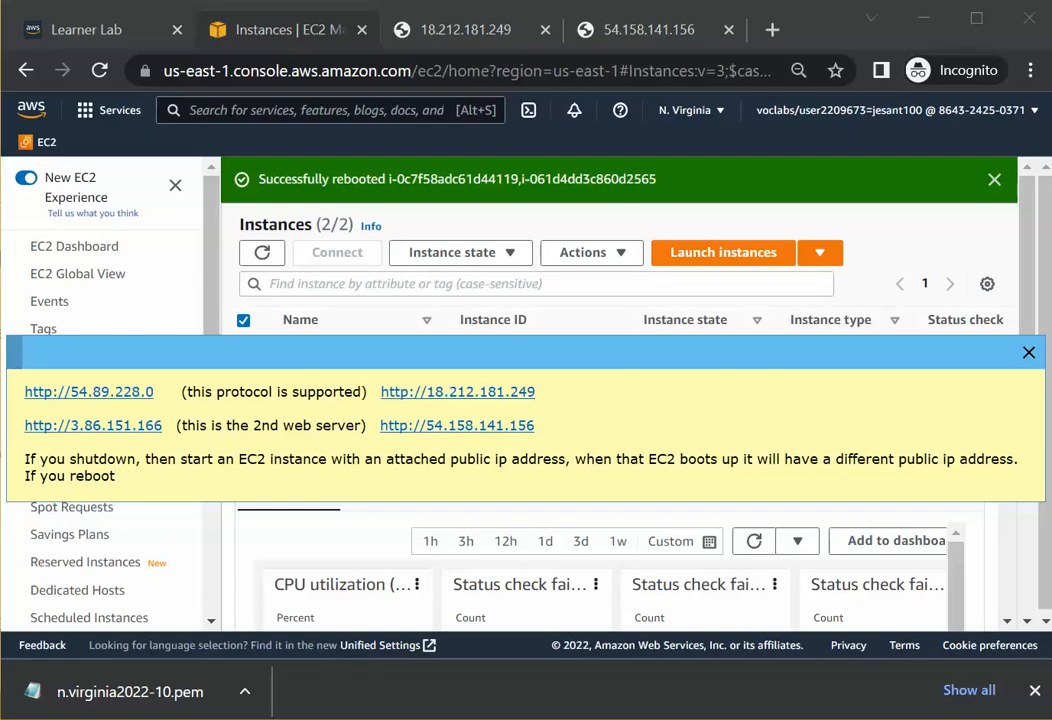
pyautogui.write(', then the')
pyautogui.press('BackSpace')
pyautogui.press('BackSpace')
pyautogui.press('BackSpace')
pyautogui.press('BackSpace')
pyautogui.press('BackSpace')
pyautogui.press('BackSpace')
pyautogui.press('BackSpace')
pyautogui.press('BackSpace')
pyautogui.press('BackSpace')
pyautogui.press('BackSpace')
pyautogui.press('BackSpace')
pyautogui.write('and')
pyautogui.press('BackSpace')
pyautogui.write('EC2 instance ')
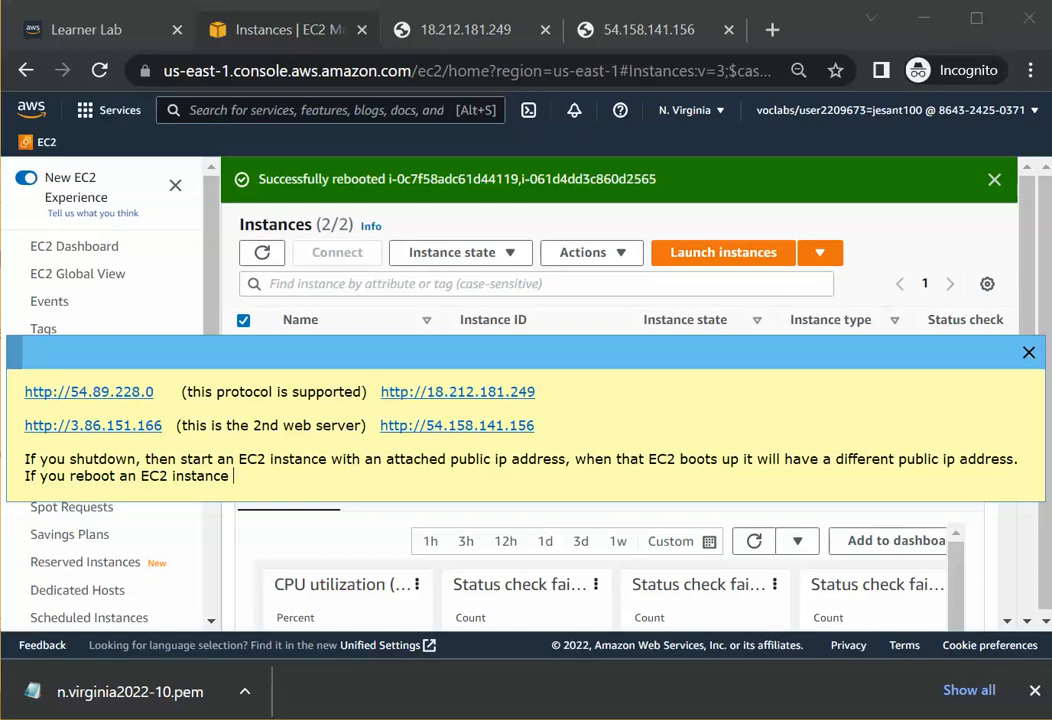
pyautogui.write('with an atta')
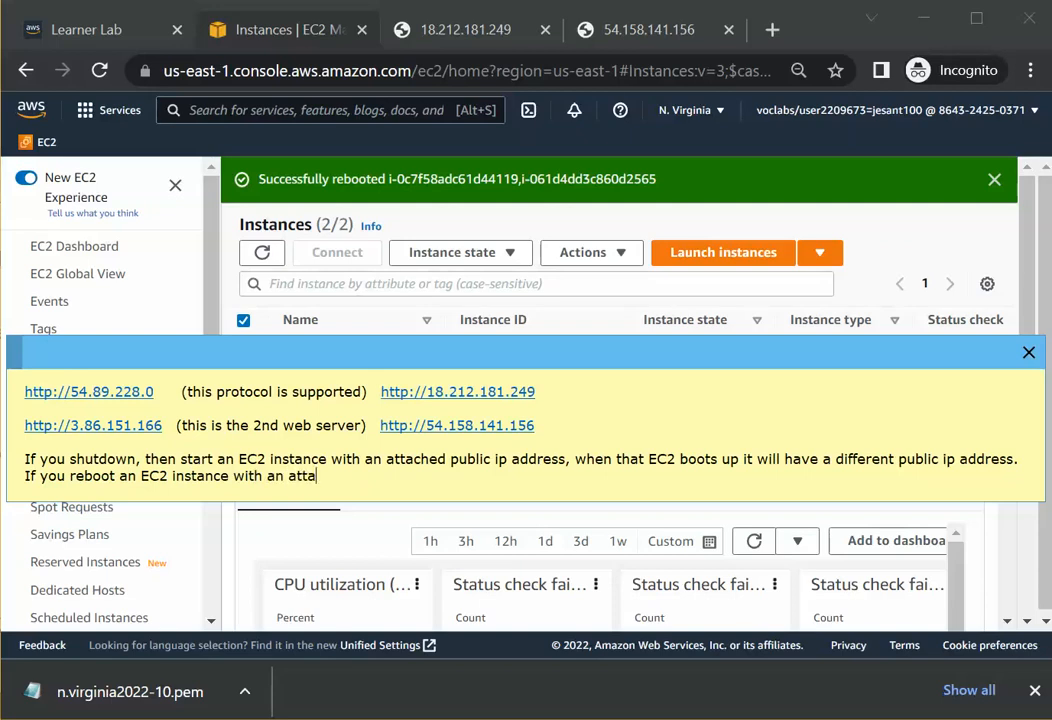
pyautogui.write('ched public ip address')
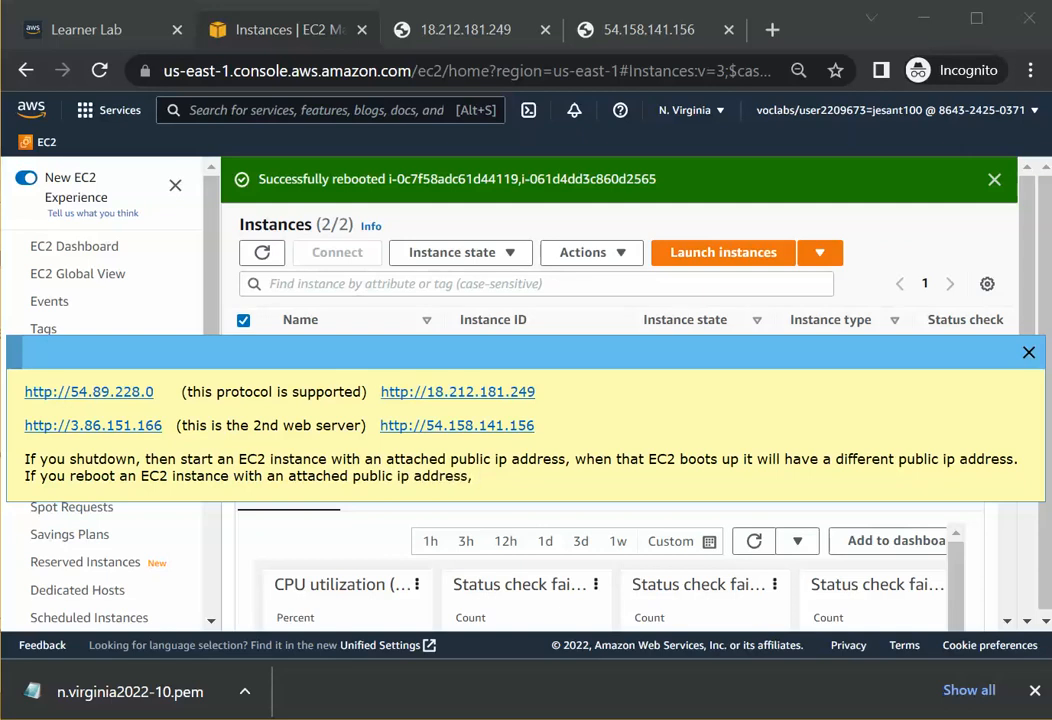
pyautogui.write(', when the sy')
pyautogui.write('s')
pyautogui.press('BackSpace')
pyautogui.press('BackSpace')
pyautogui.press('BackSpace')
pyautogui.write('EC2 b')
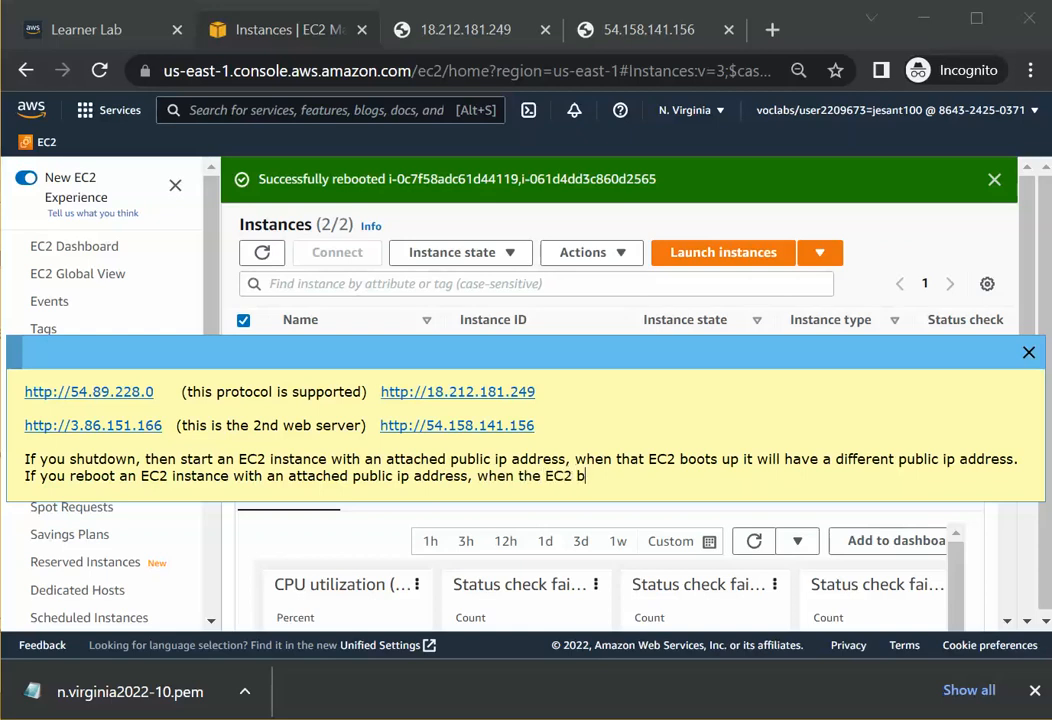
pyautogui.press('BackSpace')
pyautogui.write('is back online, it will')
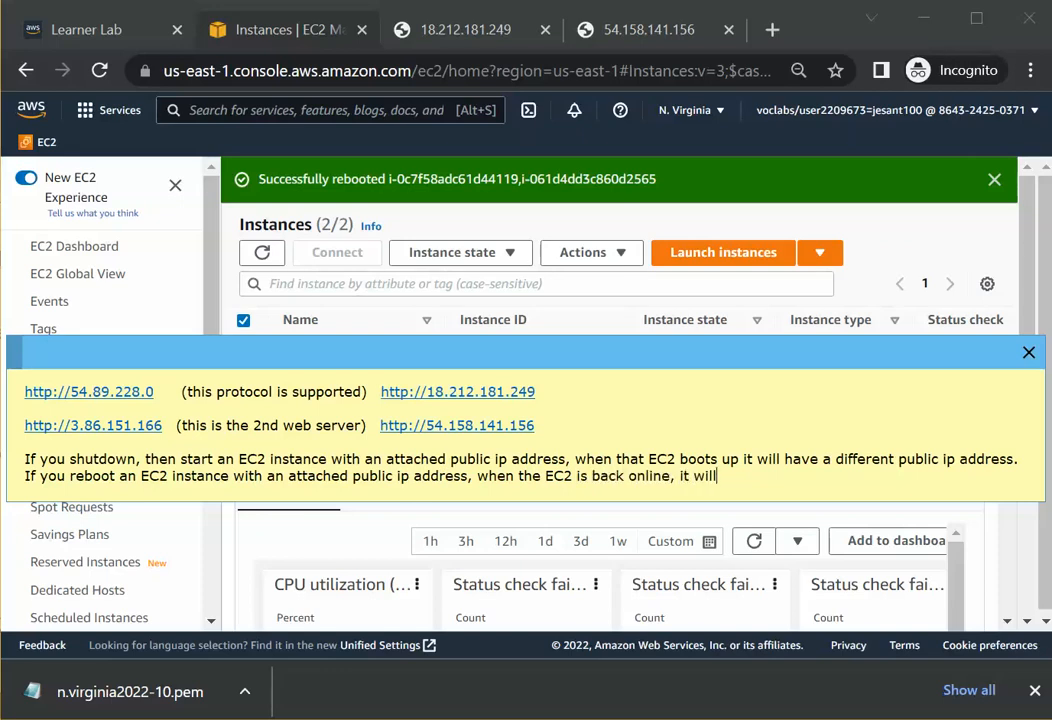
pyautogui.write(' have the sam')
pyautogui.press('BackSpace')
pyautogui.press('BackSpace')
pyautogui.press('BackSpace')
pyautogui.write('SAME ')
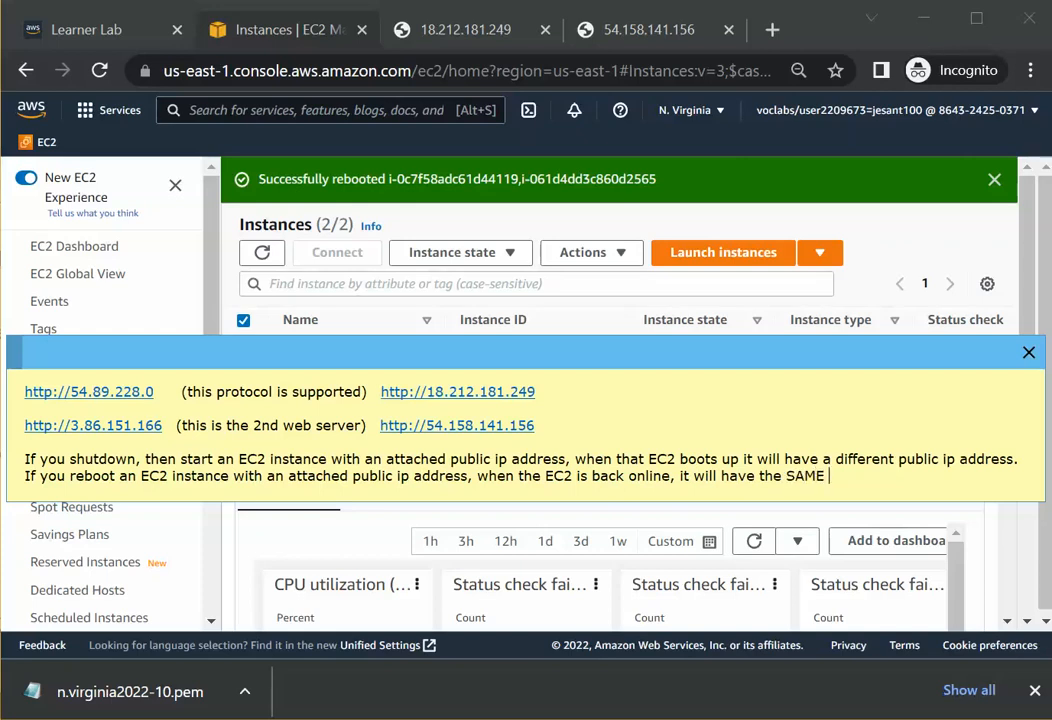
pyautogui.write('ip addres')
pyautogui.write('ss as')
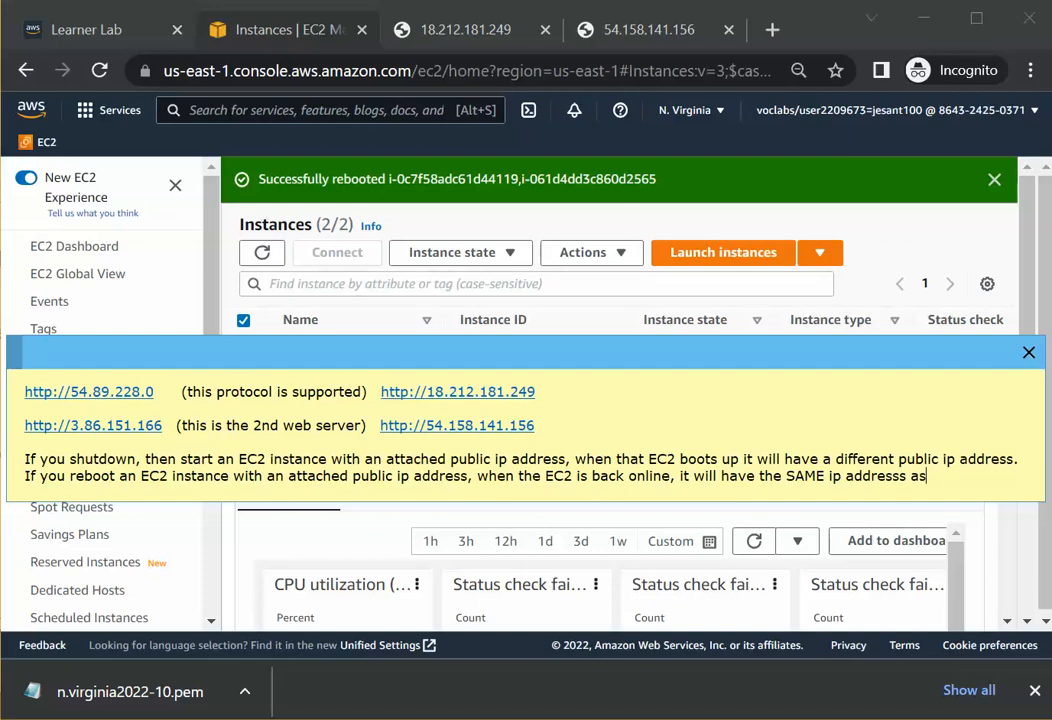
pyautogui.write(' it had before.')
# Change the word "different" in the first note to "DIFFERENT".
pyautogui.click(1018, 459)
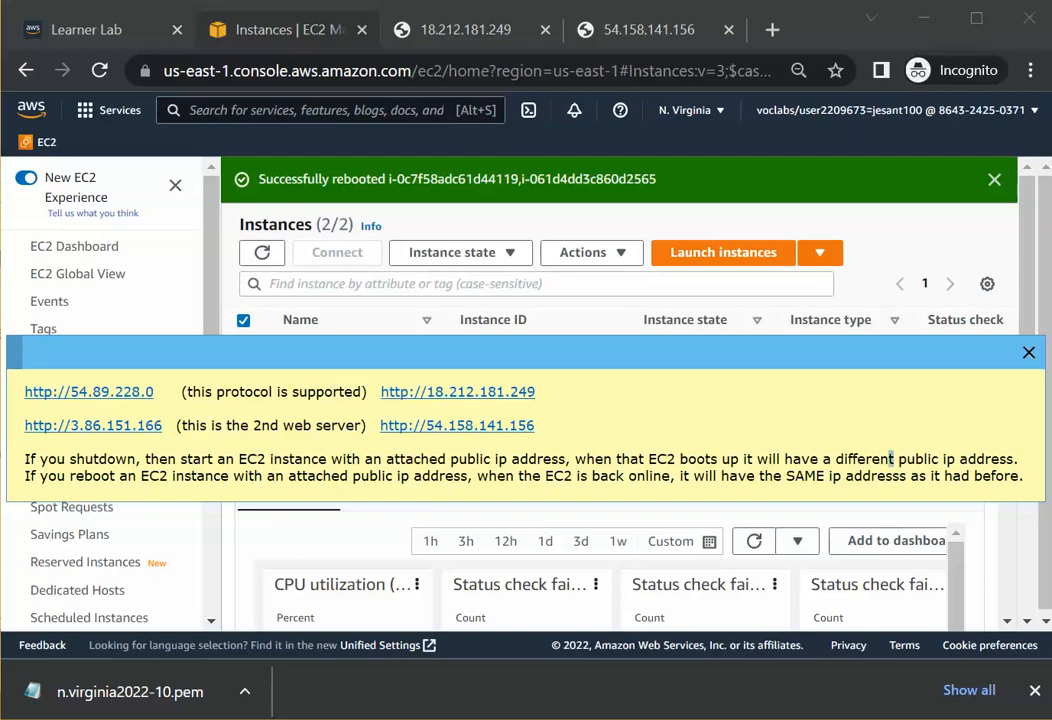
pyautogui.moveTo(894, 459); pyautogui.dragTo(836, 459)
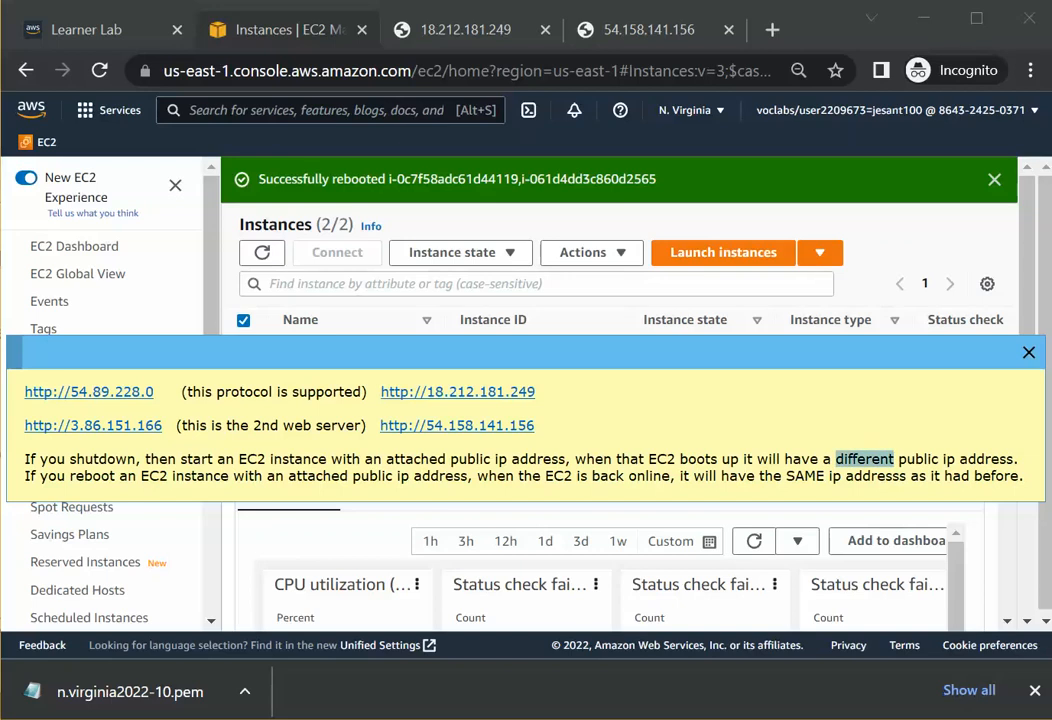
pyautogui.write('DIFFERENT')
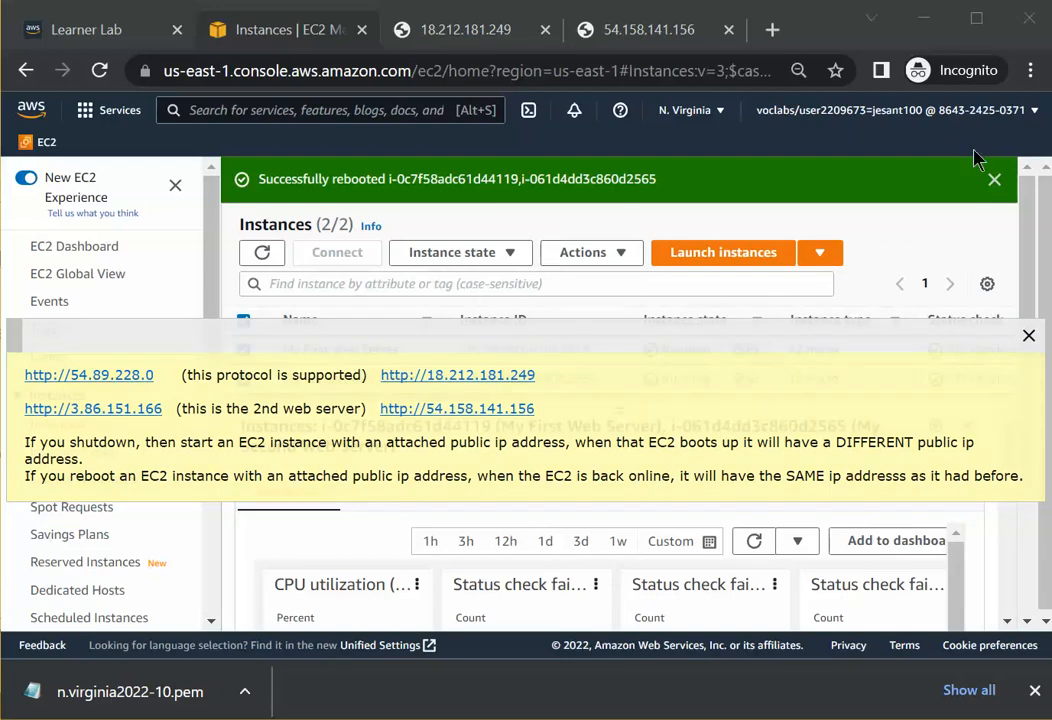
# Dismiss the reboot banner and terminate both selected web server instances.
pyautogui.click(994, 180)
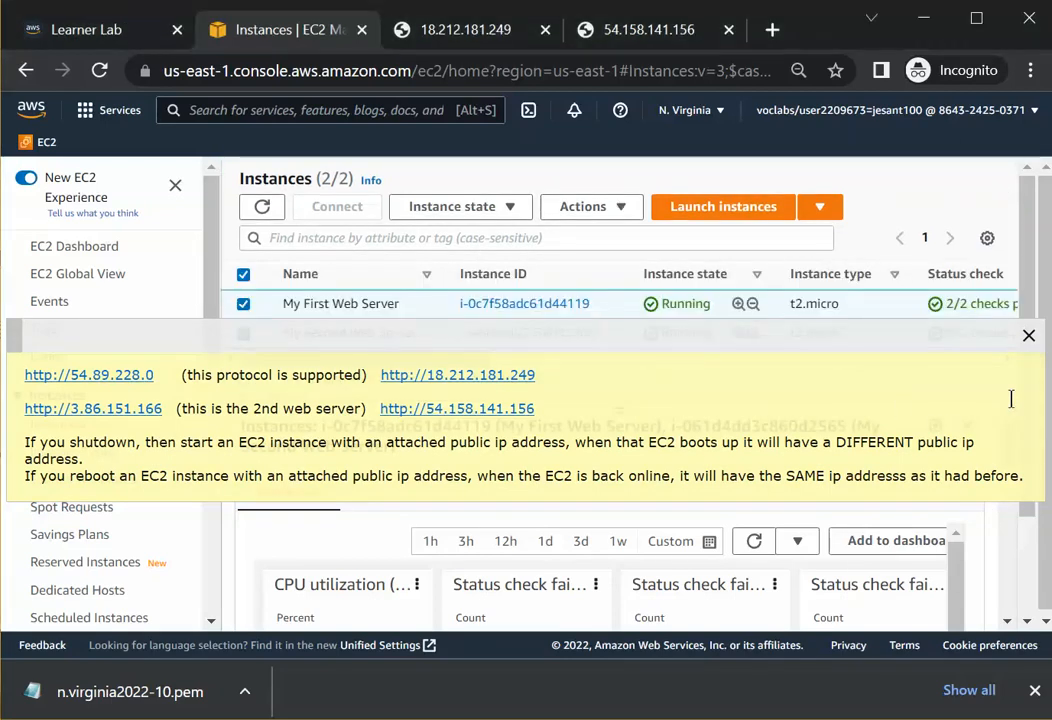
pyautogui.moveTo(878, 336); pyautogui.dragTo(859, 474)
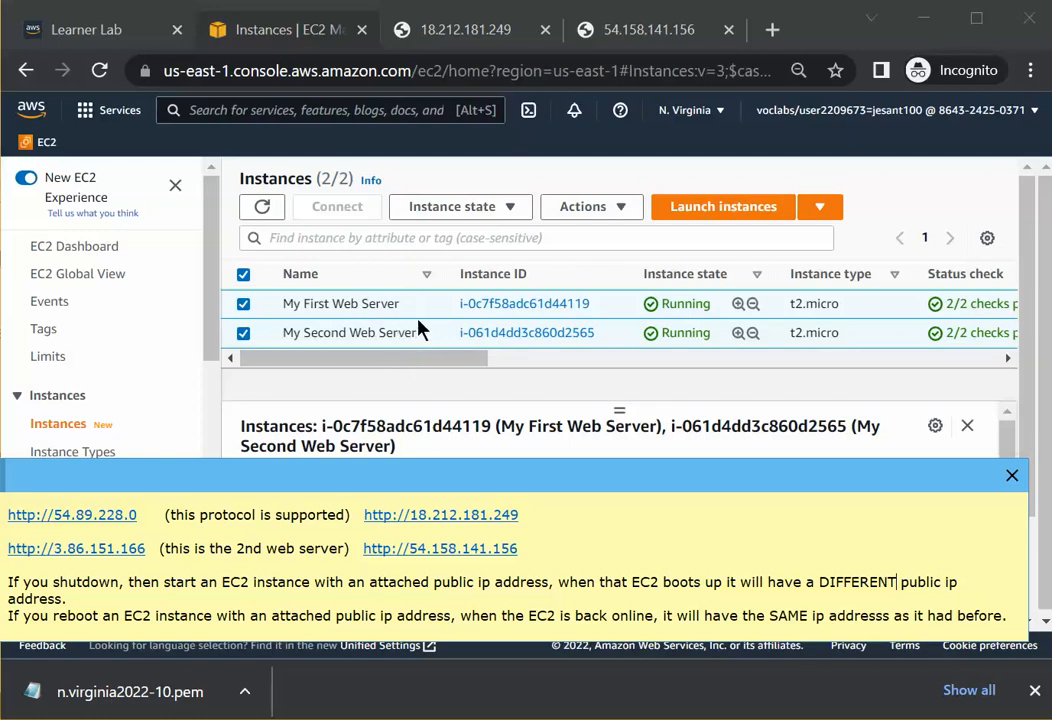
pyautogui.click(518, 209)
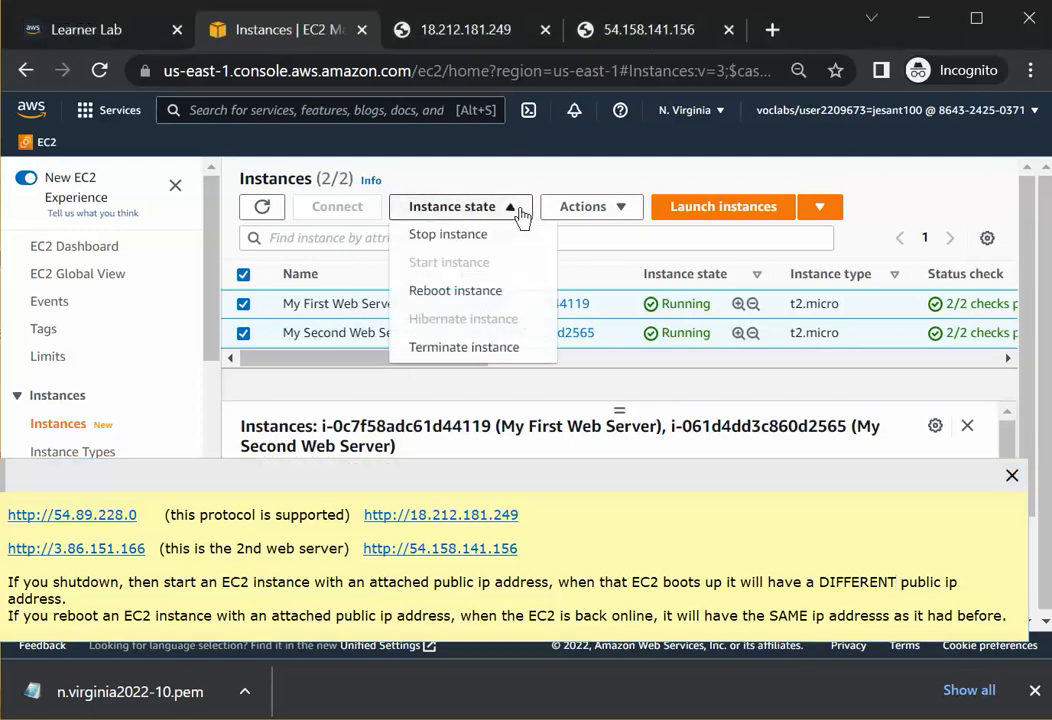
pyautogui.click(466, 348)
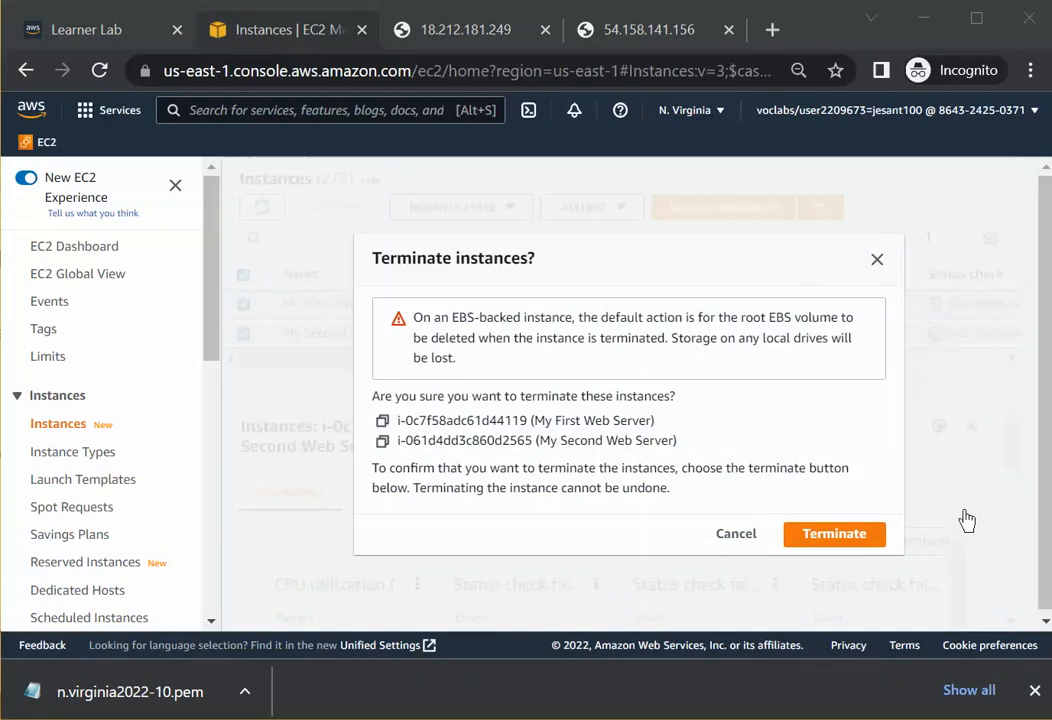
pyautogui.click(825, 538)
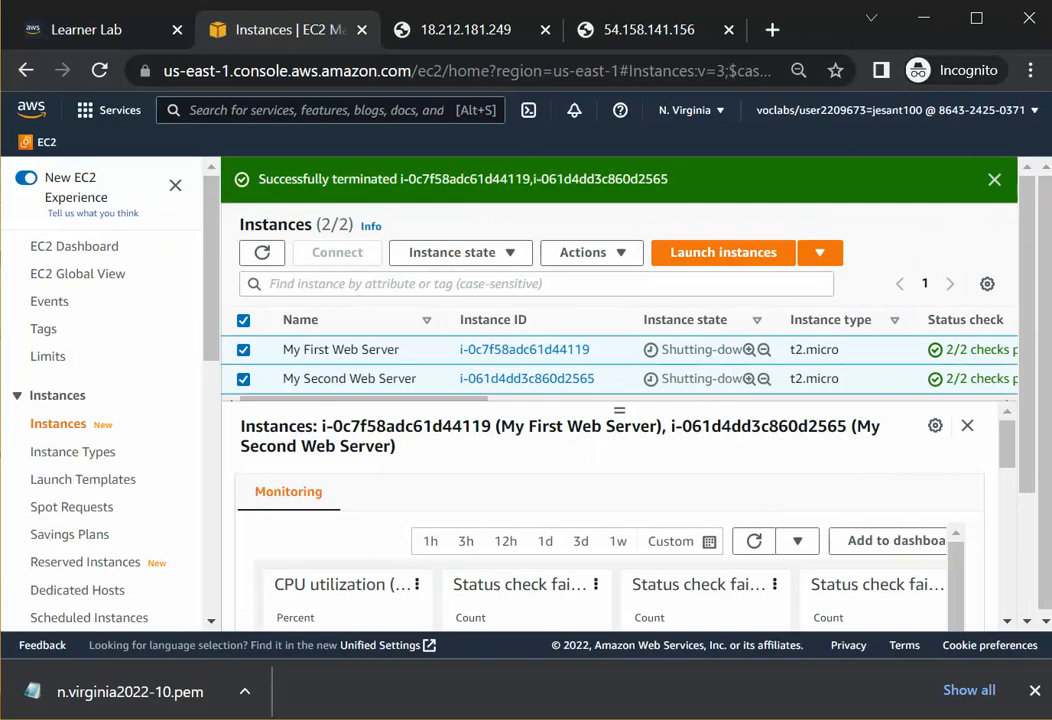
pyautogui.moveTo(410, 2); pyautogui.dragTo(423, 382)
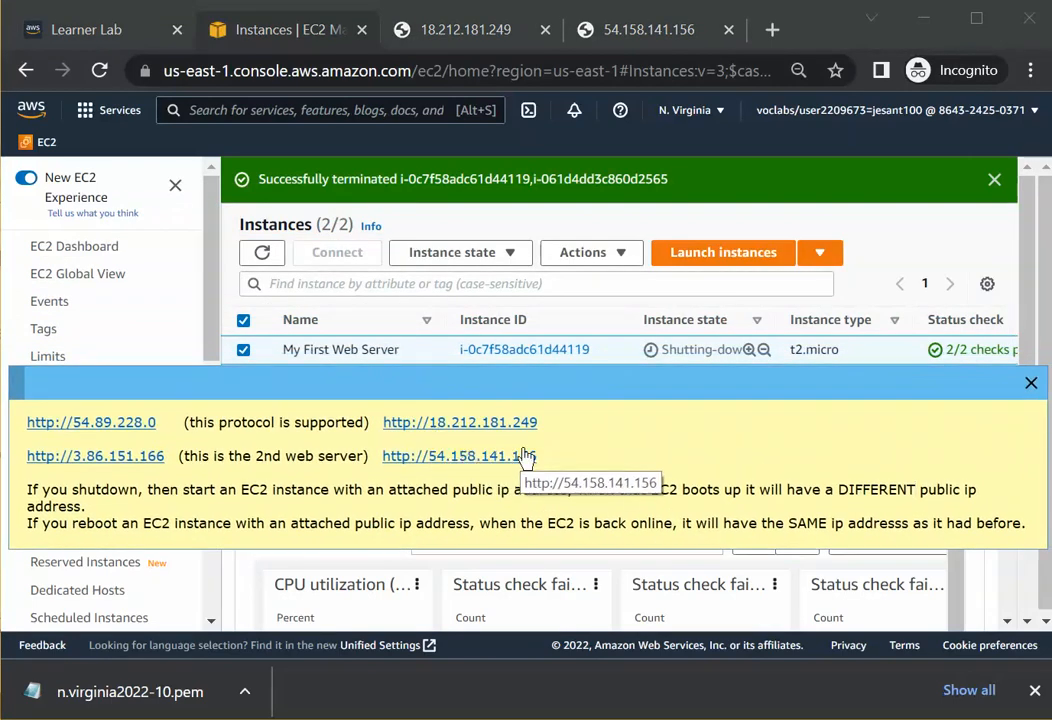
# Reload the first web server's page at 18.212.181.249 to check whether it still responds after termination.
pyautogui.click(478, 30)
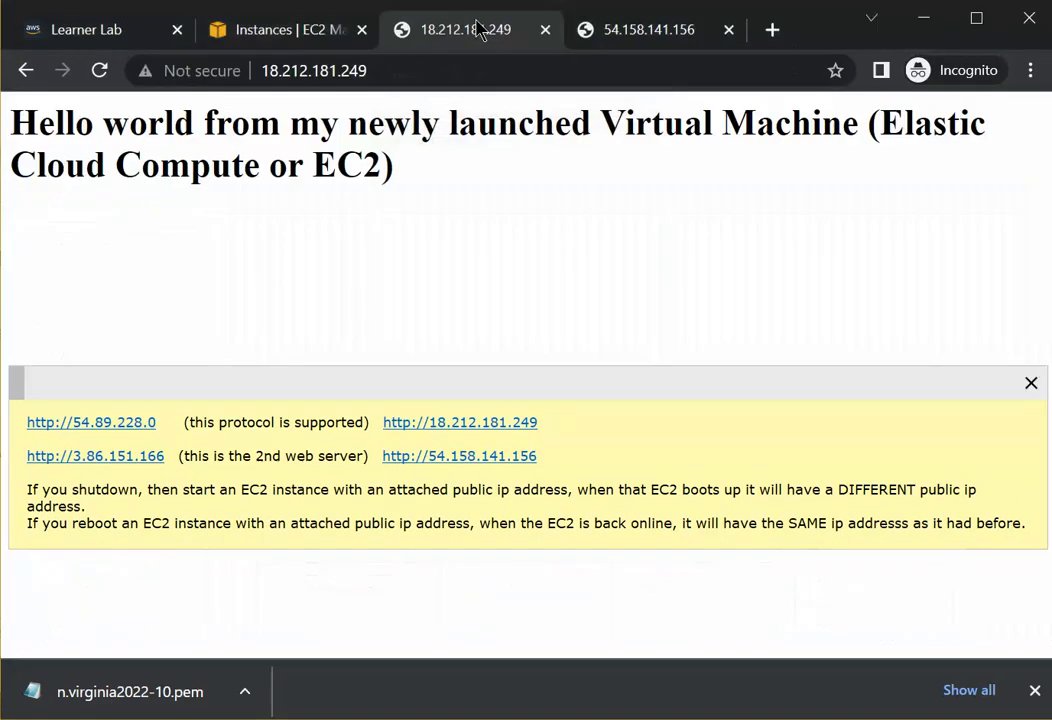
pyautogui.click(109, 74)
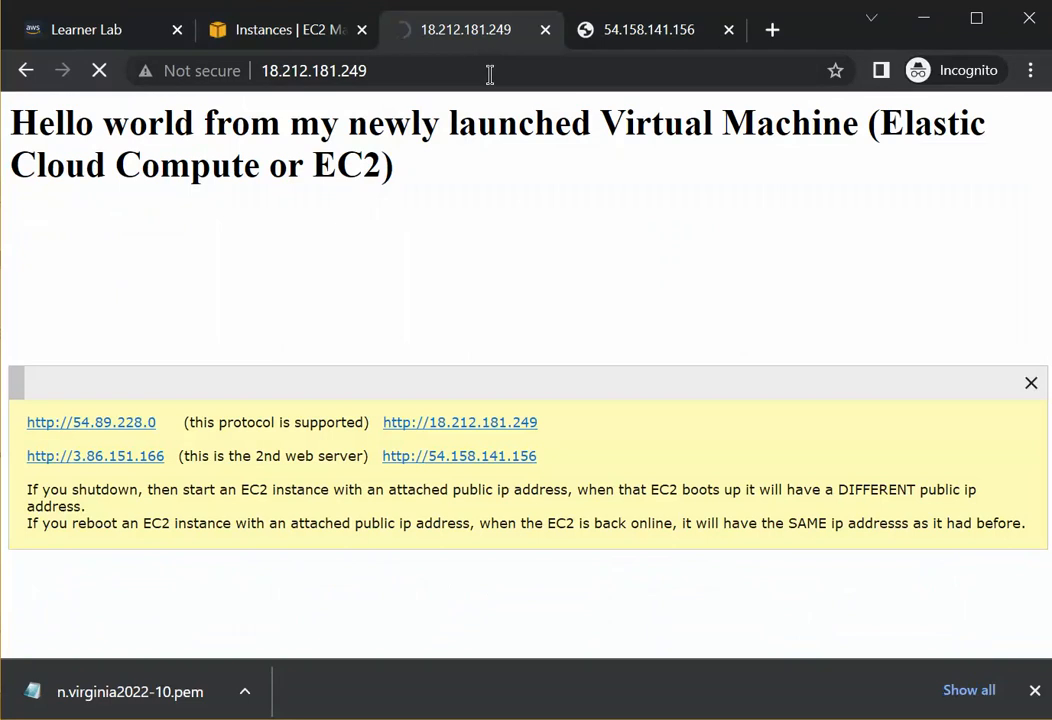
pyautogui.click(407, 71)
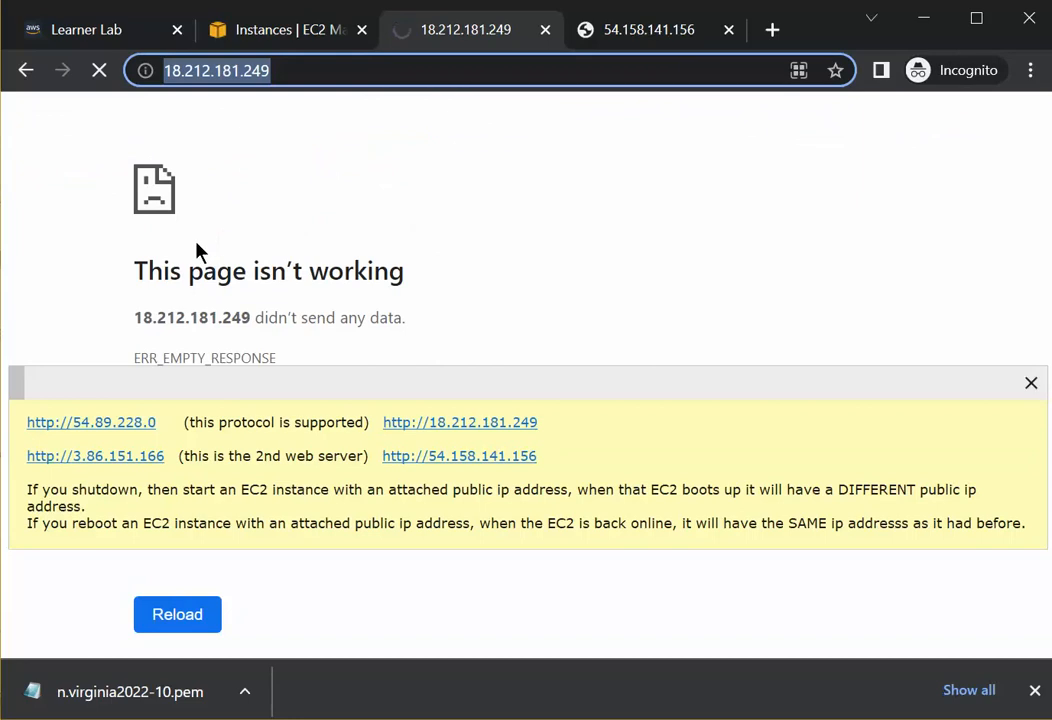
# Reload the second web server's page at 54.158.141.156 several times to check whether it still responds after termination.
pyautogui.click(646, 33)
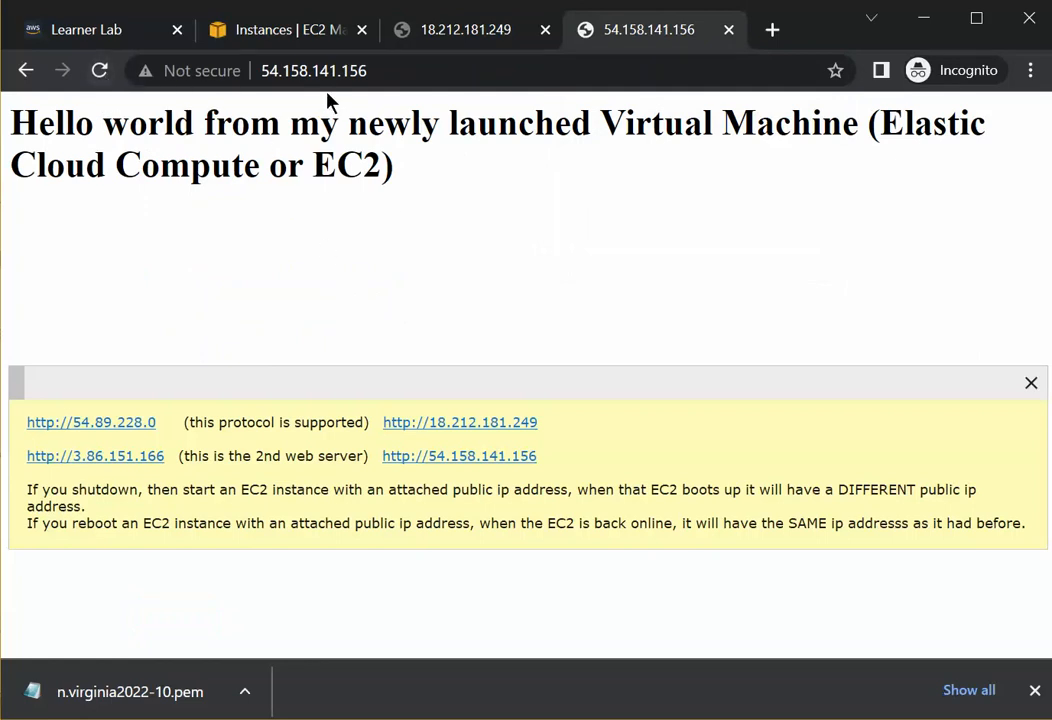
pyautogui.click(397, 70)
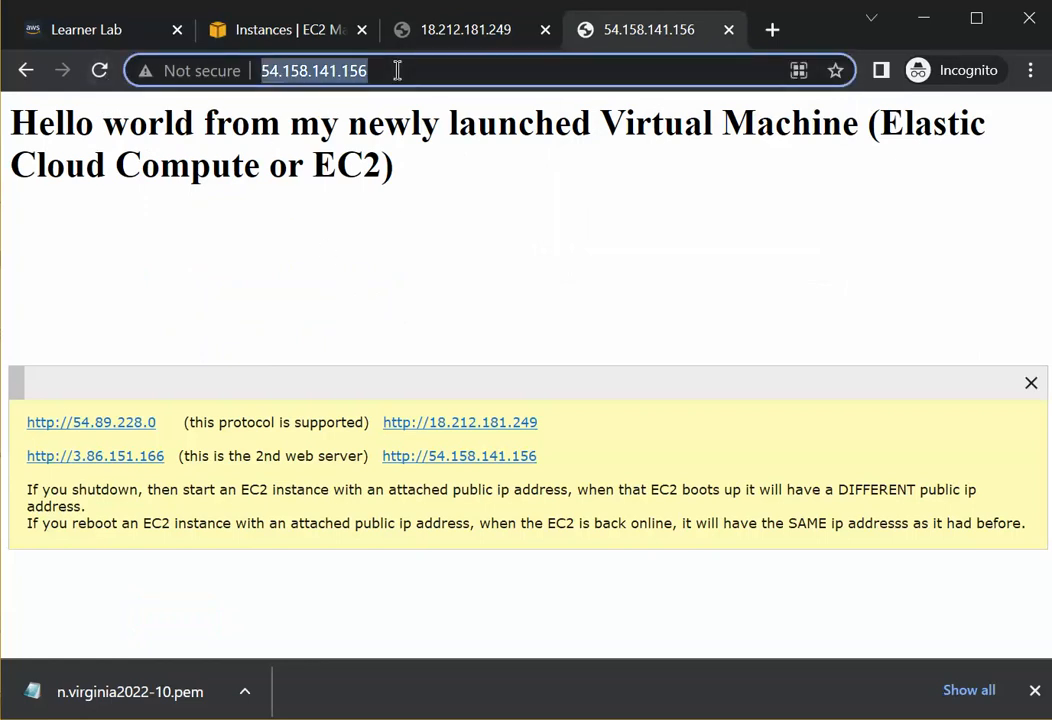
pyautogui.press('Return')
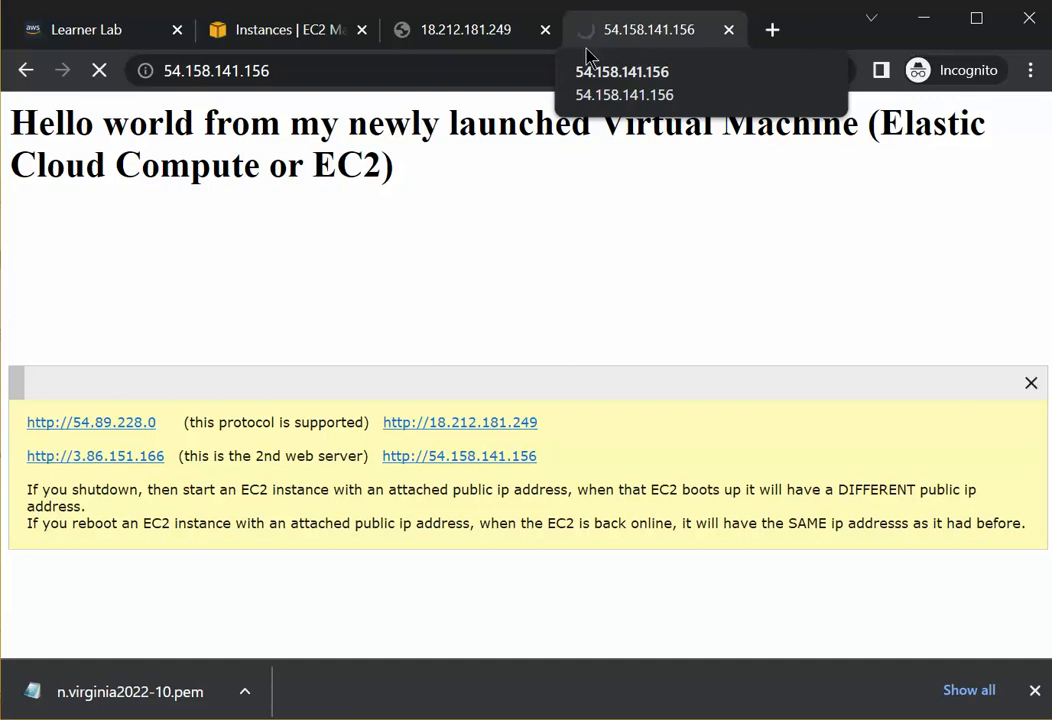
pyautogui.press('F5')
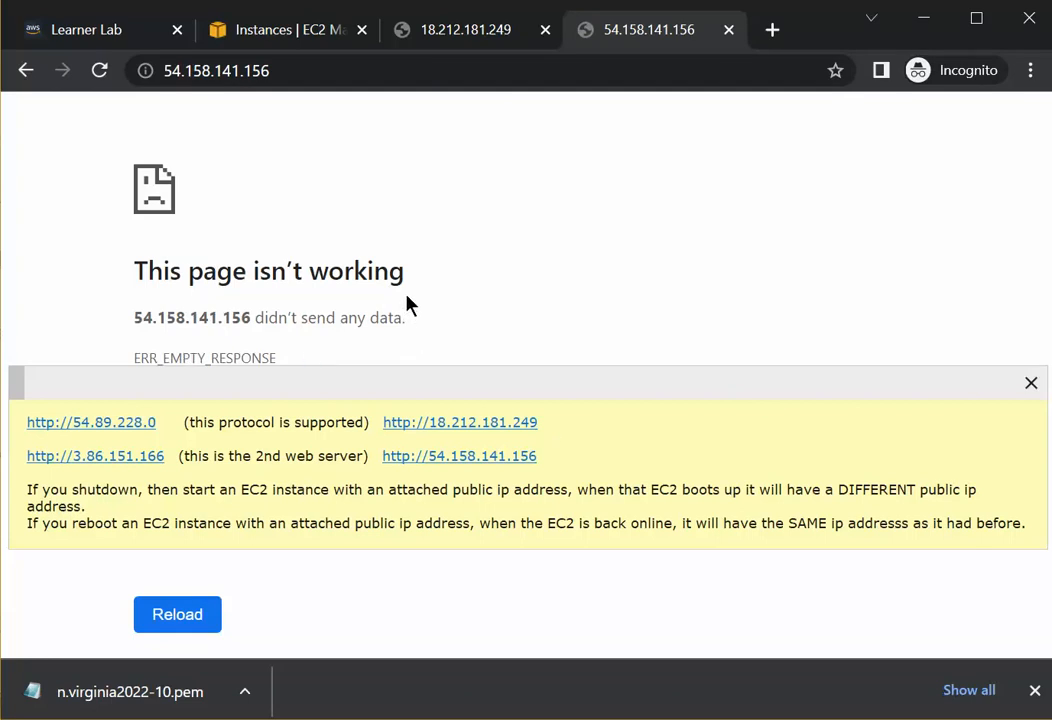
pyautogui.press('F5')
pyautogui.press('F5')
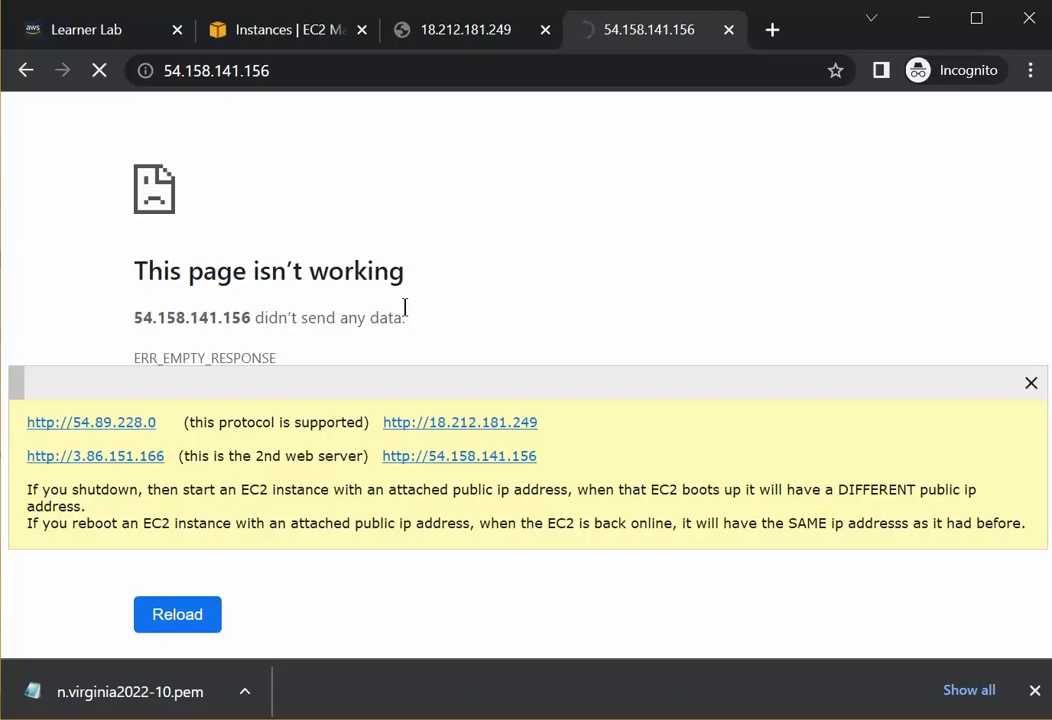